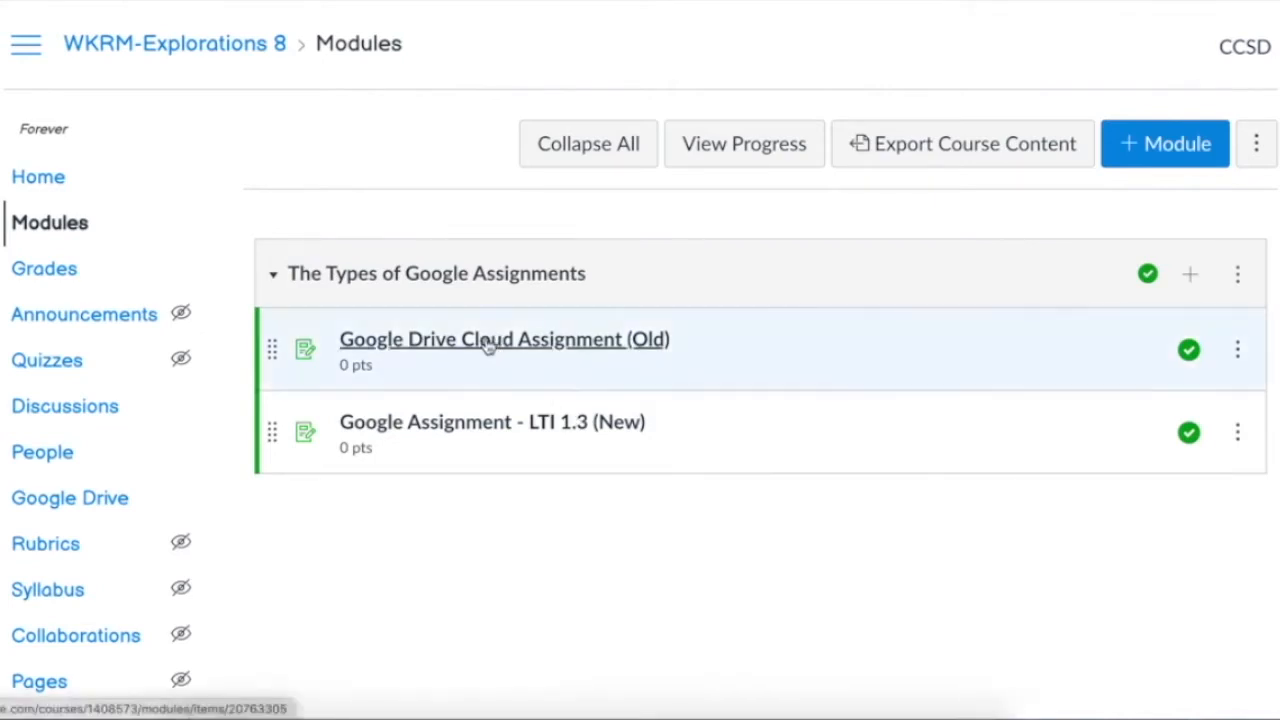
Open the Google Drive Cloud Assignment (Old) from the module and review its instructions and details
click(492, 345)
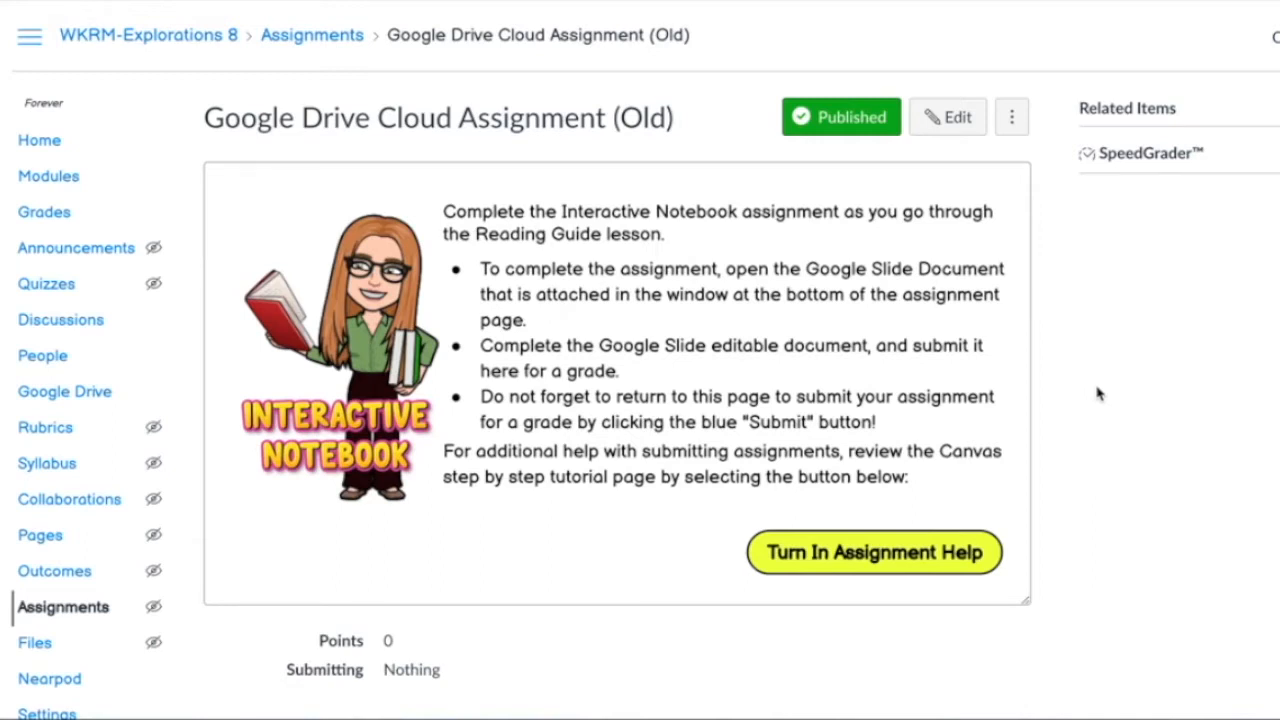
scroll(1097, 394, down, 2)
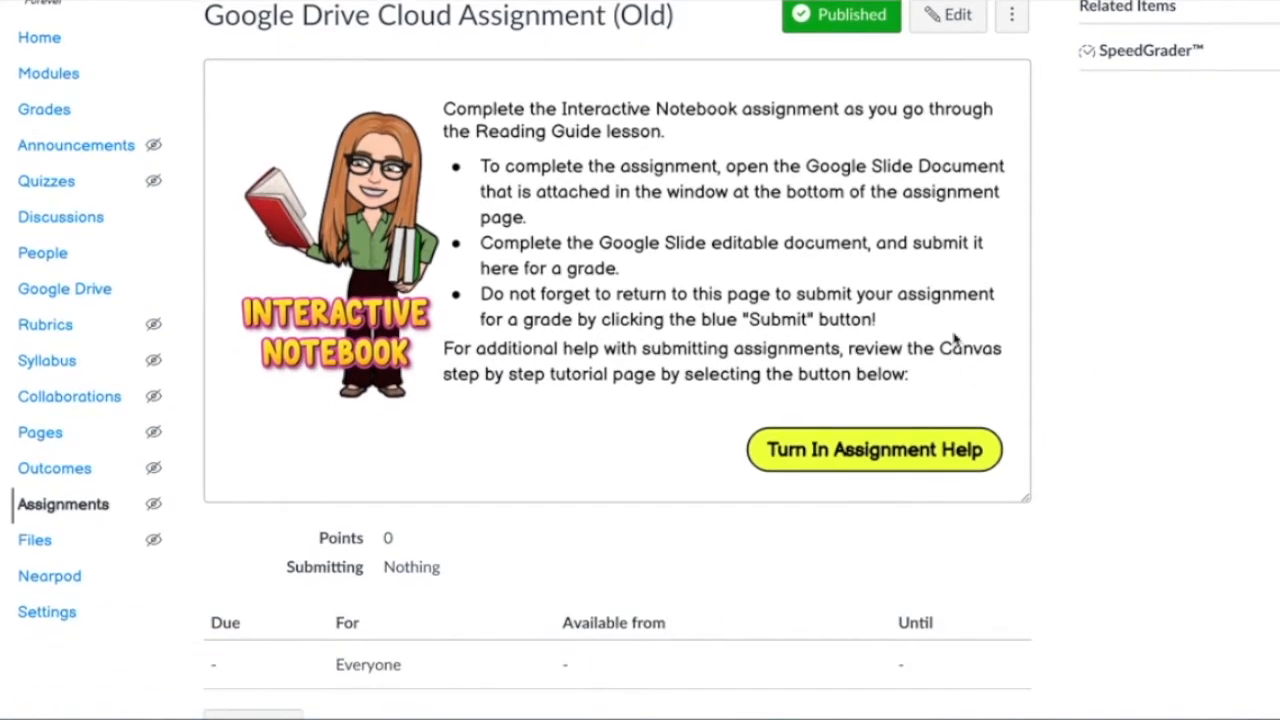
scroll(957, 337, up, 1)
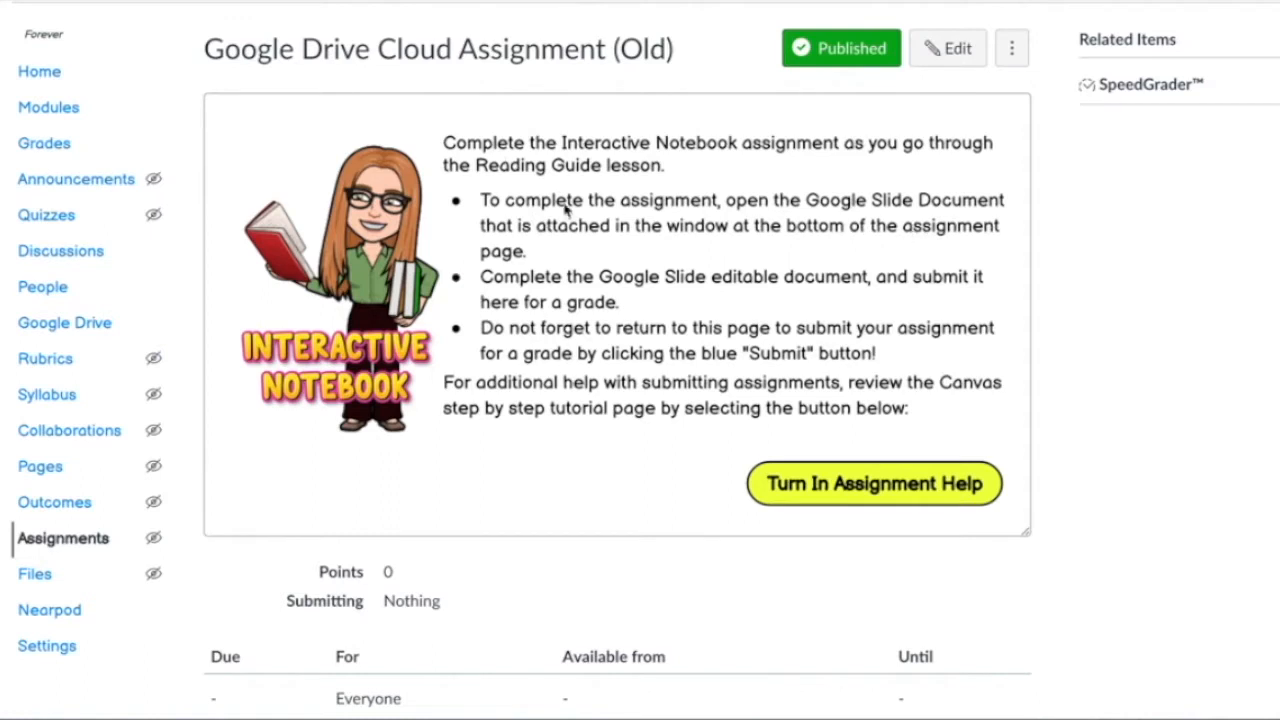
scroll(580, 314, down, 1)
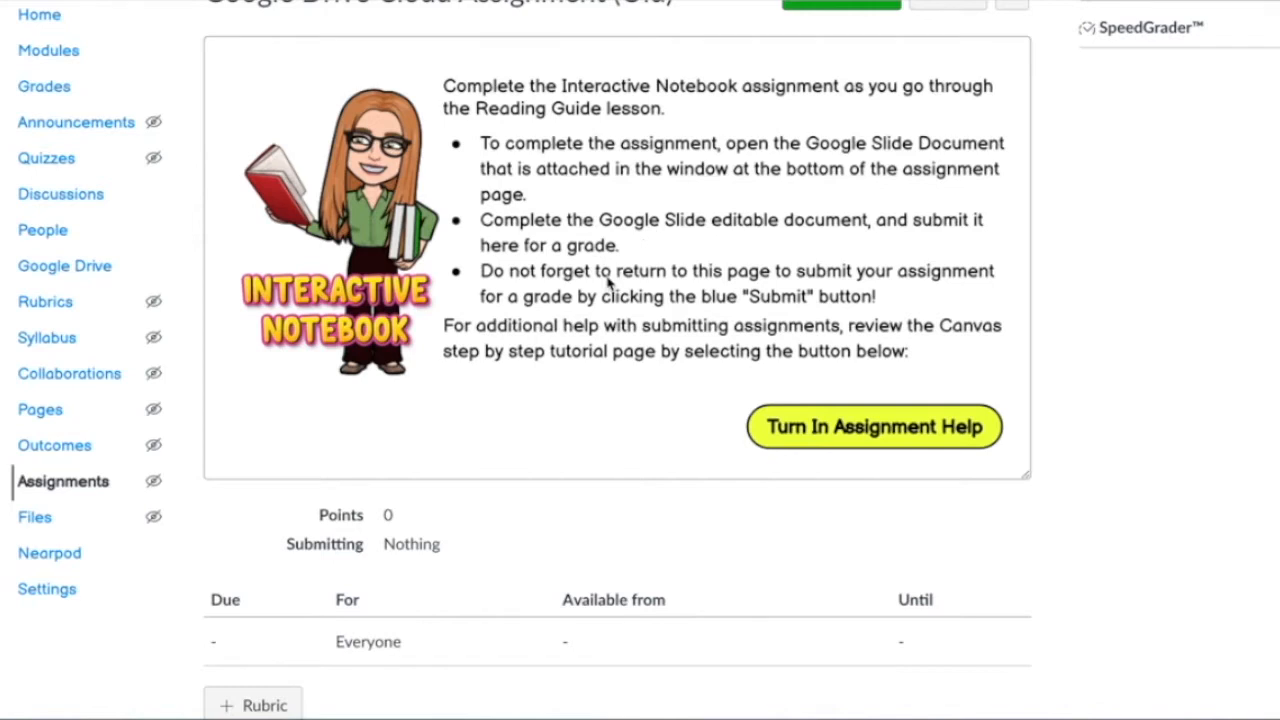
scroll(615, 392, down, 2)
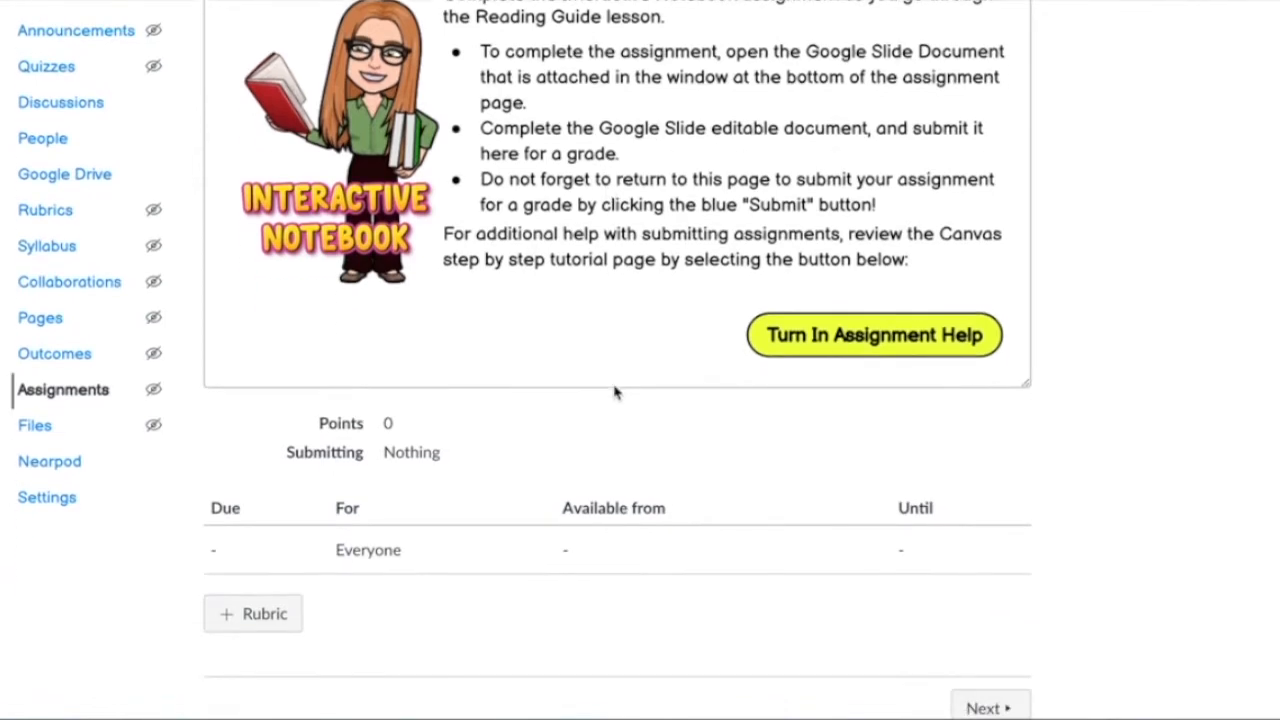
scroll(383, 523, down, 1)
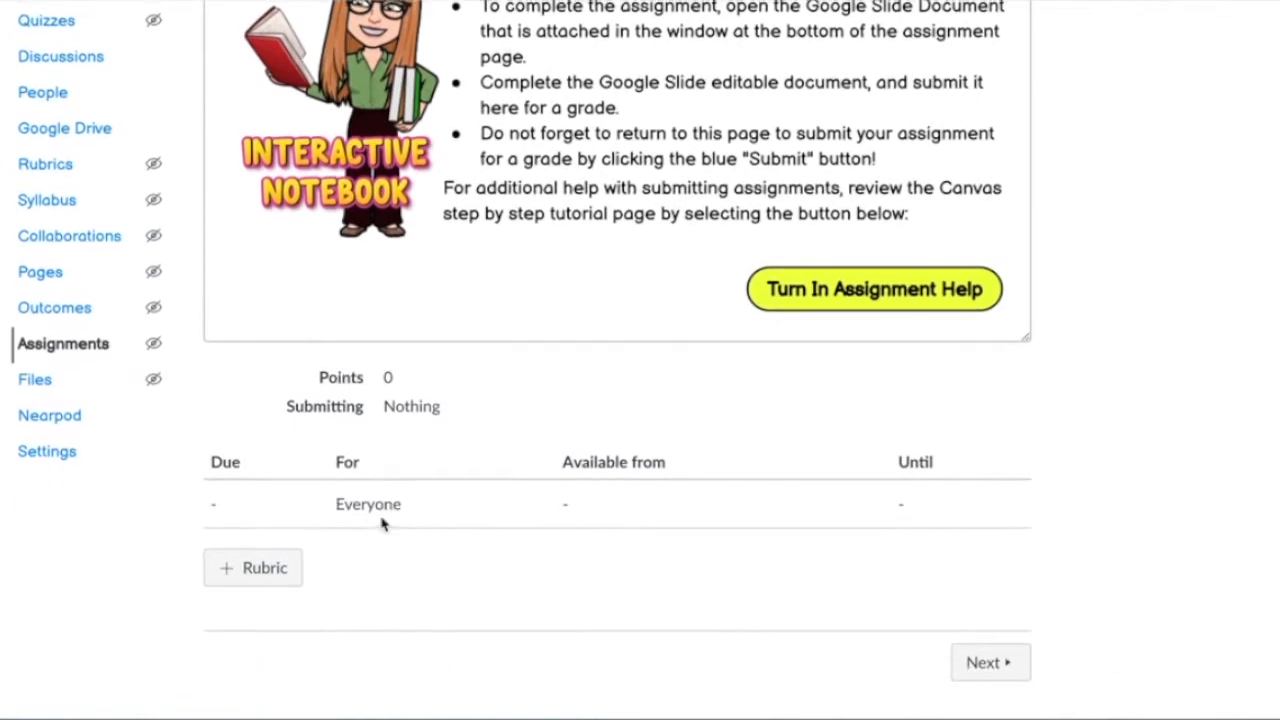
Start adding a rubric to the assignment and open the search for existing rubrics
click(351, 556)
click(265, 568)
scroll(266, 560, down, 4)
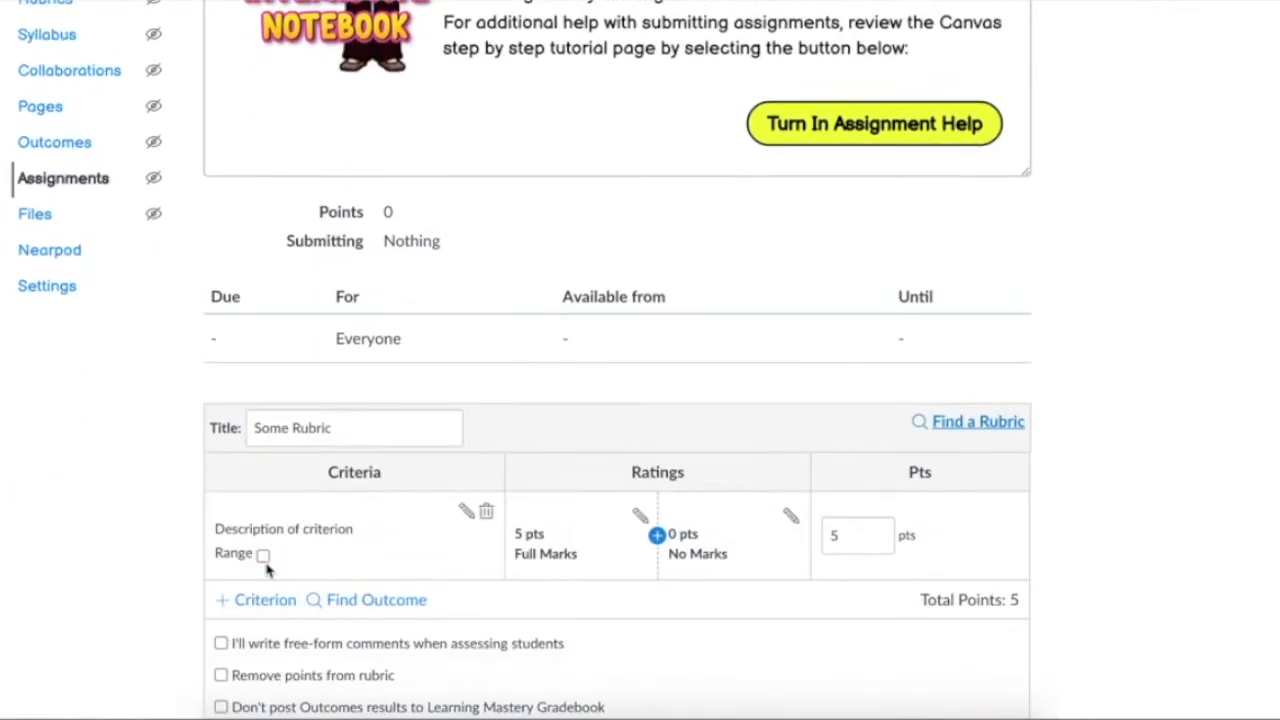
click(983, 423)
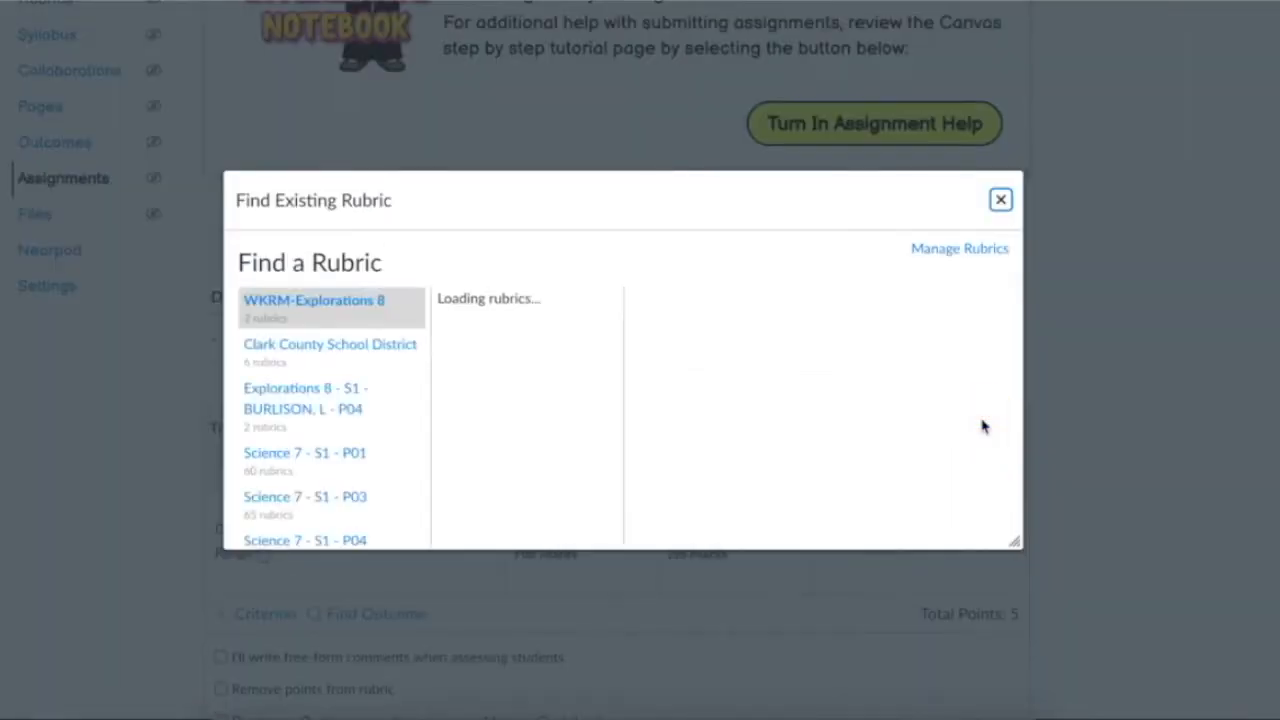
Browse the existing rubrics of the Science 8 - S1 - P01 course from K12 19-20 Fall
scroll(386, 434, down, 2)
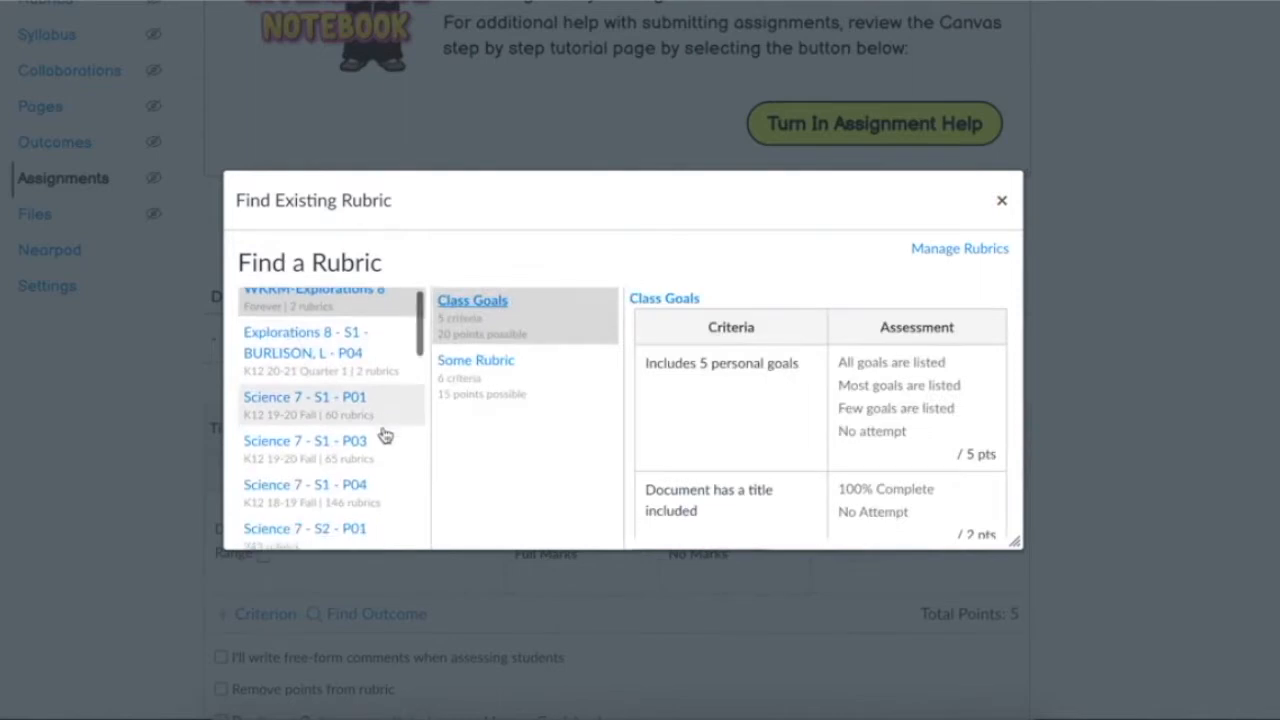
scroll(385, 434, down, 6)
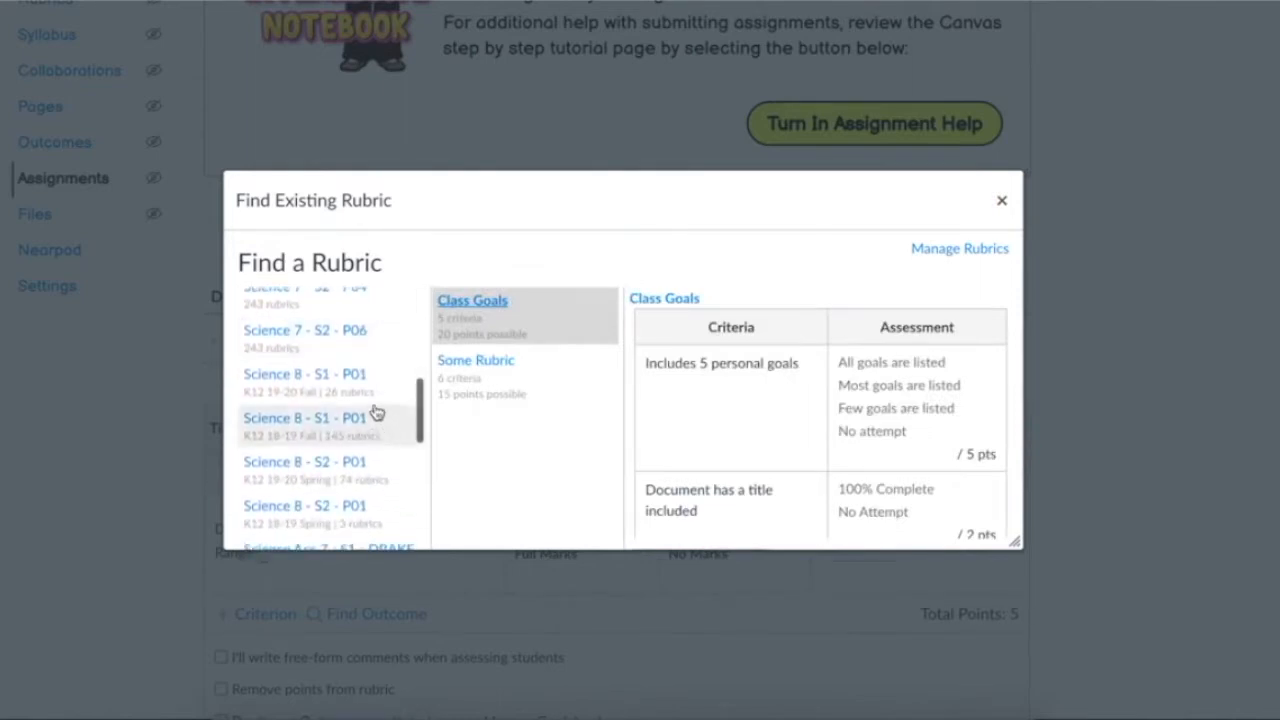
click(368, 391)
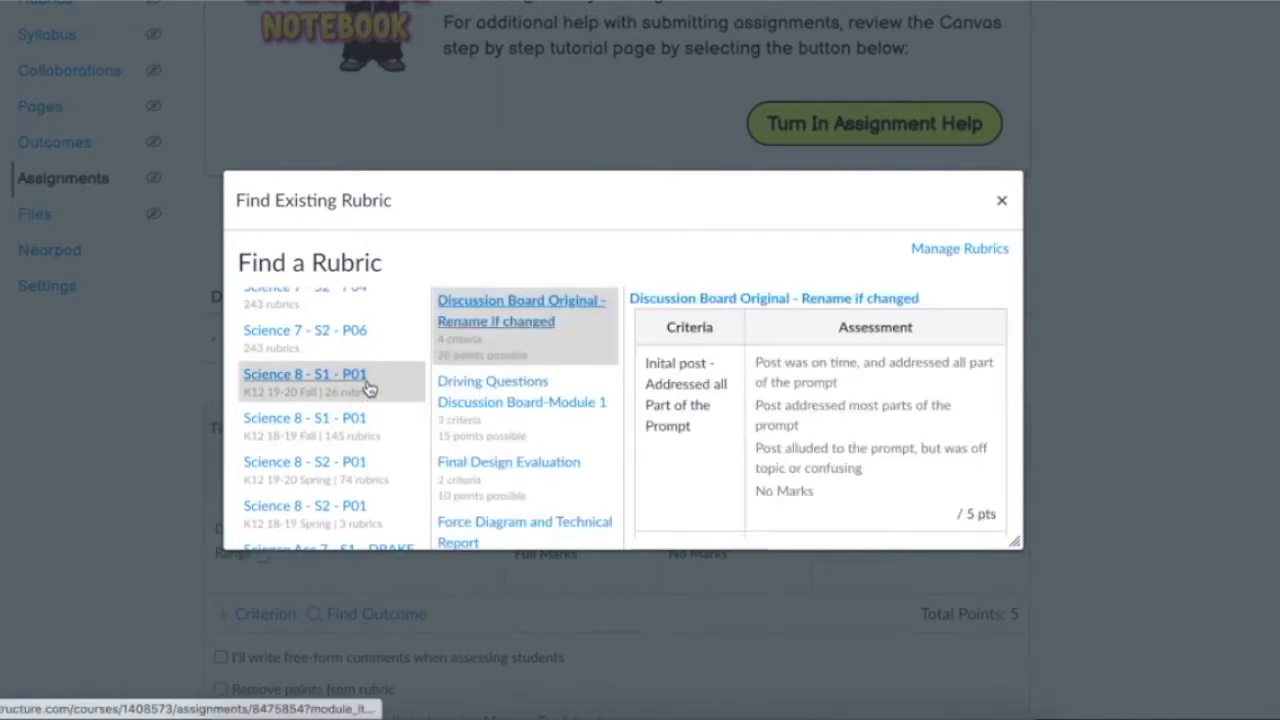
scroll(509, 437, down, 5)
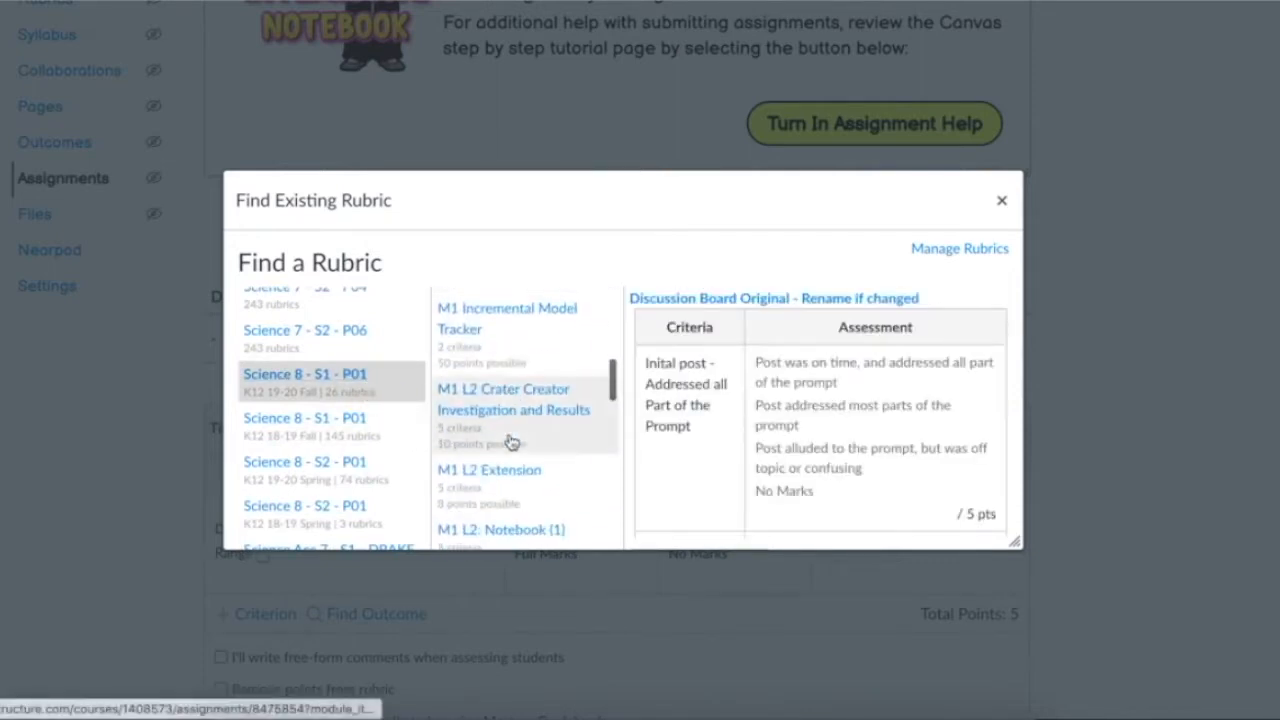
Find the M1 L1 - Interactive Notebook rubric in the Science Acc 8 - S1 - P01 course and use it for the assignment
scroll(509, 441, down, 3)
scroll(509, 441, down, 3)
scroll(509, 441, down, 3)
scroll(509, 441, down, 3)
scroll(509, 441, down, 3)
scroll(509, 441, down, 5)
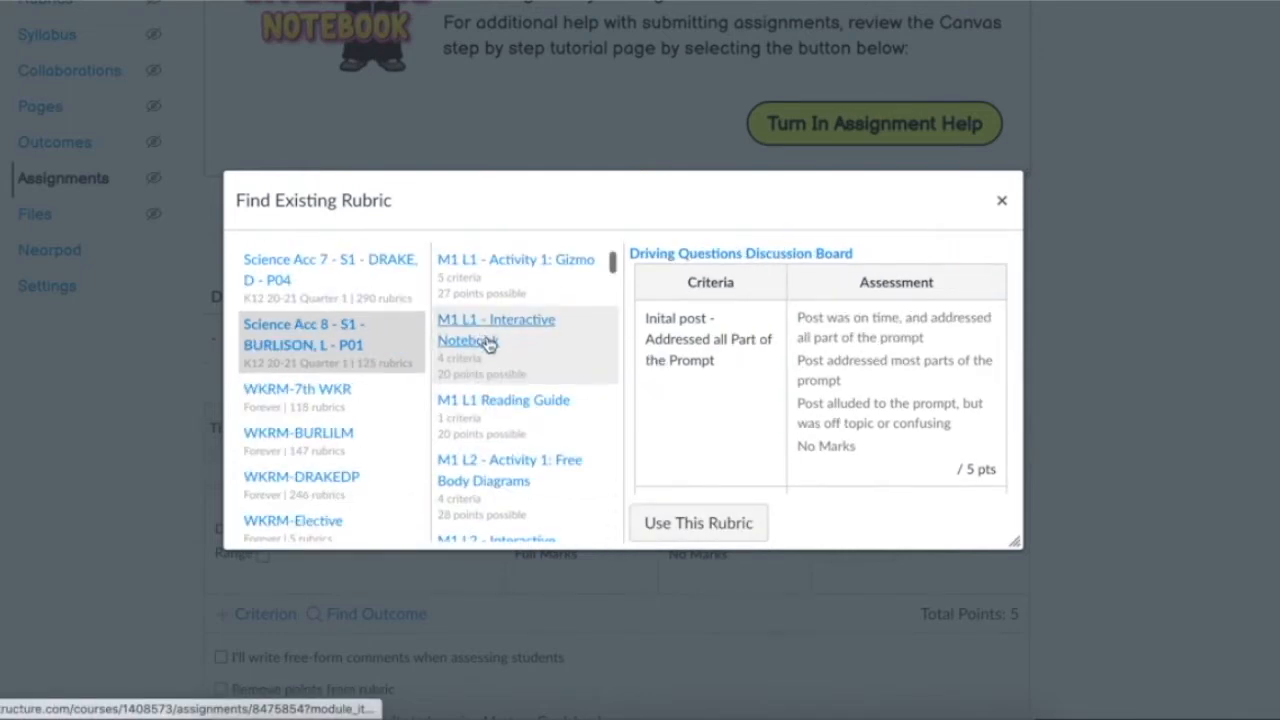
click(489, 344)
scroll(705, 355, down, 1)
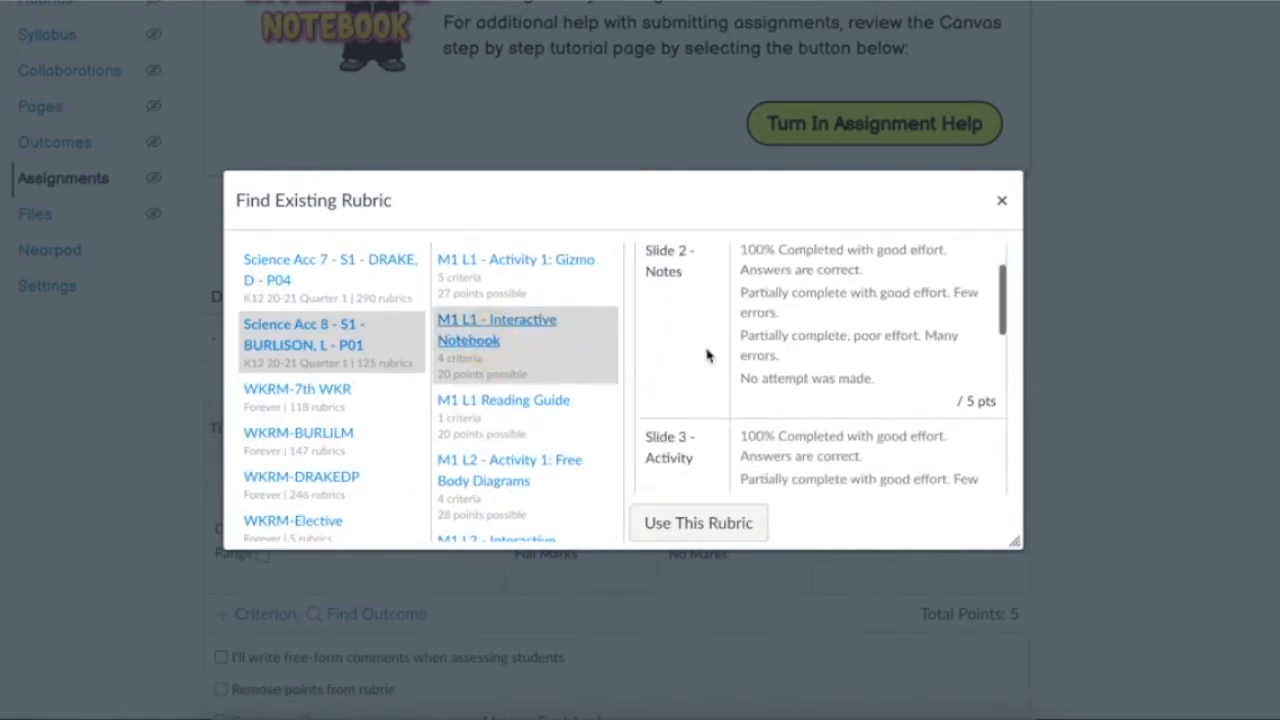
scroll(720, 452, down, 5)
click(712, 523)
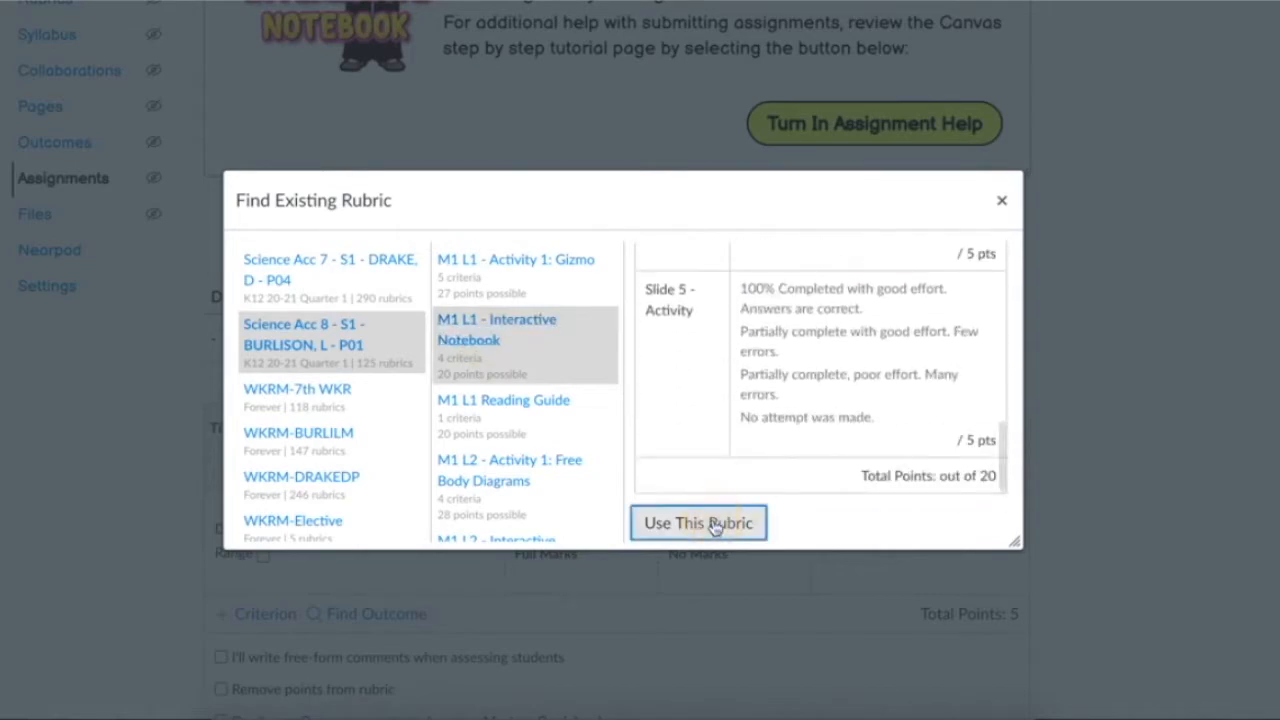
Edit the attached rubric so it is used for assignment grading, and change the assignment points to match the rubric
scroll(466, 486, down, 2)
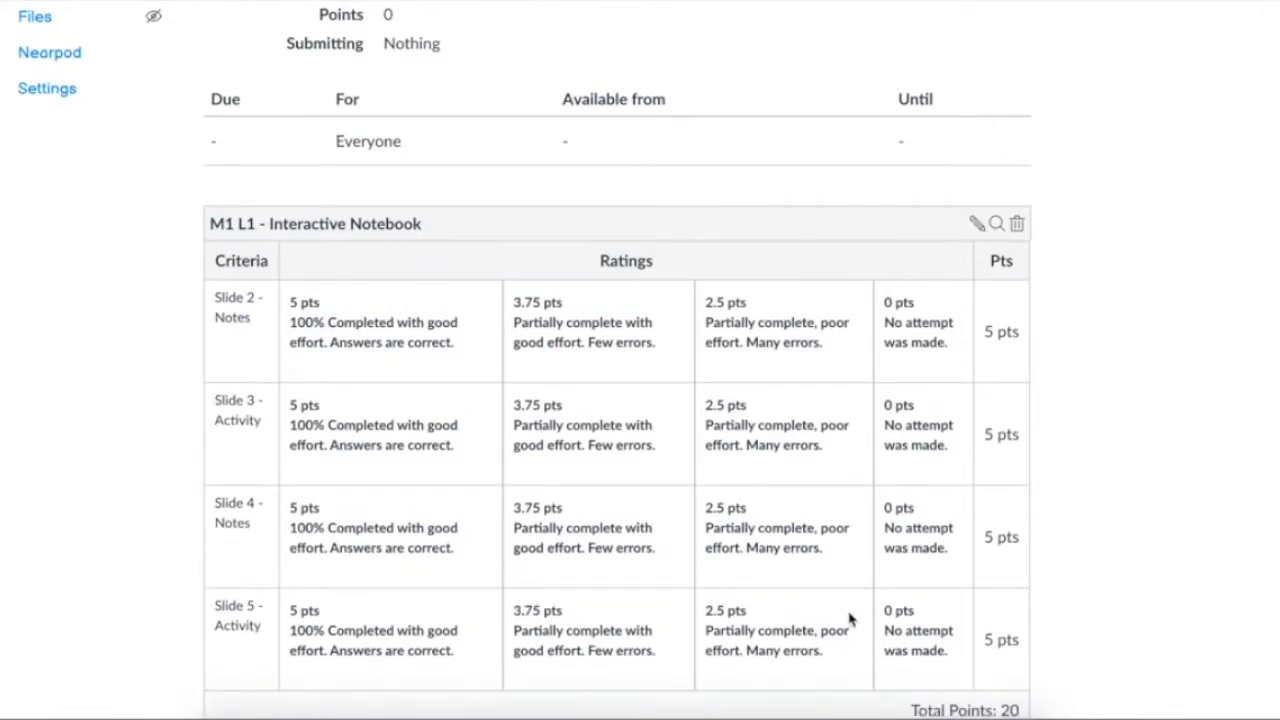
click(977, 224)
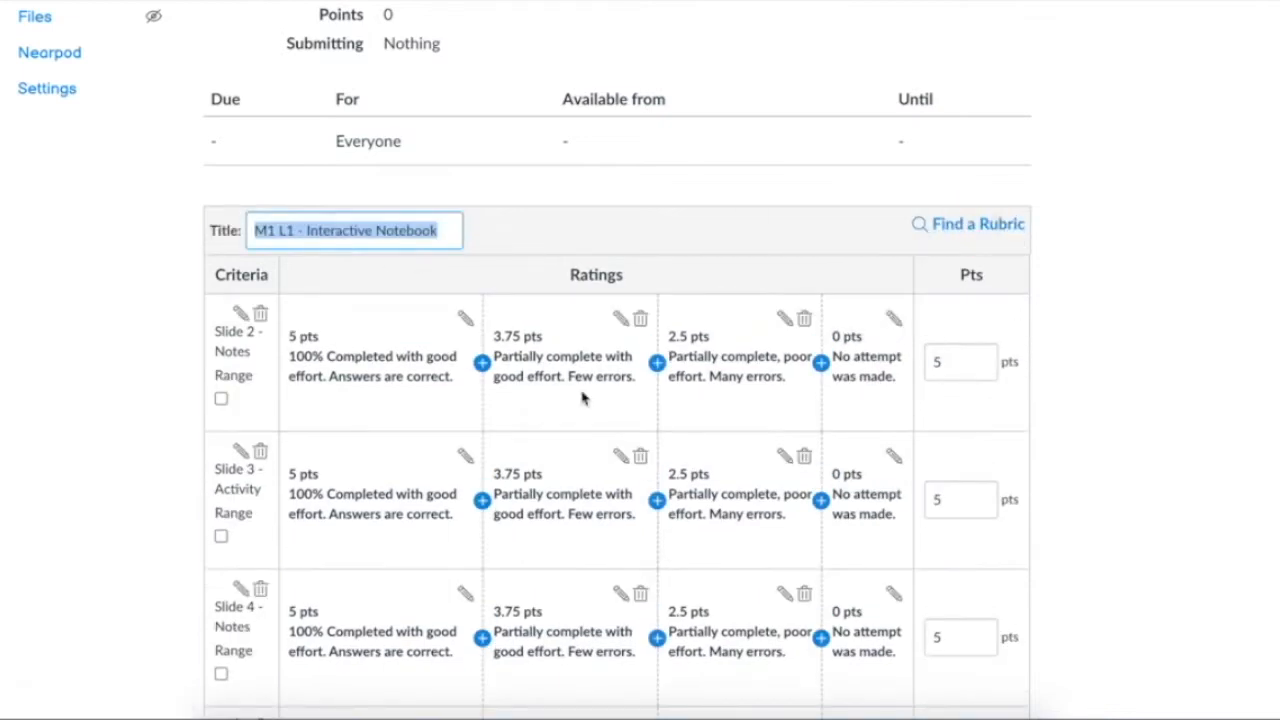
click(1200, 312)
scroll(1128, 320, down, 3)
scroll(1128, 320, down, 2)
click(280, 503)
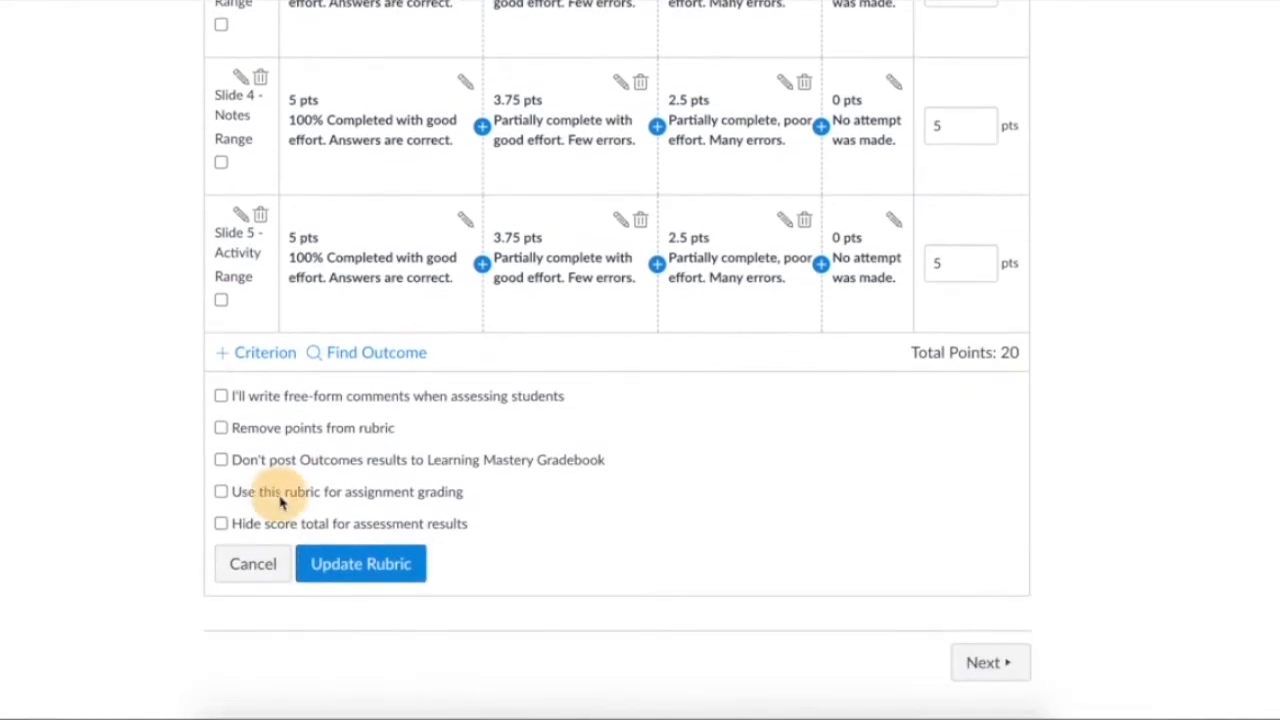
click(375, 566)
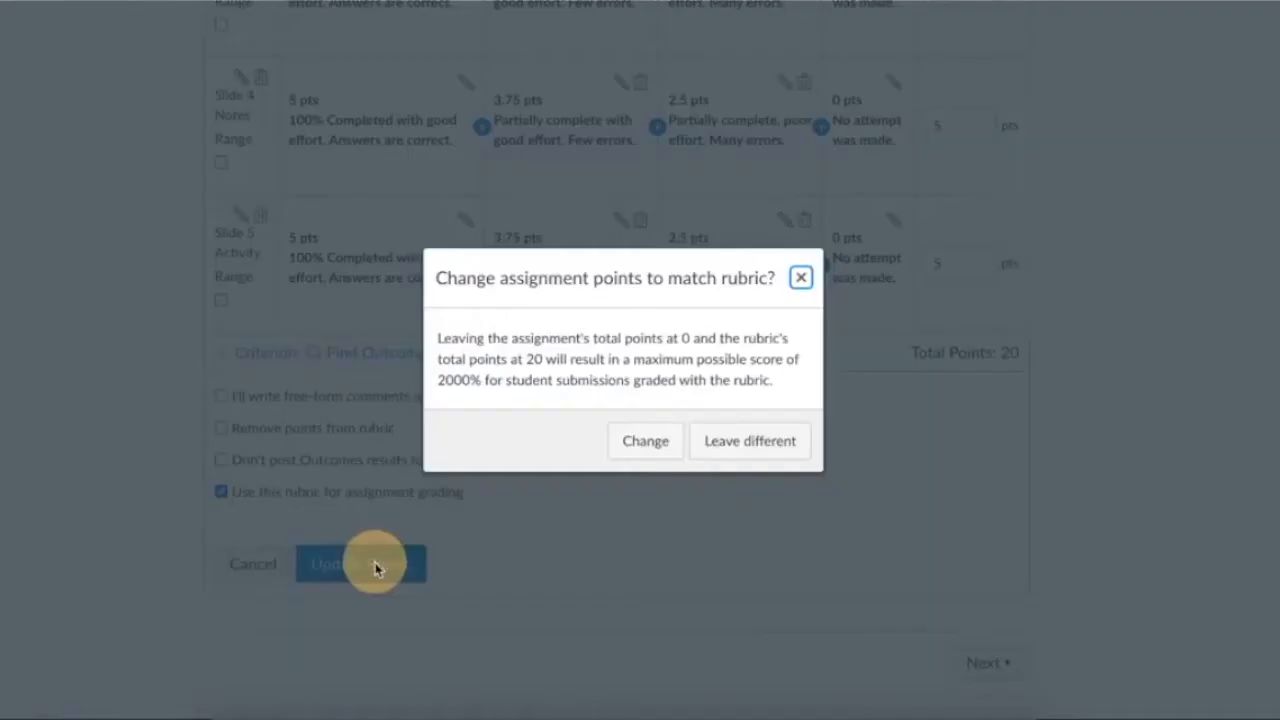
click(648, 456)
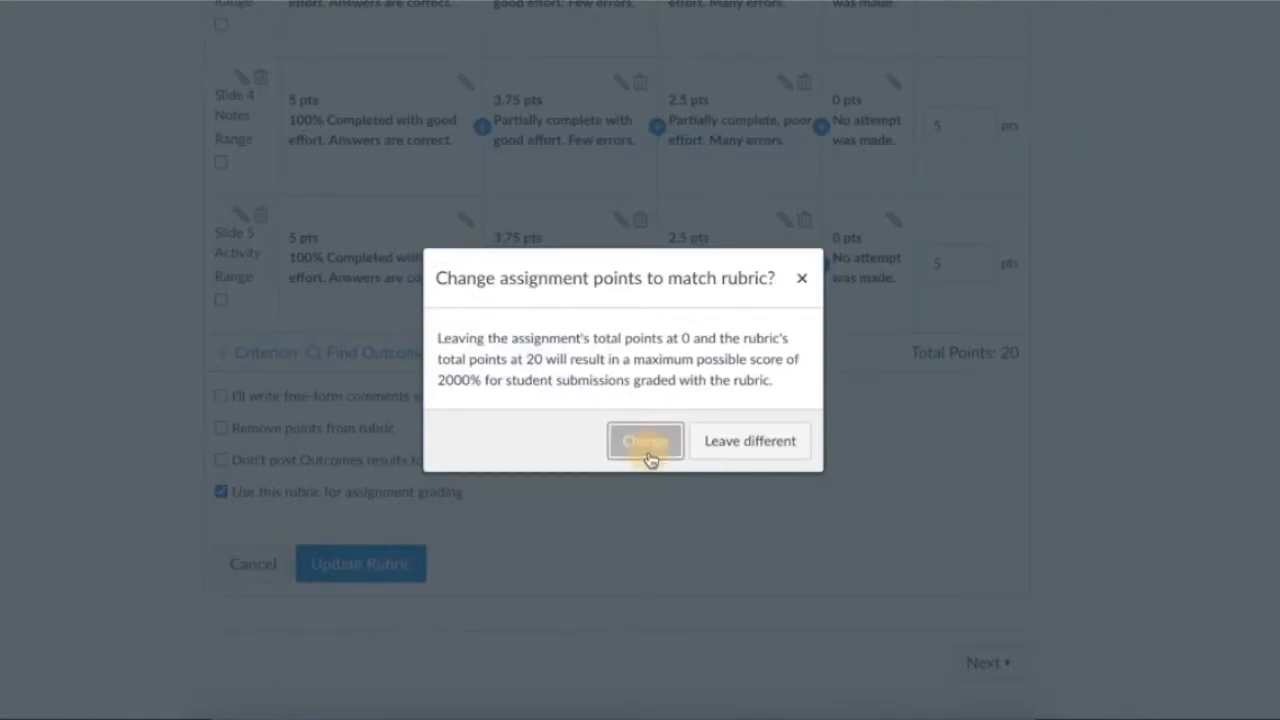
Open the assignment for editing and set its submission type to External Tool
scroll(651, 457, up, 8)
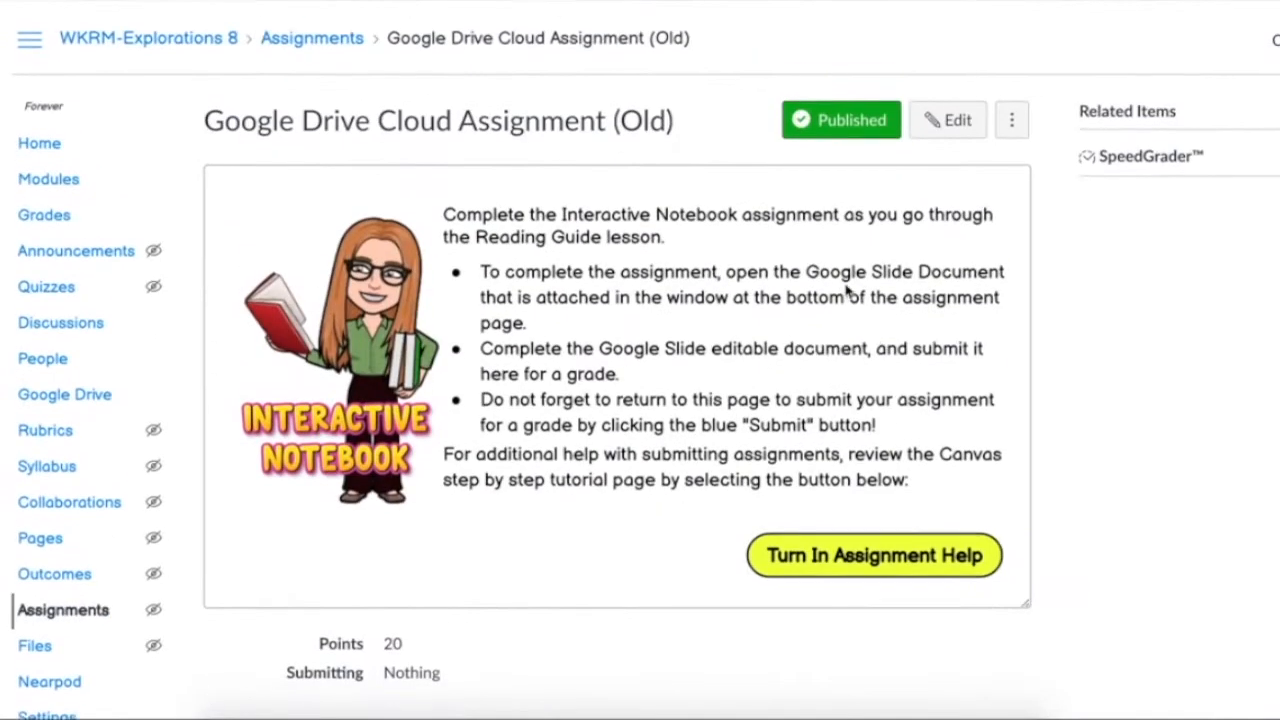
click(955, 117)
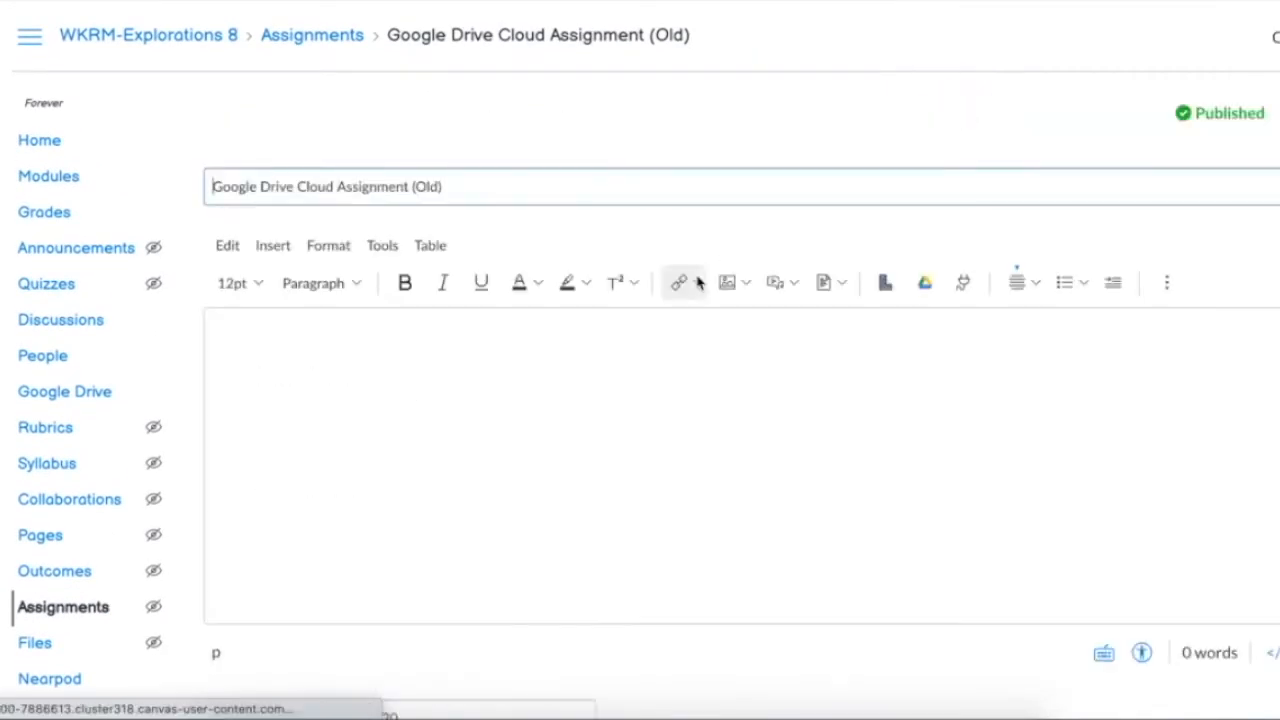
scroll(697, 284, down, 2)
scroll(418, 607, down, 3)
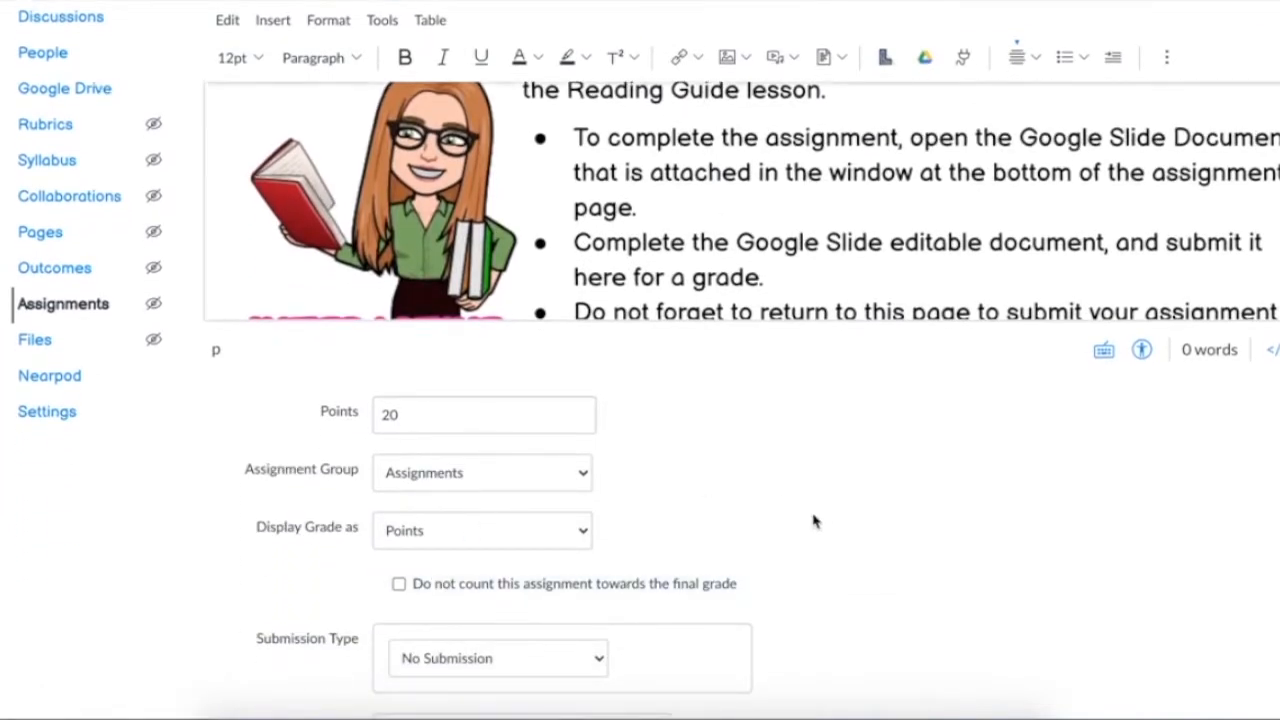
scroll(811, 520, down, 2)
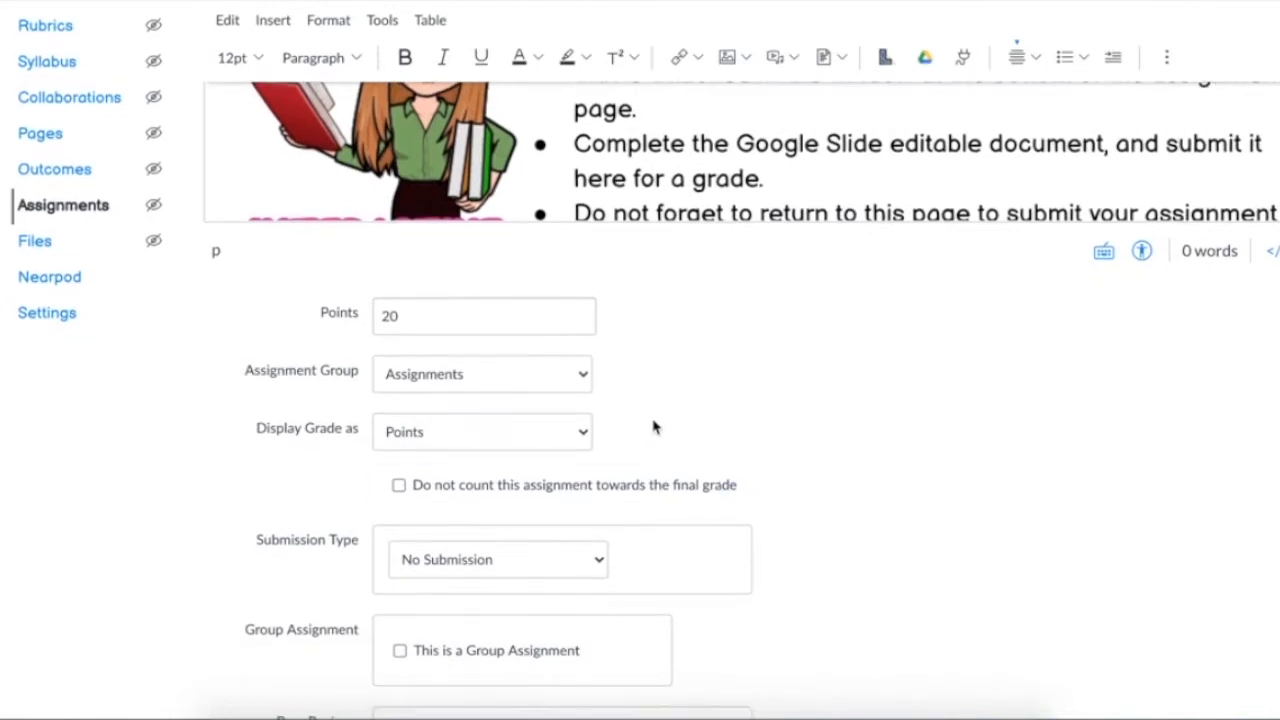
scroll(651, 426, down, 3)
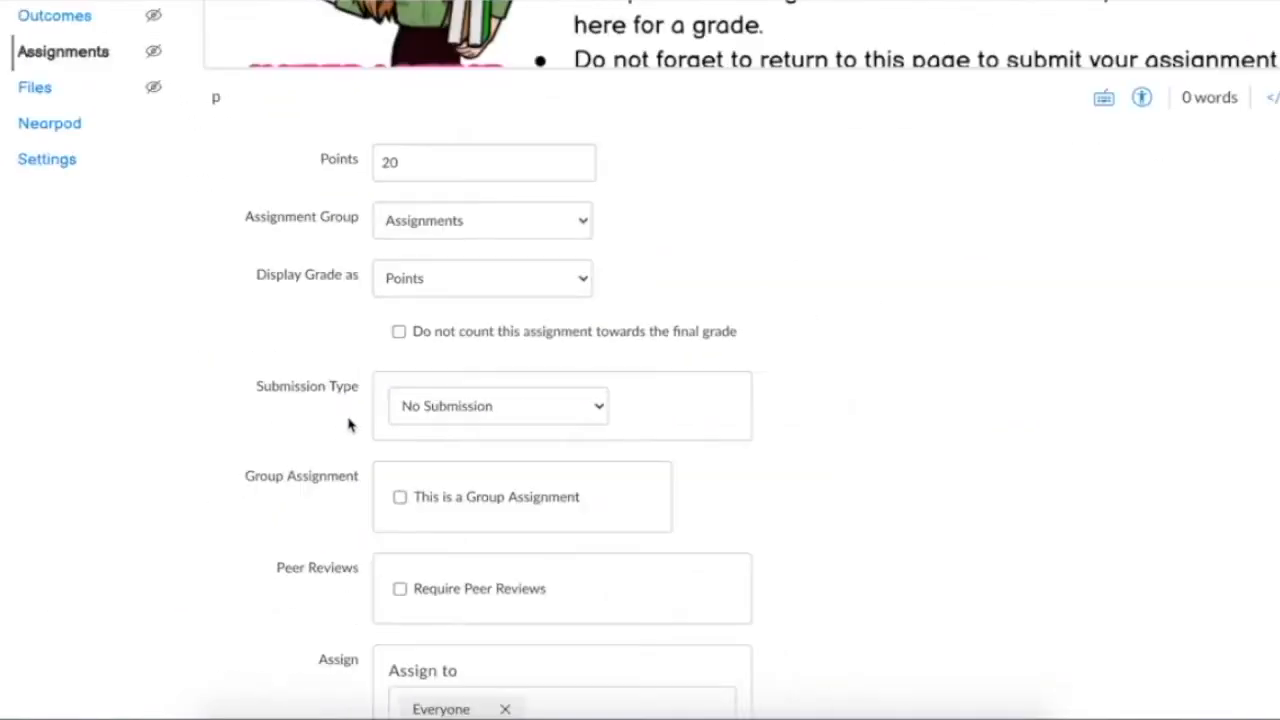
click(529, 407)
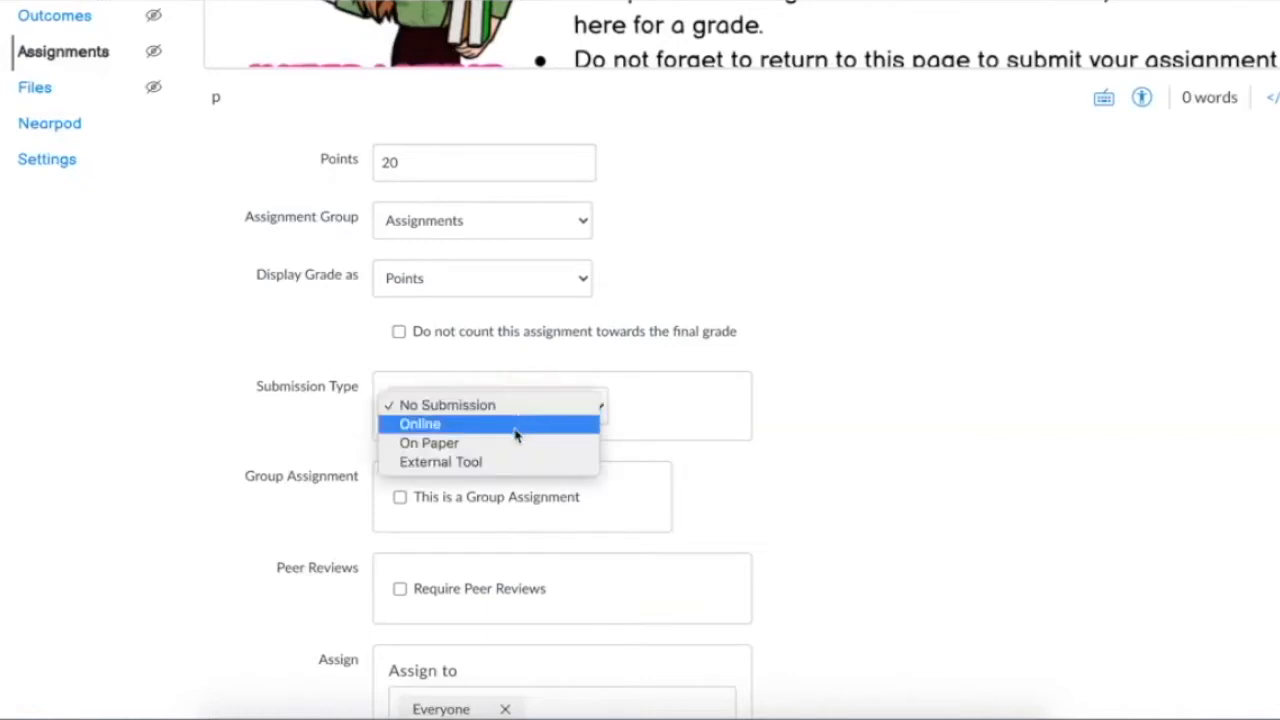
click(484, 464)
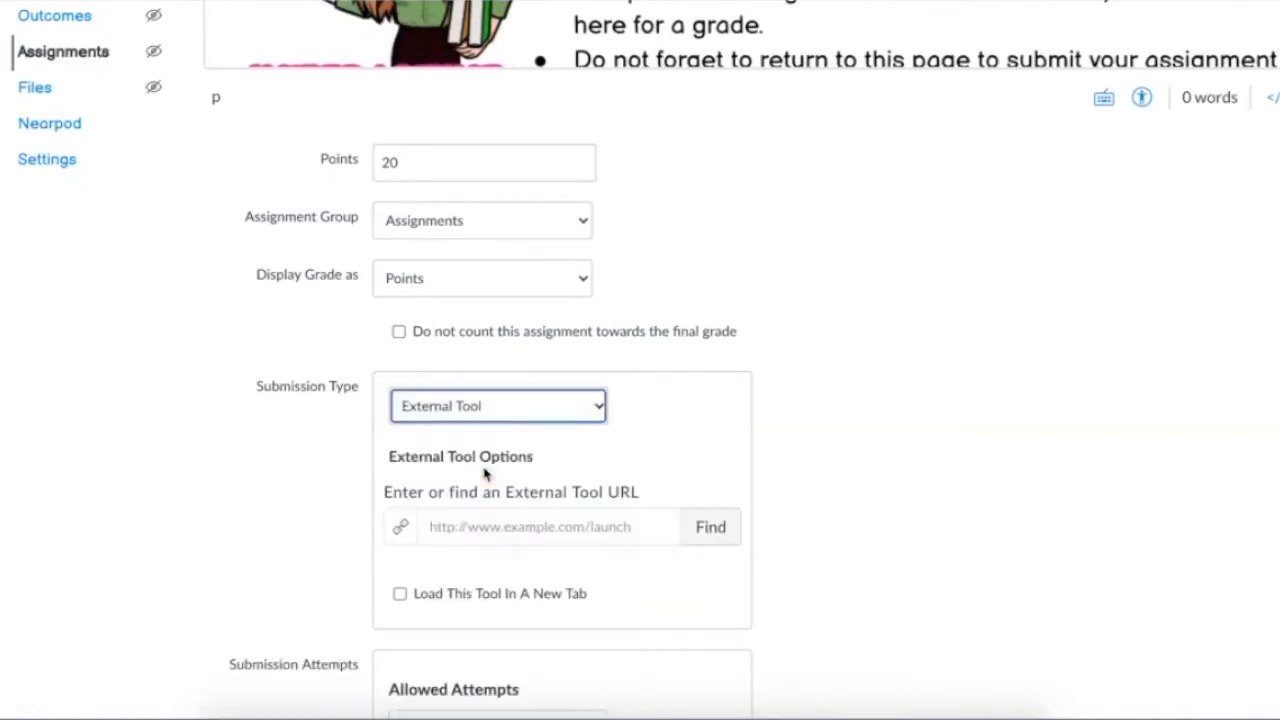
Find the available external tools and choose Google Docs Cloud Assignment for the submission
click(688, 530)
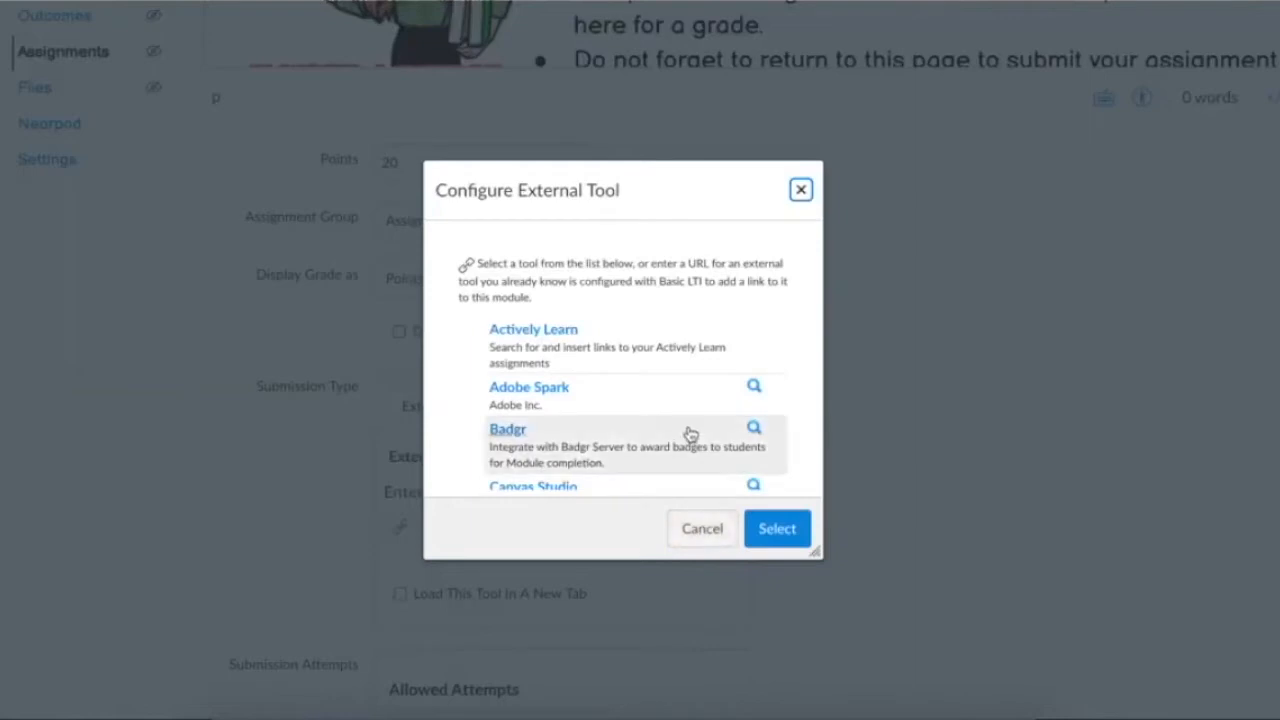
scroll(690, 433, down, 8)
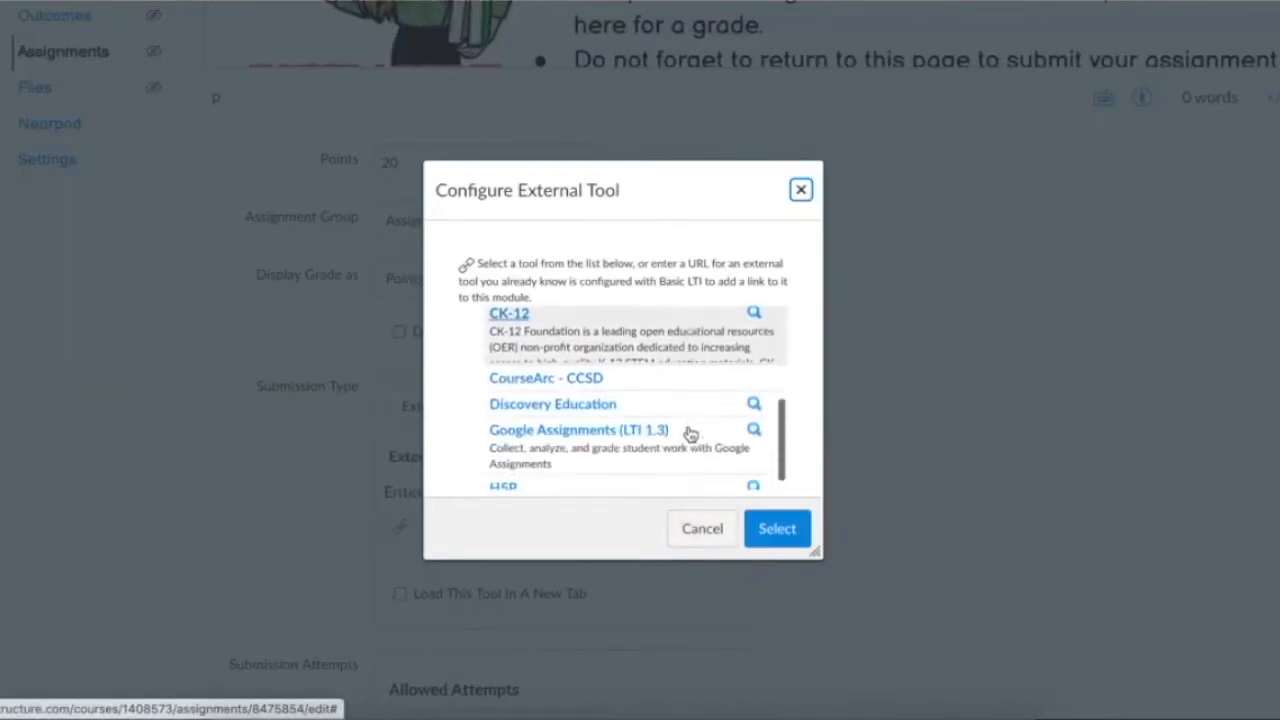
scroll(690, 433, down, 10)
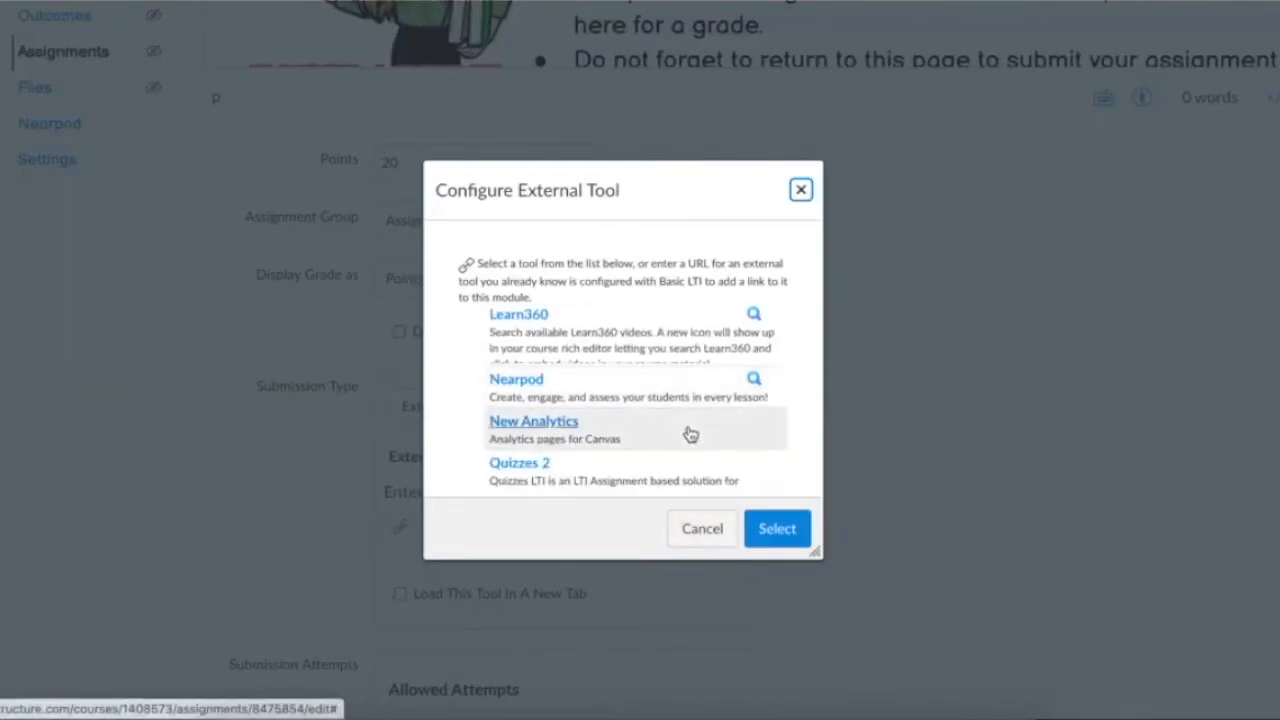
scroll(690, 433, down, 5)
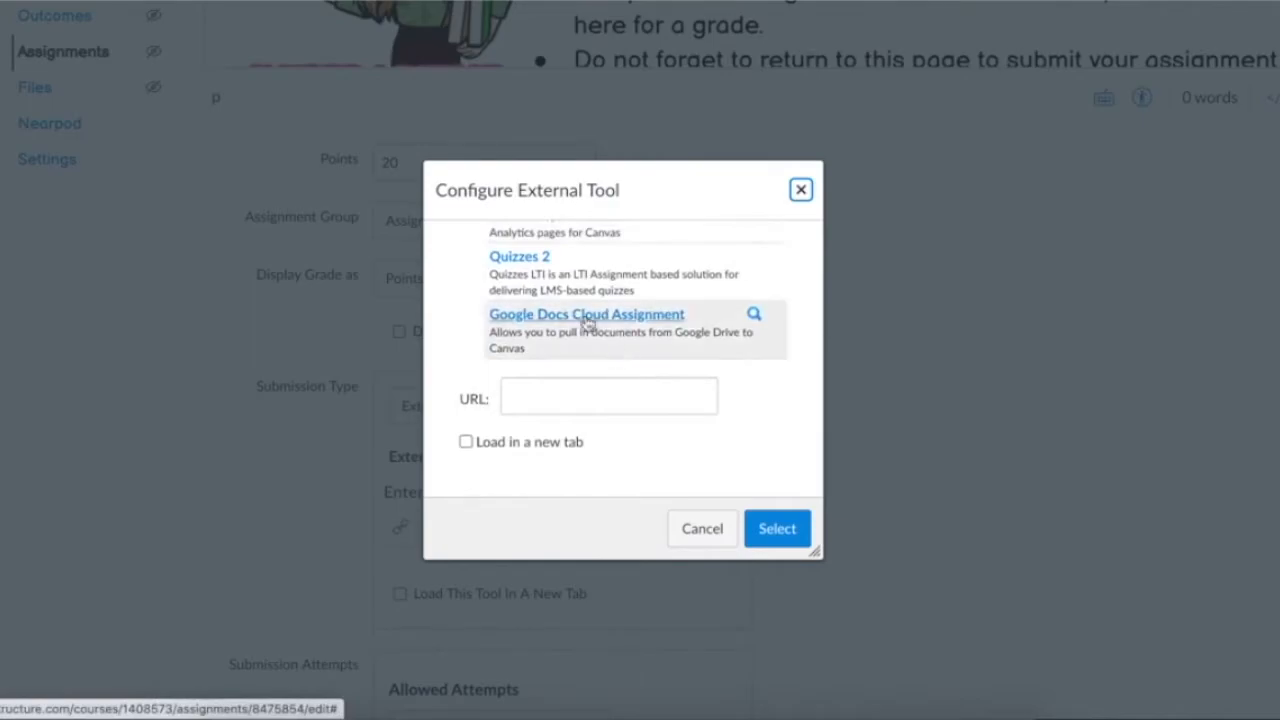
click(587, 316)
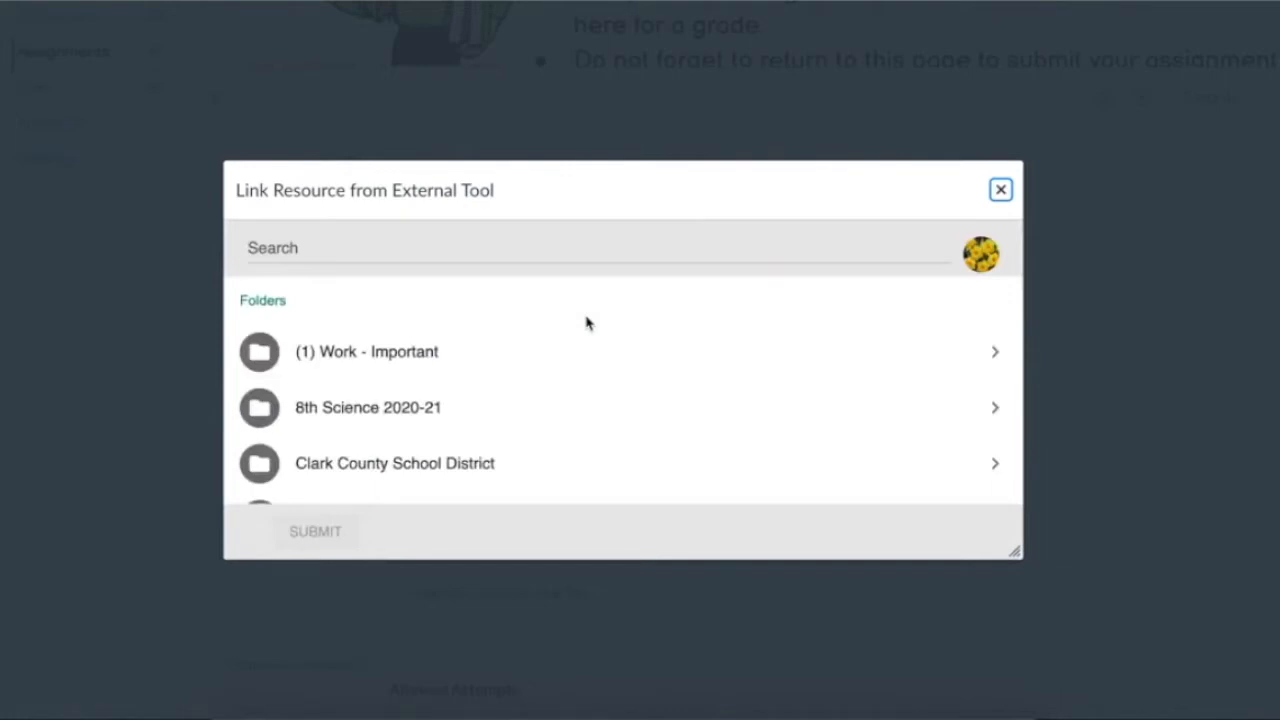
Search Google Drive for "M1 L1 - Inter" and link the M1 L1 - Interactive Notebook file dated August 11, 2020 as the external tool resource
click(477, 249)
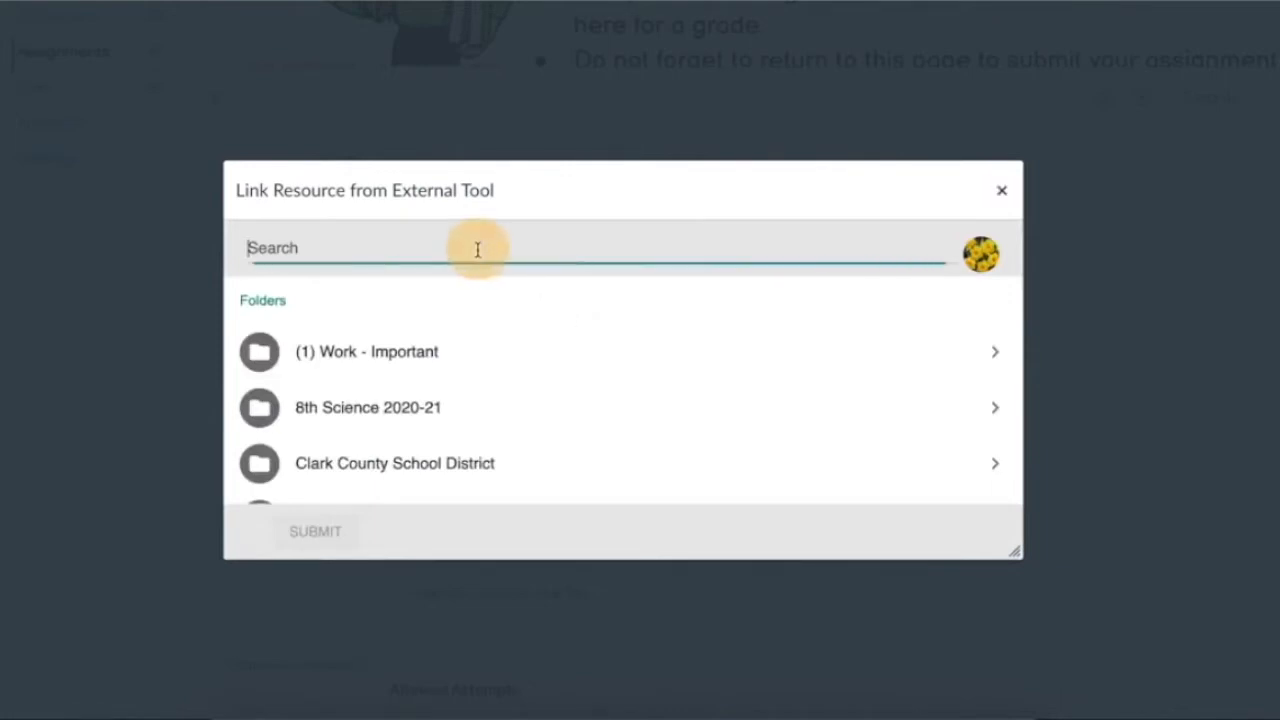
text(M)
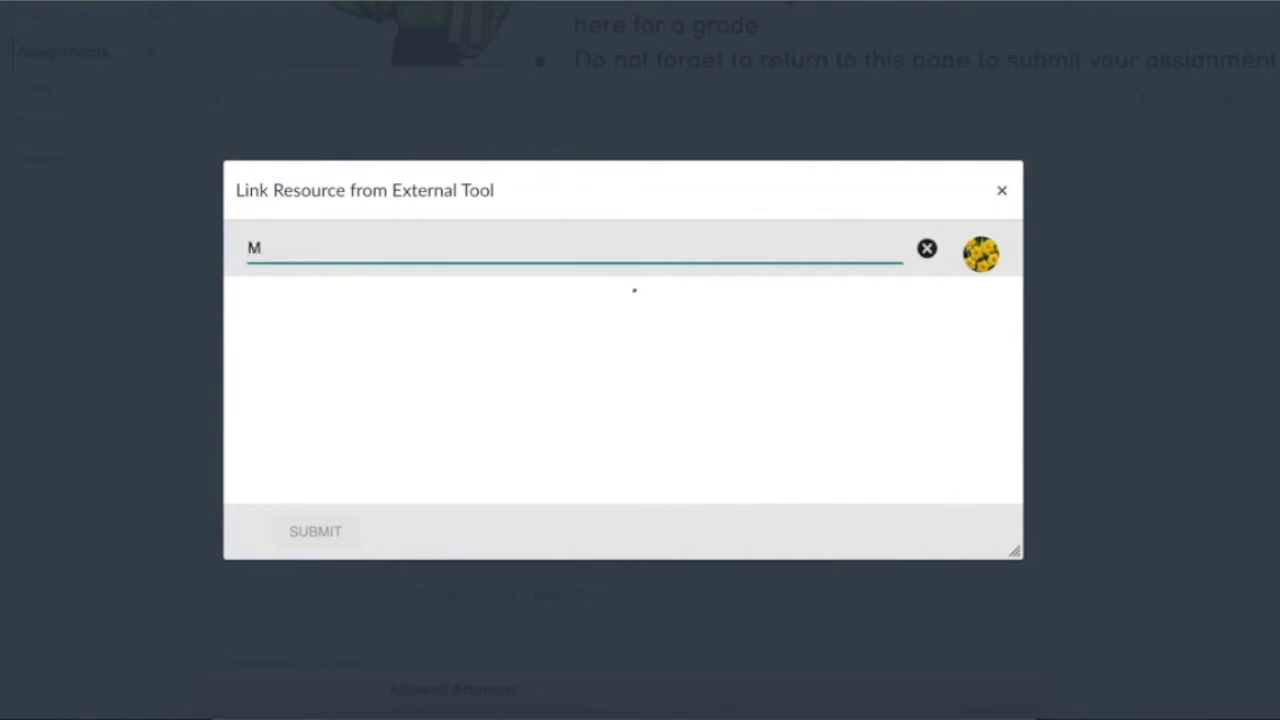
text(1 L1)
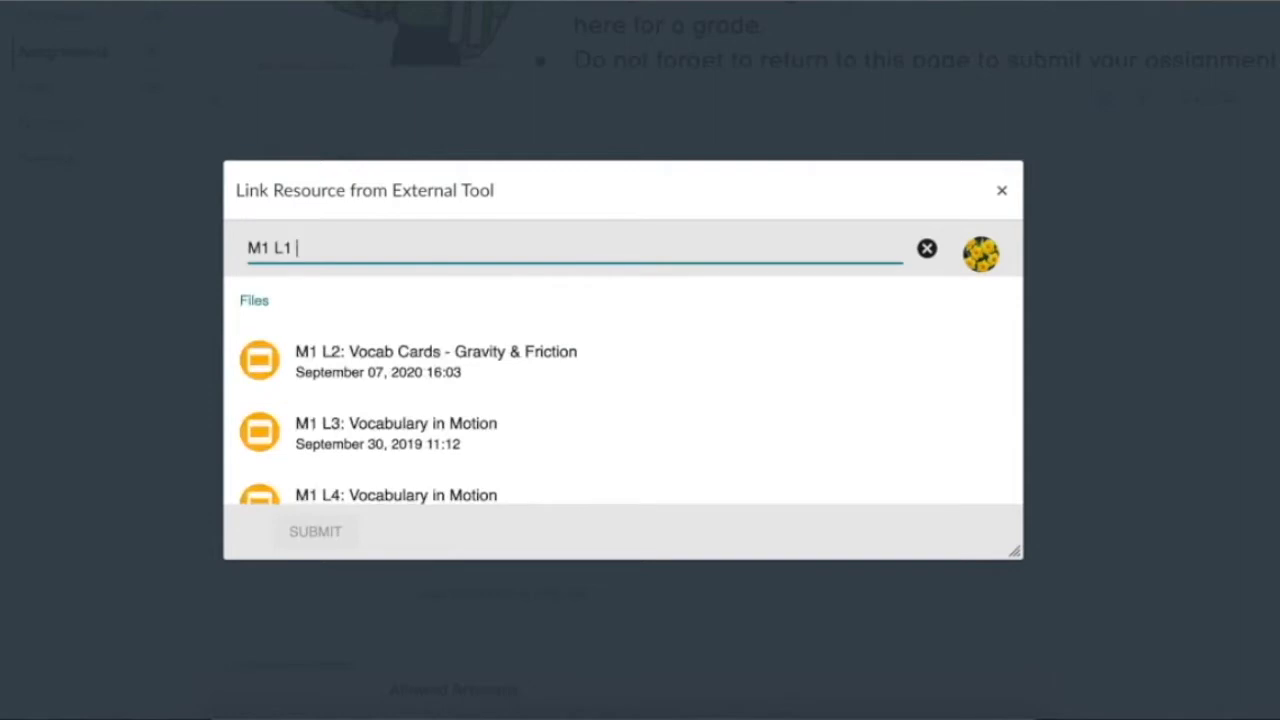
text( -)
text(Inter)
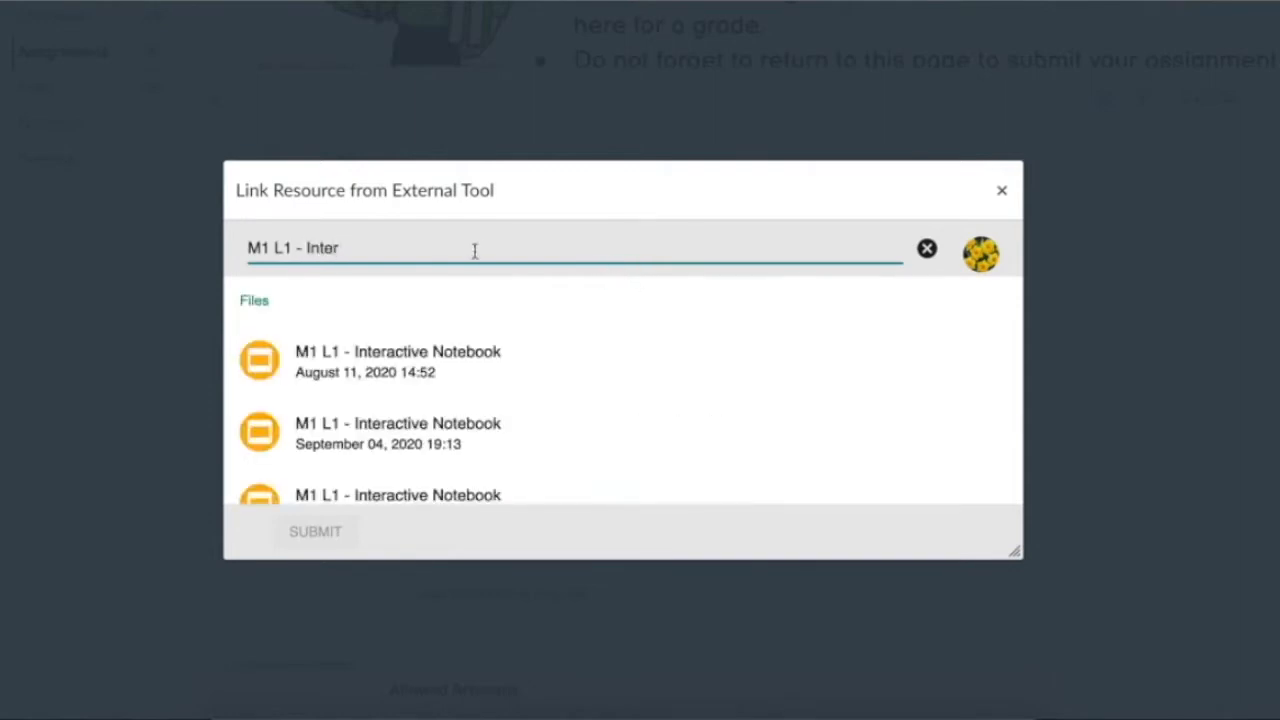
click(384, 368)
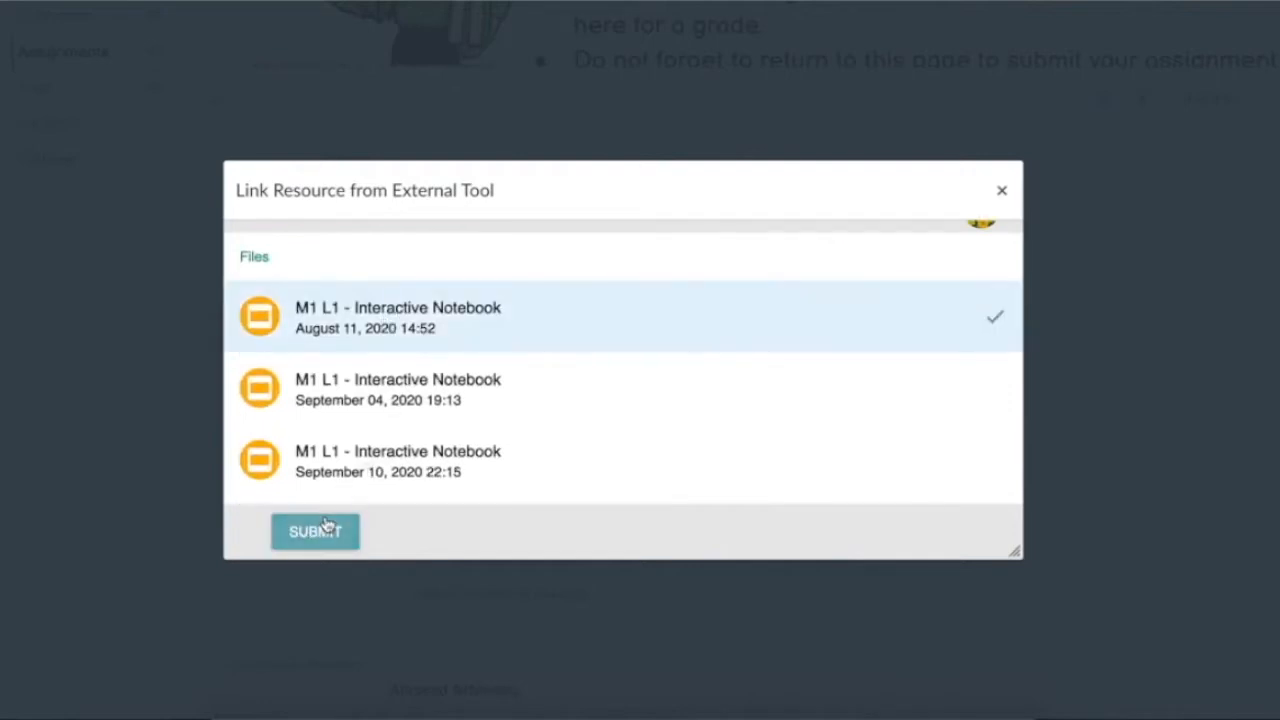
click(325, 530)
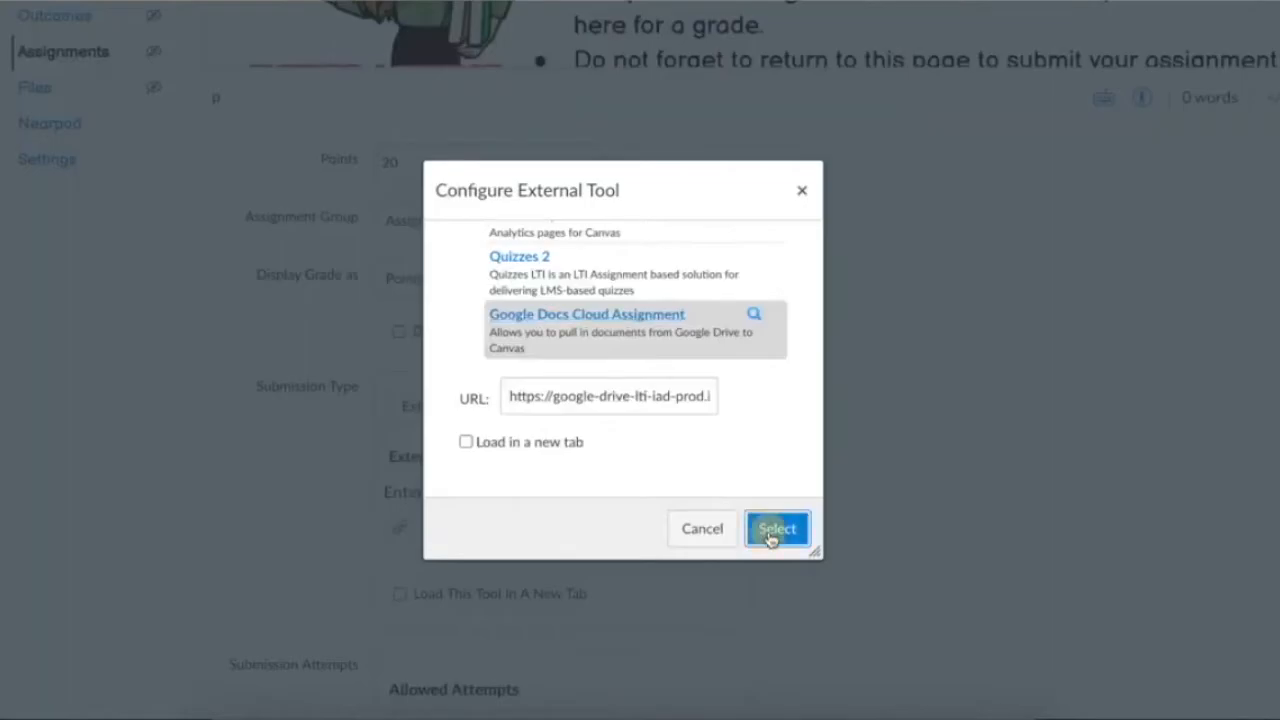
click(766, 529)
Set the assignment's due date for everyone to Sep 25, 2020
scroll(770, 540, down, 2)
scroll(770, 540, down, 3)
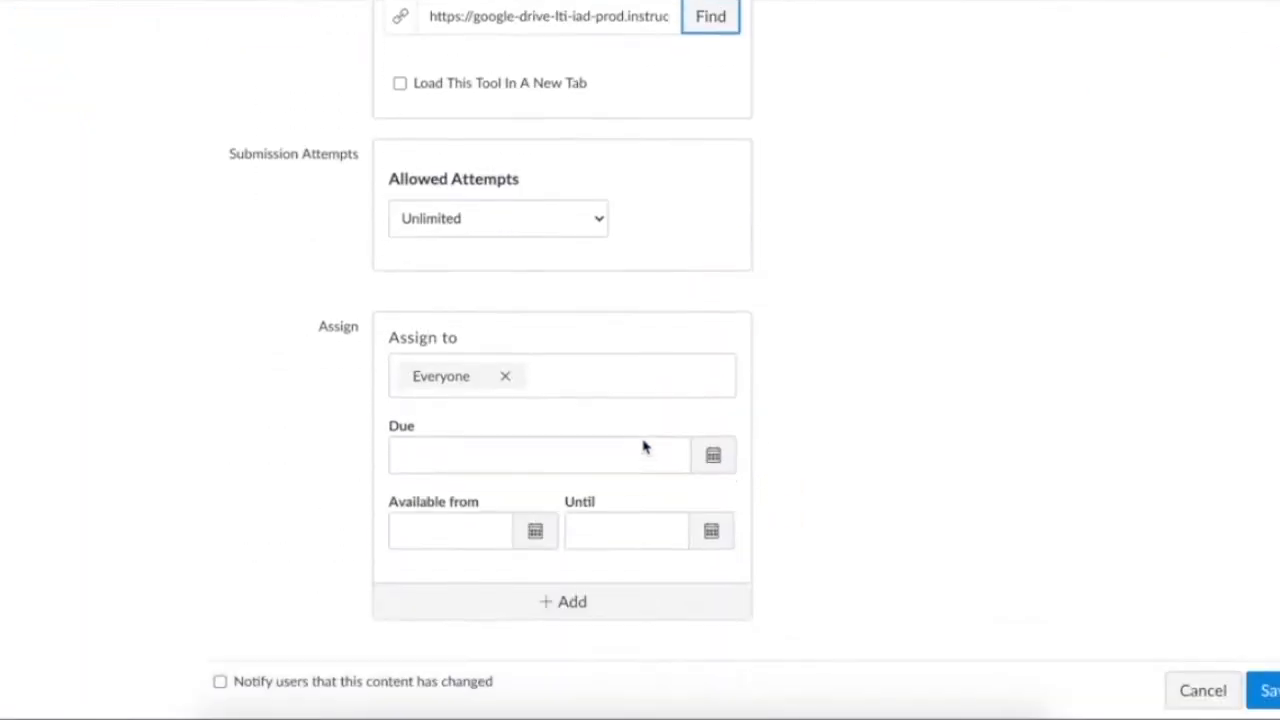
scroll(643, 437, up, 1)
scroll(640, 373, down, 1)
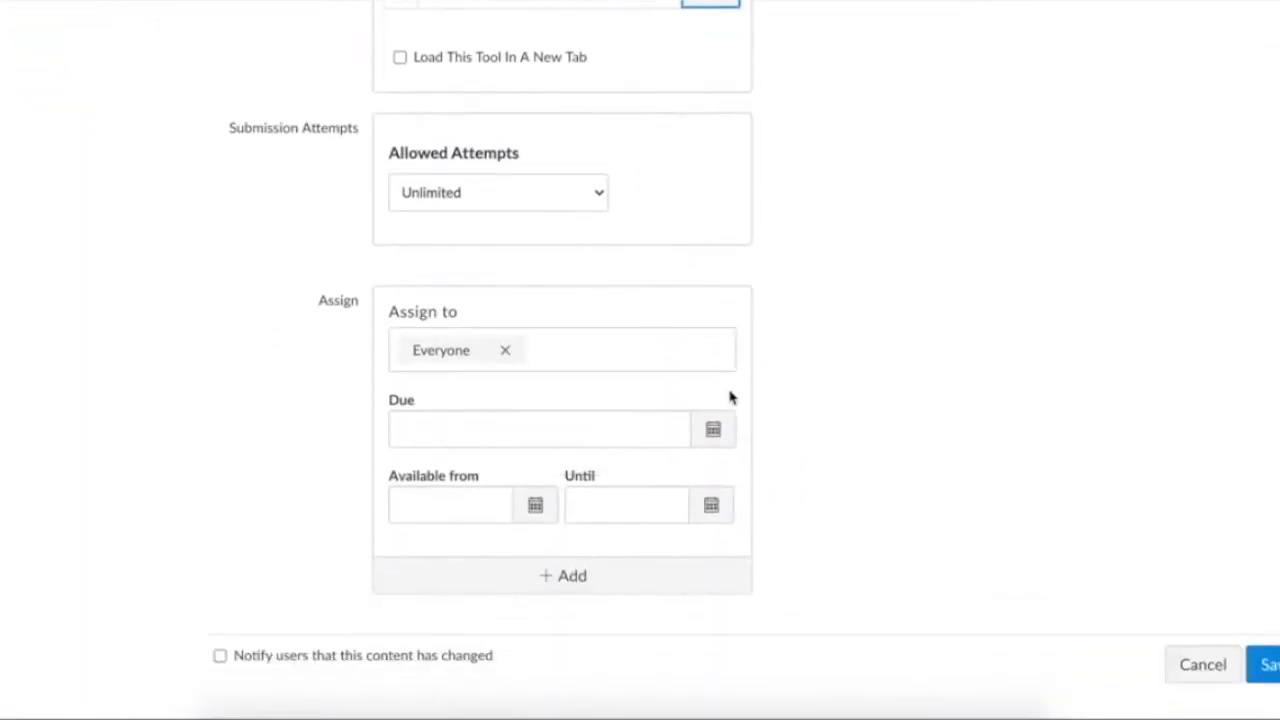
click(714, 432)
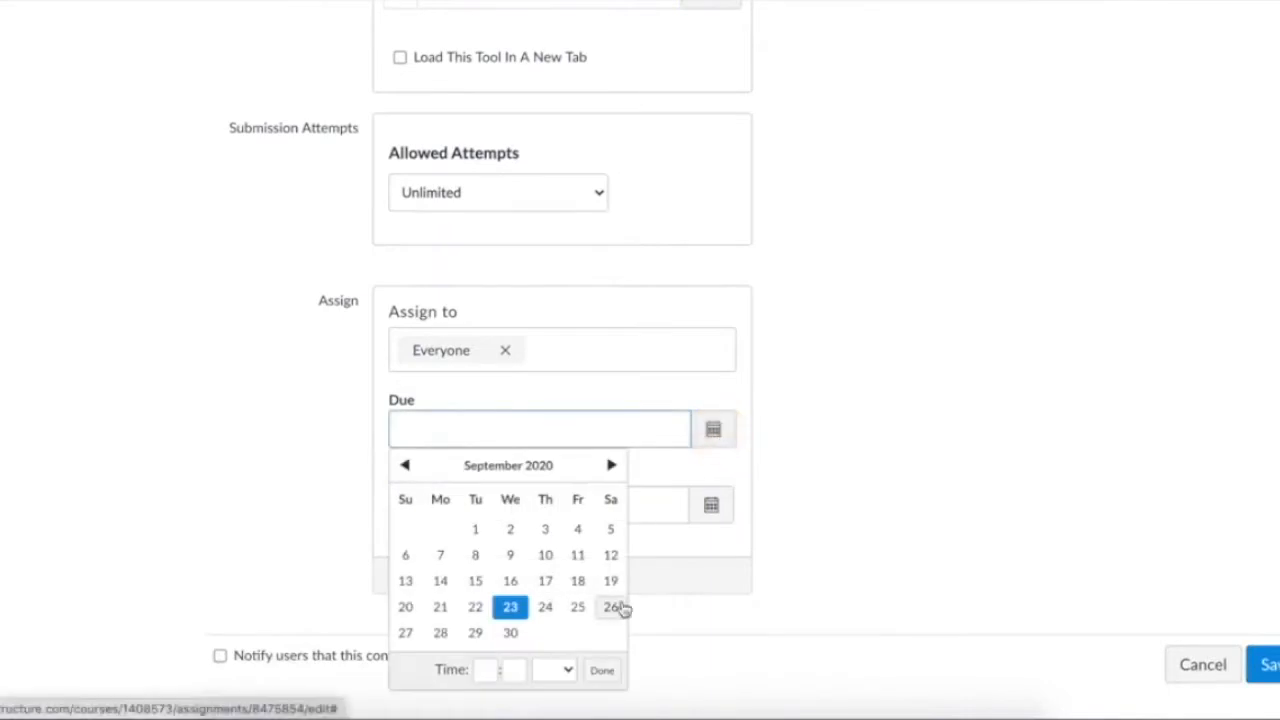
click(577, 607)
click(853, 515)
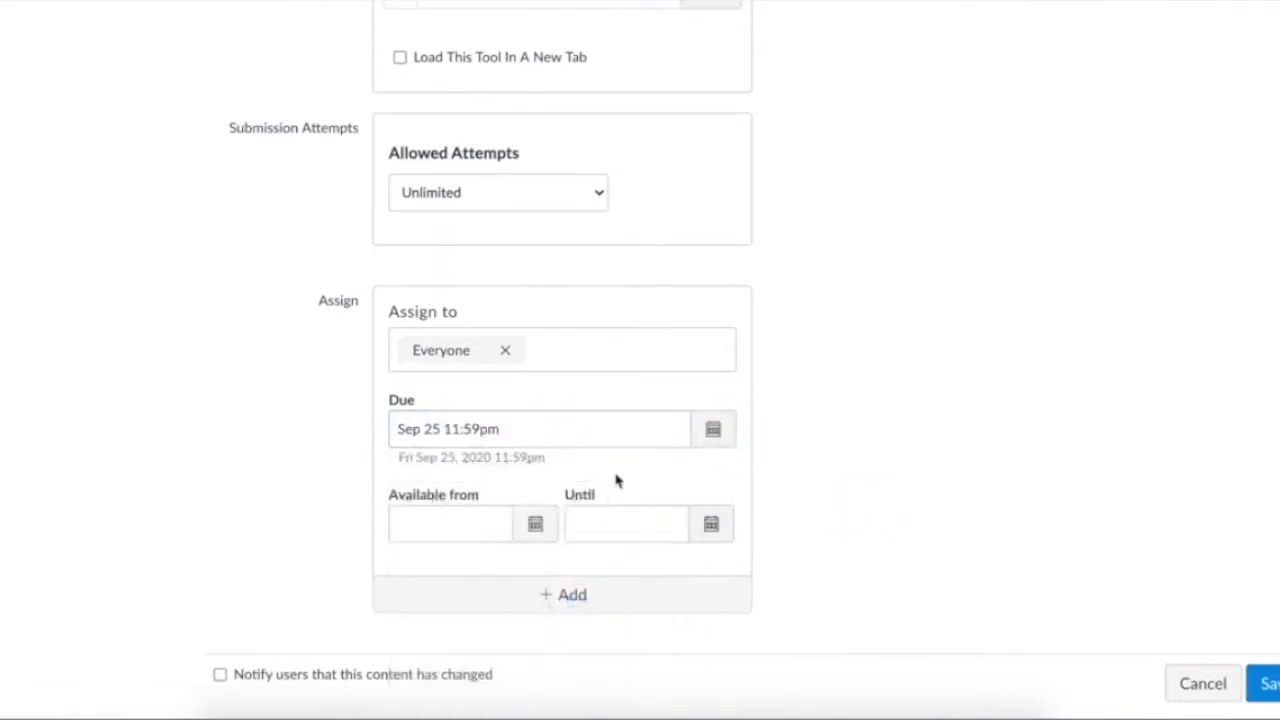
Set the assignment's Until date to Sep 25, 2020 and save the assignment
click(713, 525)
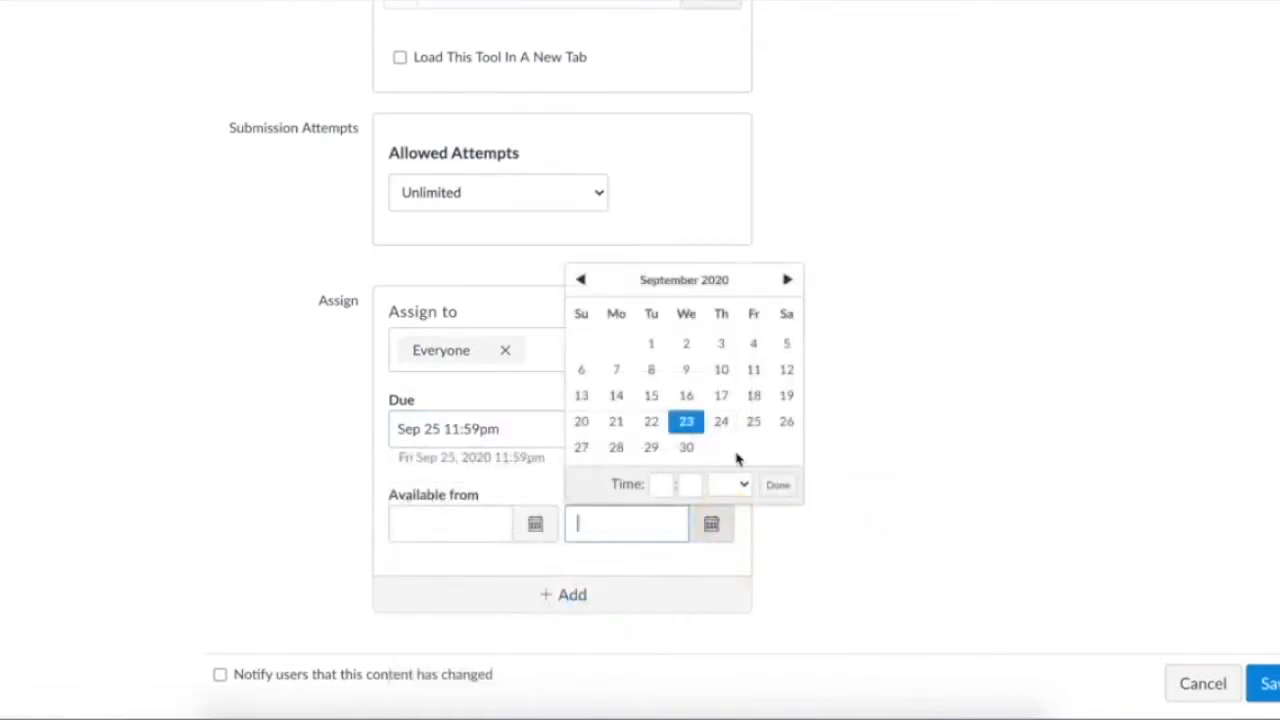
click(757, 430)
click(966, 495)
scroll(966, 495, down, 2)
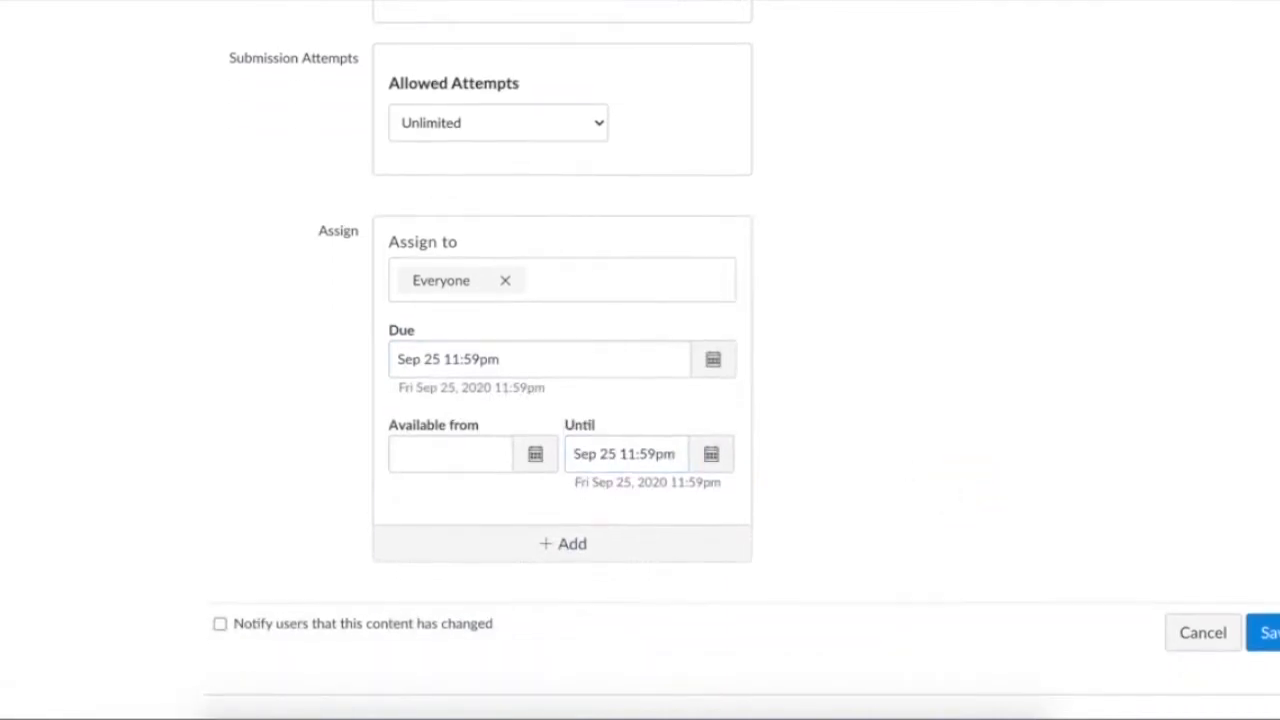
click(1276, 632)
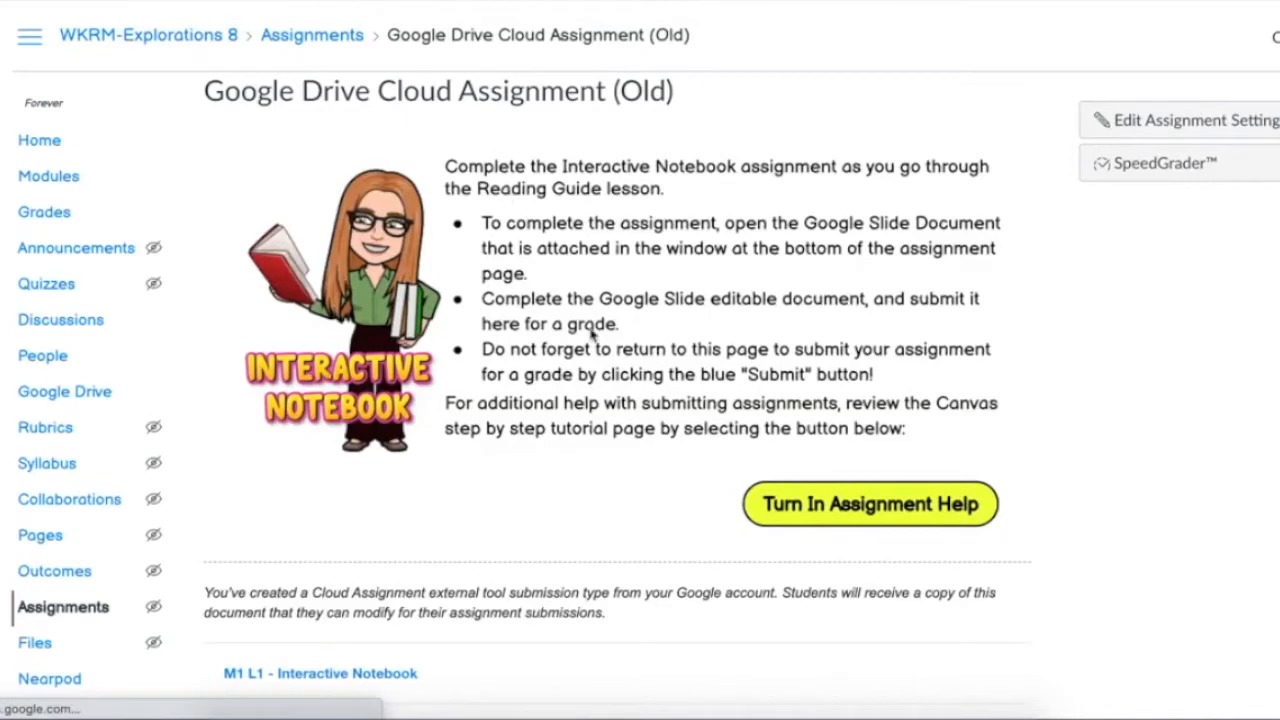
Review the saved assignment in the teacher and student views, from the instructions to the embedded Interactive Notebook slides
scroll(813, 505, down, 4)
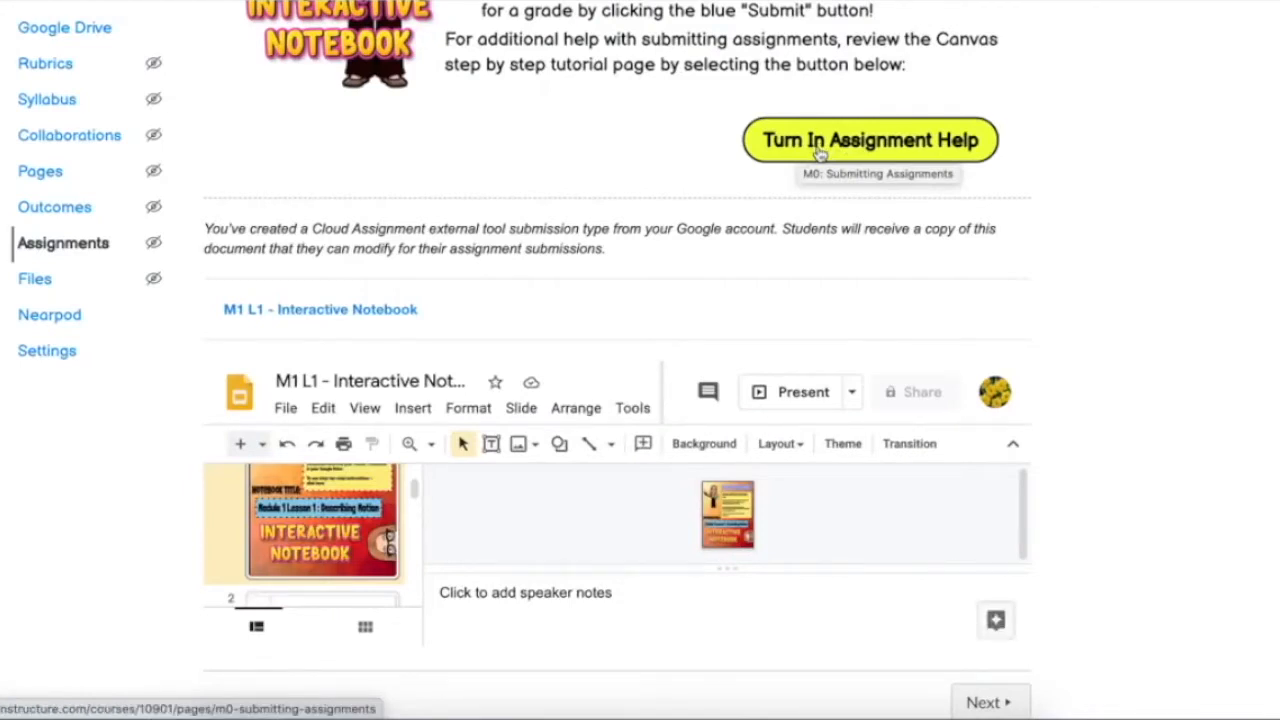
scroll(1126, 177, up, 1)
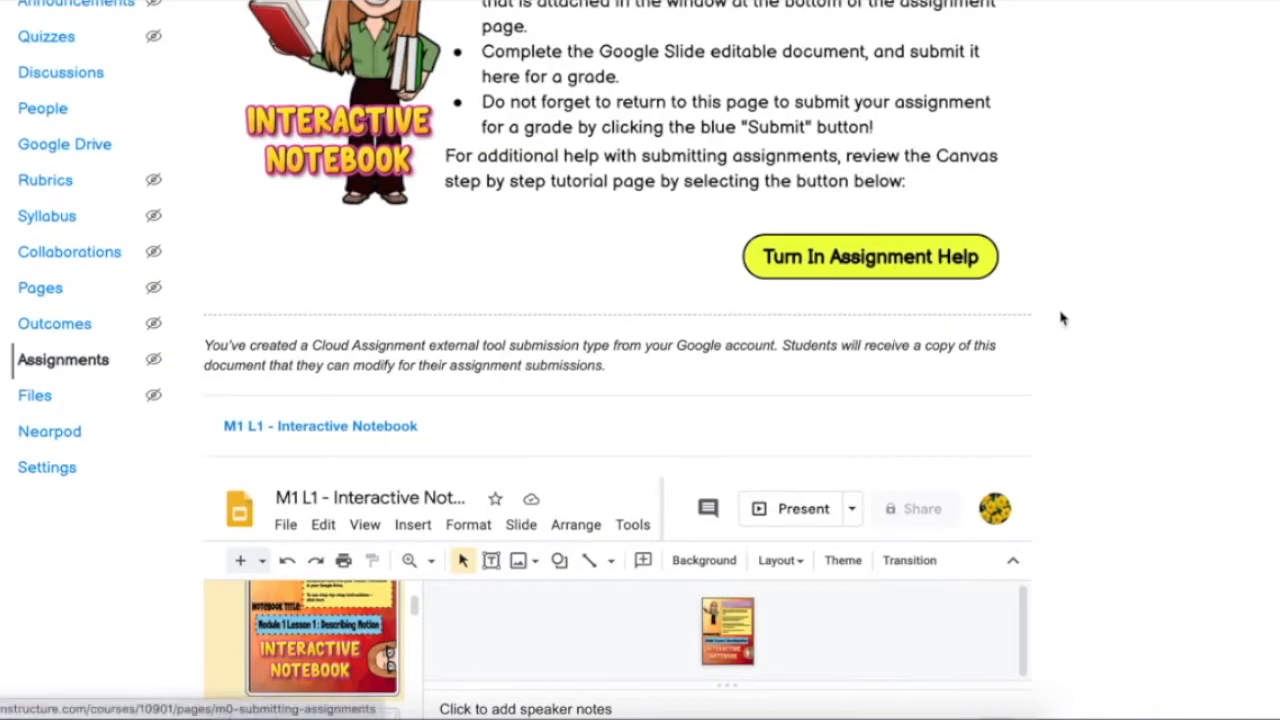
scroll(1060, 317, down, 1)
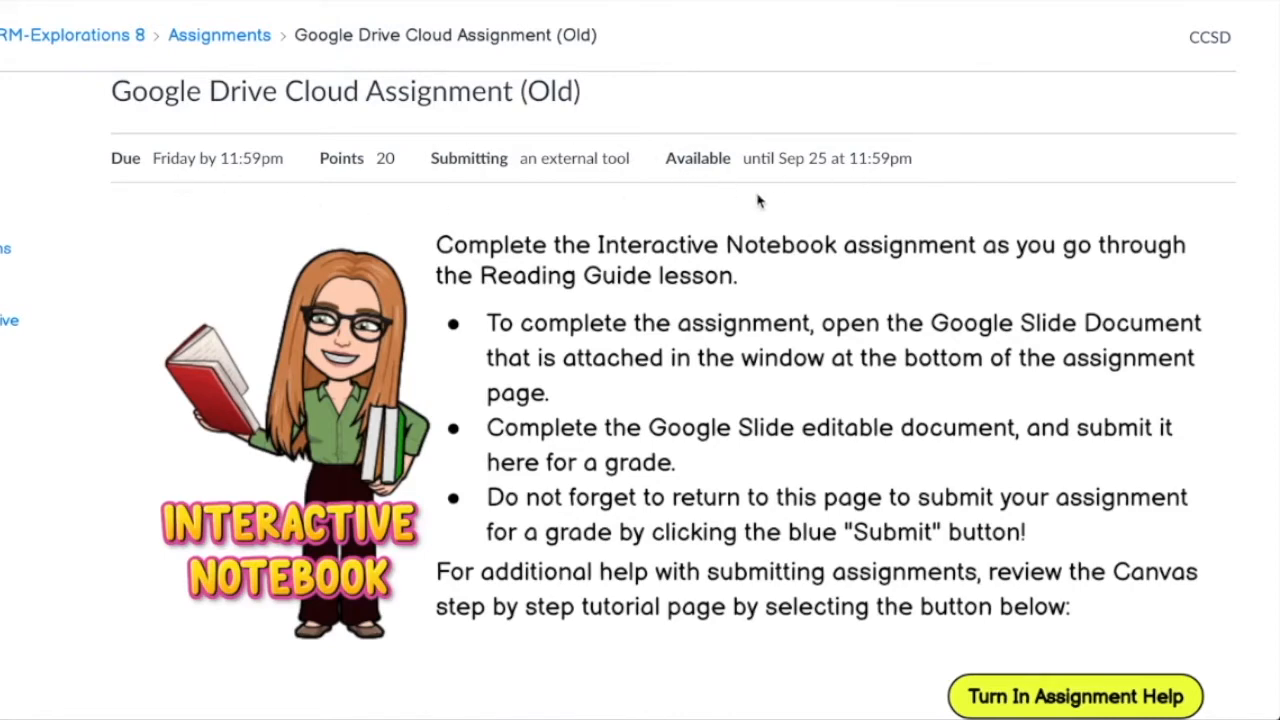
scroll(757, 198, down, 3)
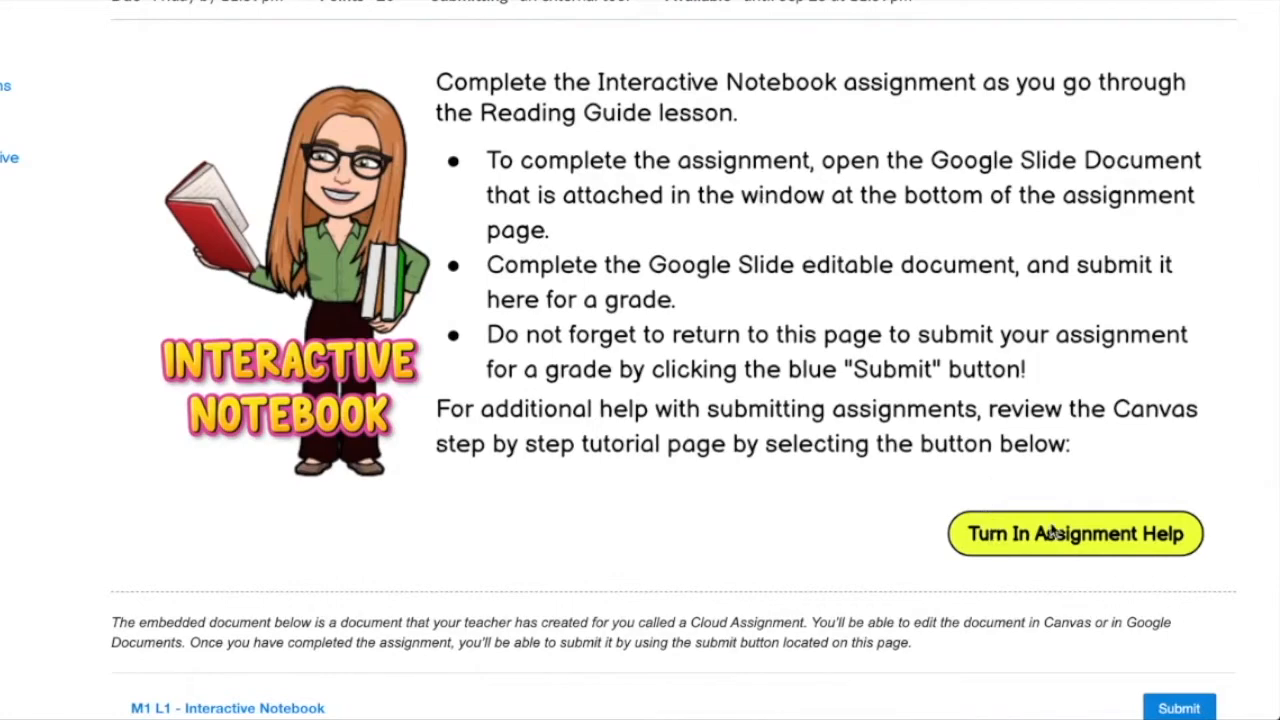
scroll(708, 566, down, 7)
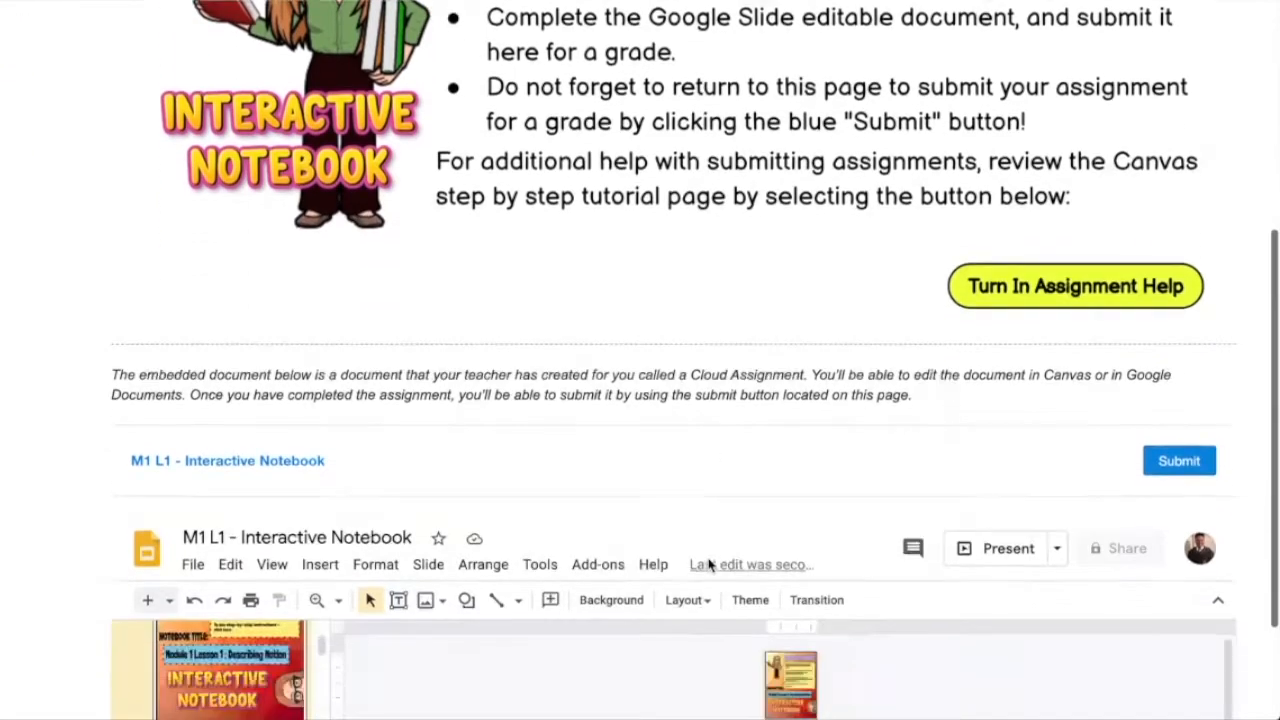
scroll(38, 498, down, 1)
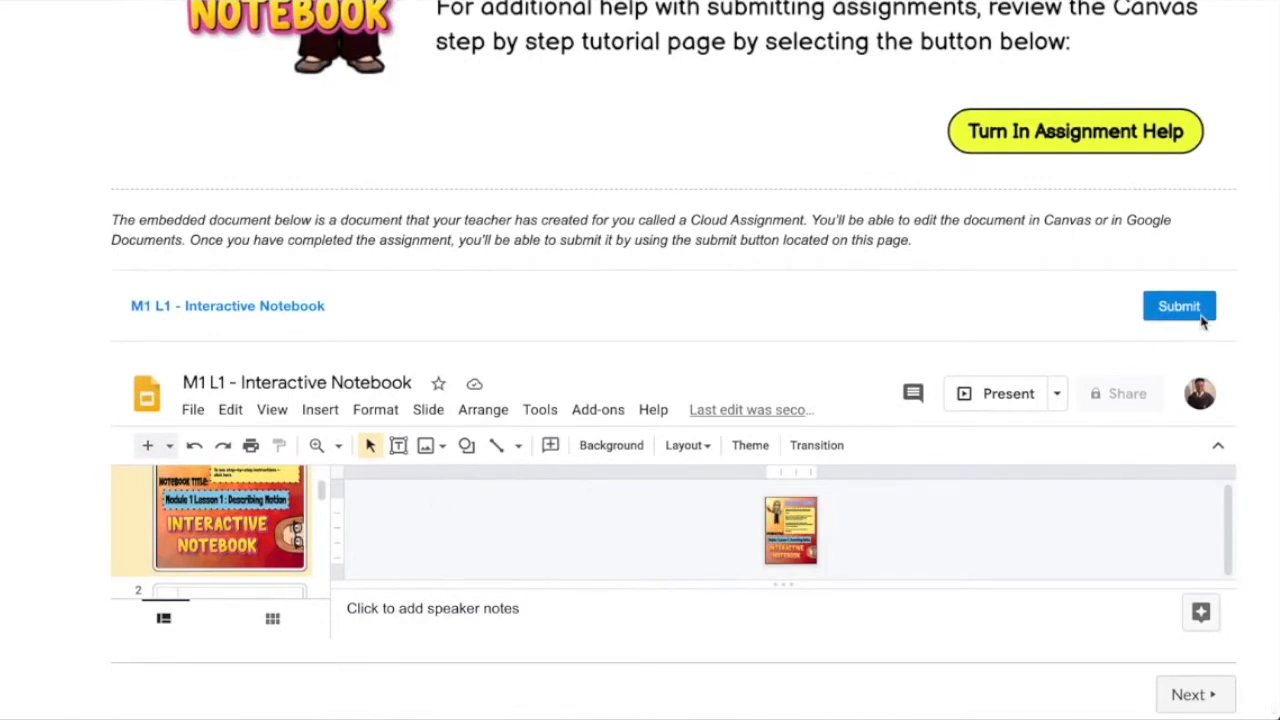
Preview the second slide of the embedded notebook, and open the M1 L1 - Interactive Notebook document outside the assignment page
scroll(252, 543, down, 2)
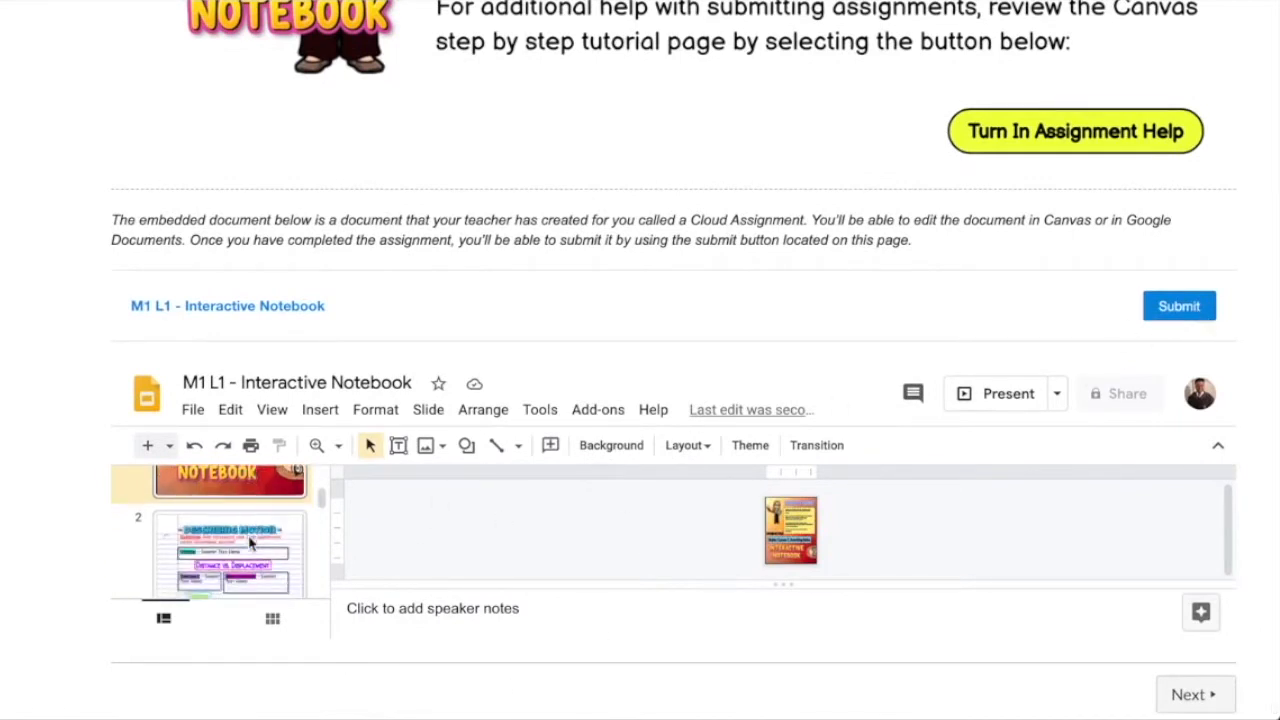
click(252, 533)
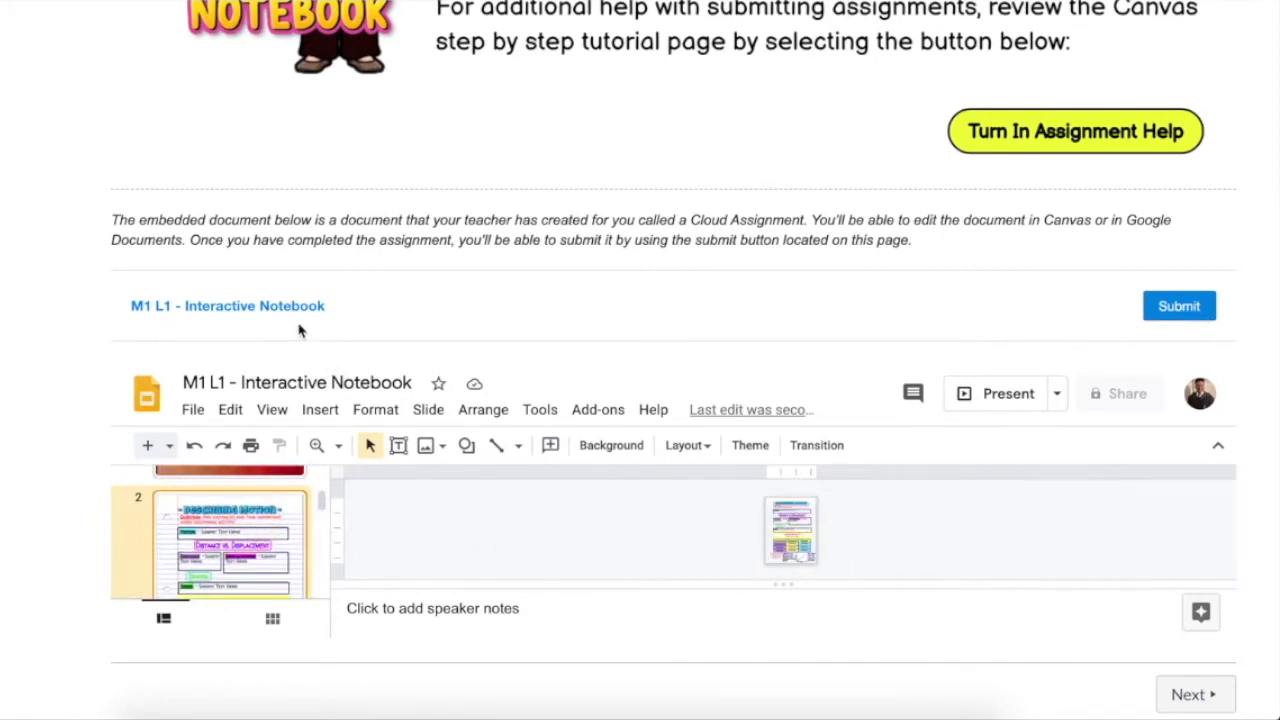
click(251, 305)
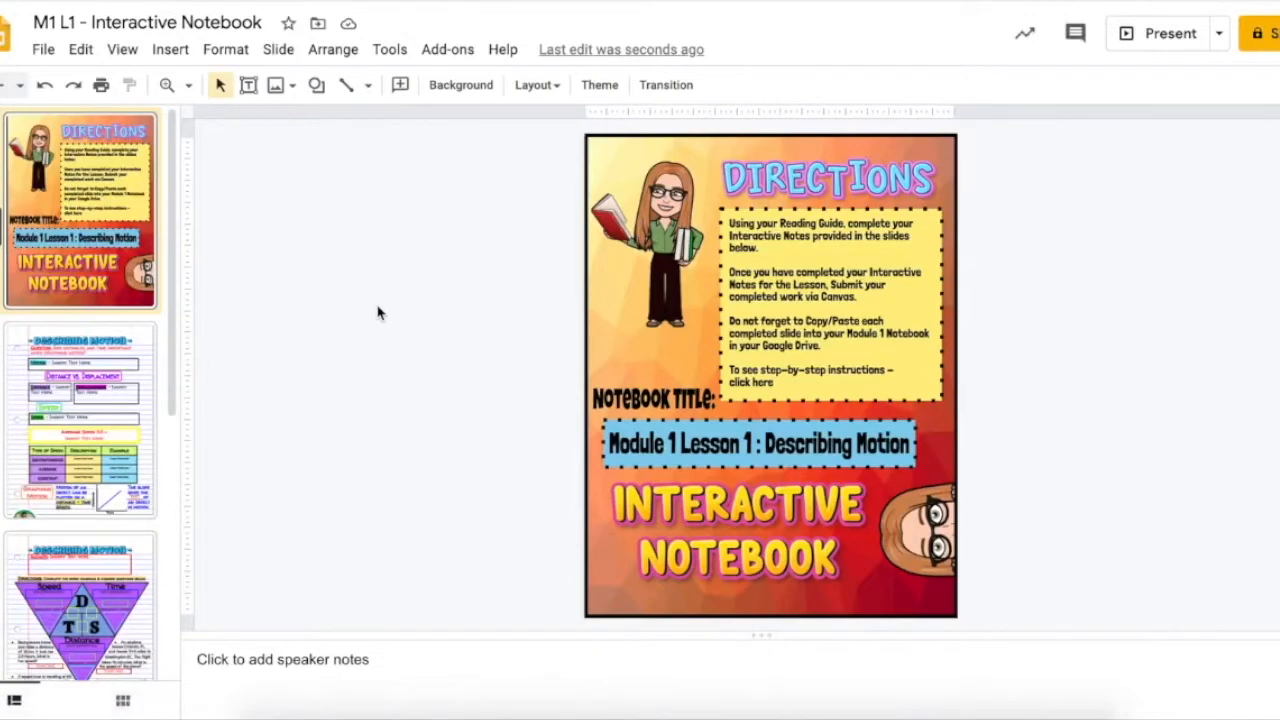
On the Describing Motion slide, remove the placeholder text after the Motion heading
click(22, 500)
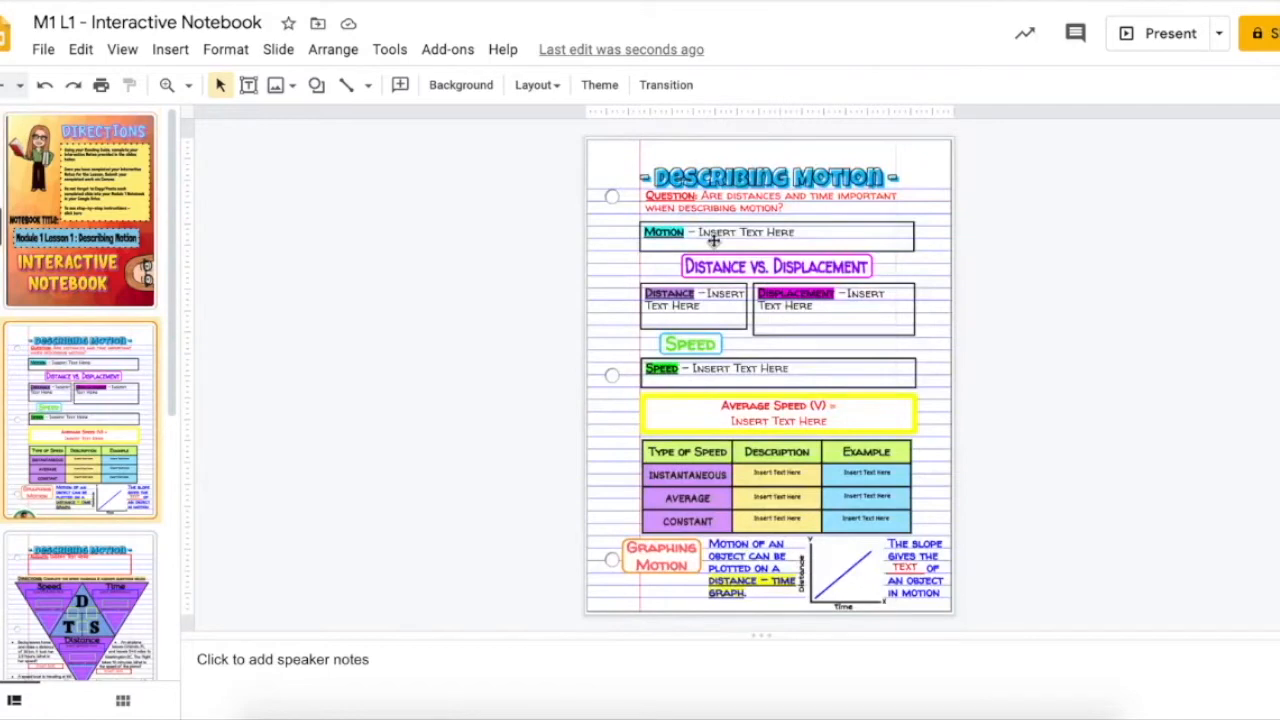
click(745, 231)
click(796, 232)
key(BackSpace)
key(BackSpace)
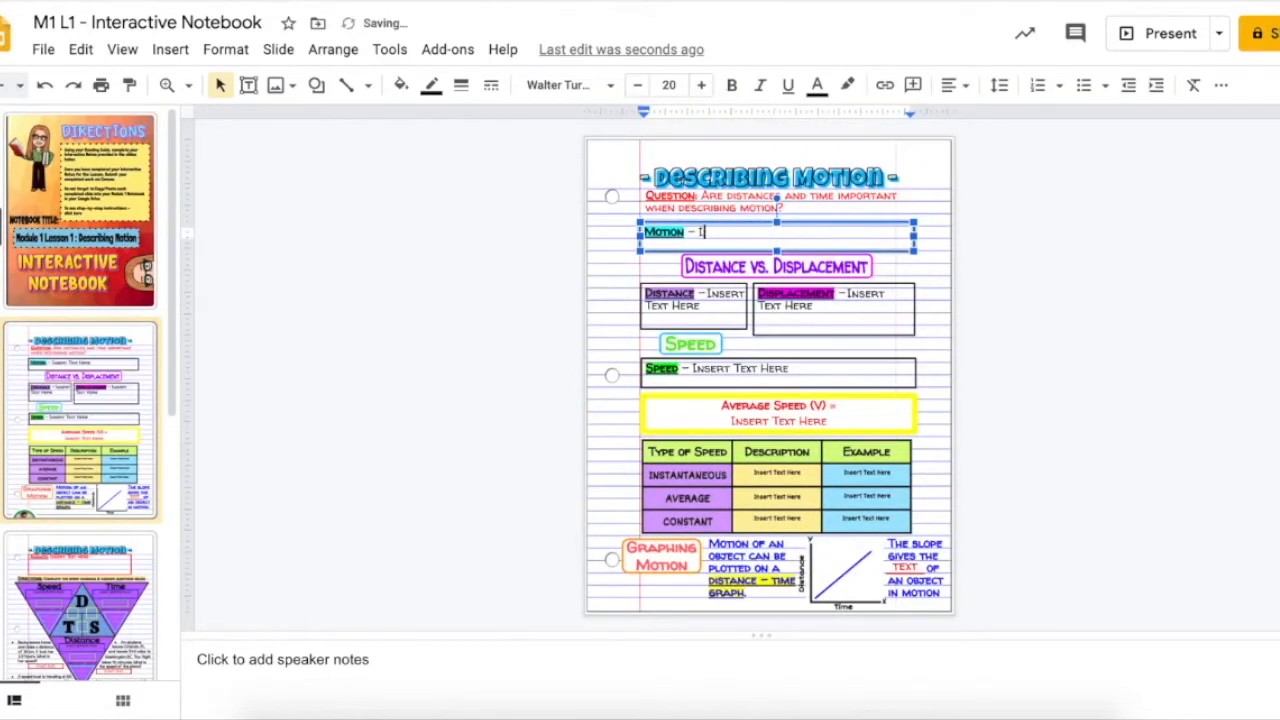
click(188, 85)
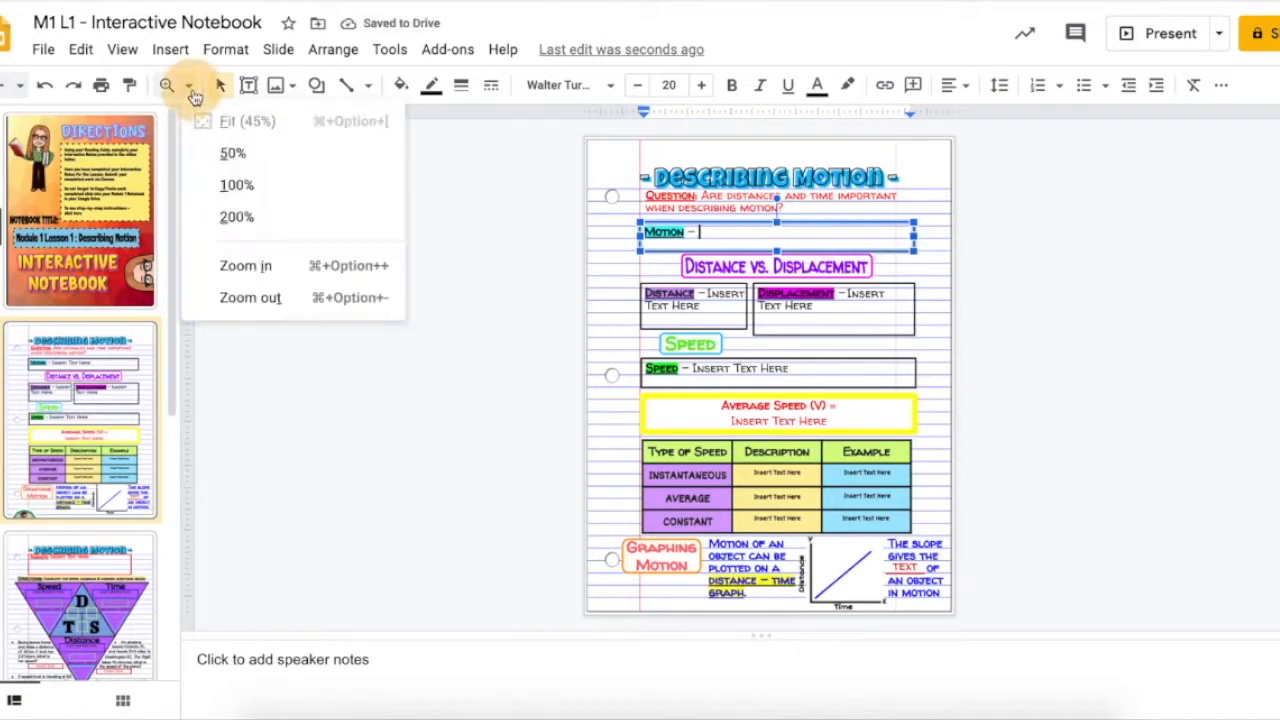
click(226, 197)
scroll(654, 238, up, 3)
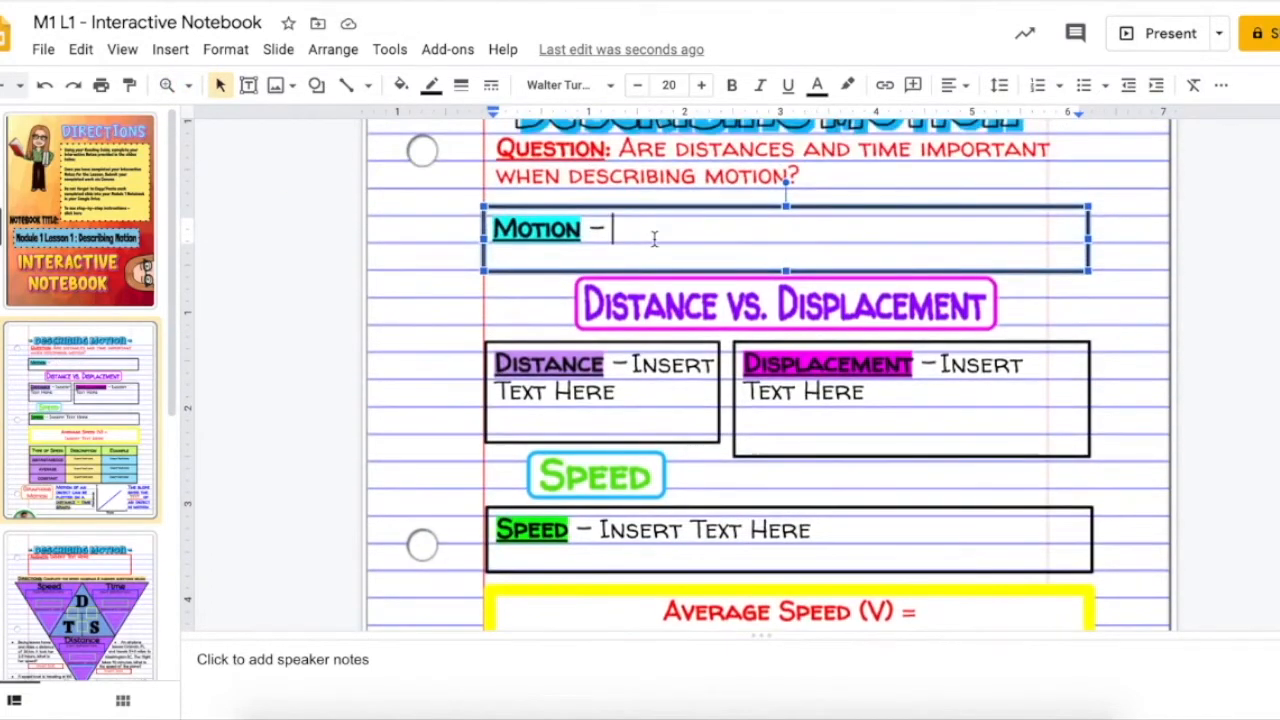
Start the Motion definition on the Describing Motion slide with "A change i"
text(Chang)
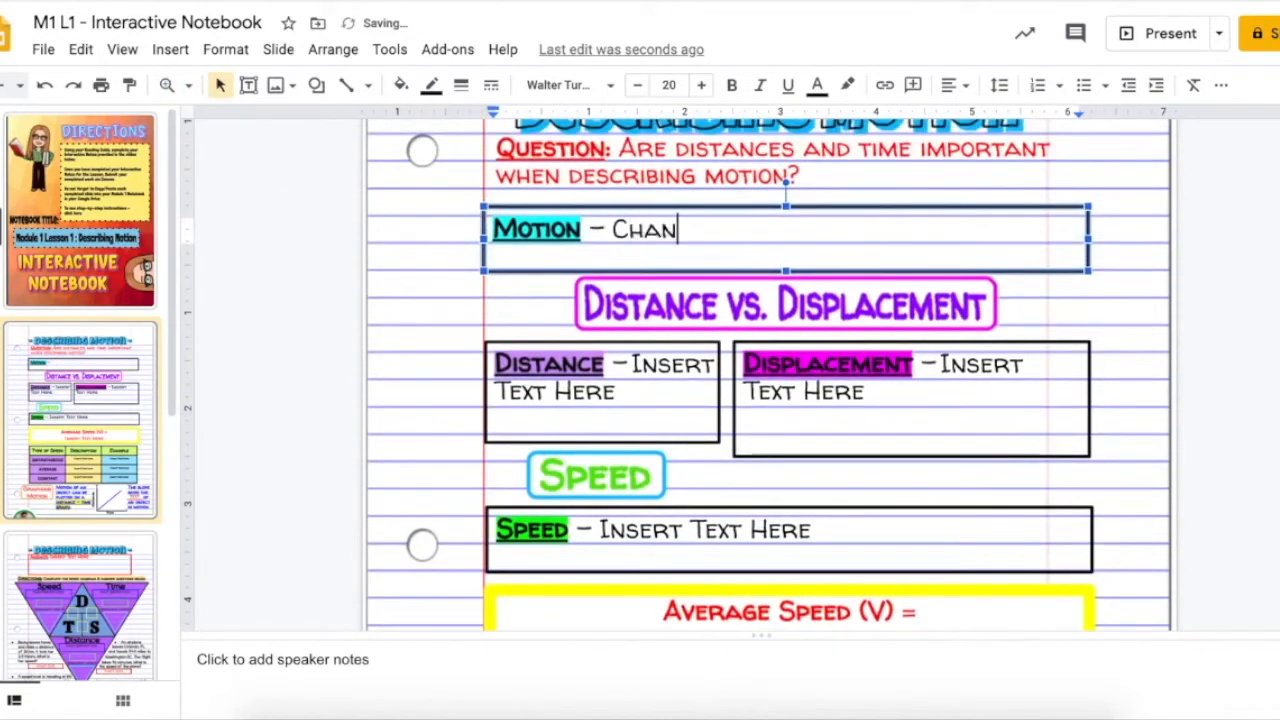
key(BackSpace)
key(BackSpace)
key(BackSpace)
key(BackSpace)
key(BackSpace)
text(A change i)
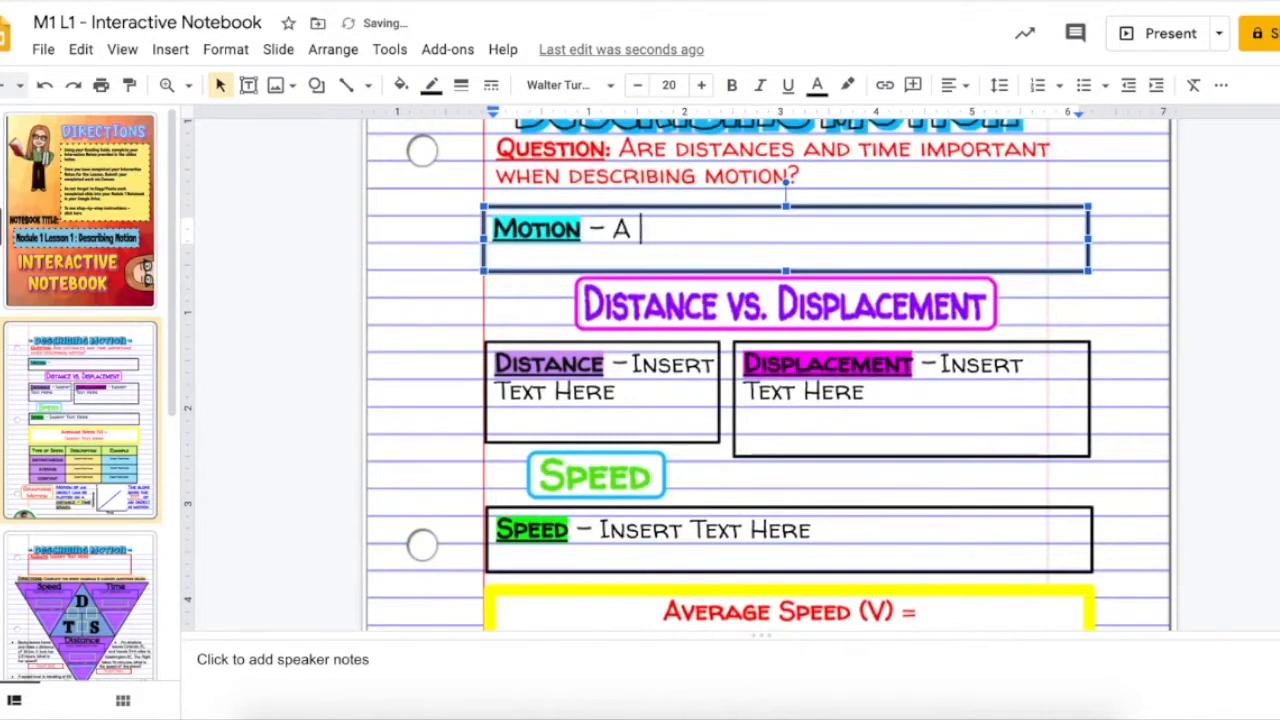
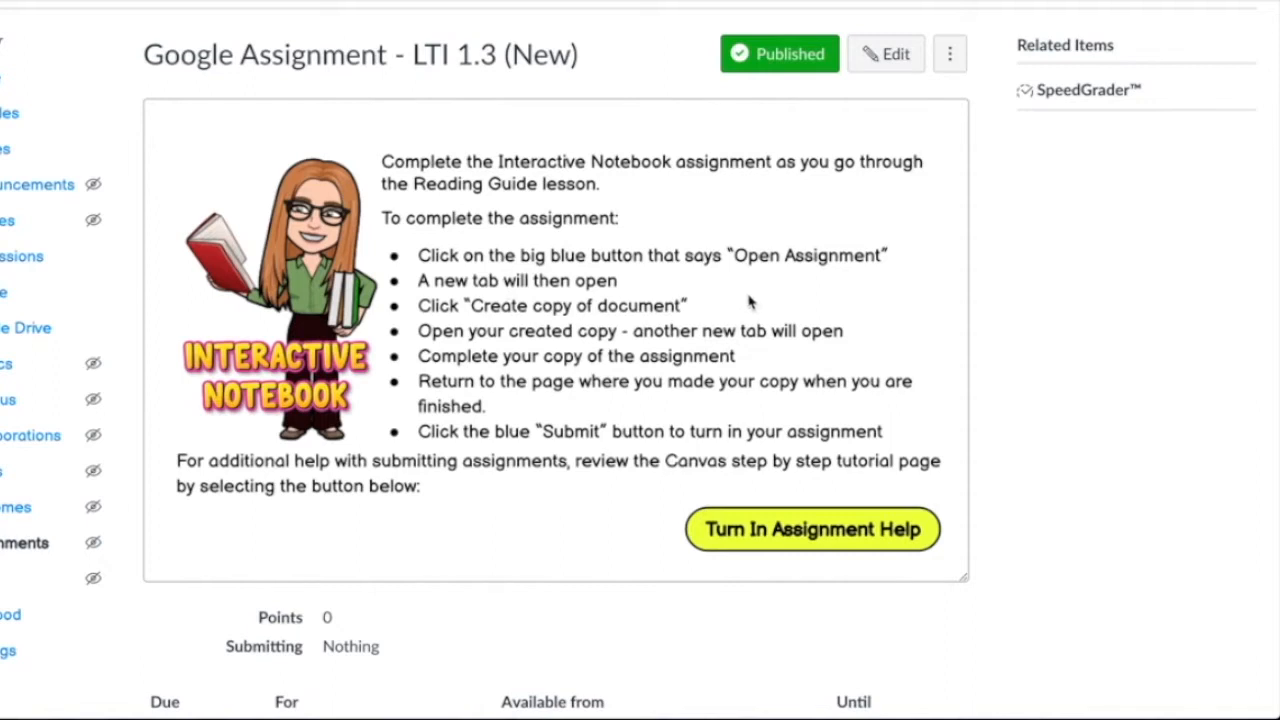
Start a rubric for the Google Assignment - LTI 1.3 (New) assignment and browse existing rubrics from the Science Acc 8 - S1 - P01 course
scroll(424, 505, down, 3)
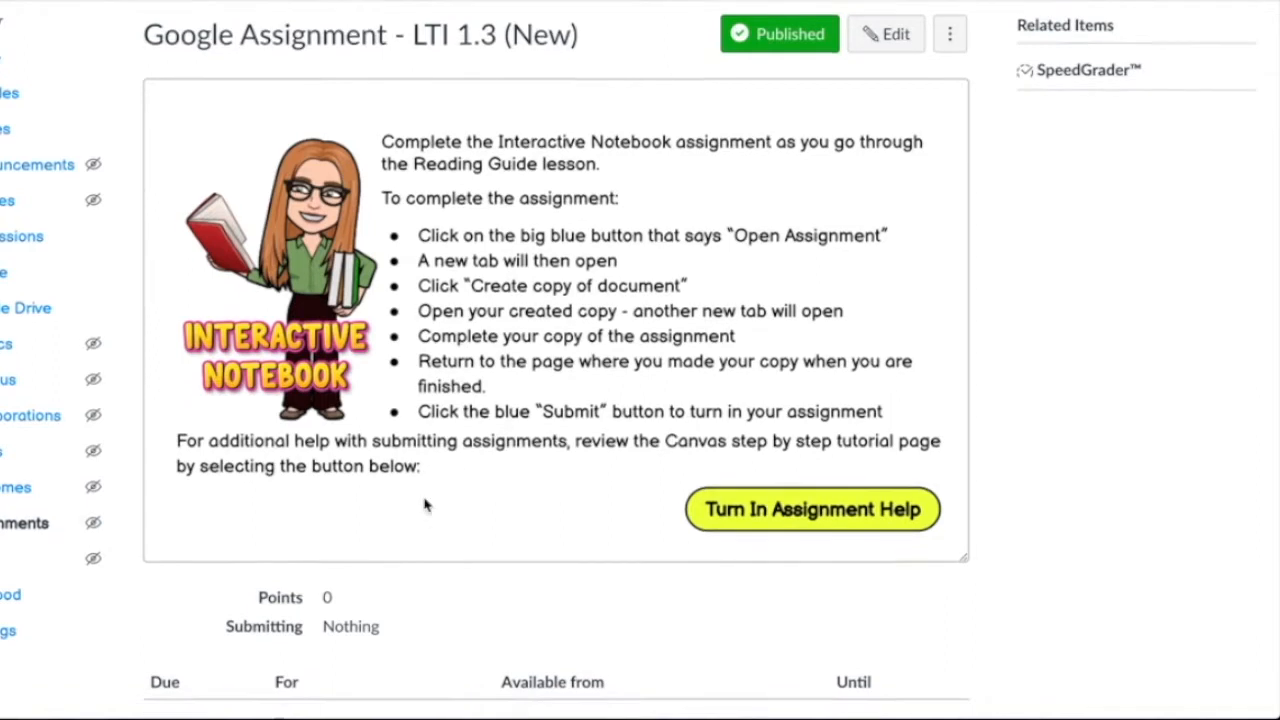
click(190, 630)
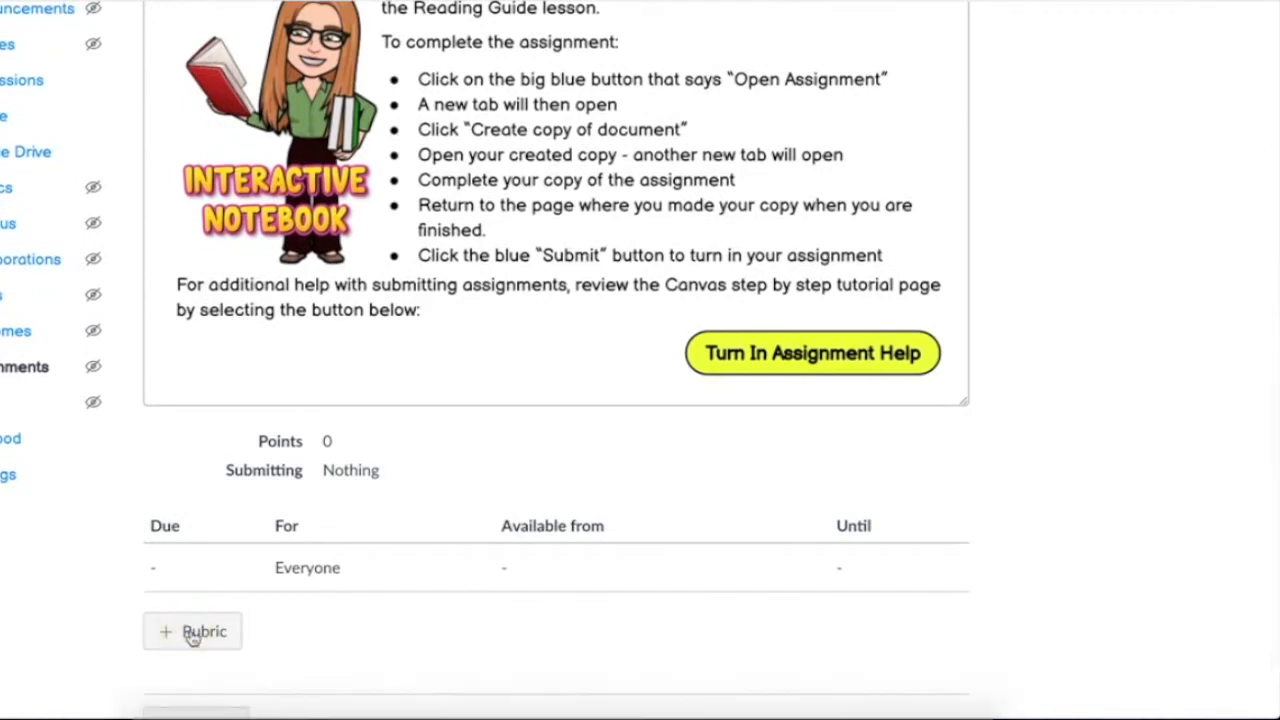
scroll(194, 640, down, 2)
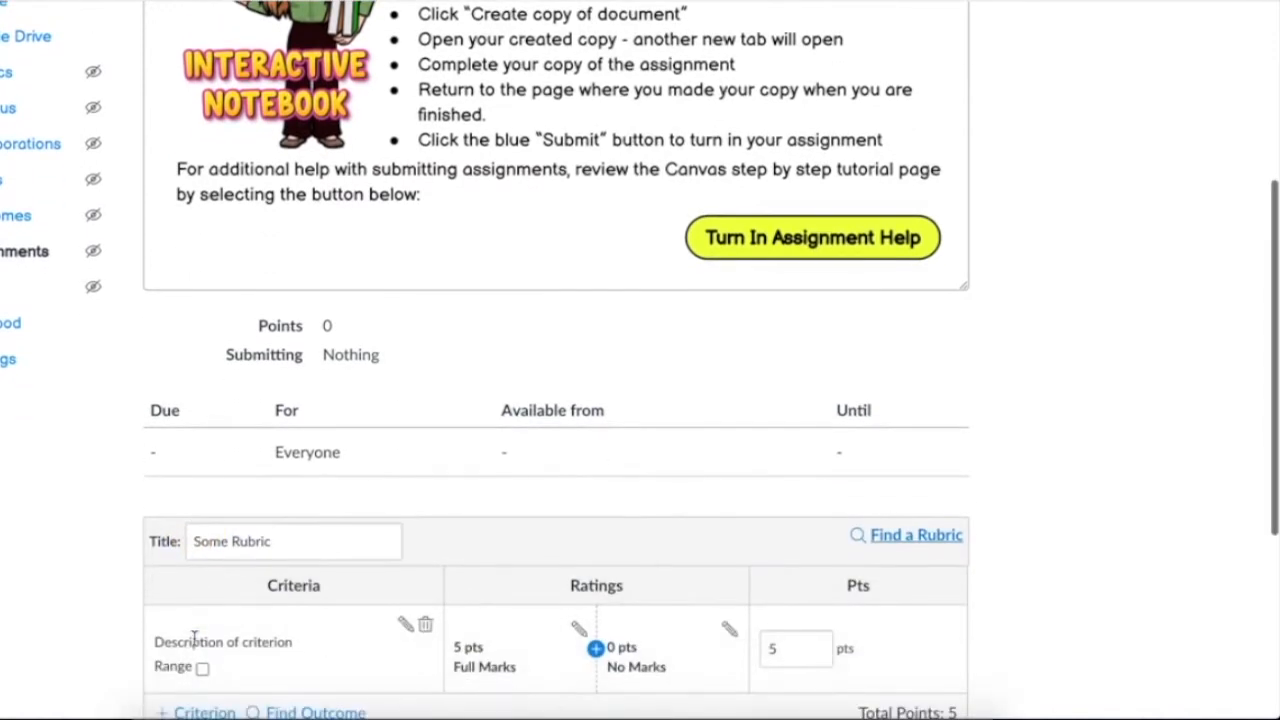
click(886, 534)
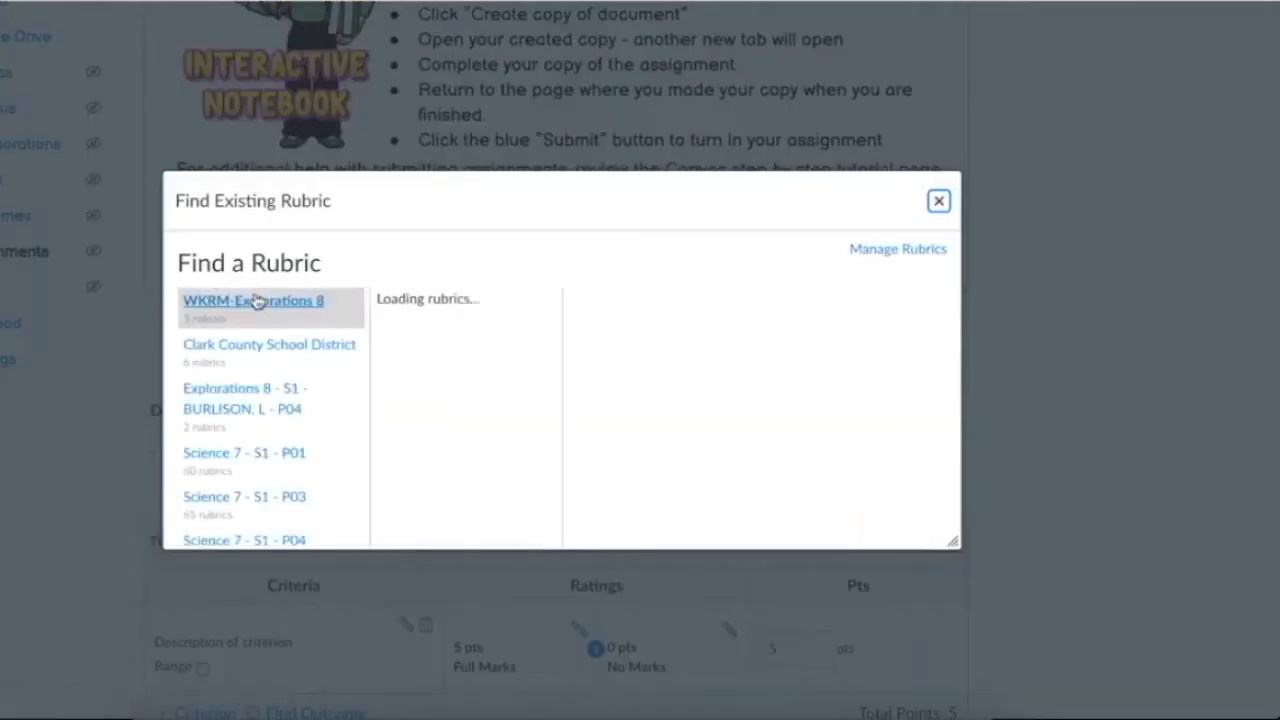
scroll(258, 408, down, 2)
scroll(258, 408, down, 7)
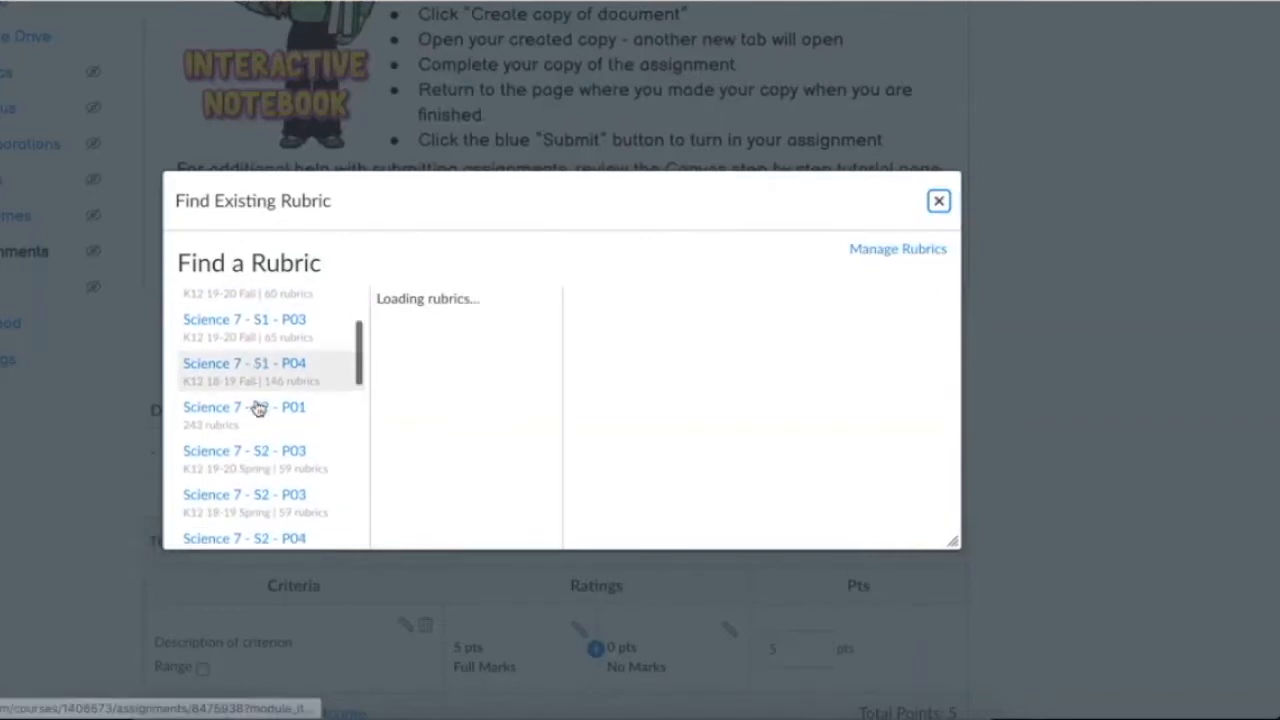
scroll(258, 408, down, 2)
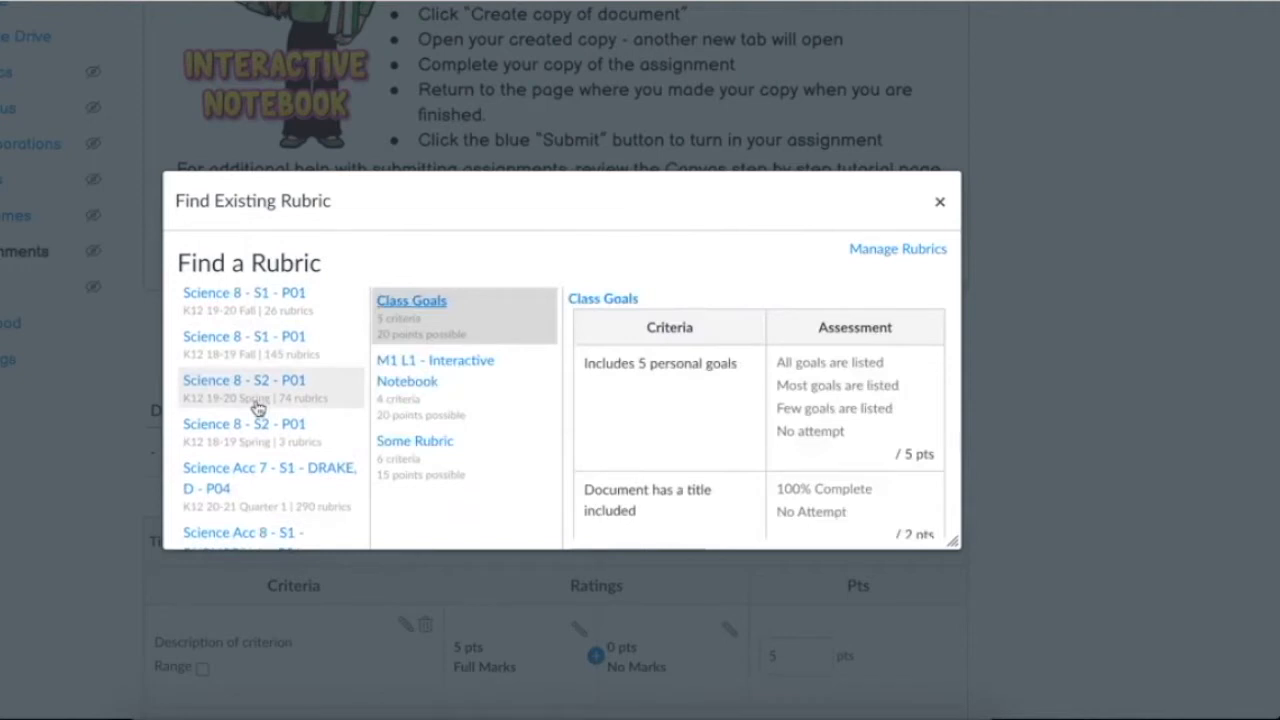
scroll(258, 408, down, 2)
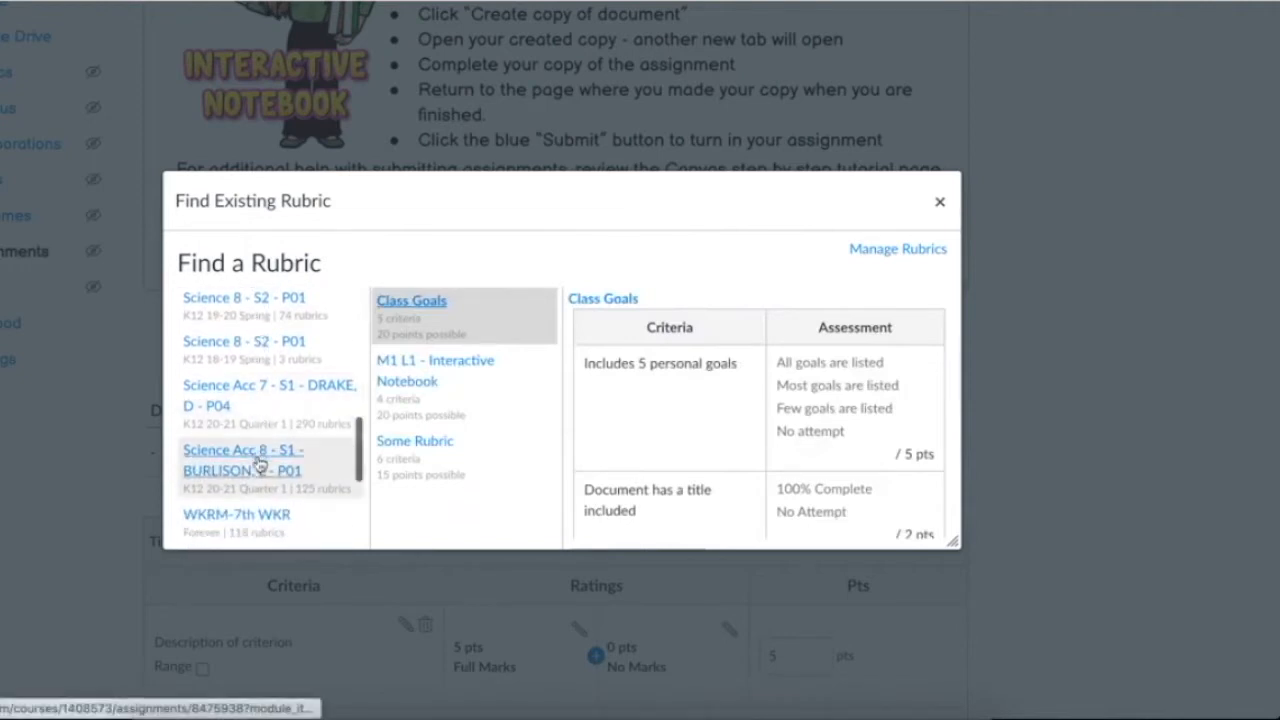
click(258, 464)
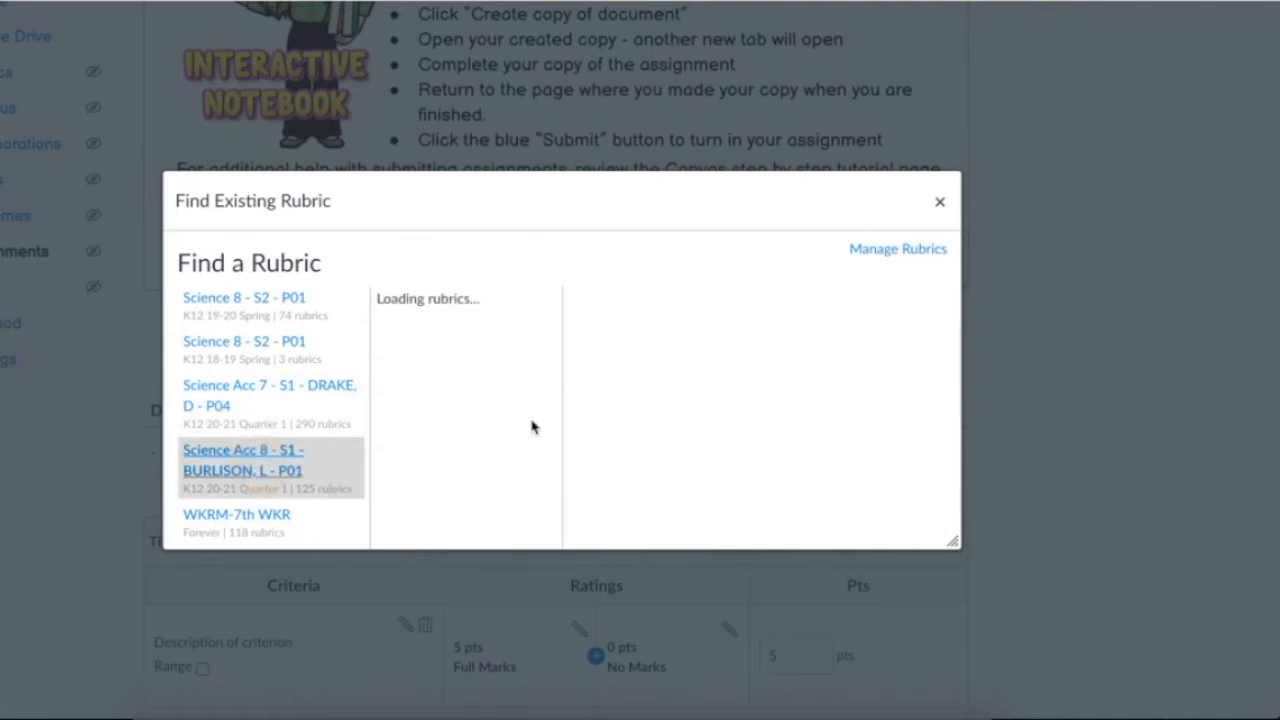
Find the M1 L1 - Interactive Notebook rubric in that course's list, review its criteria, and attach it to the assignment
scroll(485, 400, down, 3)
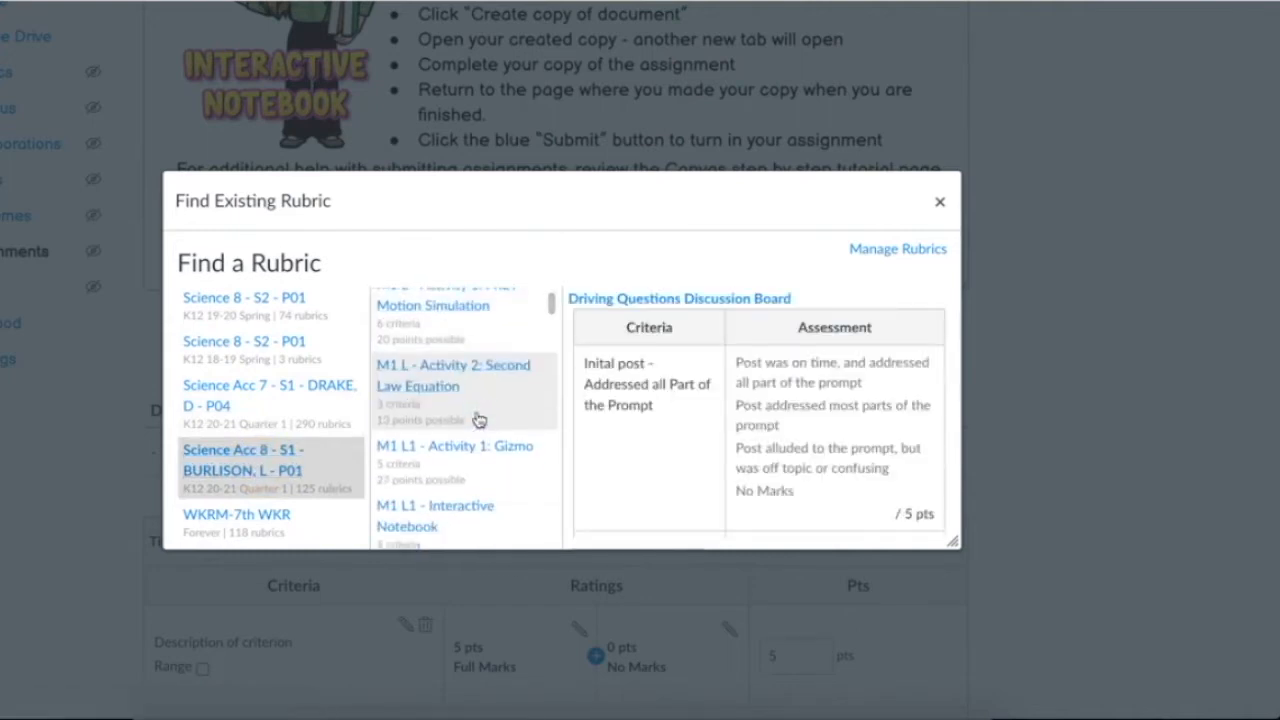
scroll(479, 420, down, 2)
scroll(479, 420, down, 10)
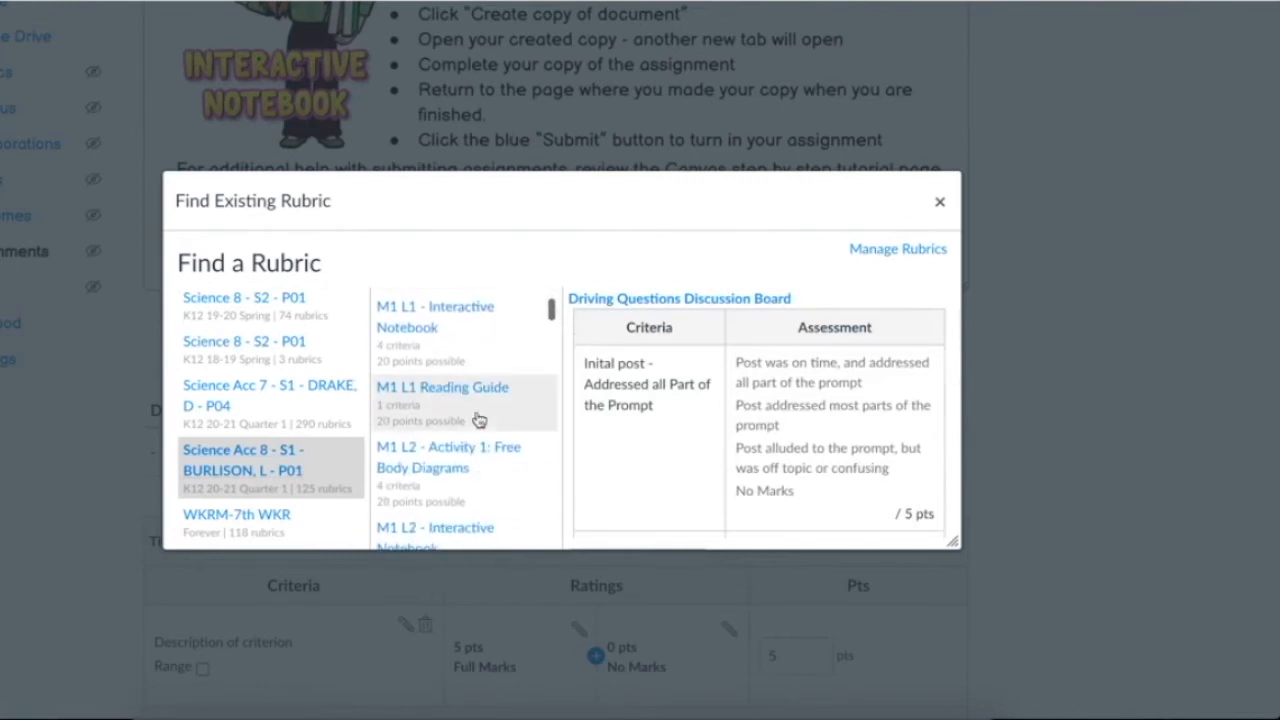
scroll(479, 420, down, 6)
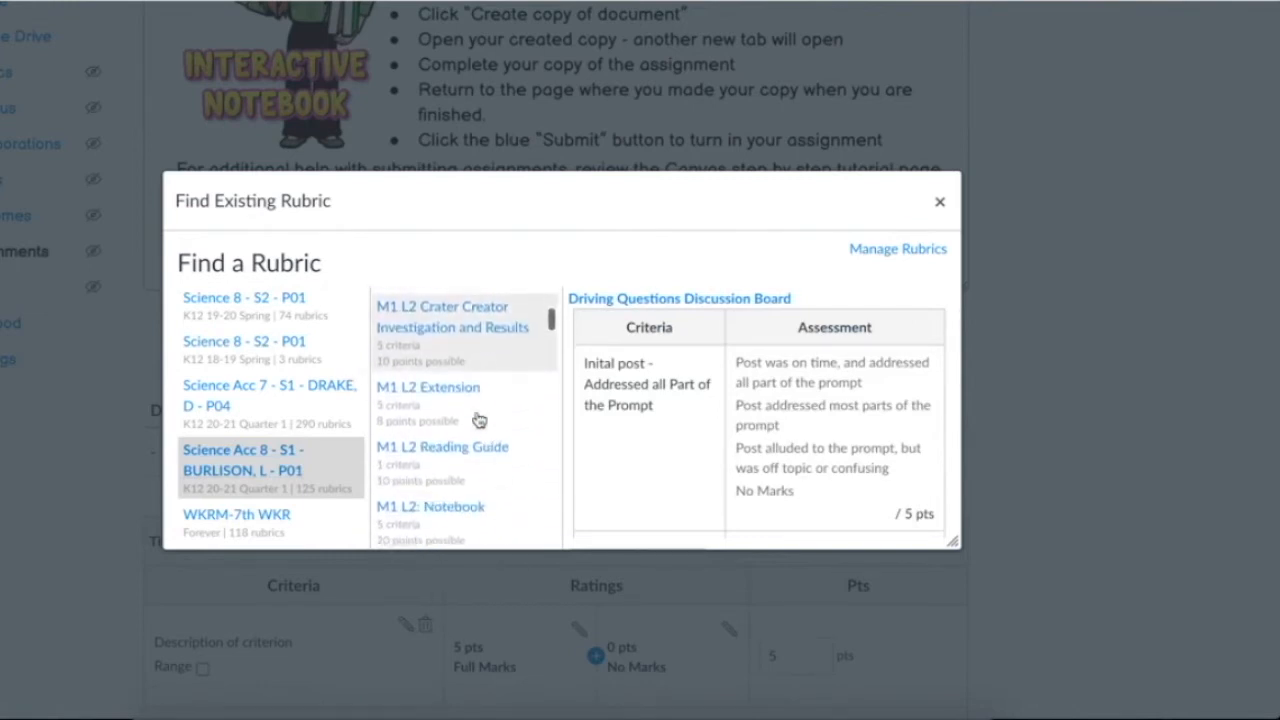
scroll(479, 420, up, 8)
scroll(476, 420, up, 5)
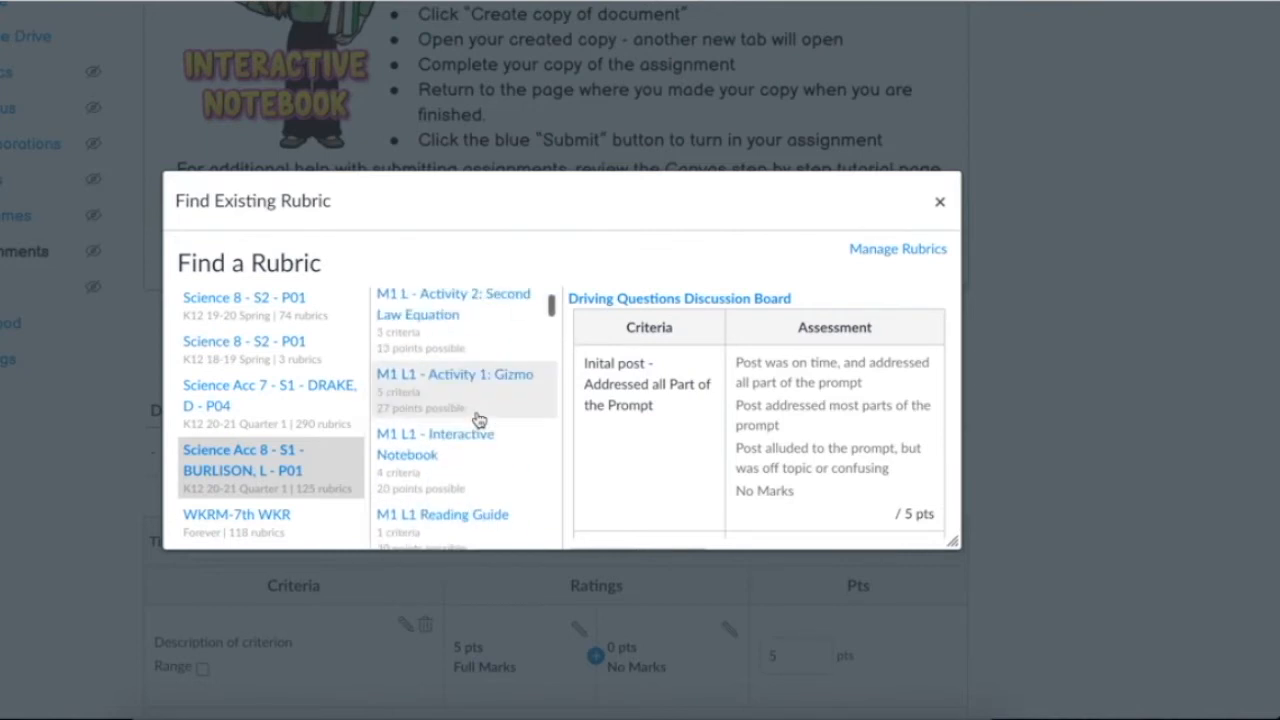
click(461, 481)
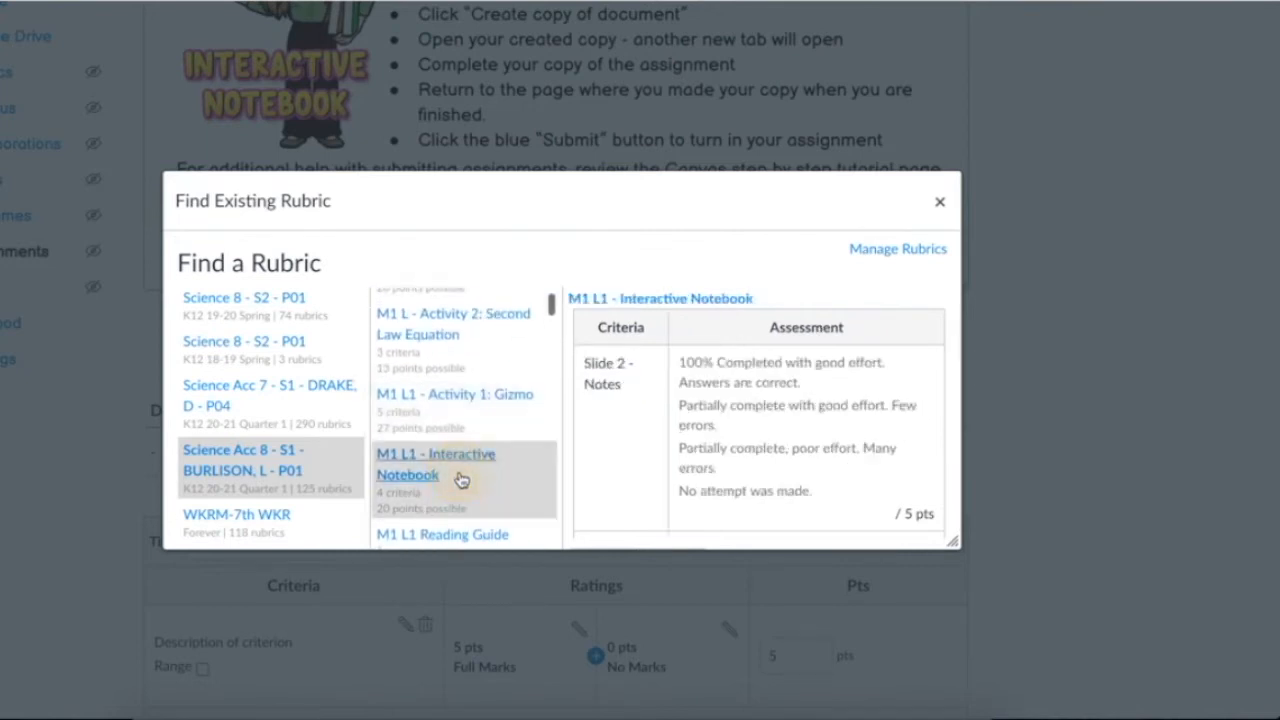
scroll(870, 480, down, 10)
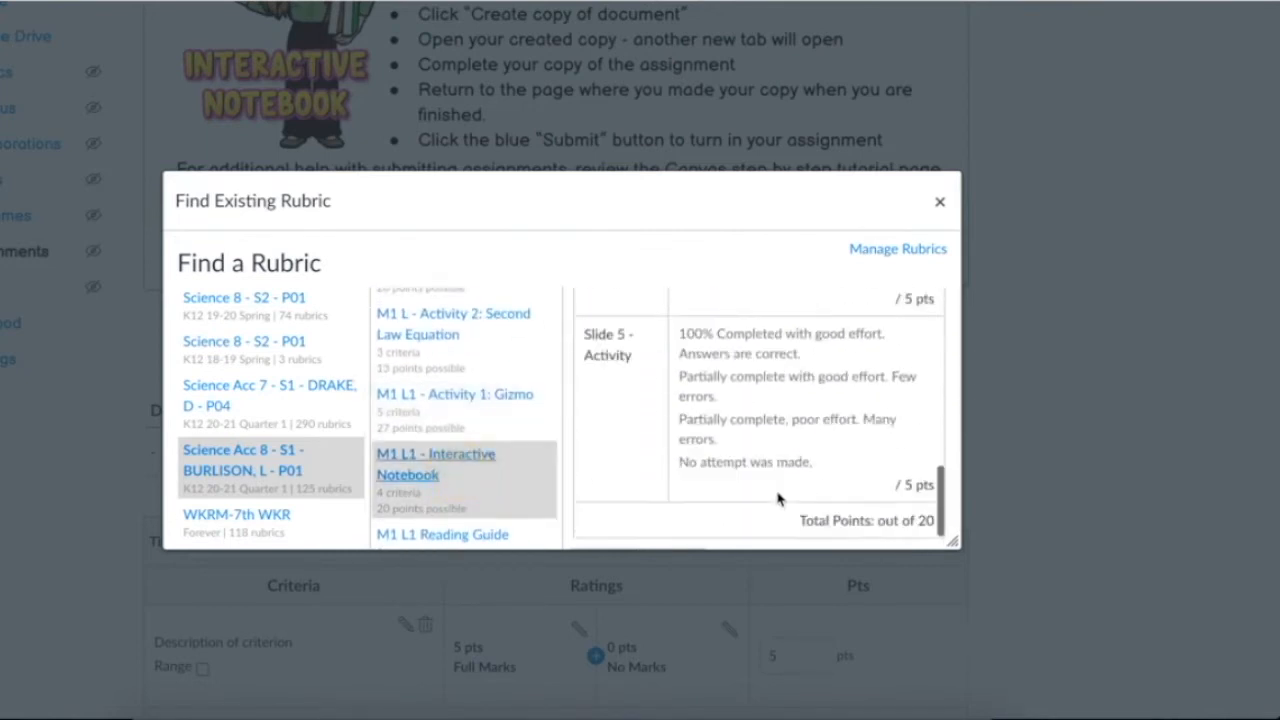
scroll(640, 506, down, 1)
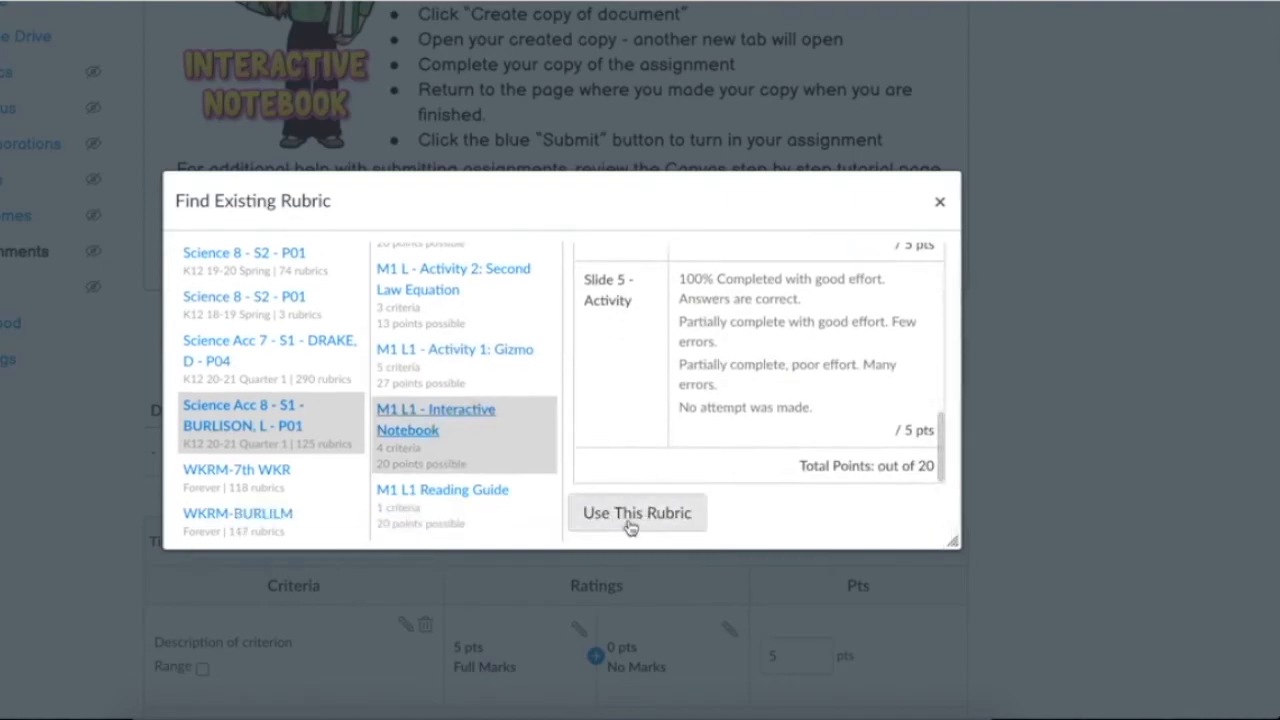
click(631, 514)
Set the attached rubric to be used for assignment grading, update it, and change the assignment points to match the rubric
scroll(970, 493, down, 4)
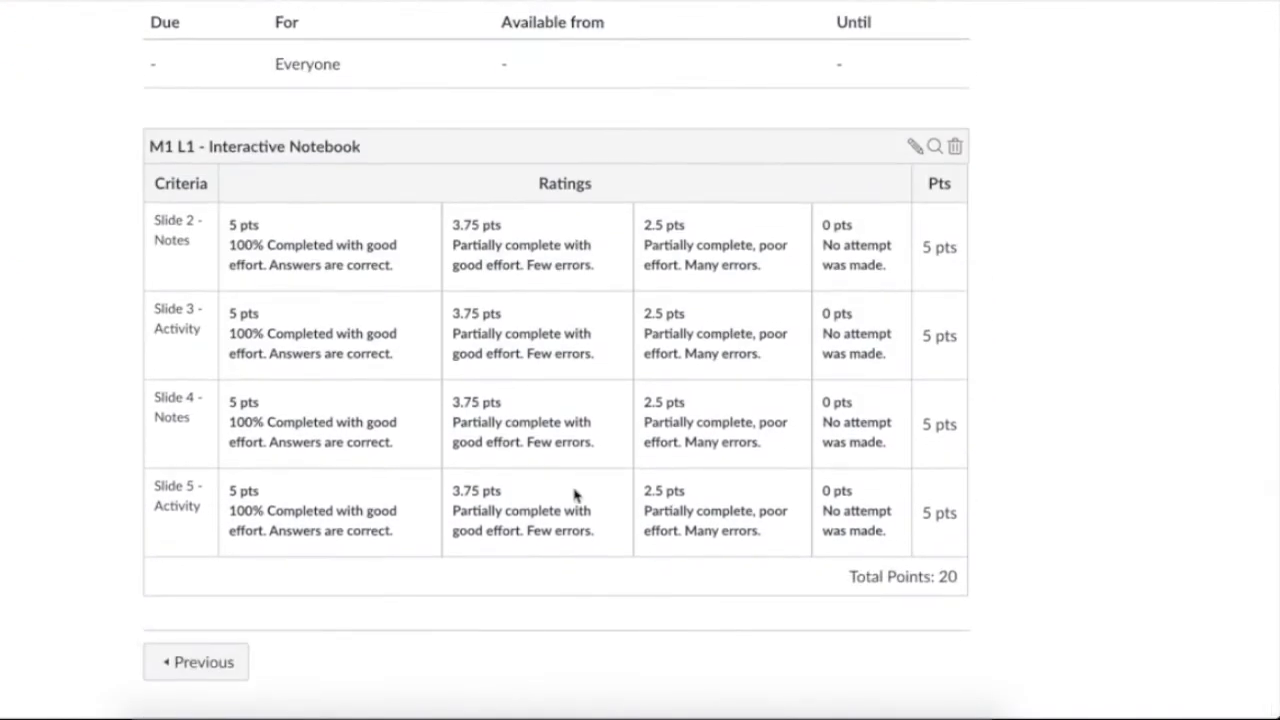
scroll(577, 493, up, 3)
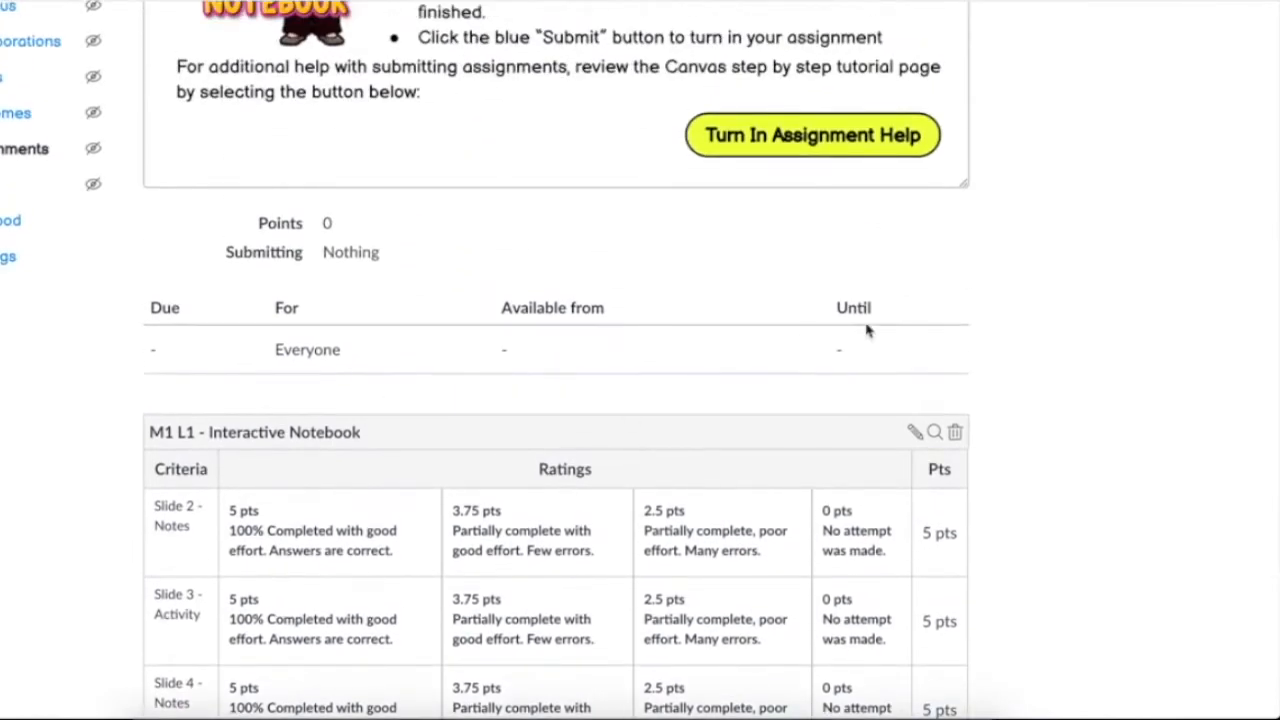
click(914, 433)
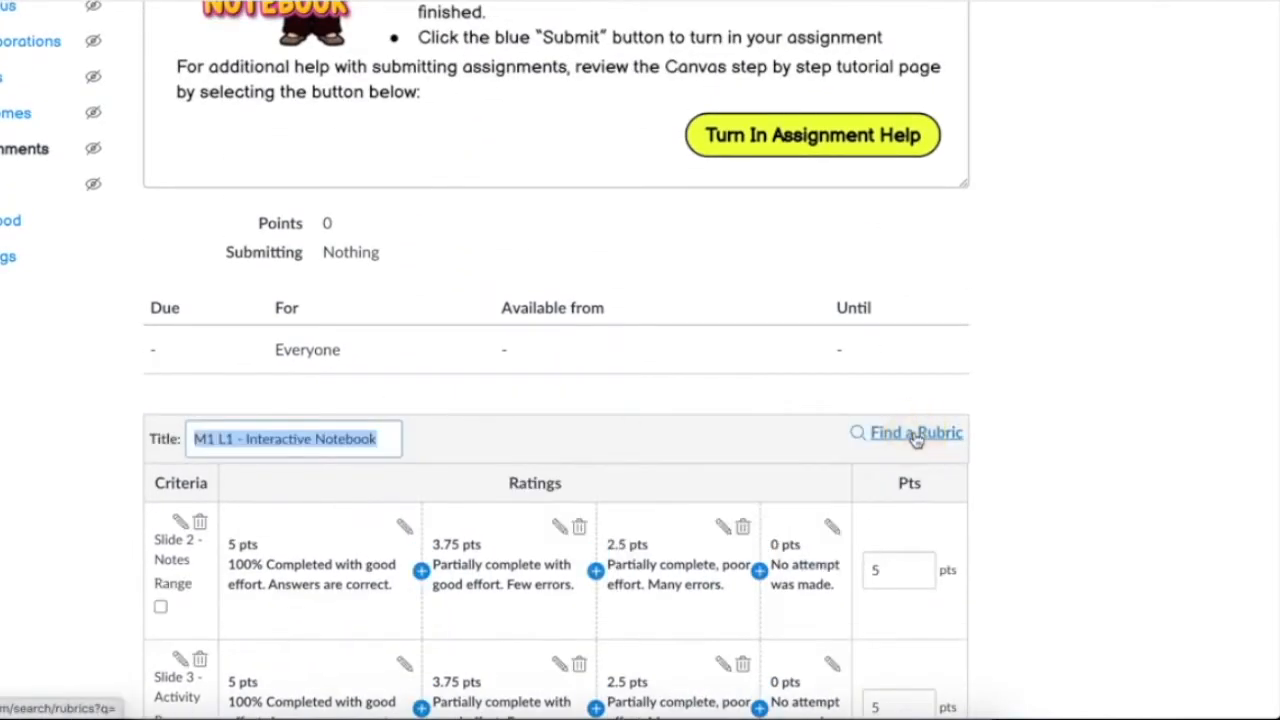
scroll(916, 440, down, 2)
scroll(916, 440, down, 5)
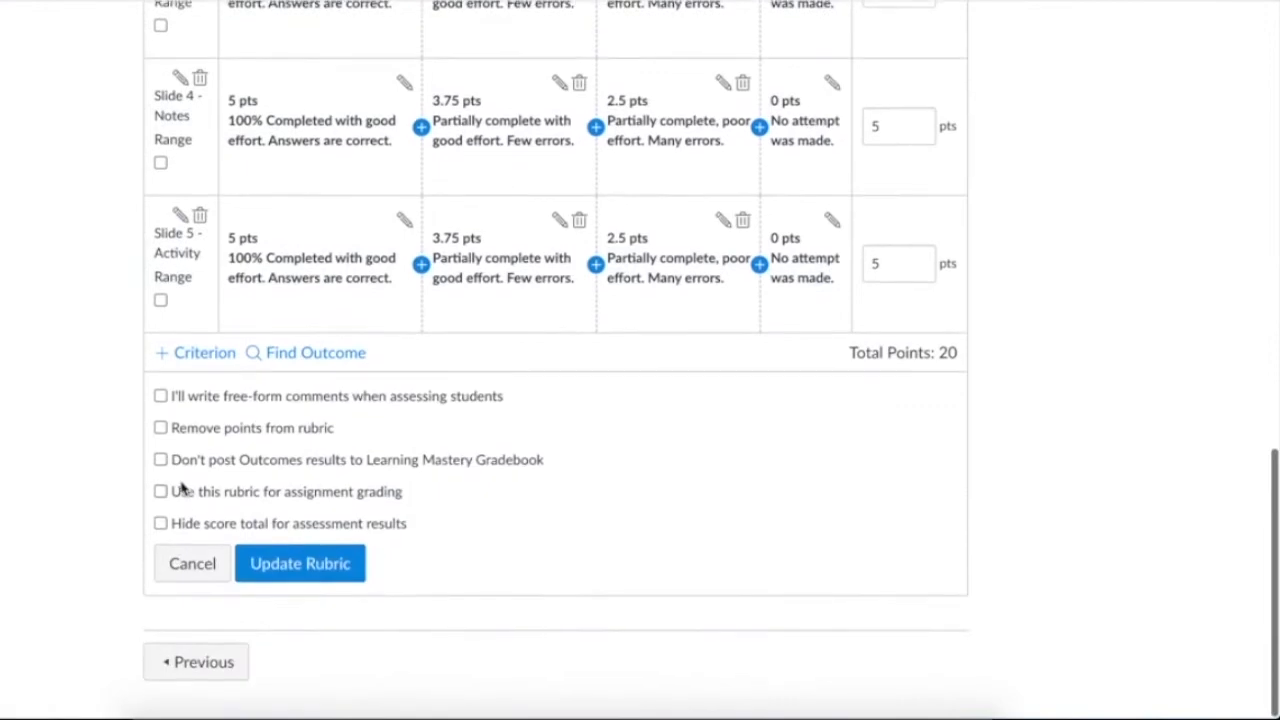
click(160, 491)
click(287, 564)
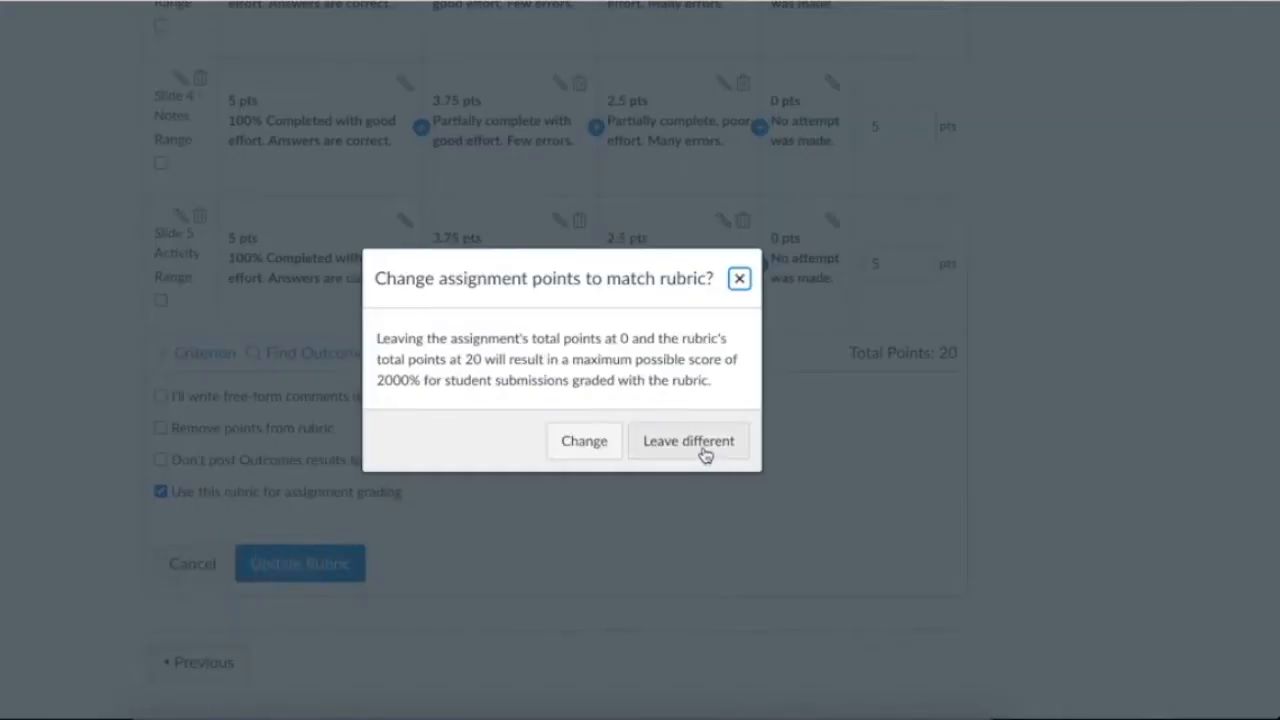
click(584, 440)
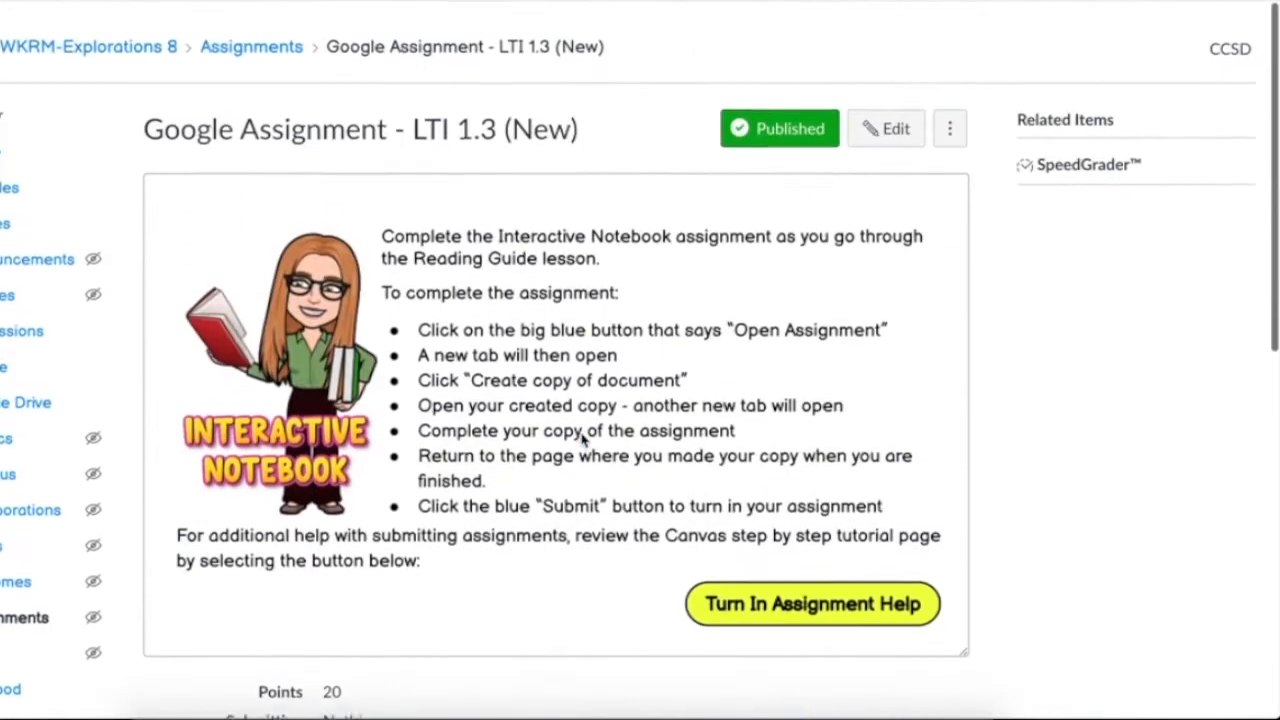
Open the assignment for editing and set its submission type to External Tool
click(893, 118)
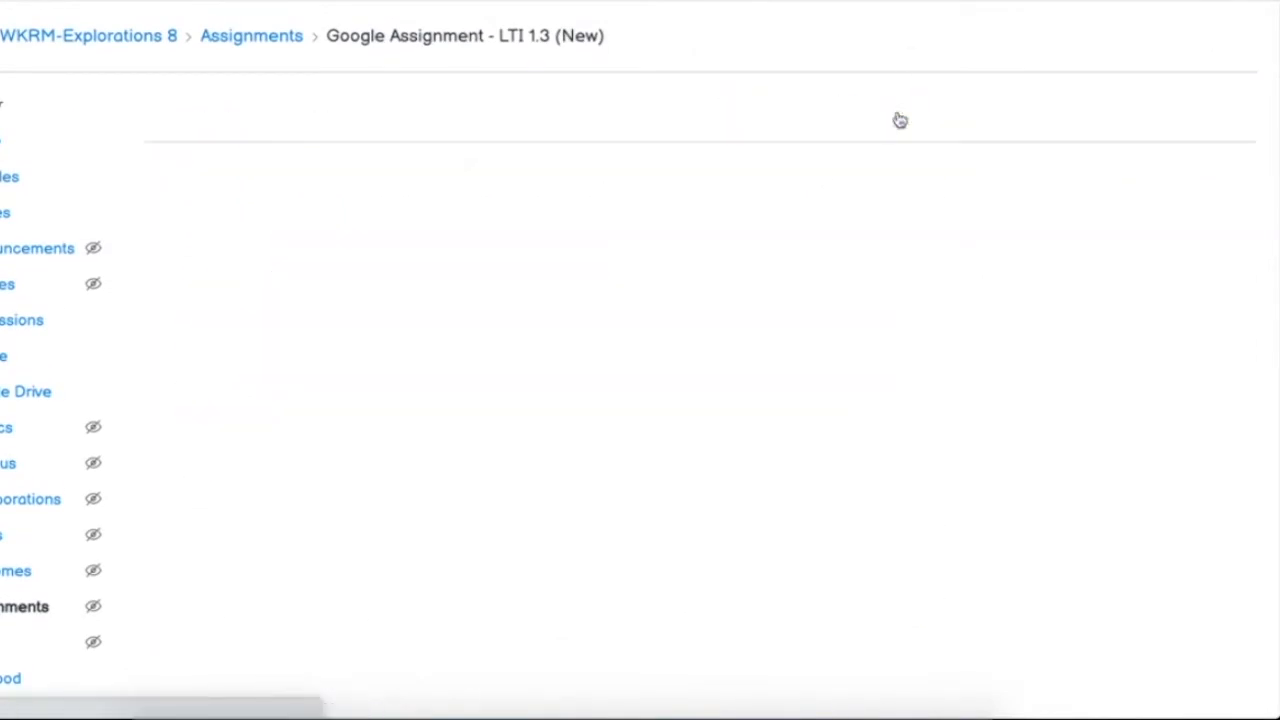
scroll(524, 283, down, 6)
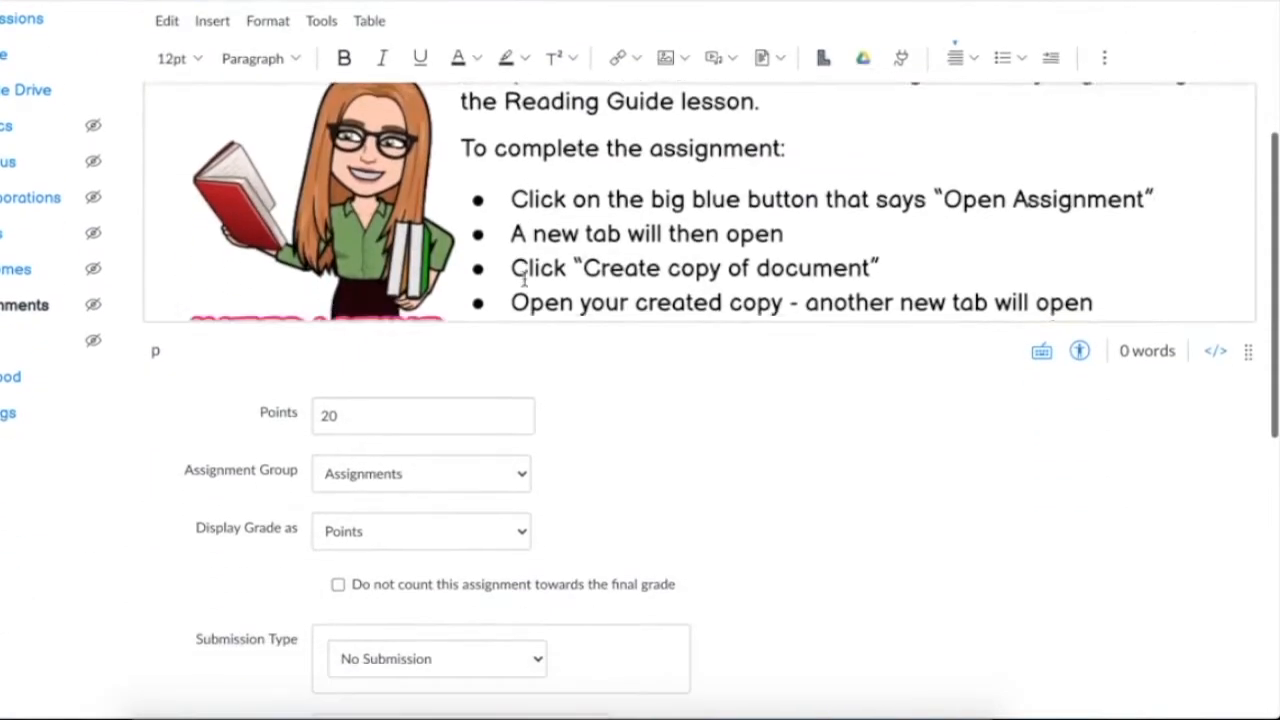
scroll(697, 486, down, 5)
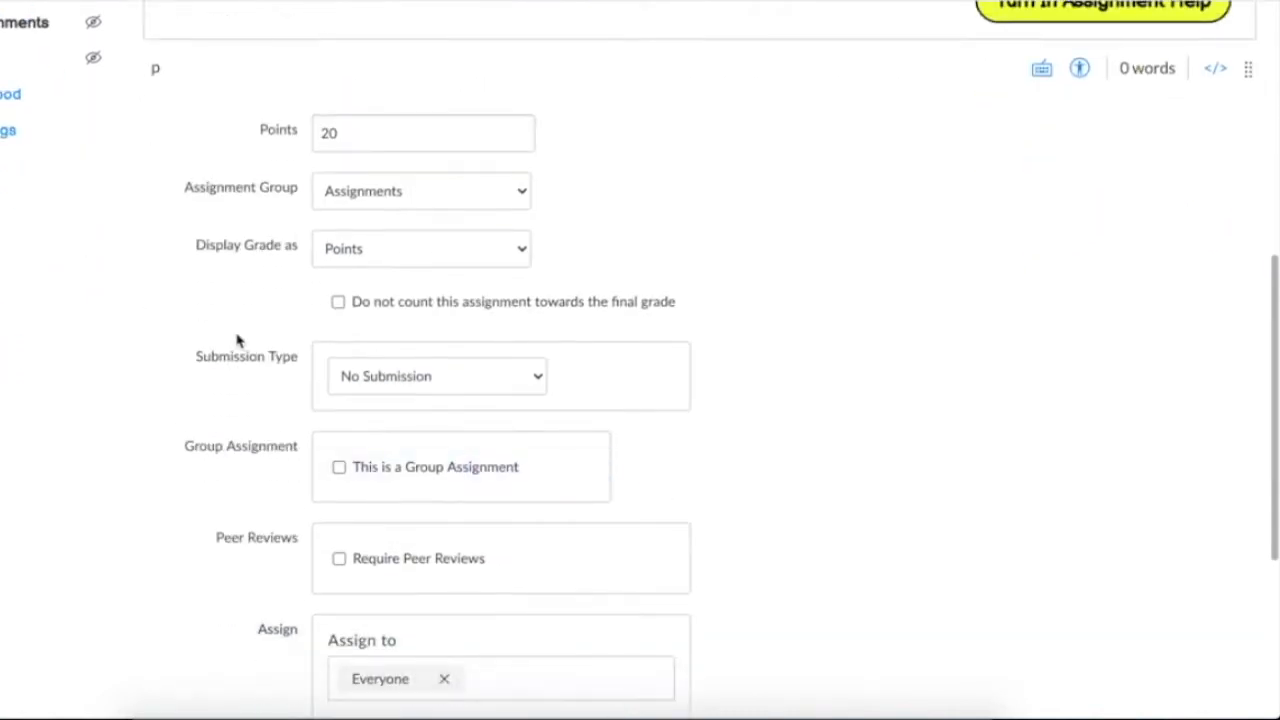
click(453, 386)
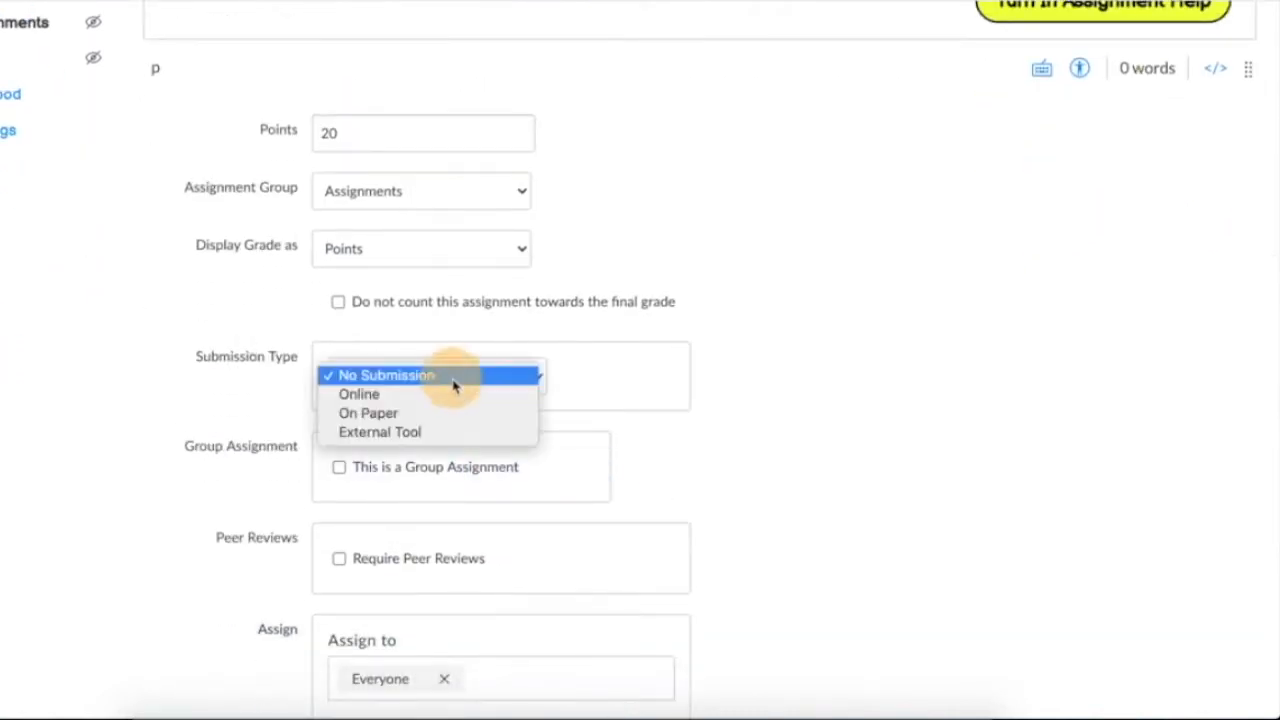
click(430, 434)
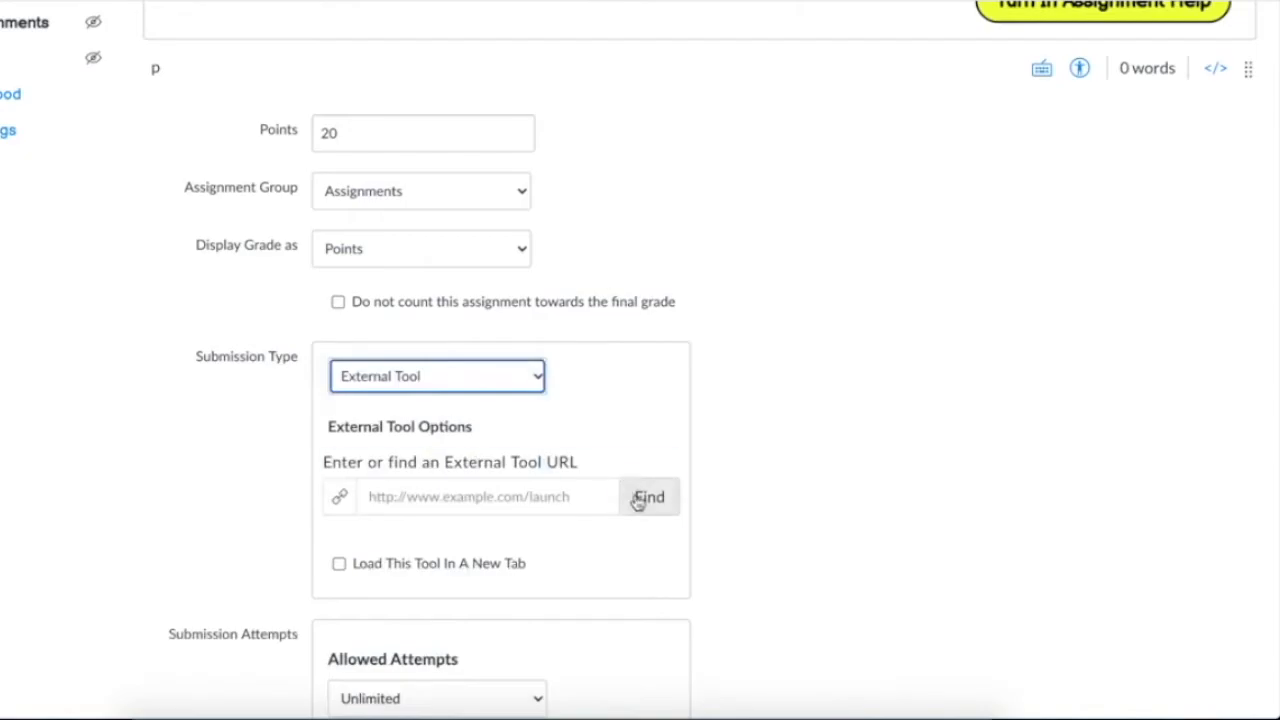
Choose Google Assignments (LTI 1.3) as the external tool and switch the linked Google account to the teacher's account
click(640, 500)
scroll(504, 348, down, 3)
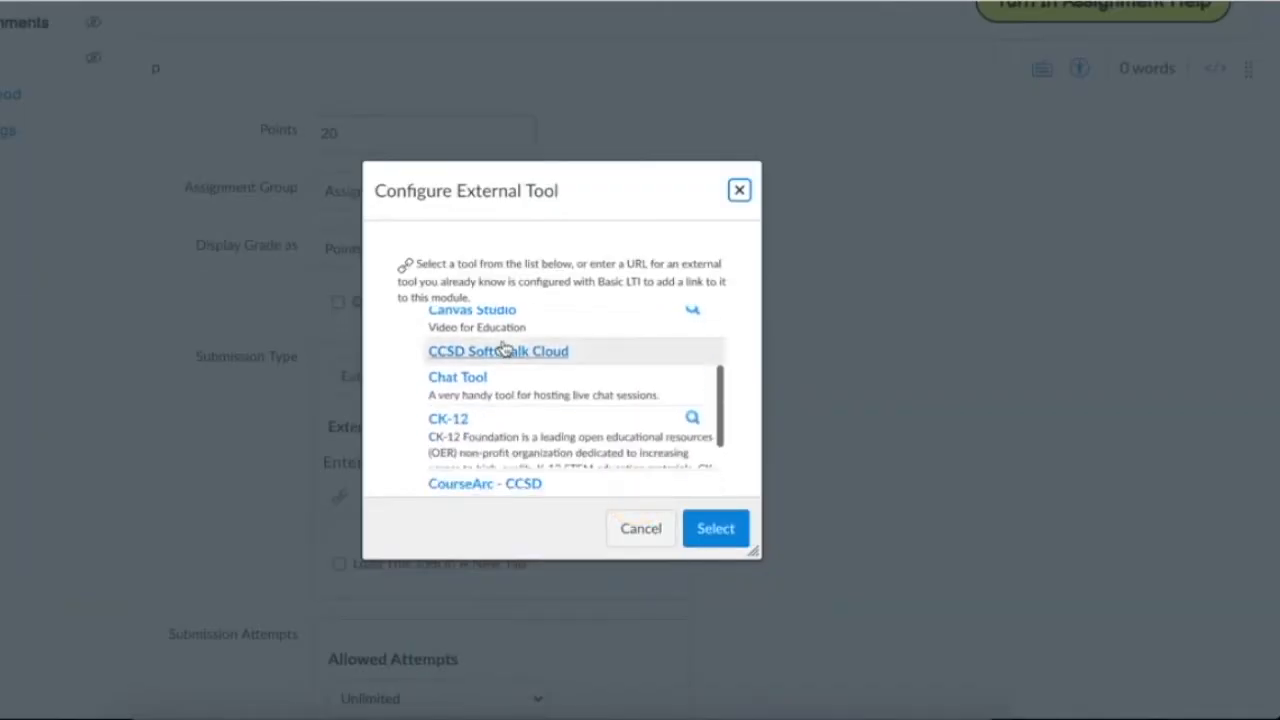
scroll(504, 348, down, 1)
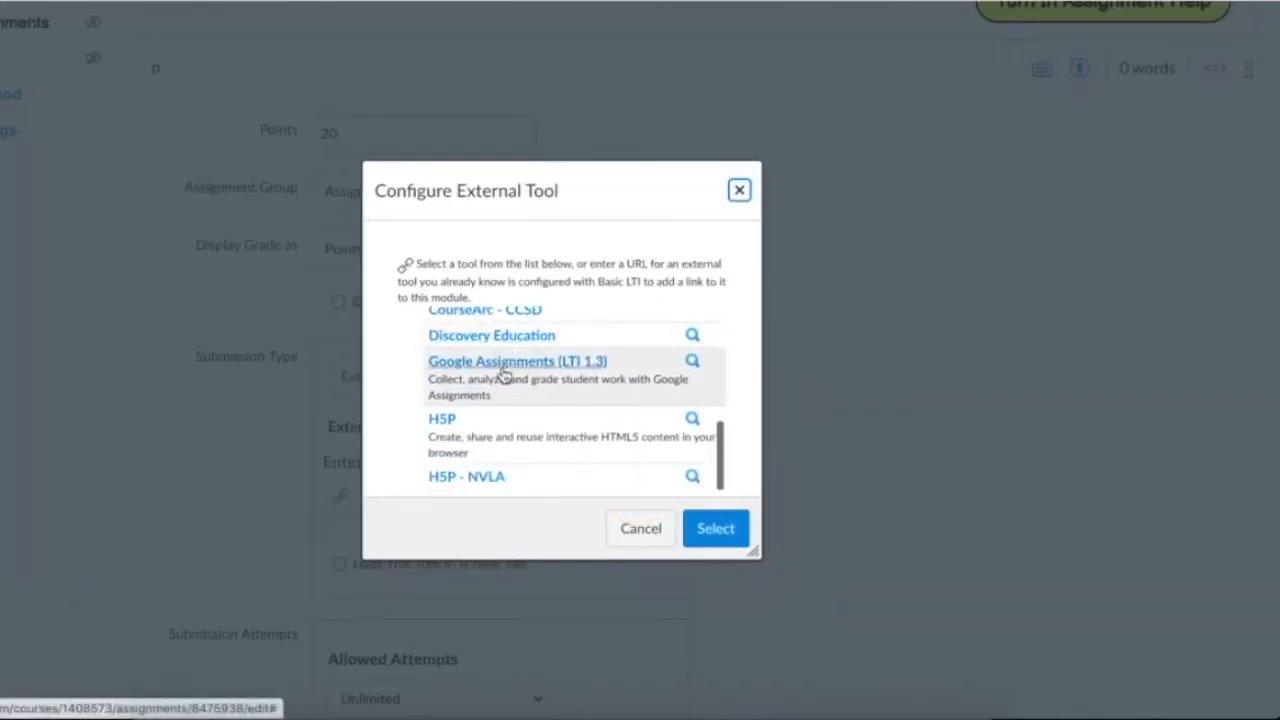
click(503, 368)
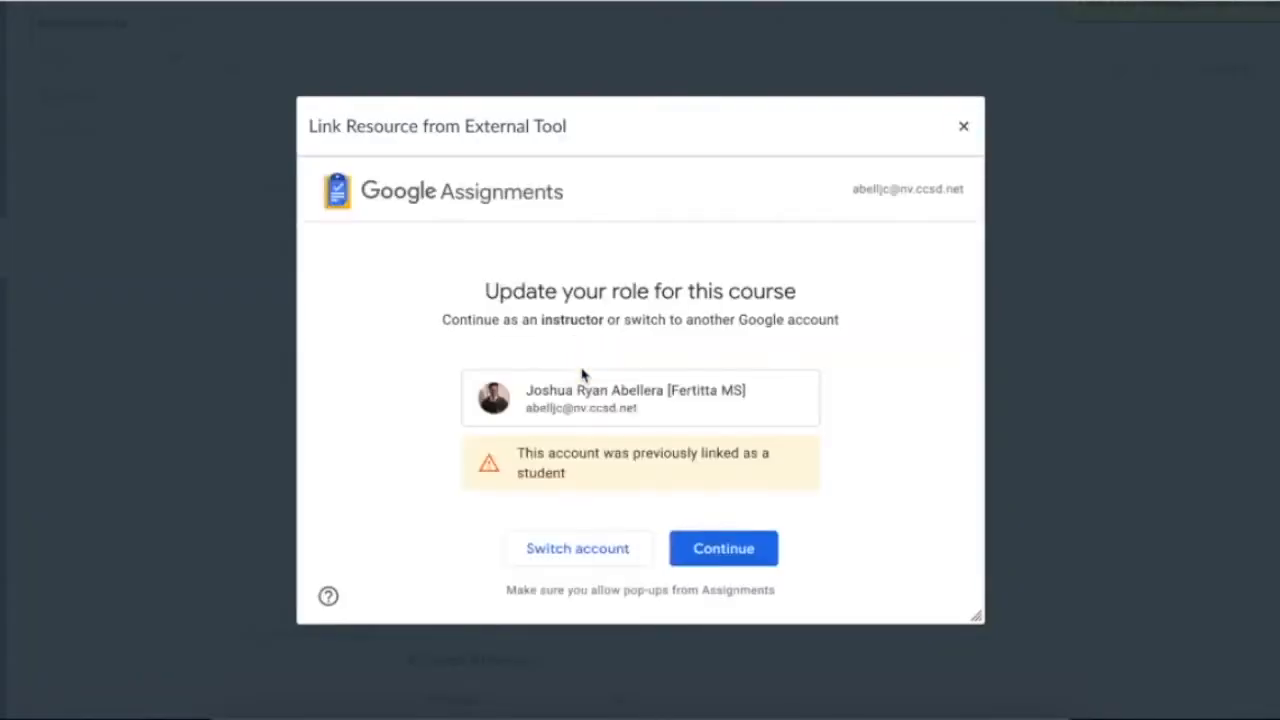
click(592, 546)
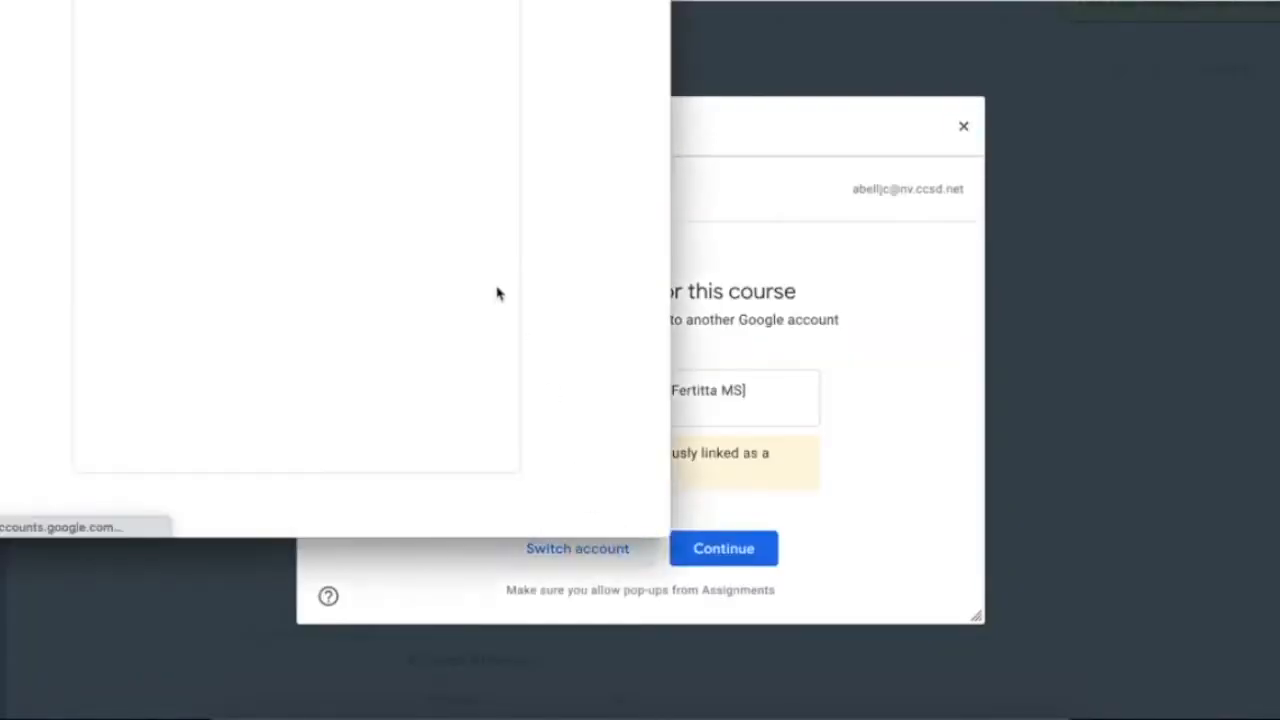
click(252, 201)
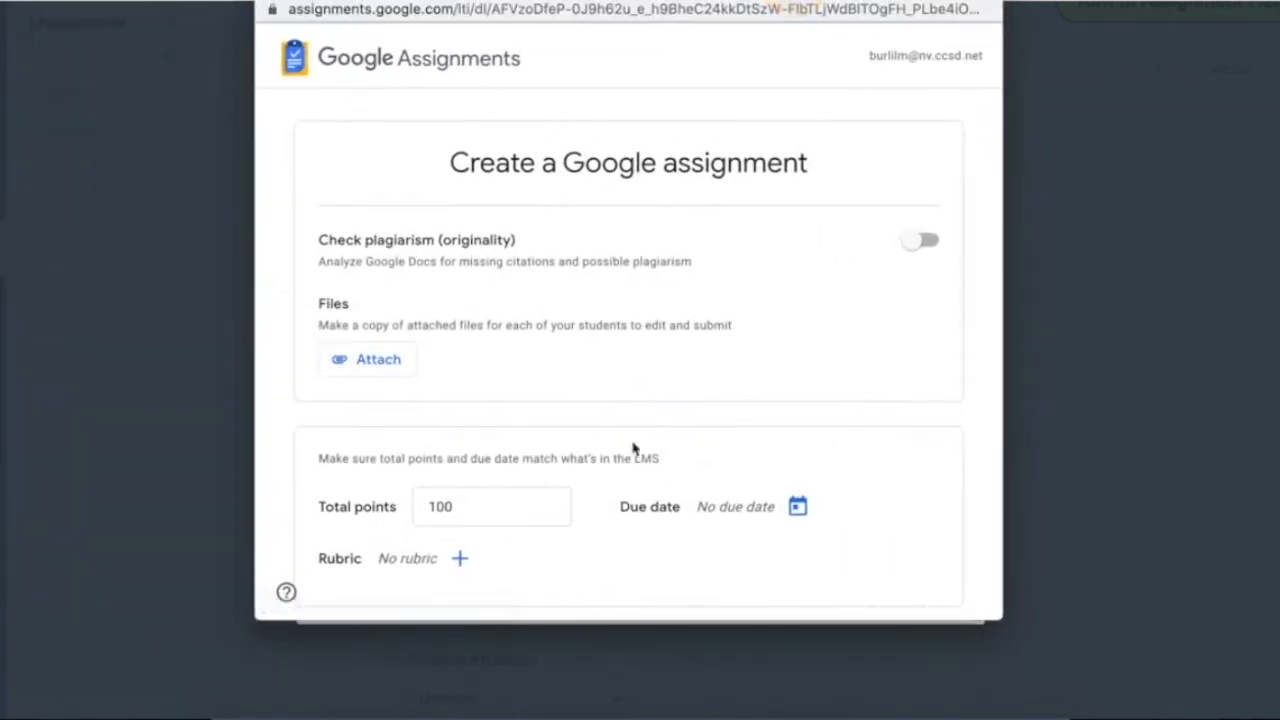
Search Google Drive for "M1 L1" and attach the M1 L1 - Interactive Notebook file to the Google assignment
click(389, 373)
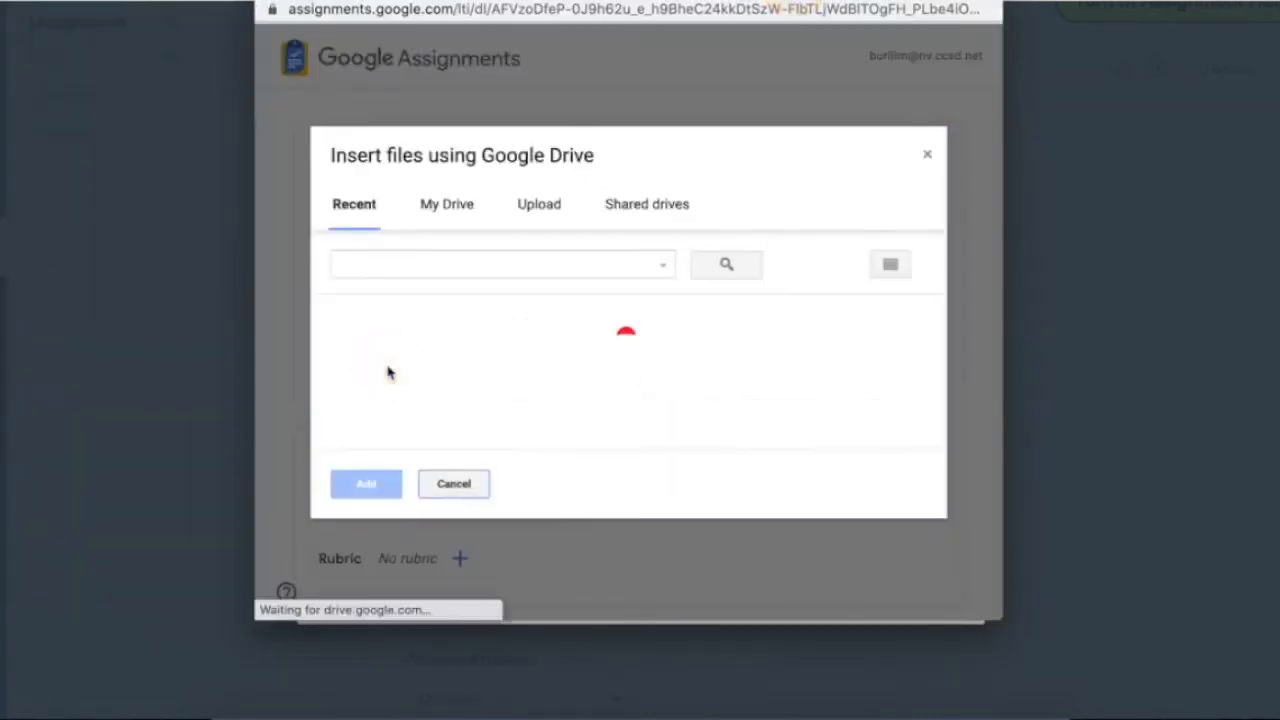
click(457, 254)
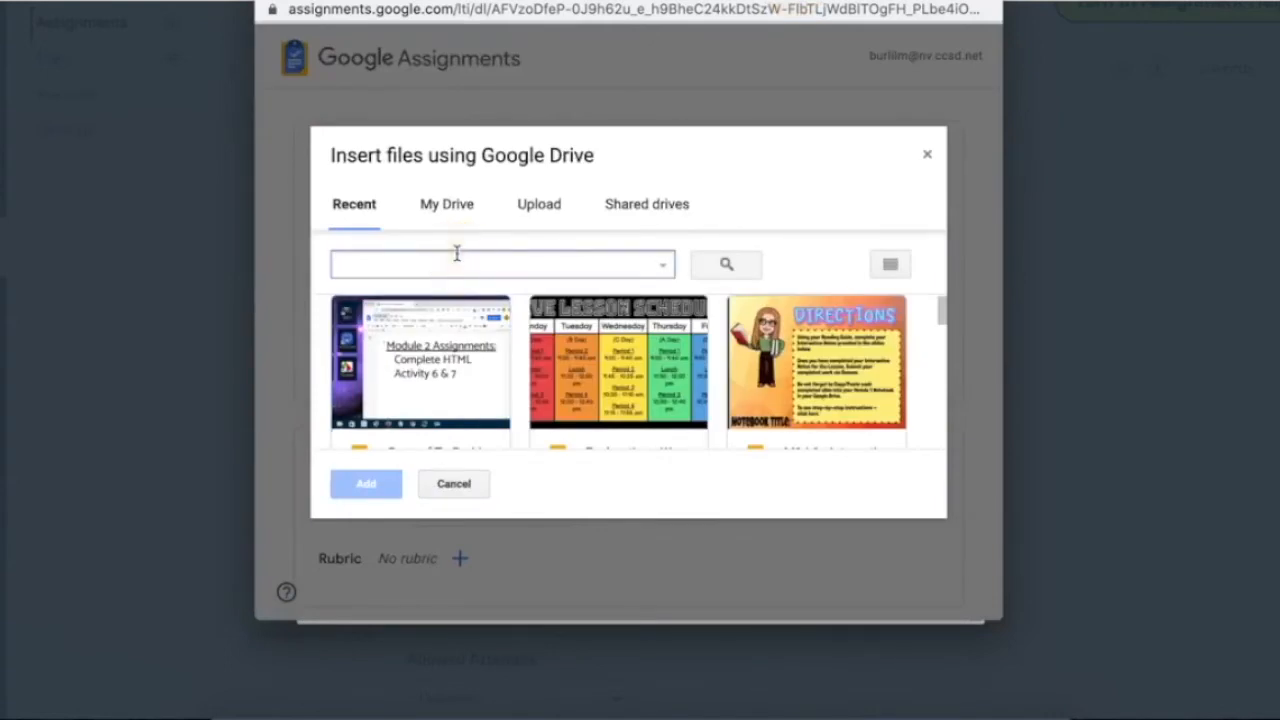
text(M1 L1)
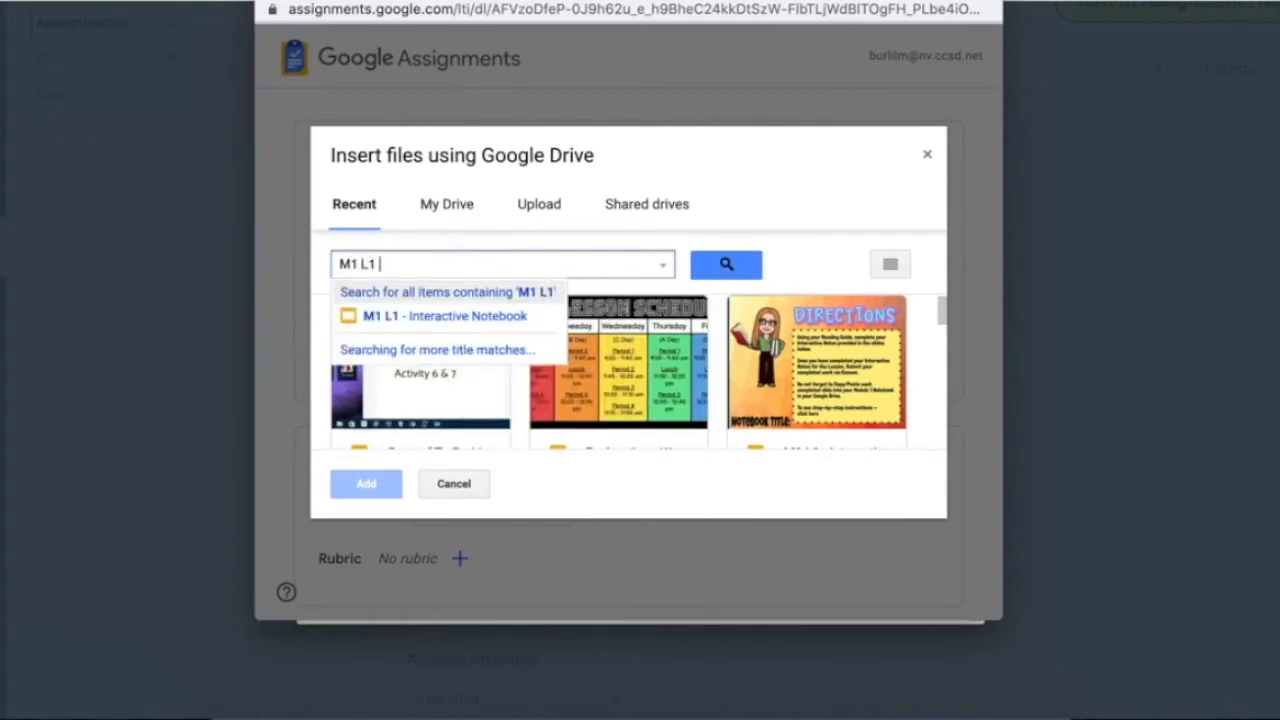
click(421, 318)
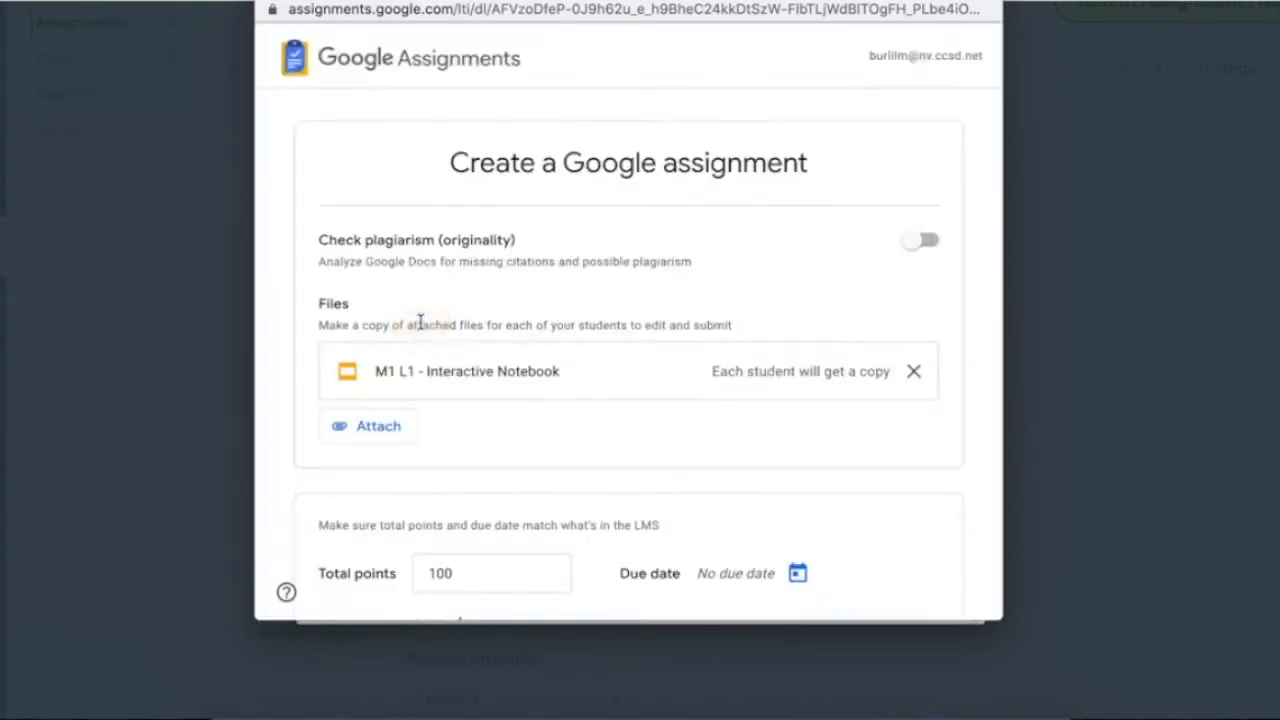
Set the Google assignment's total points to 20 and start creating a new rubric for it
scroll(400, 395, down, 1)
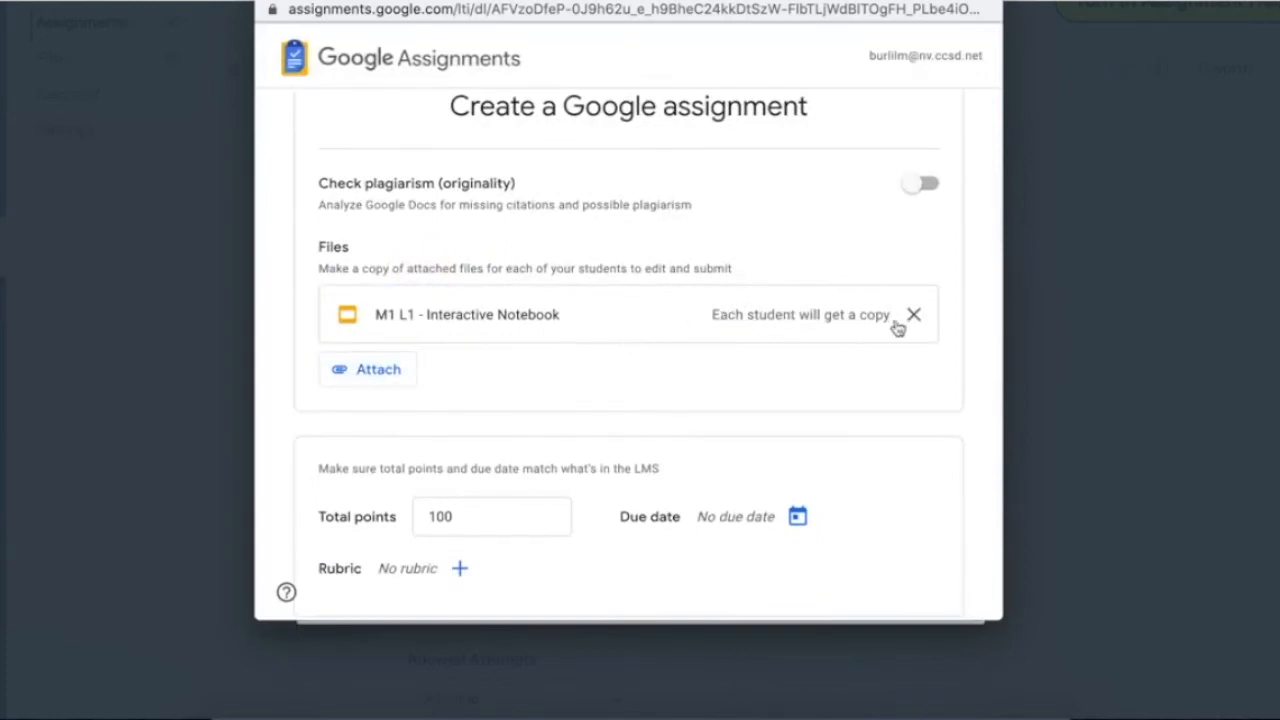
scroll(533, 365, down, 2)
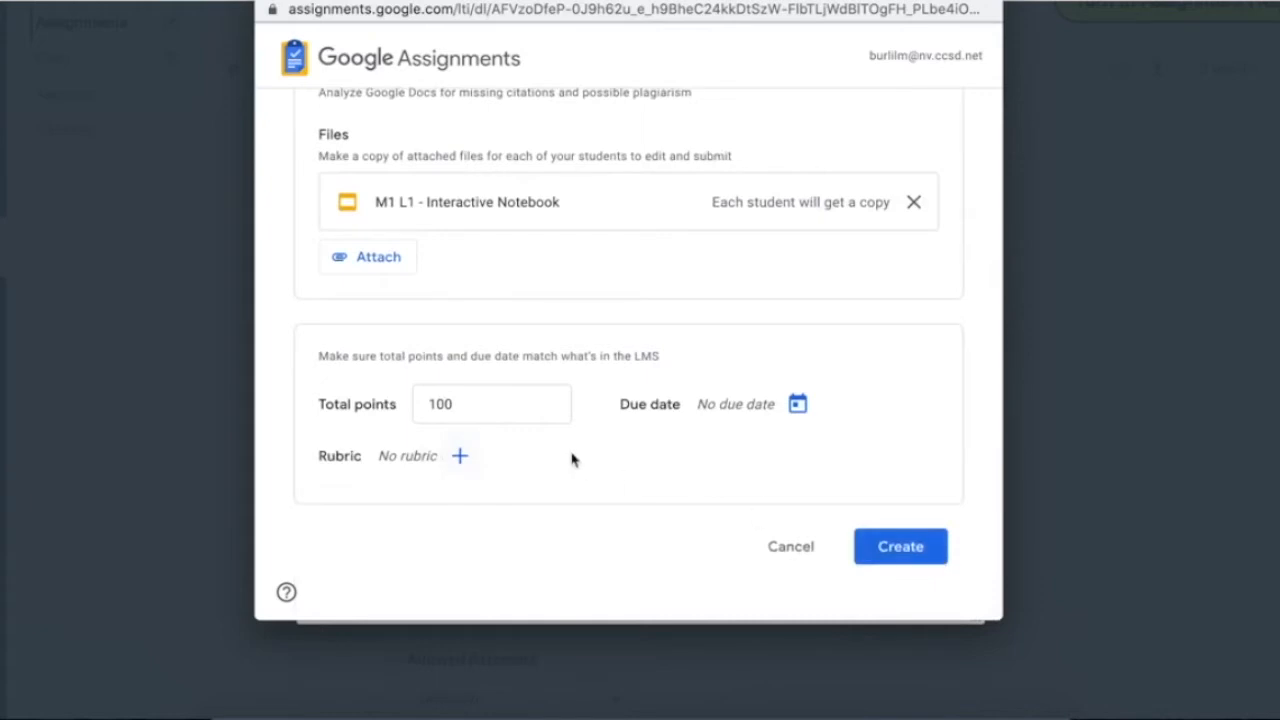
click(471, 400)
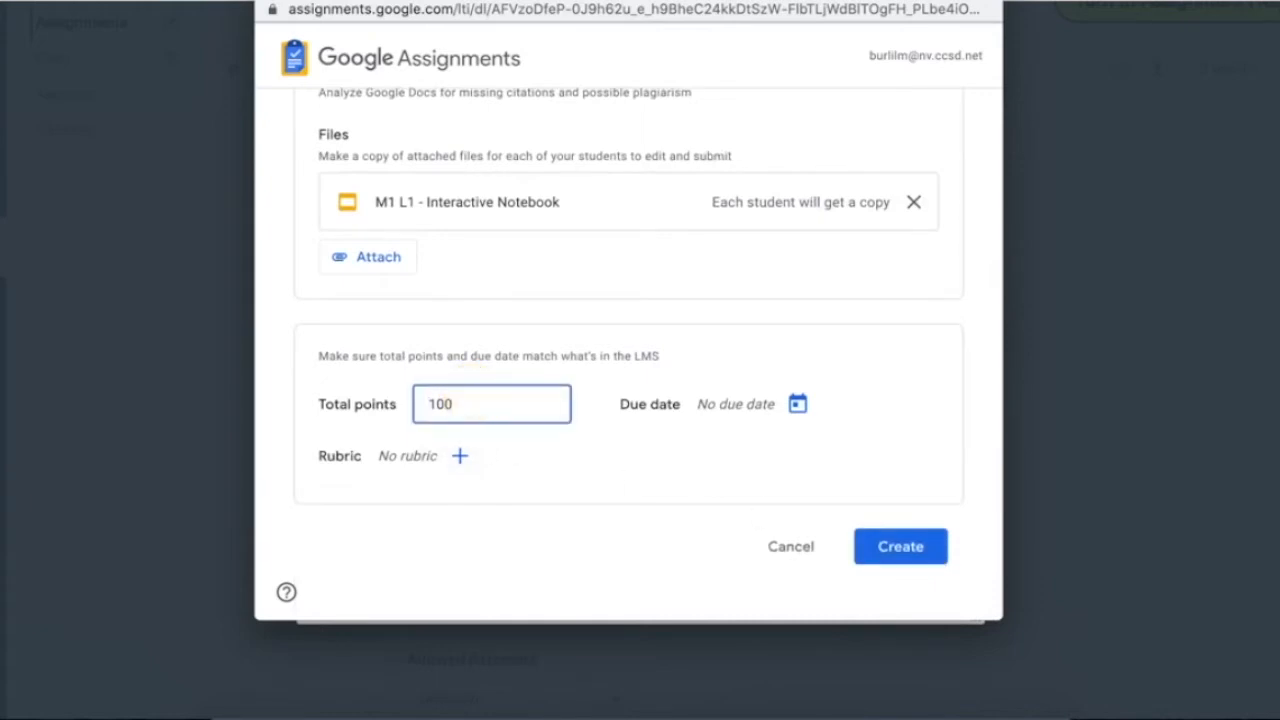
double_click(466, 402)
text(20)
click(459, 456)
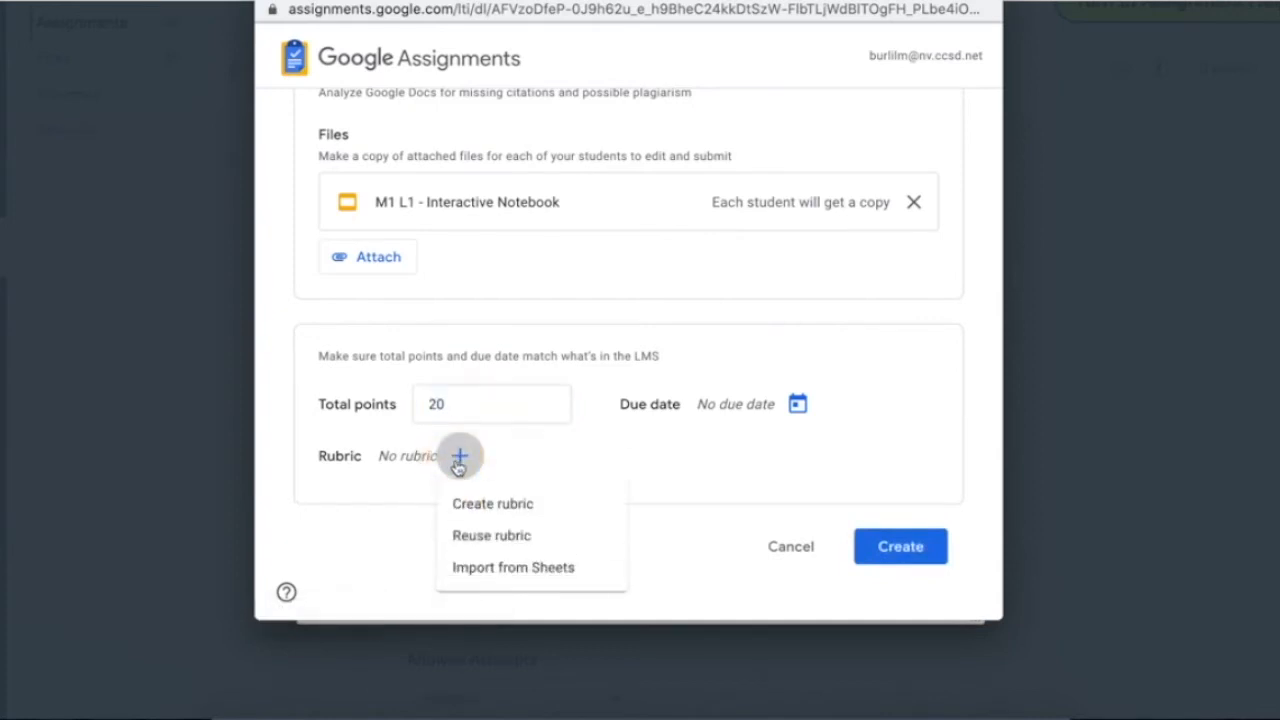
click(480, 503)
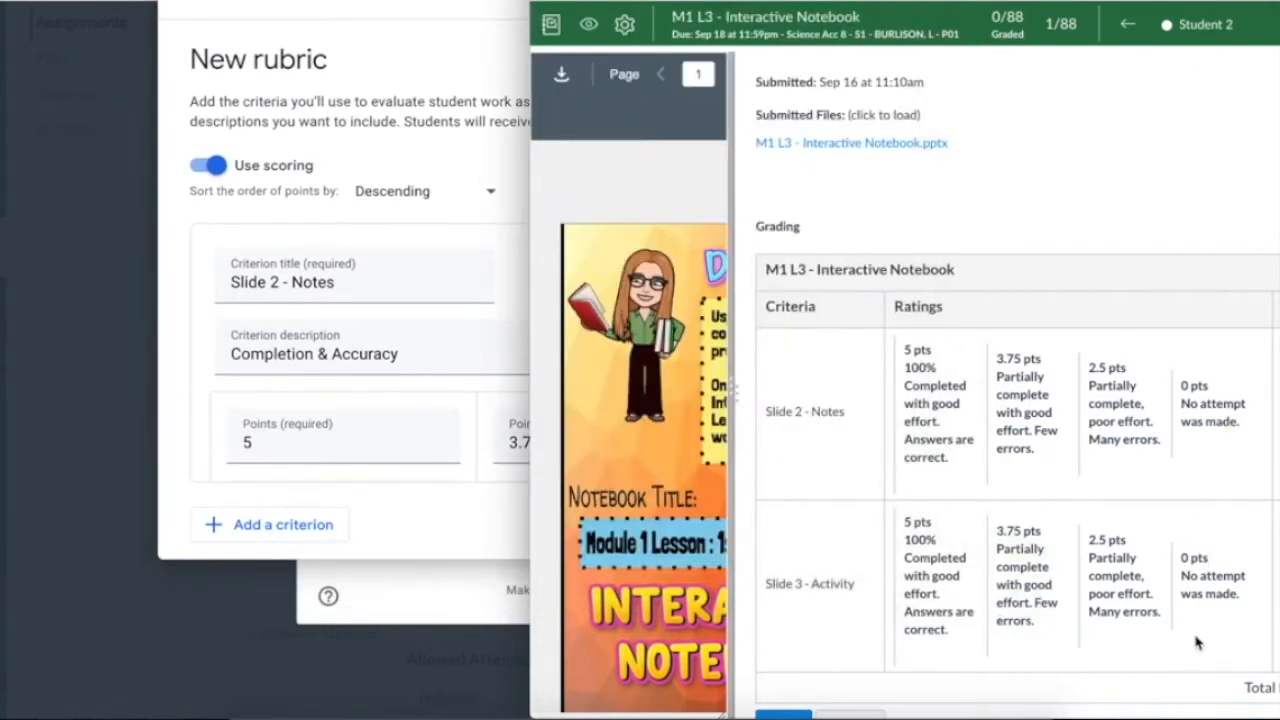
Review the Slide 2 - Notes criterion in the new rubric, including its title, description, points and level descriptions
scroll(454, 433, down, 2)
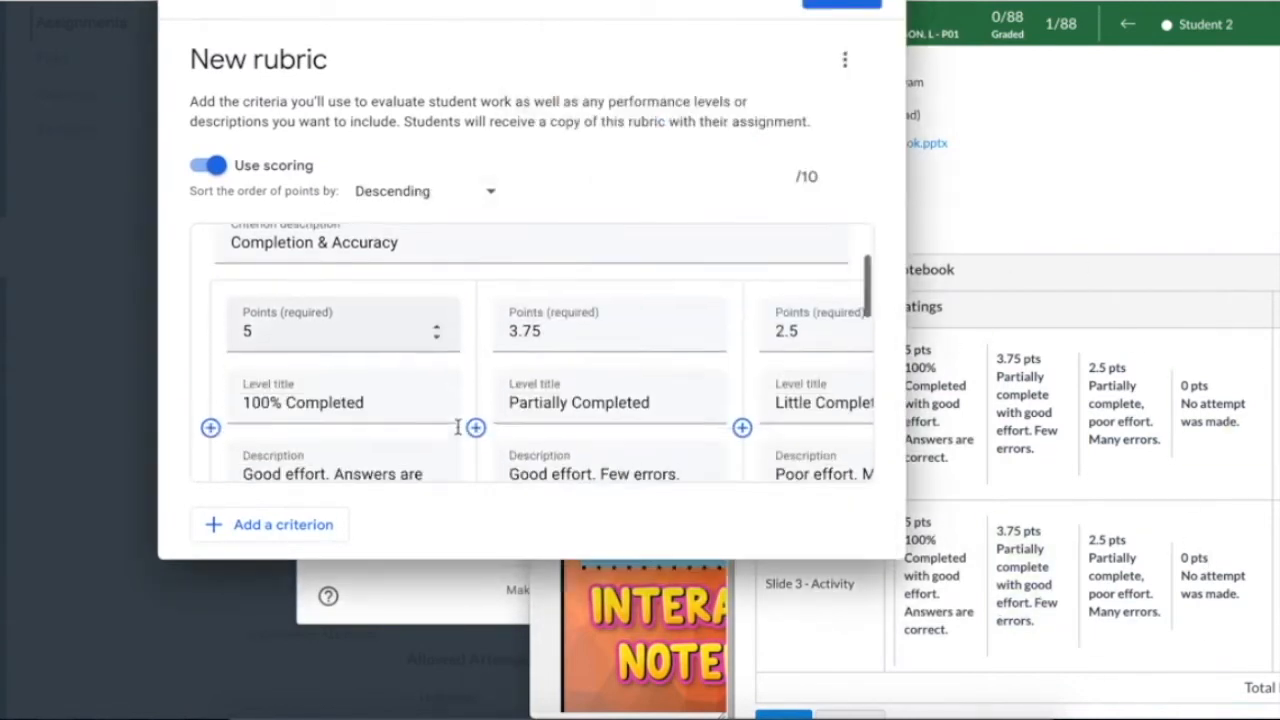
scroll(457, 427, up, 2)
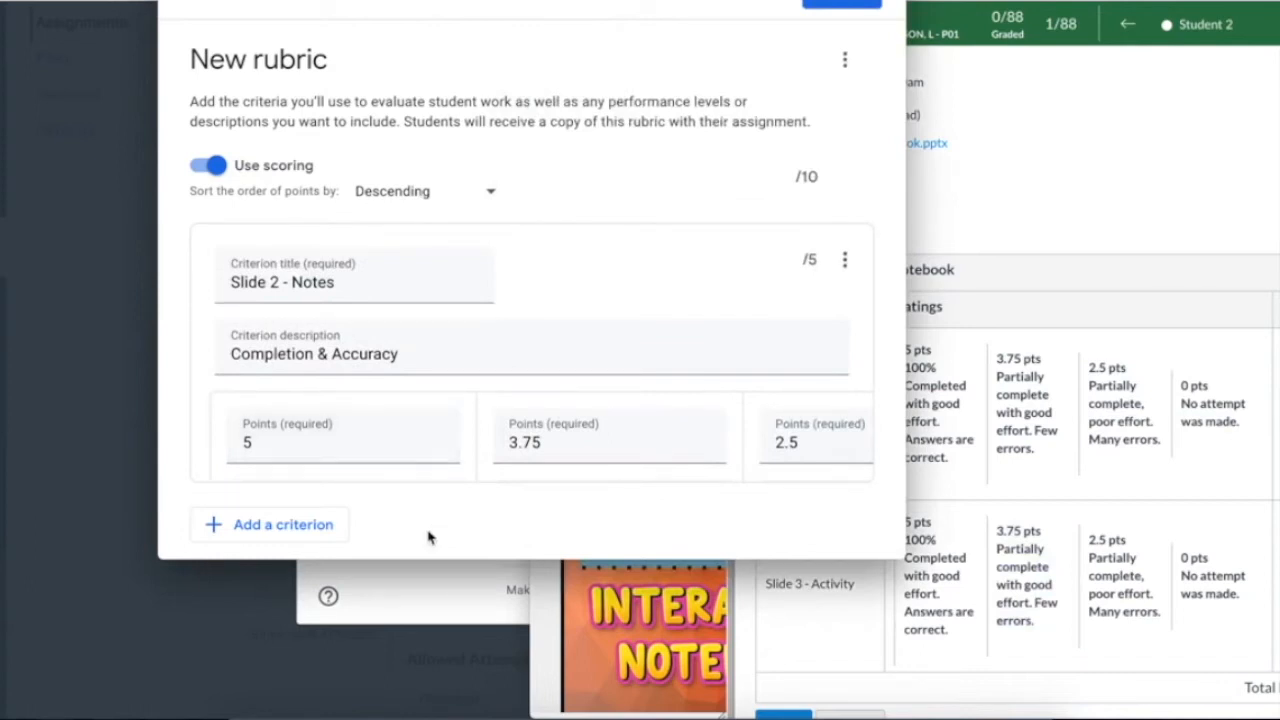
scroll(431, 334, down, 1)
scroll(435, 336, up, 1)
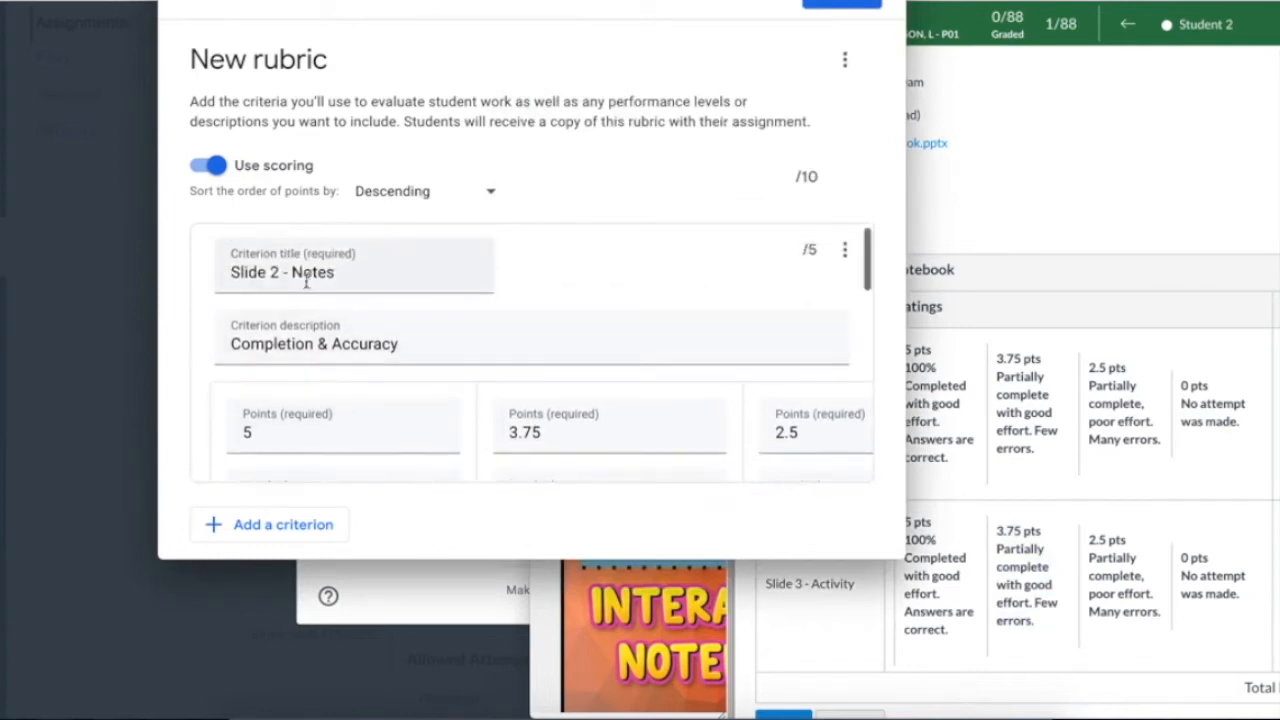
scroll(306, 278, down, 2)
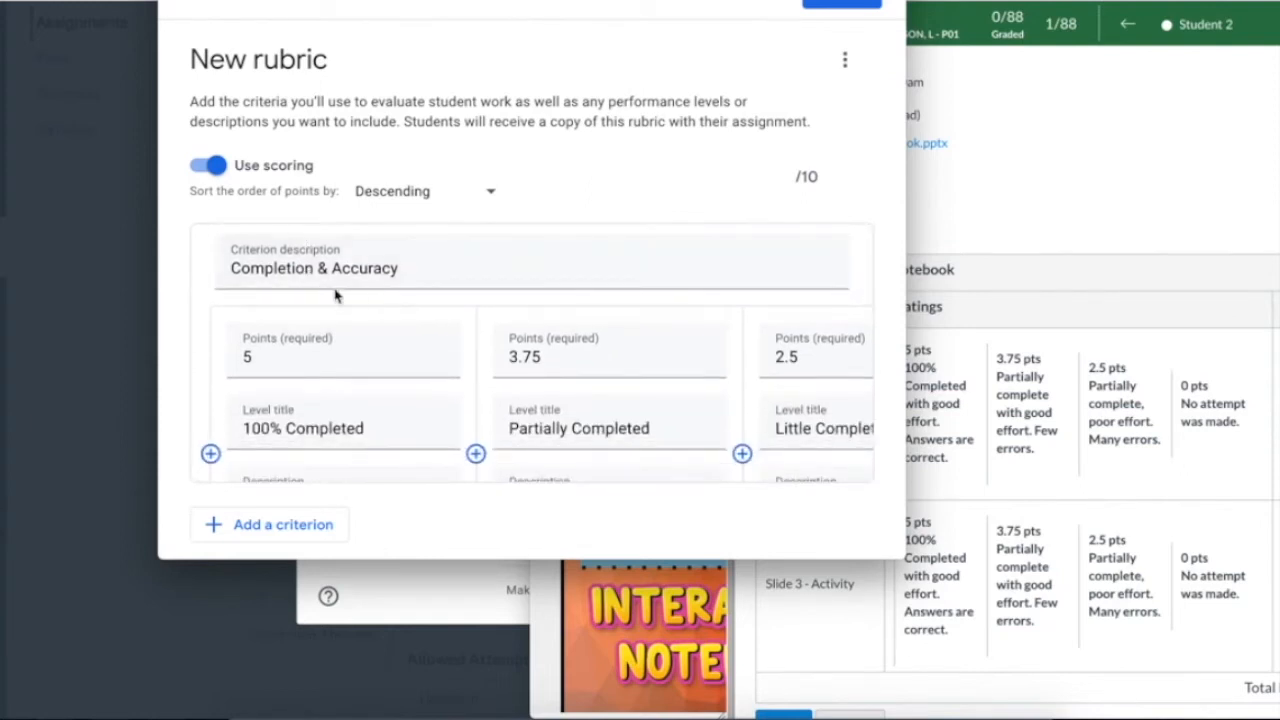
scroll(386, 384, down, 1)
scroll(386, 378, down, 1)
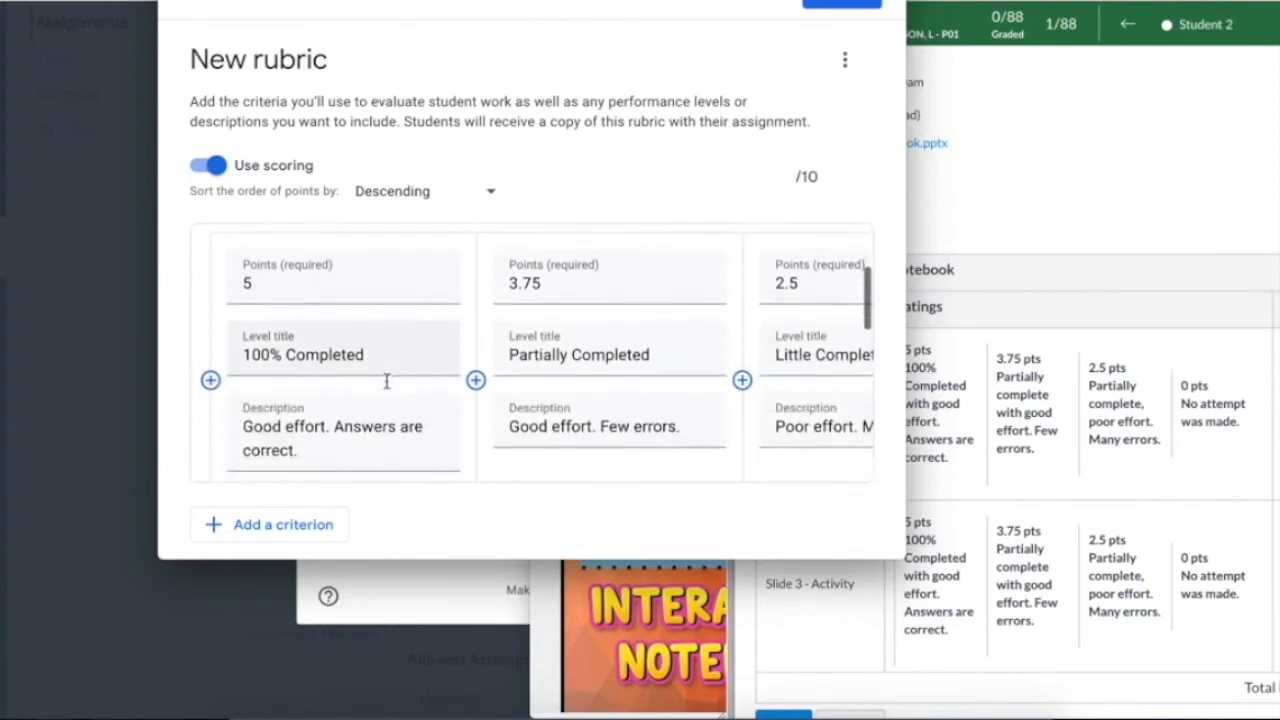
scroll(340, 320, up, 1)
scroll(295, 275, down, 1)
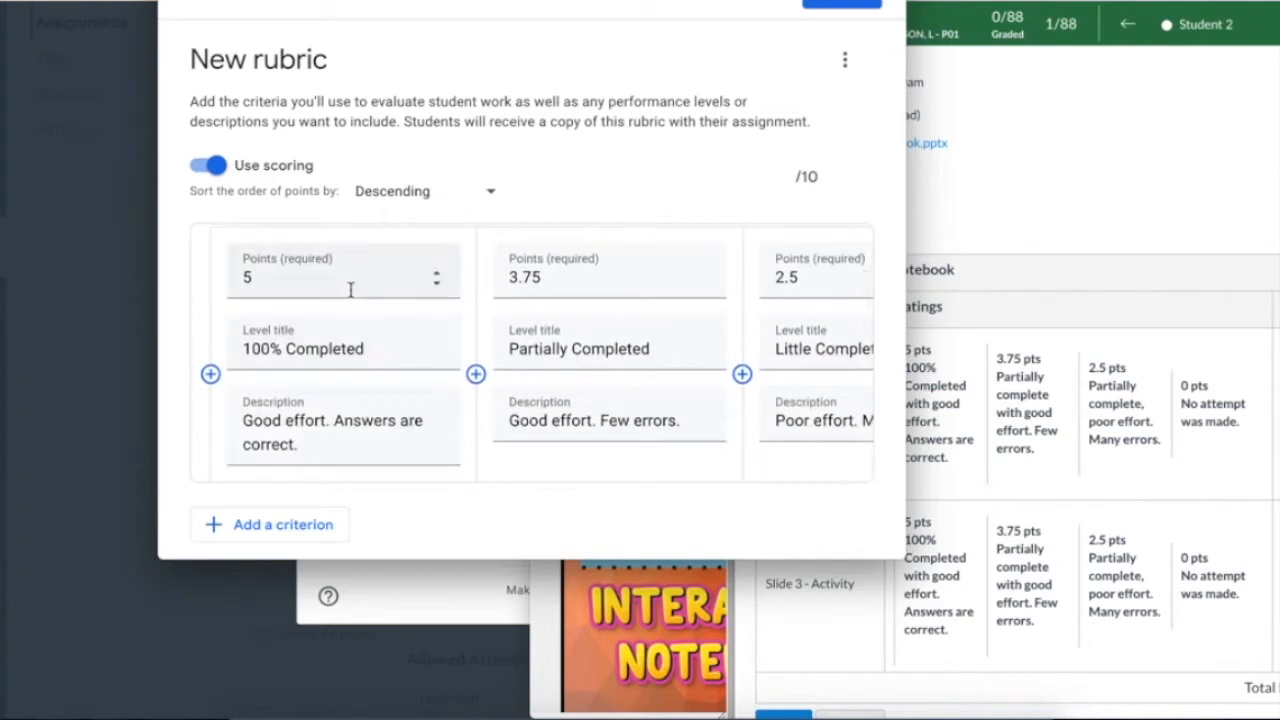
scroll(349, 286, down, 1)
scroll(350, 292, up, 1)
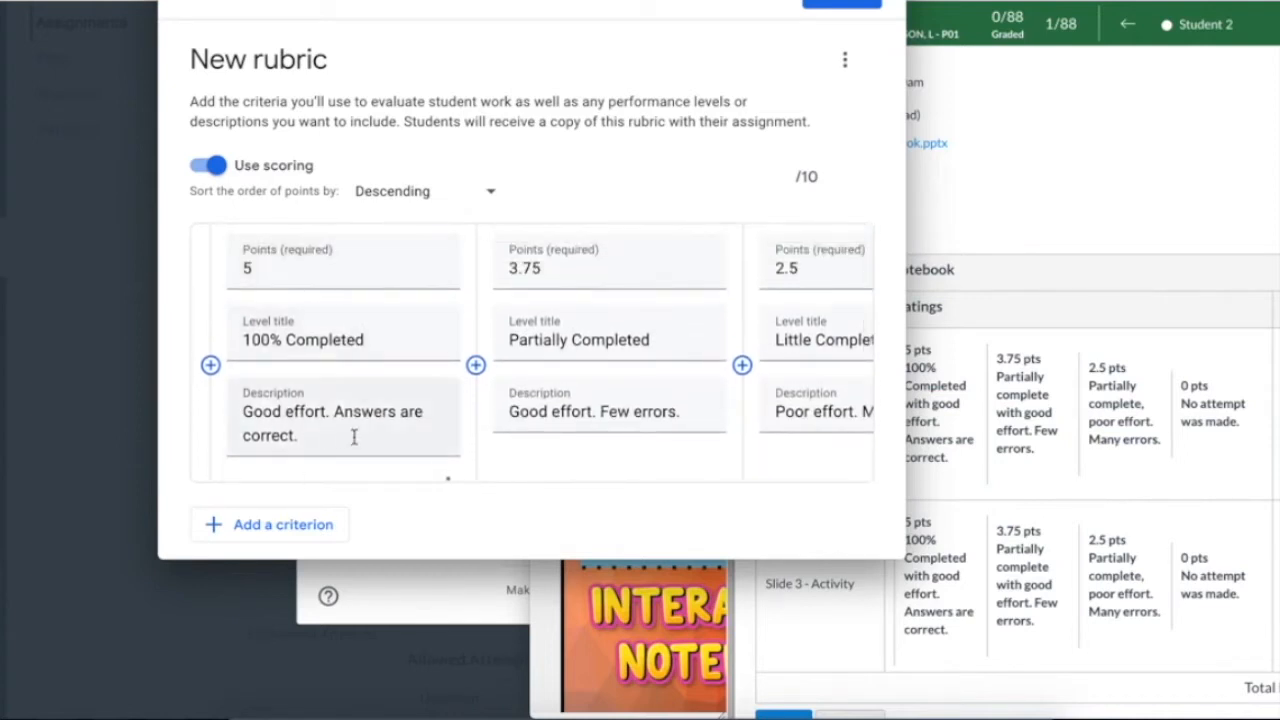
scroll(662, 370, right, 2)
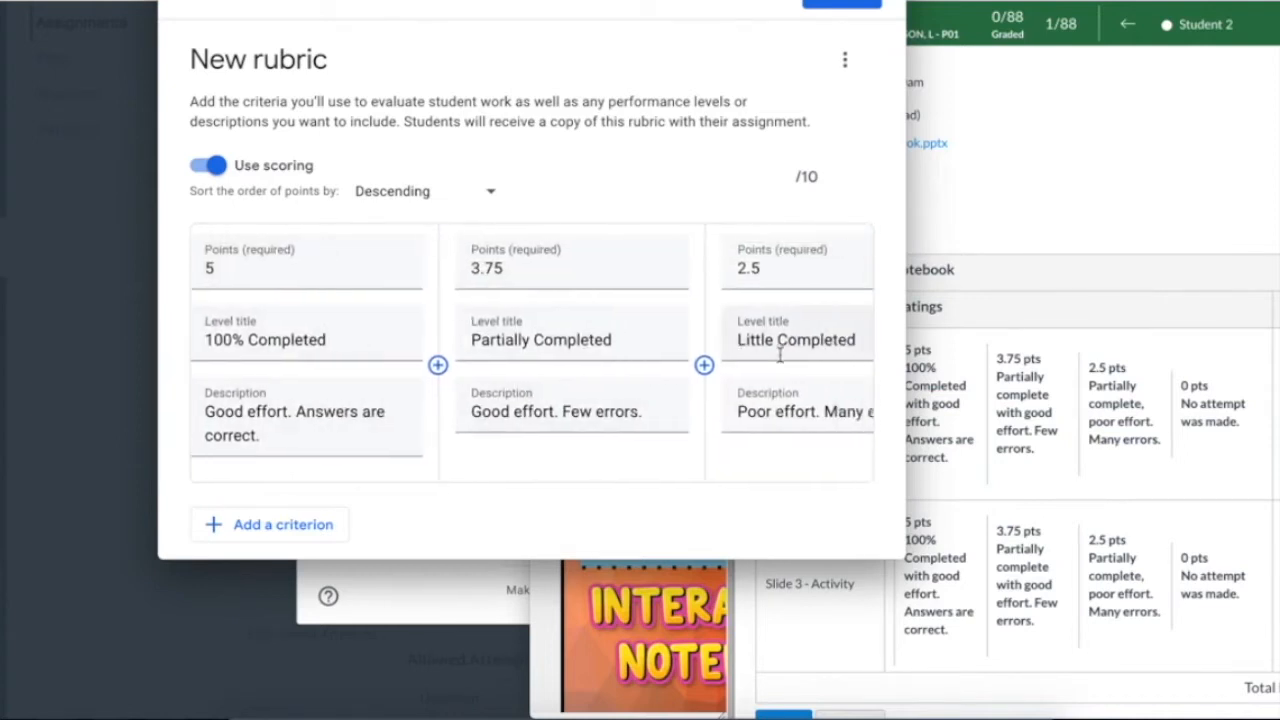
Duplicate the Slide 2 - Notes criterion and title the last criterion in the rubric Slide 4 - Notes
scroll(760, 417, up, 3)
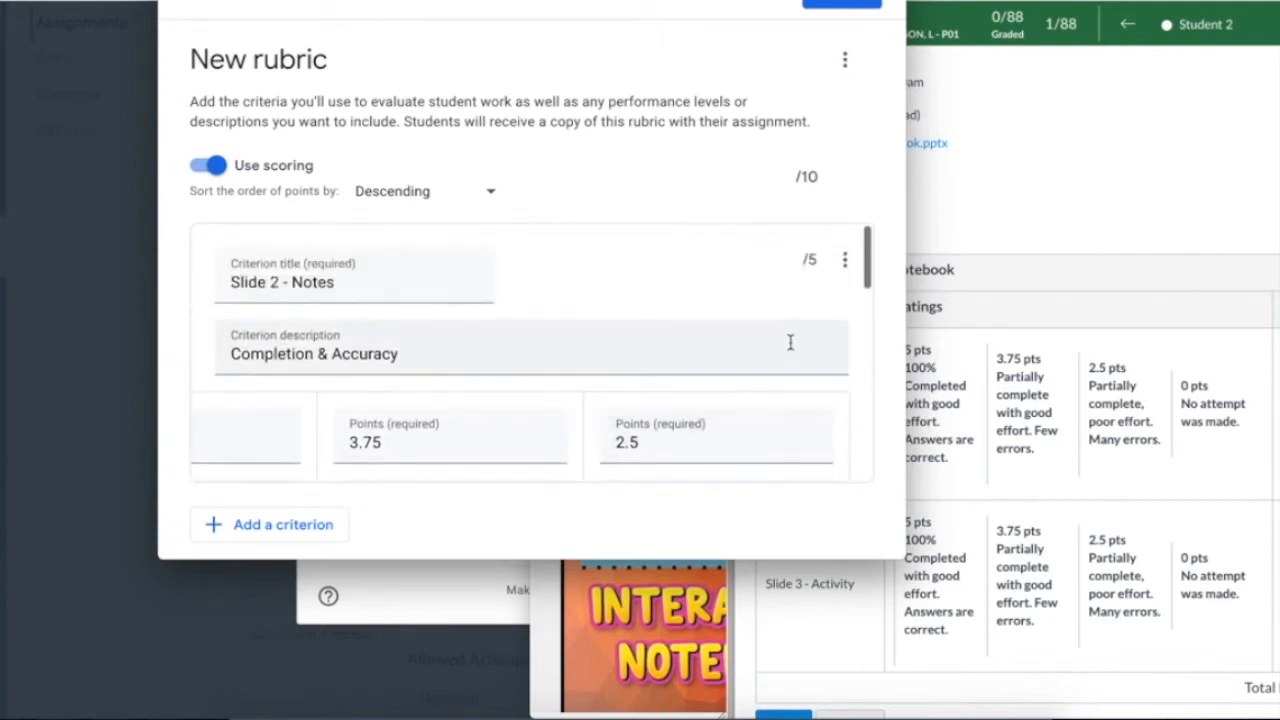
click(846, 262)
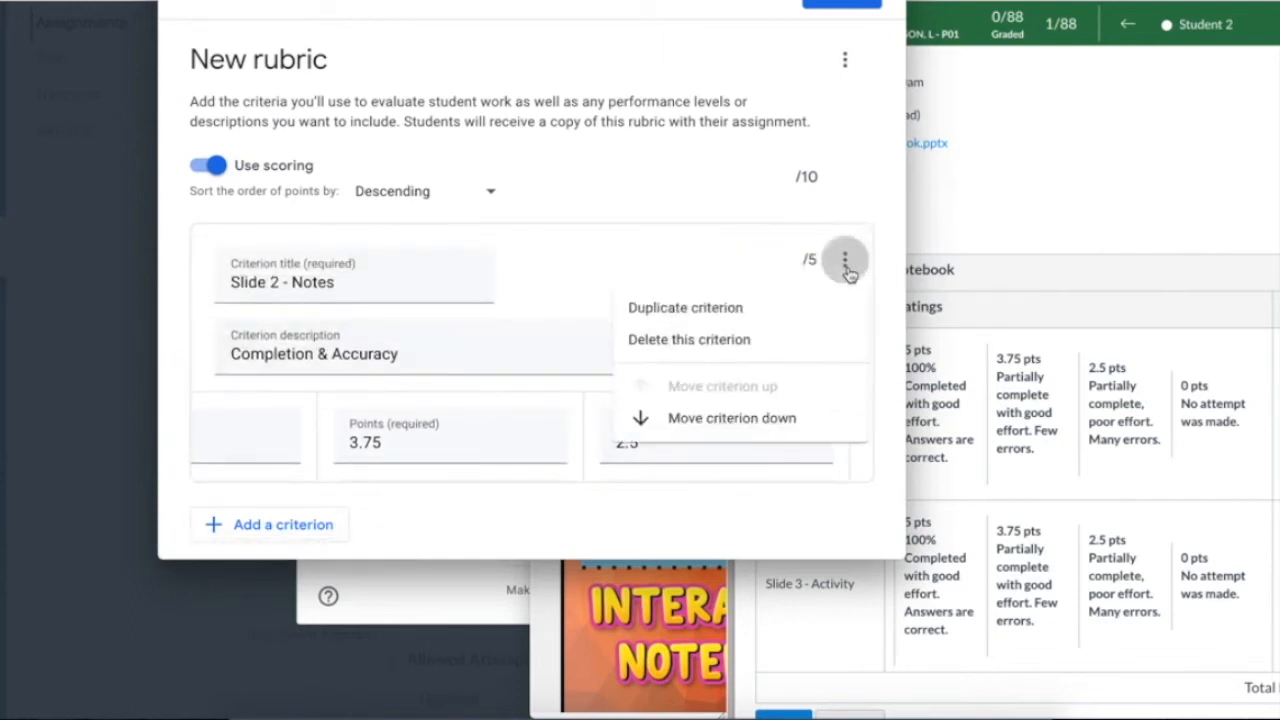
click(765, 321)
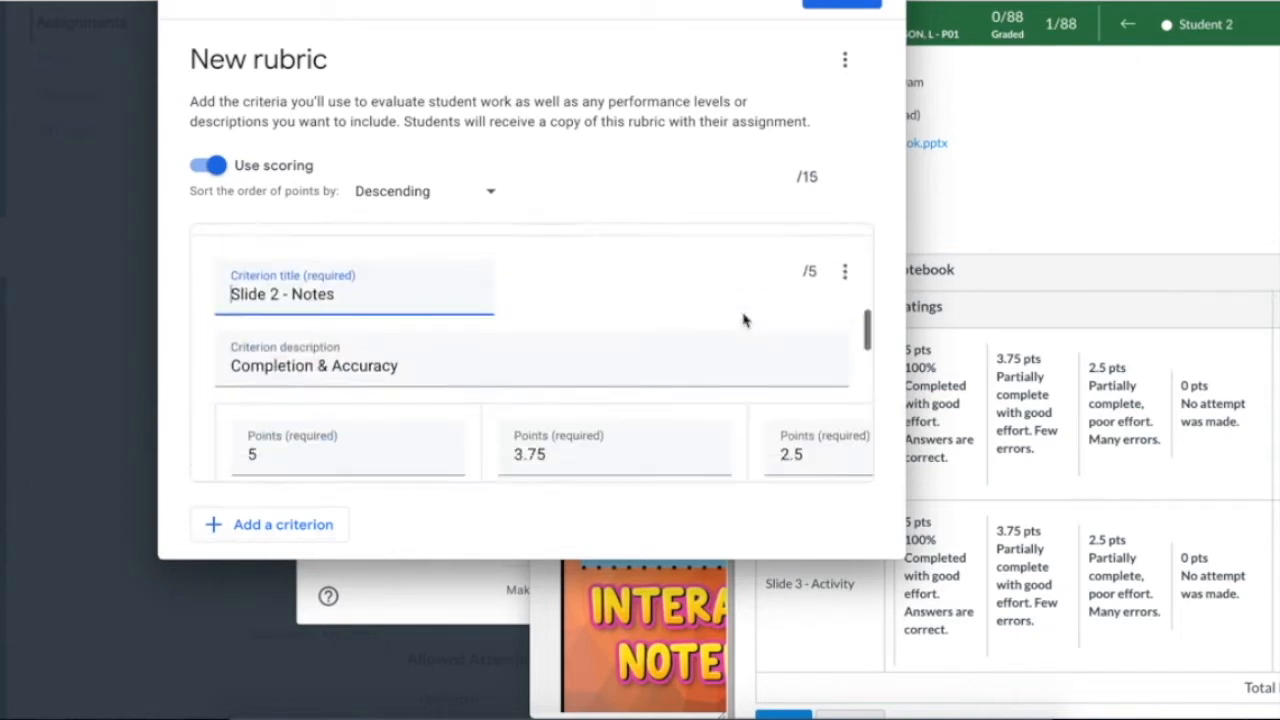
scroll(718, 370, down, 7)
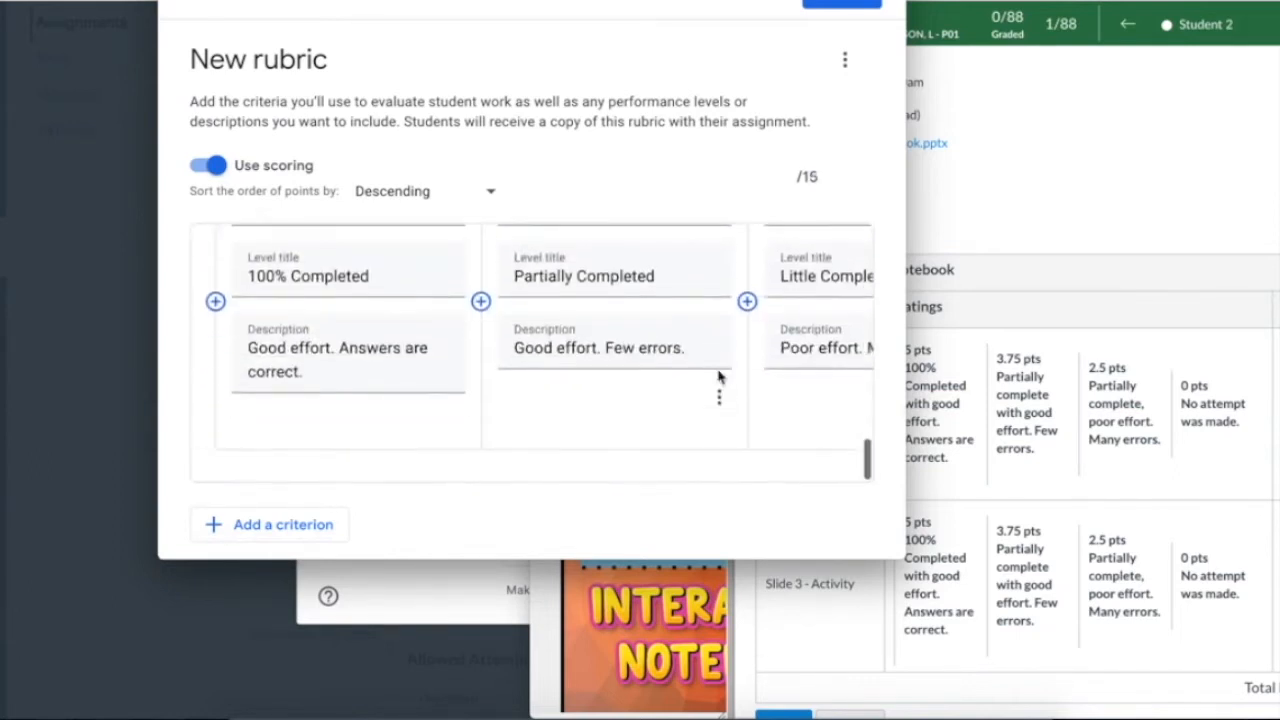
scroll(718, 376, up, 5)
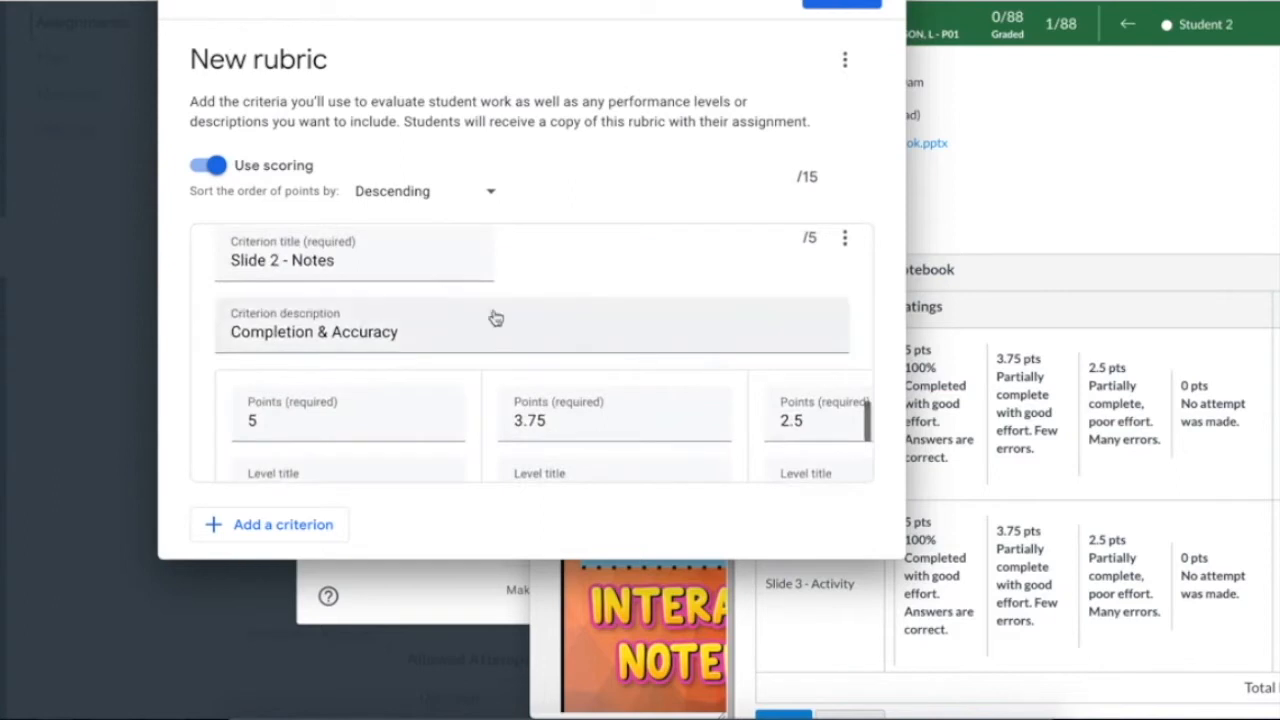
scroll(420, 332, up, 1)
click(270, 316)
key(BackSpace)
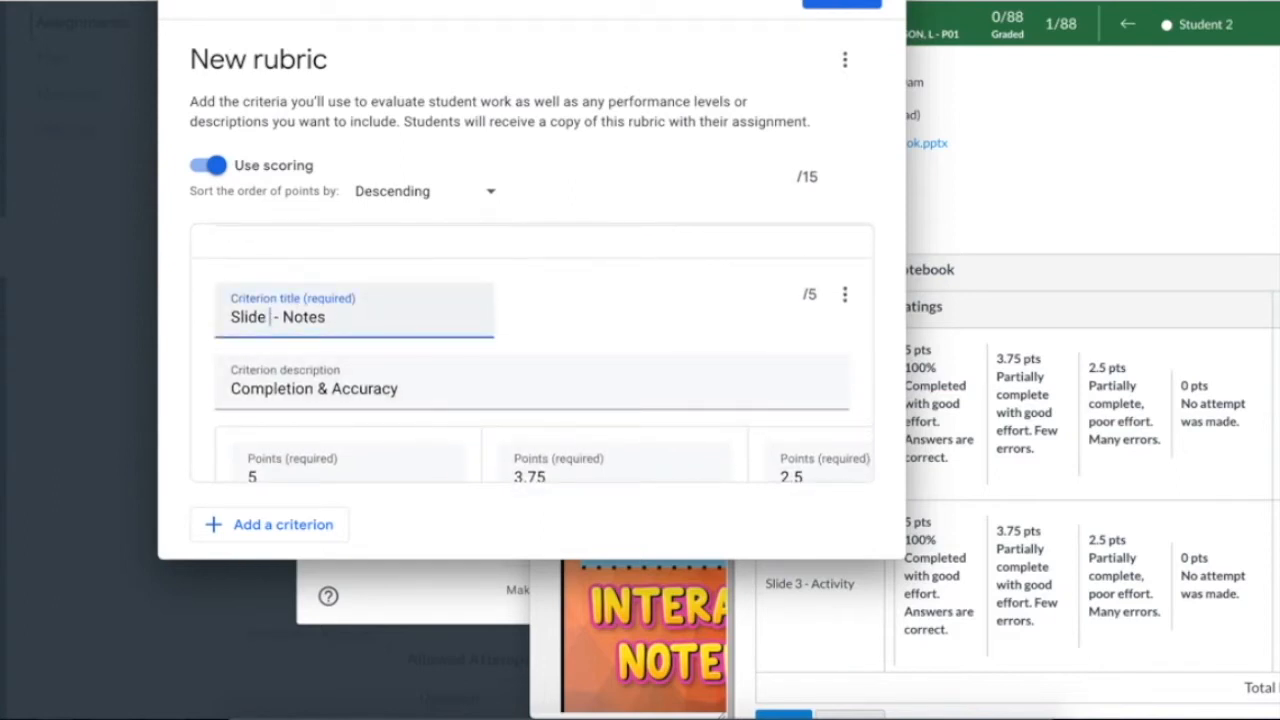
text(4)
Title the criterion just above Slide 4 - Notes as Slide 3 - Notes
scroll(278, 338, up, 3)
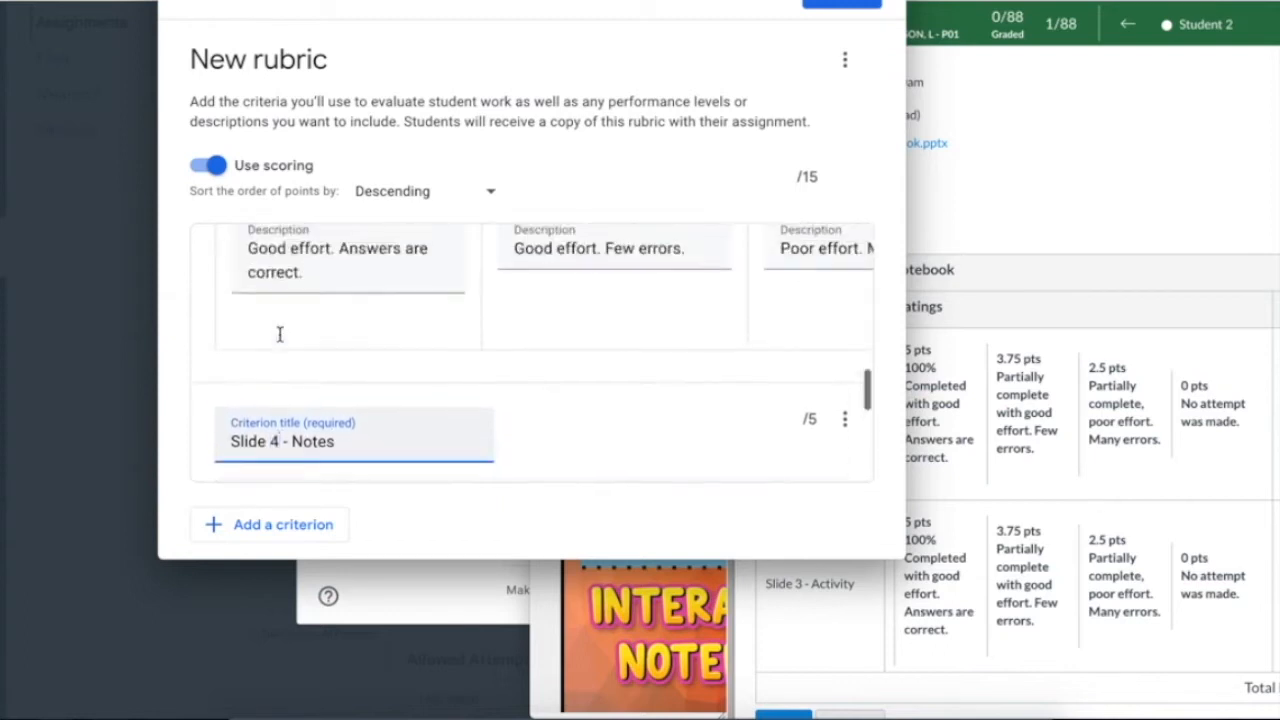
scroll(280, 342, up, 1)
click(278, 262)
key(BackSpace)
text(3)
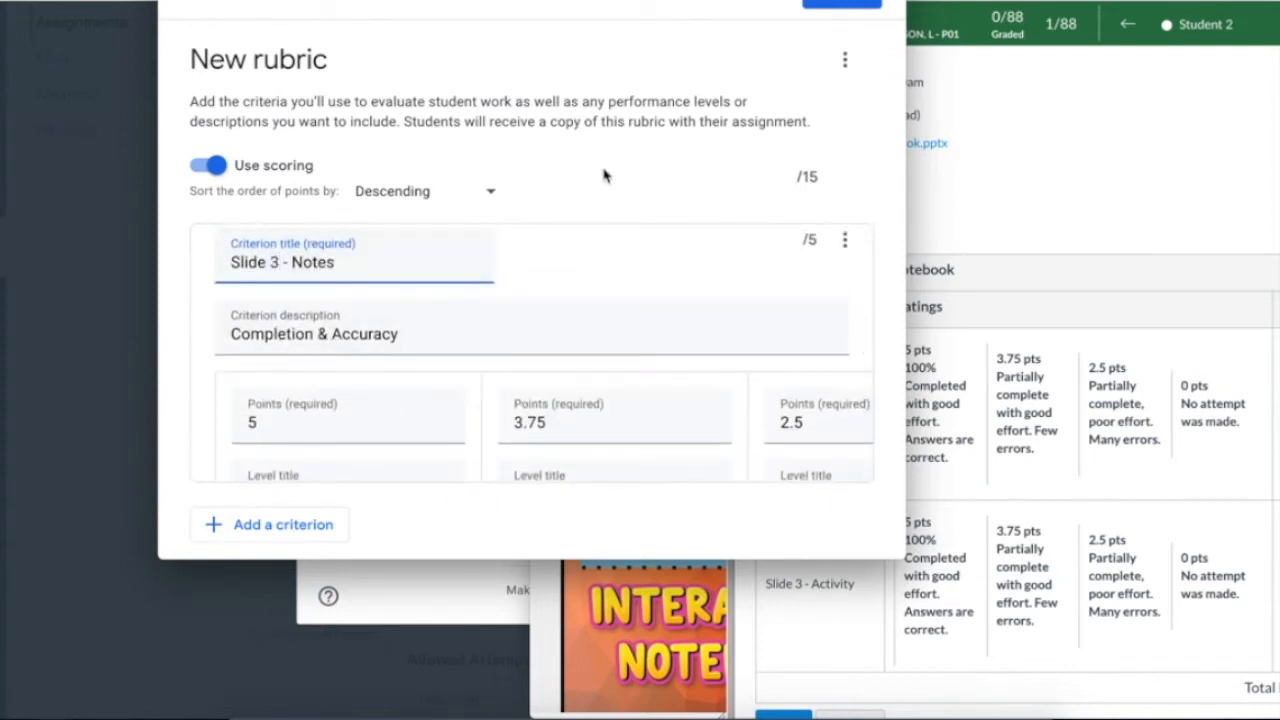
Duplicate the Slide 4 - Notes criterion and title the copy Slide 5 - Notes
scroll(671, 394, down, 5)
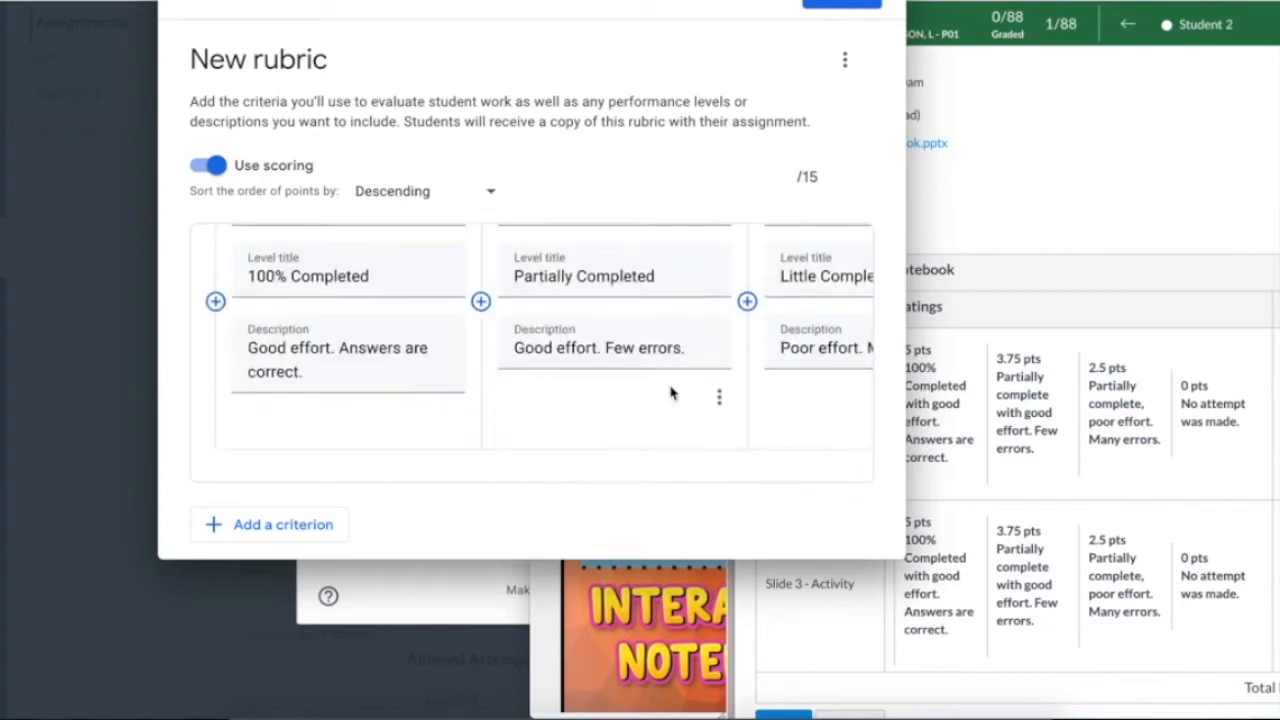
scroll(671, 394, up, 3)
scroll(840, 250, up, 1)
click(844, 258)
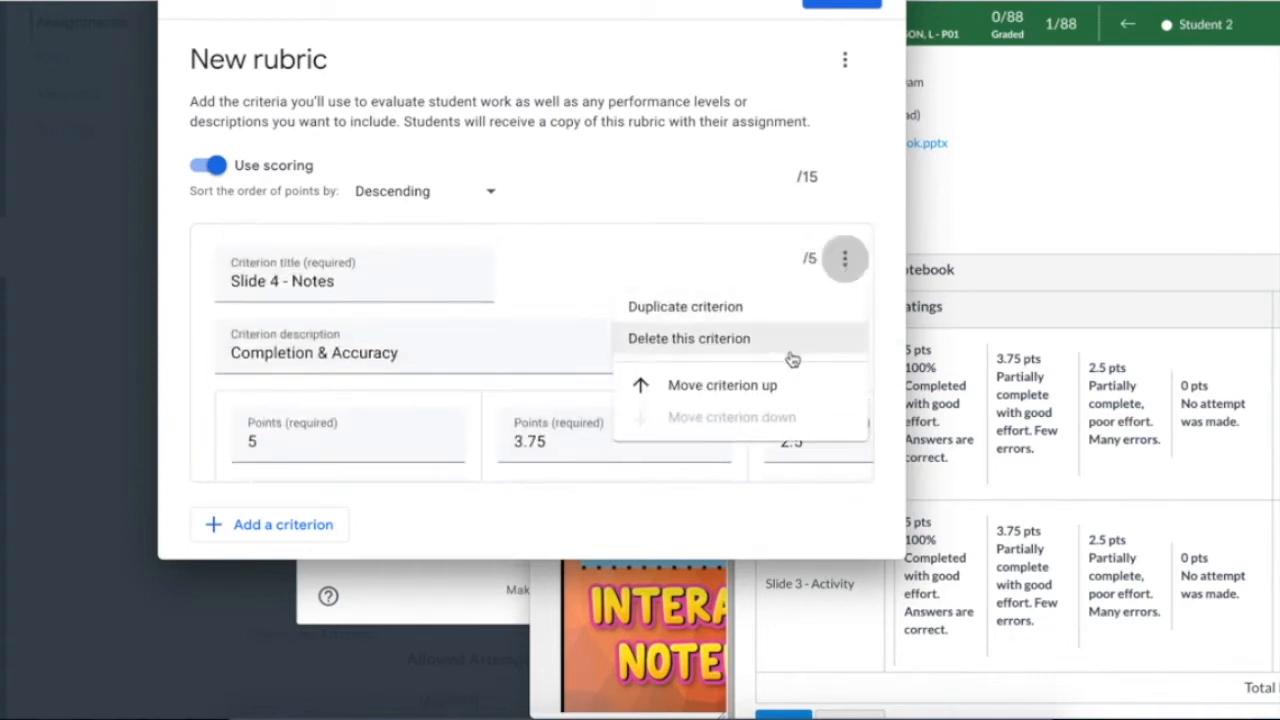
click(765, 310)
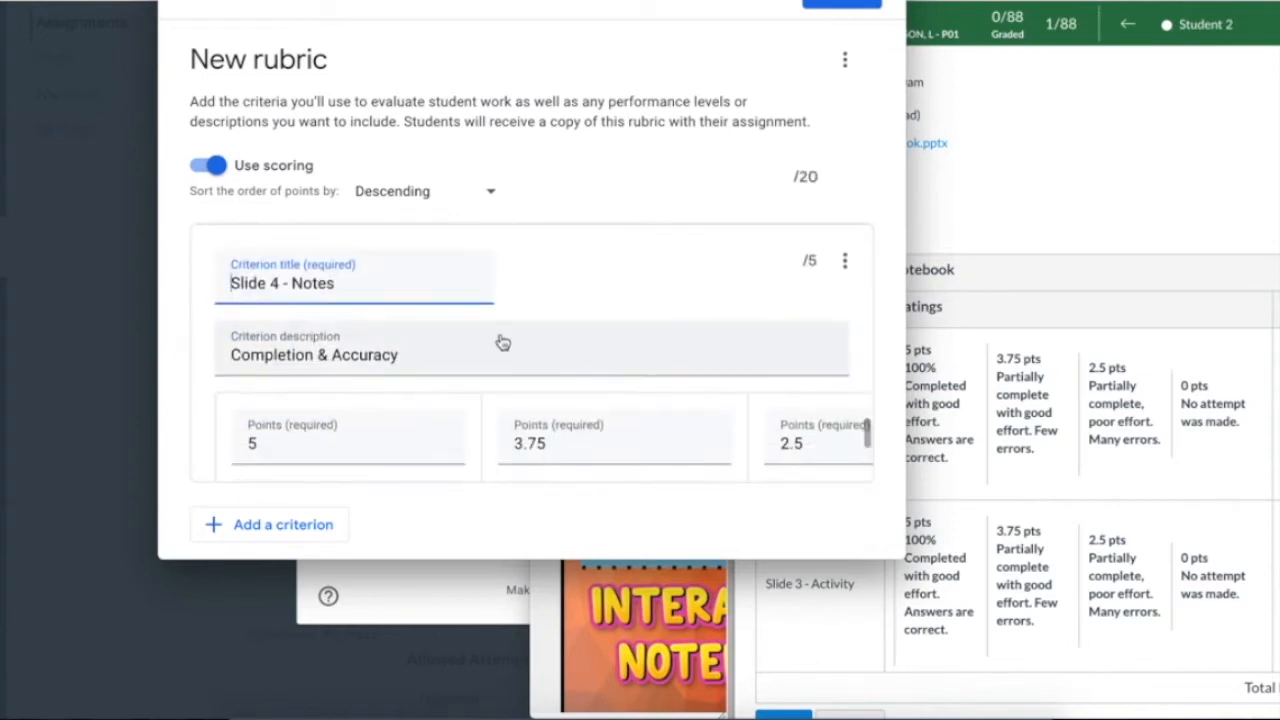
key(BackSpace)
text(5)
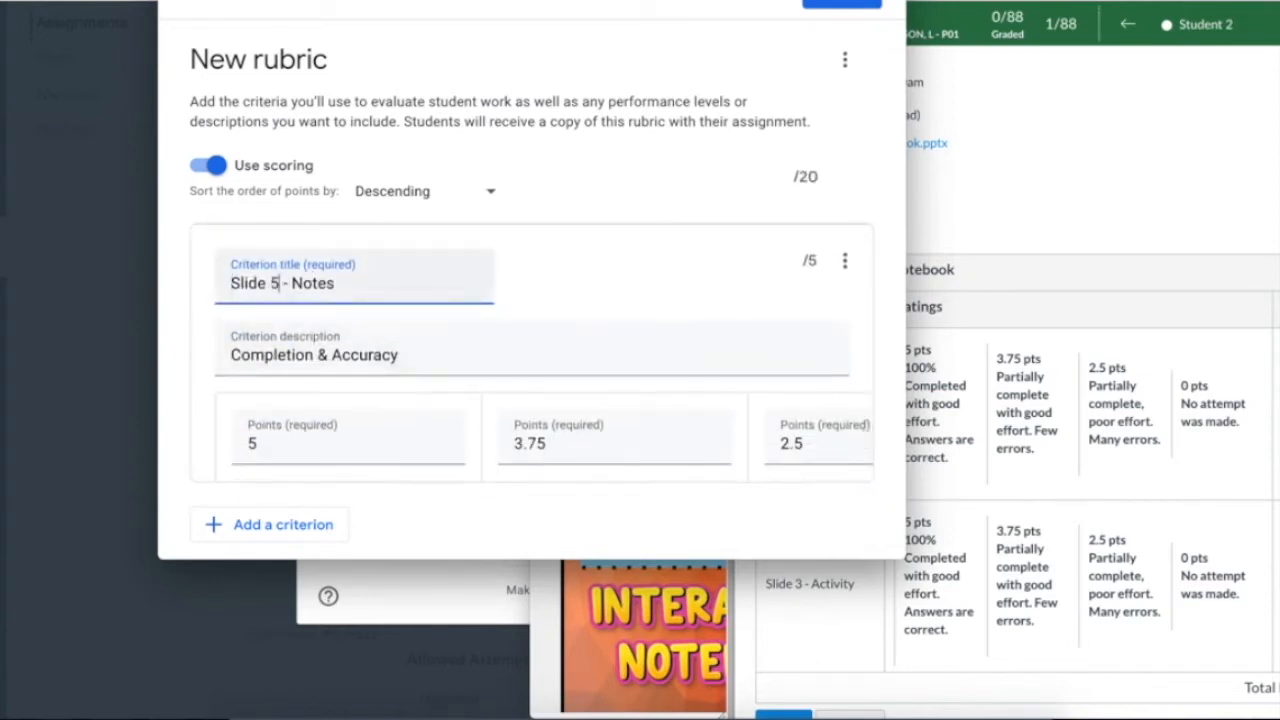
Add a blank criterion at the end of the rubric and delete it again
scroll(272, 352, down, 1)
scroll(272, 352, down, 3)
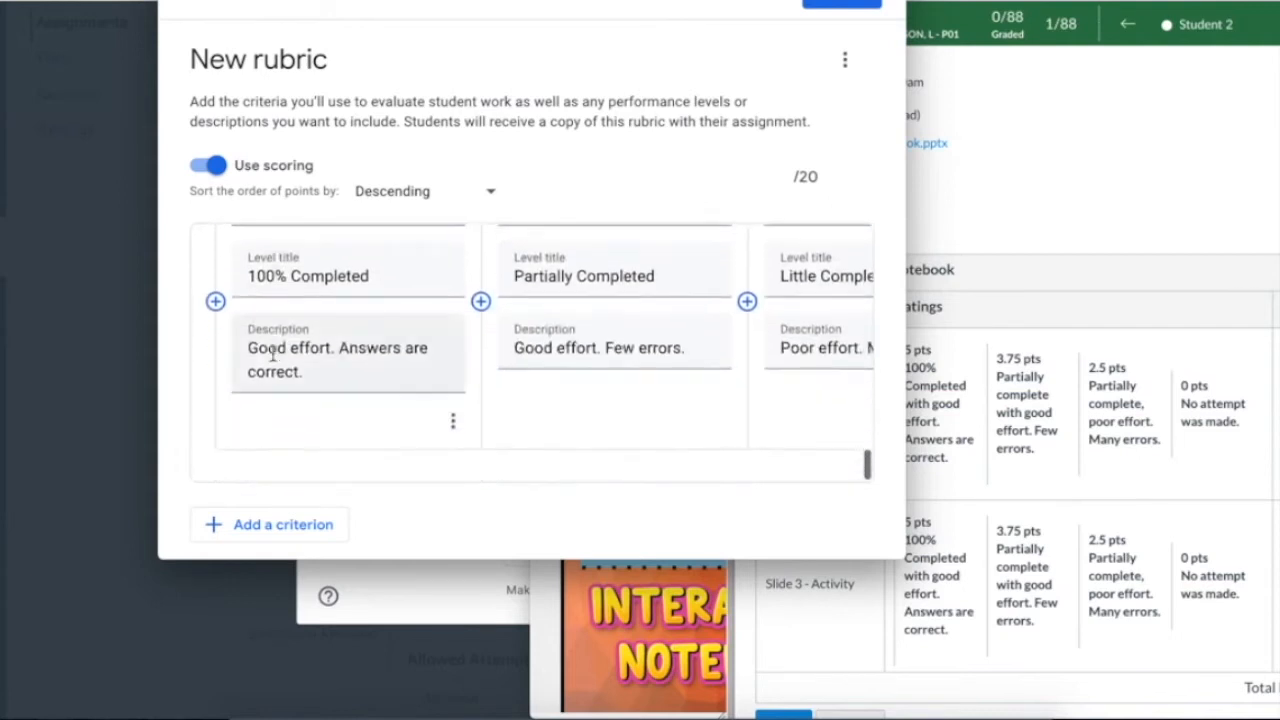
click(250, 530)
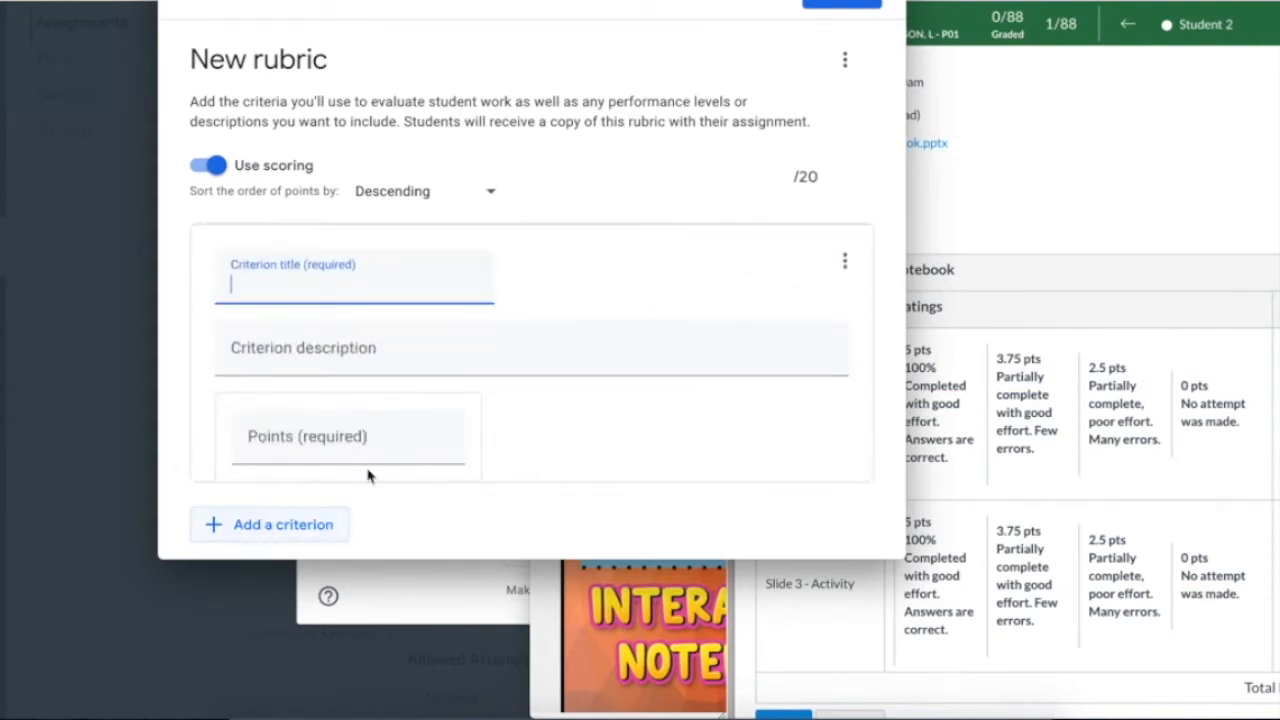
click(845, 305)
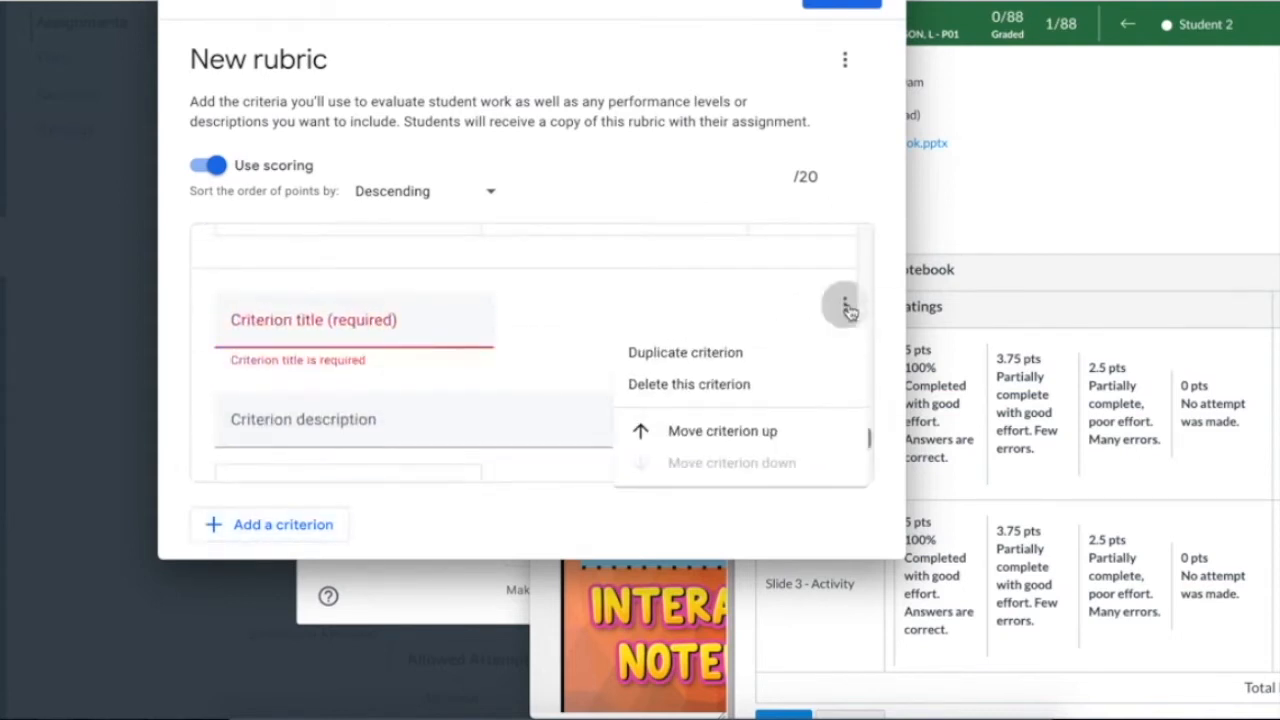
click(737, 390)
Check the rubric's criteria back up to Slide 2 - Notes and save the rubric to the Google assignment
scroll(657, 366, up, 4)
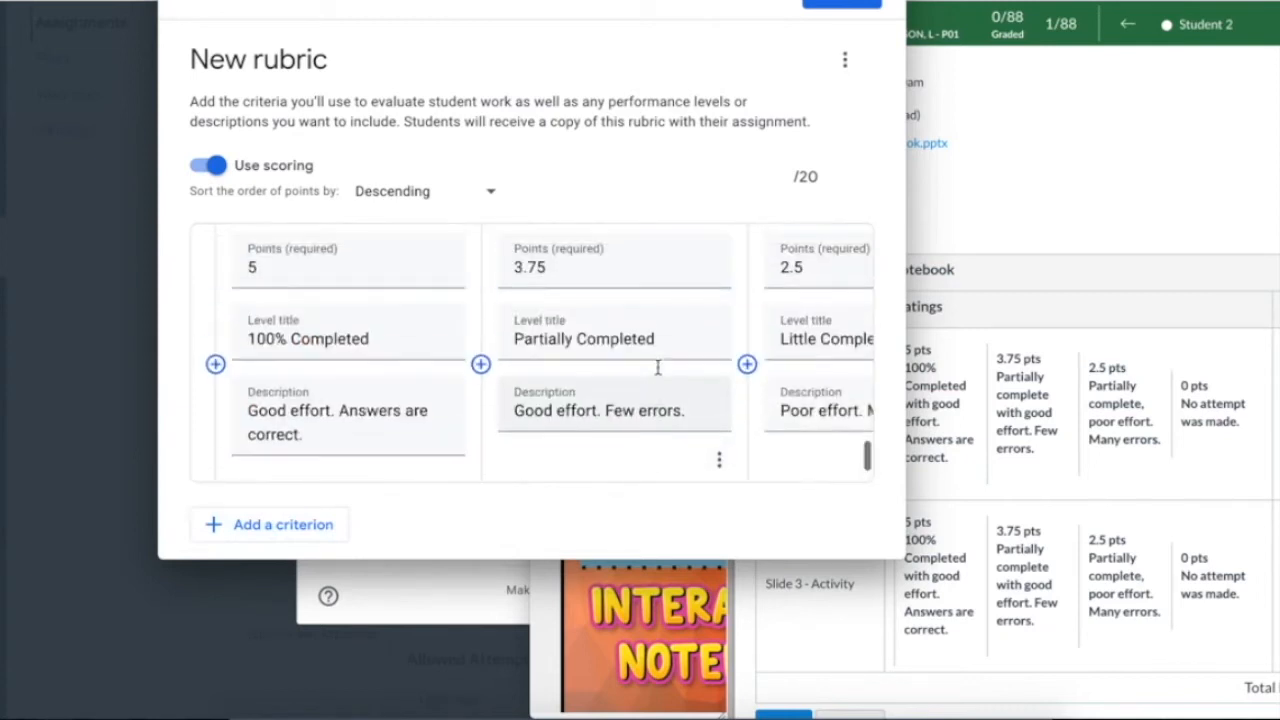
scroll(658, 373, right, 2)
scroll(658, 373, up, 2)
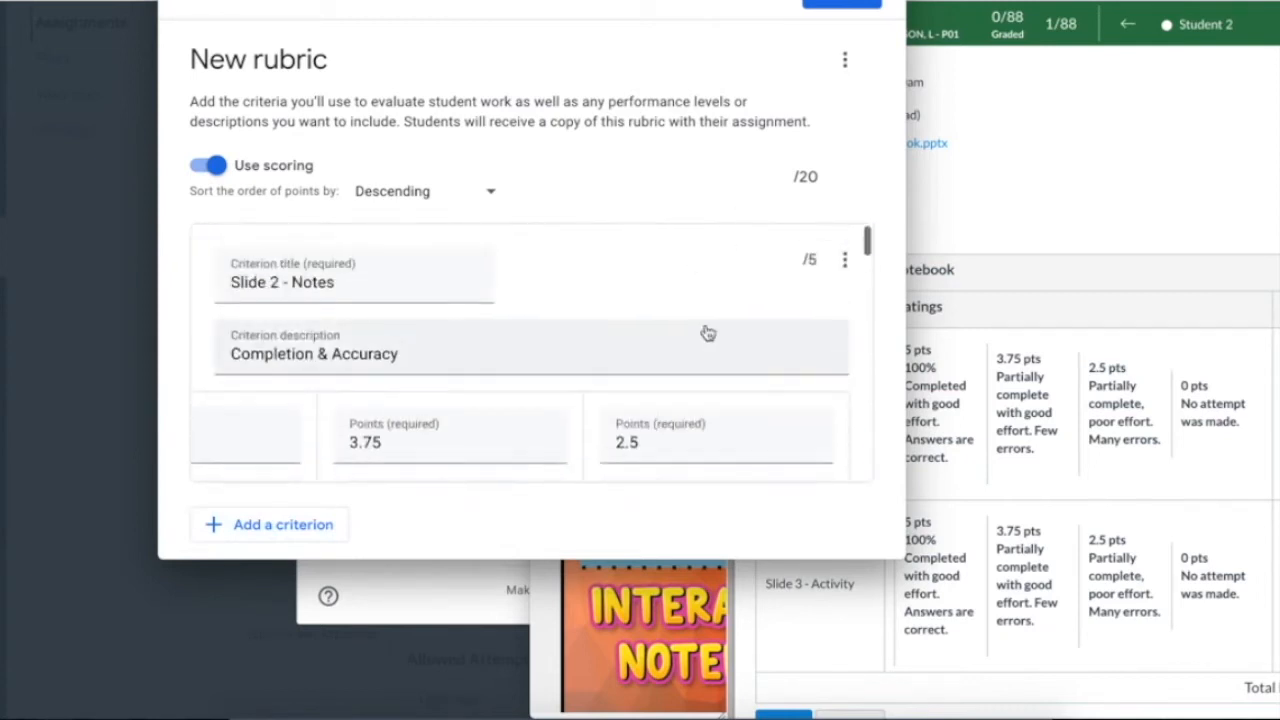
click(815, 5)
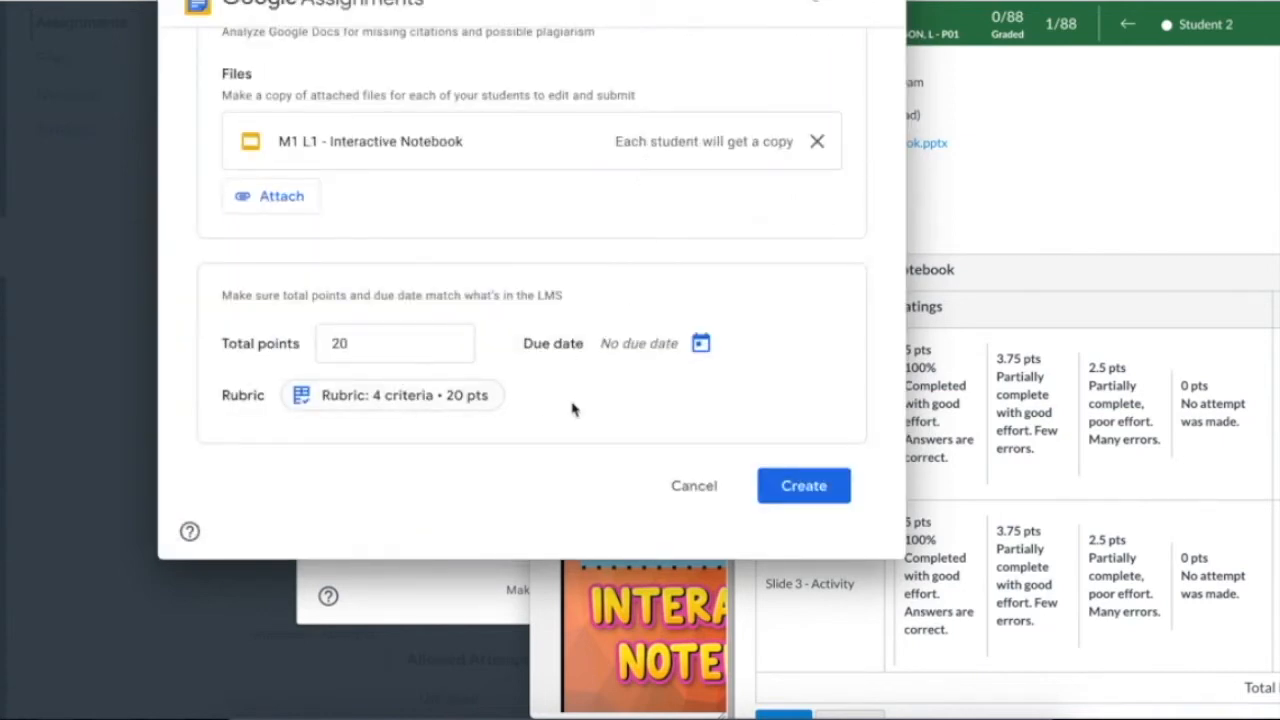
Set the due date to Sep 25, 2020, create the Google assignment and return to the Canvas external tool configuration
click(701, 347)
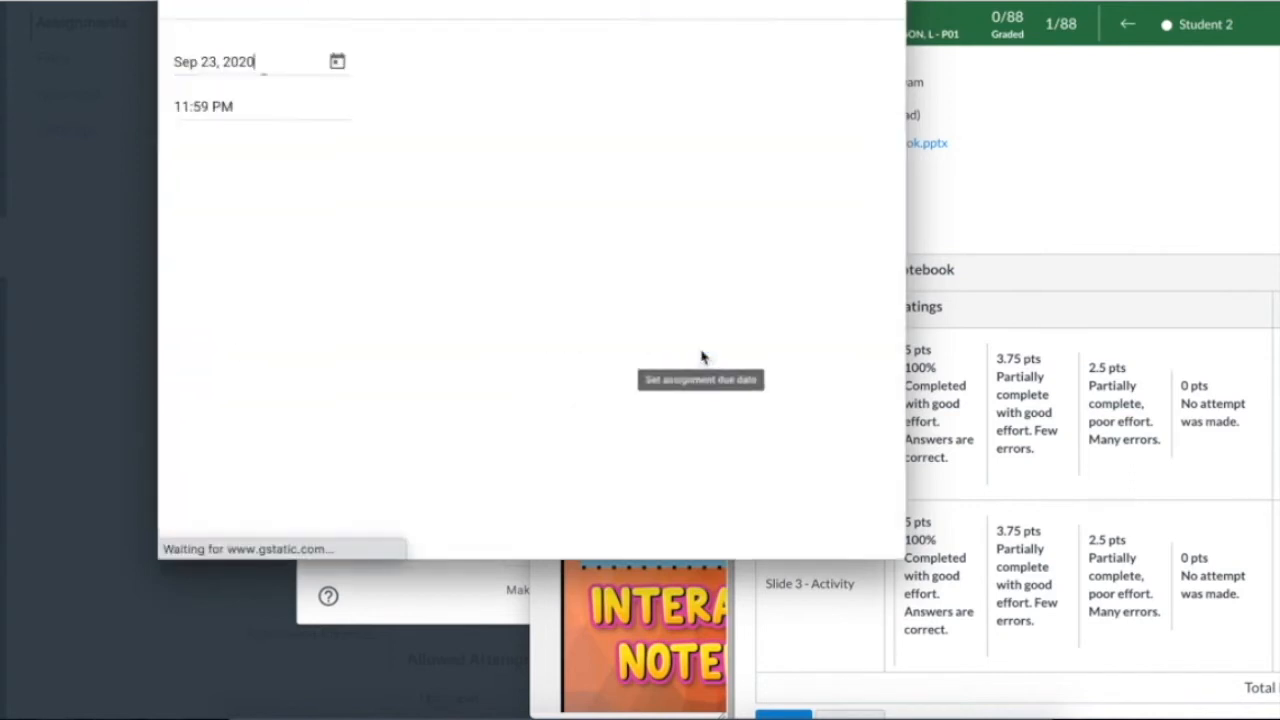
click(337, 61)
click(369, 274)
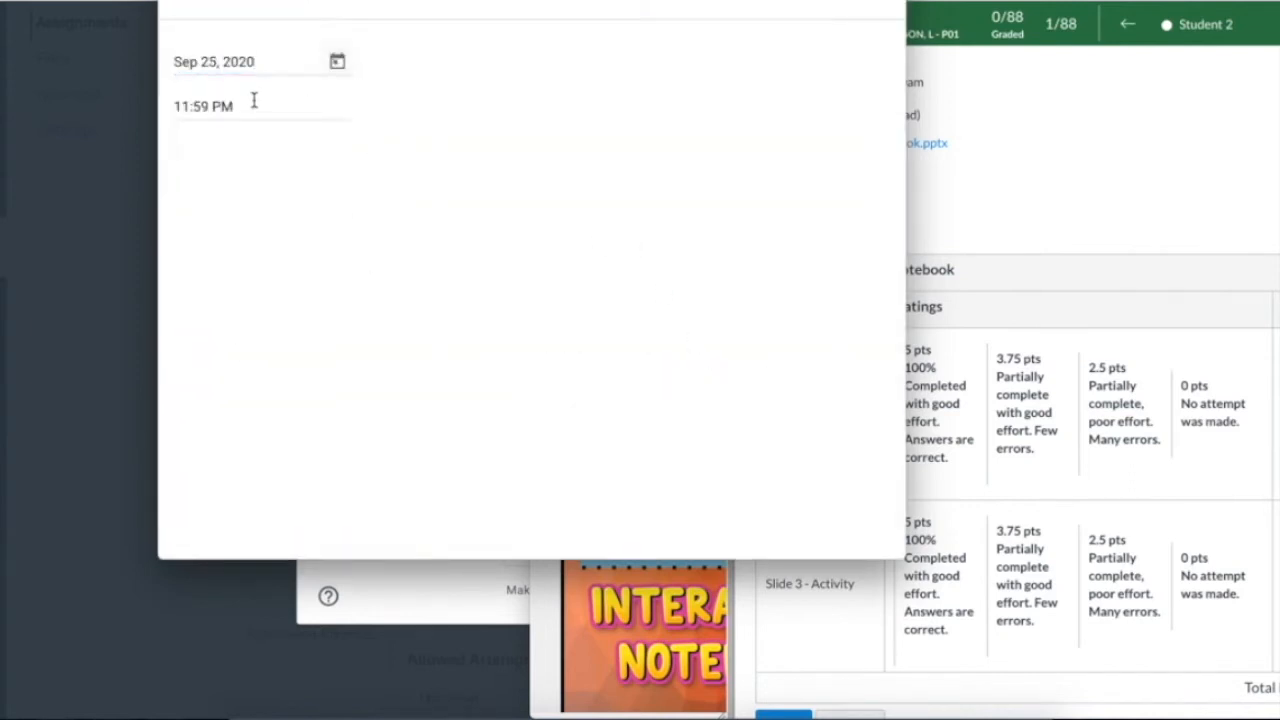
click(858, 7)
click(782, 500)
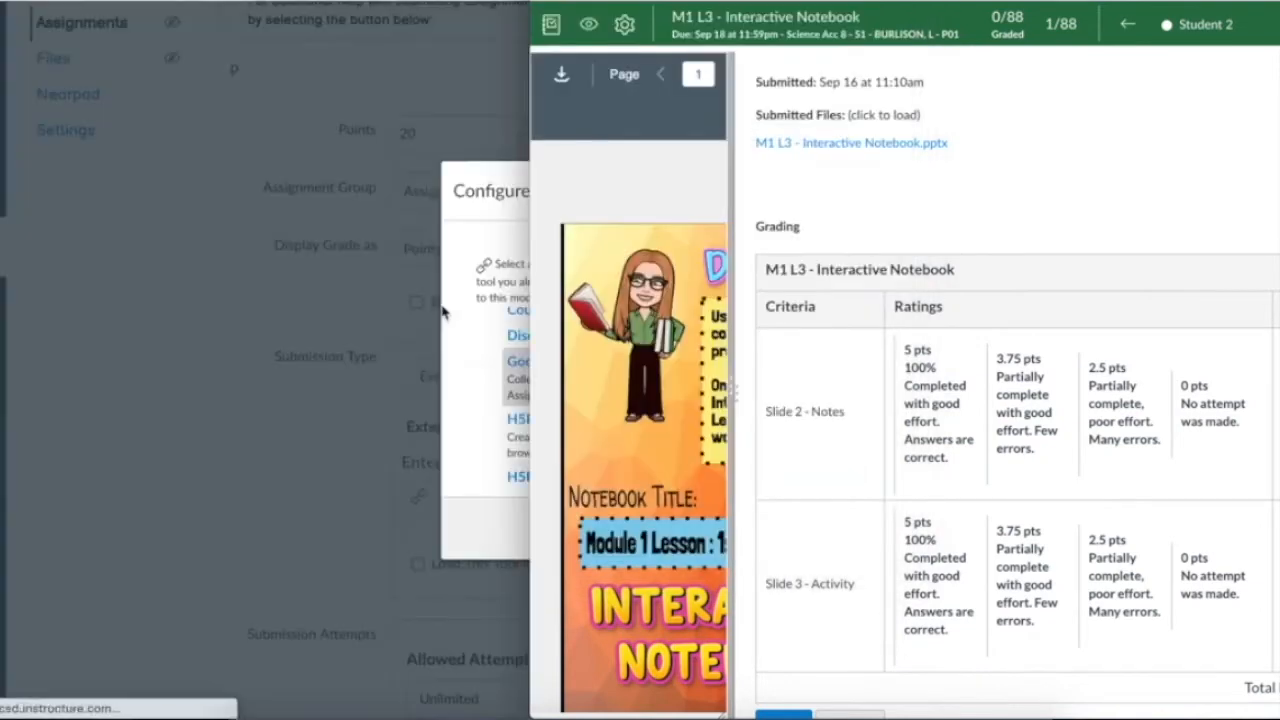
click(443, 309)
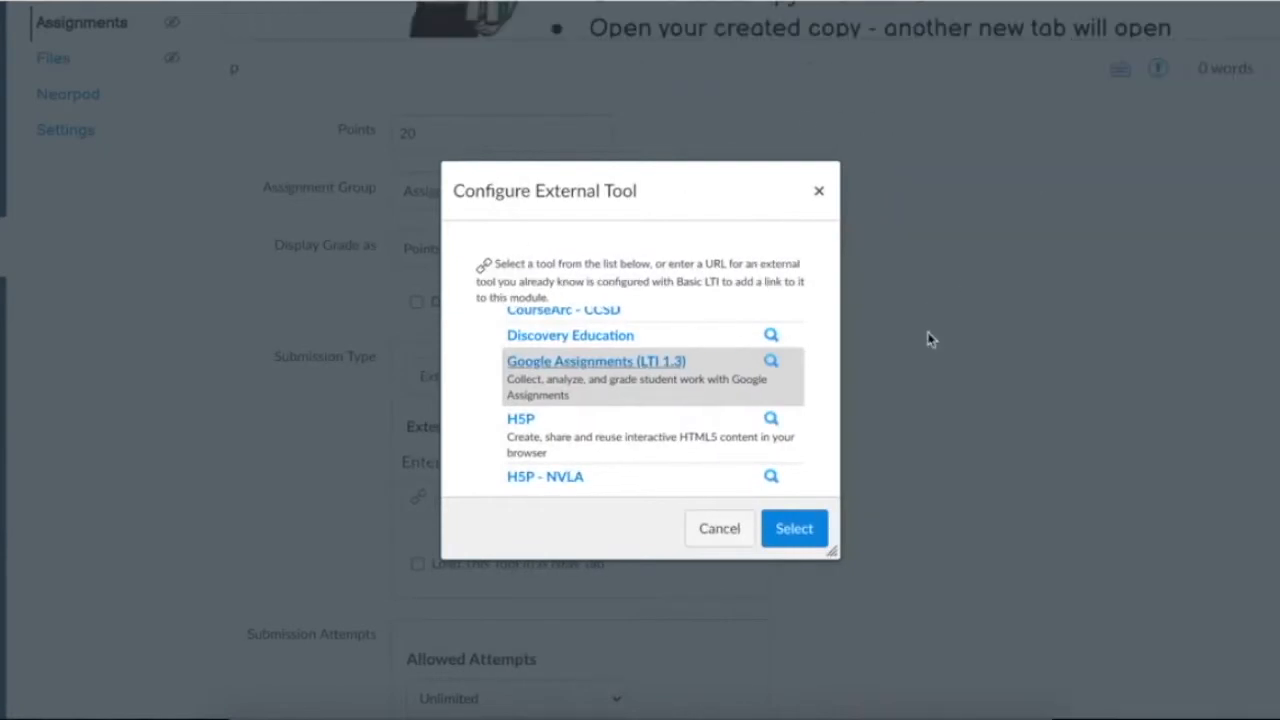
Link the Google Assignments (LTI 1.3) tool to the assignment and set the due date to Sep 25
click(812, 527)
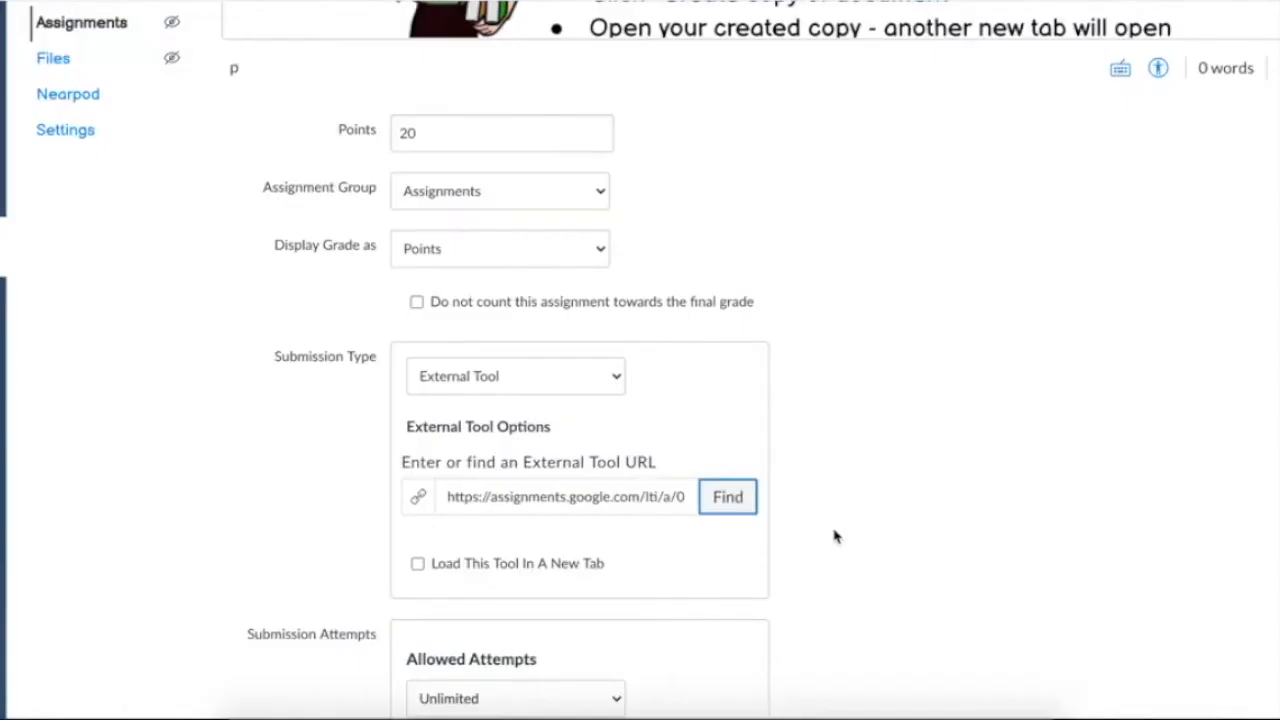
scroll(837, 534, down, 3)
scroll(837, 534, down, 2)
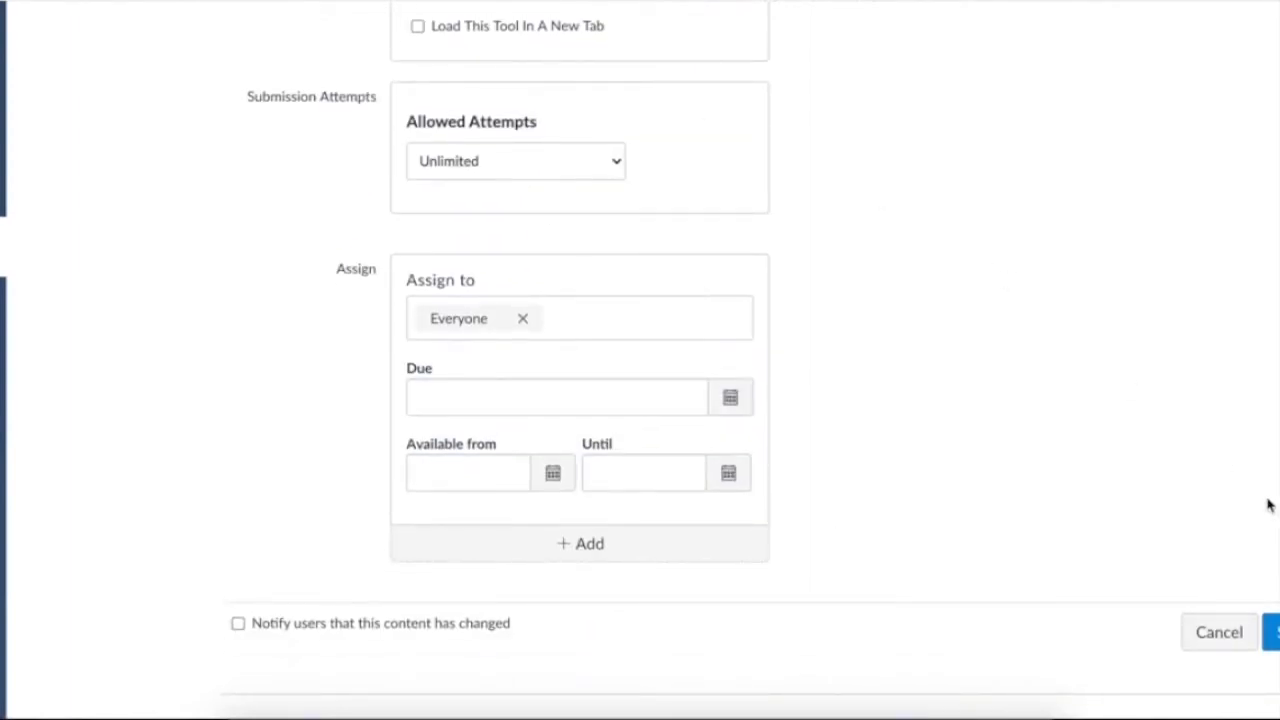
click(728, 400)
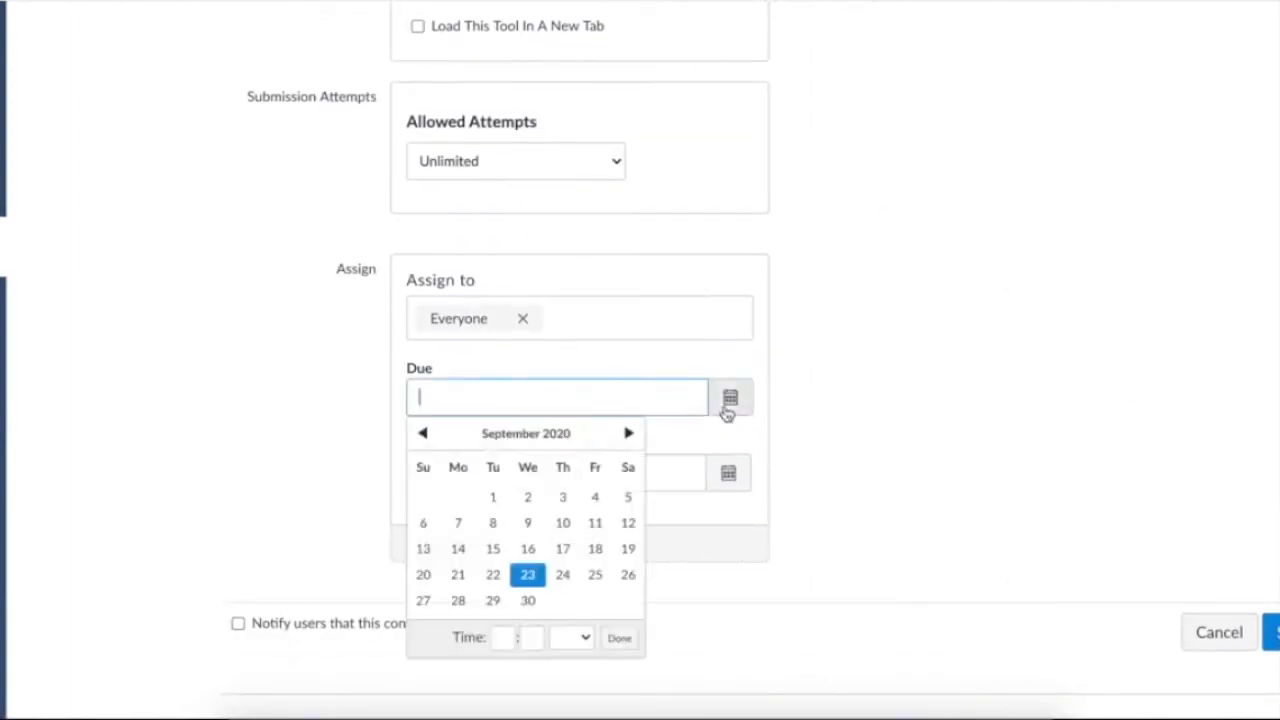
click(597, 578)
Set the assignment's Until date to Sep 25 and save the assignment
click(729, 492)
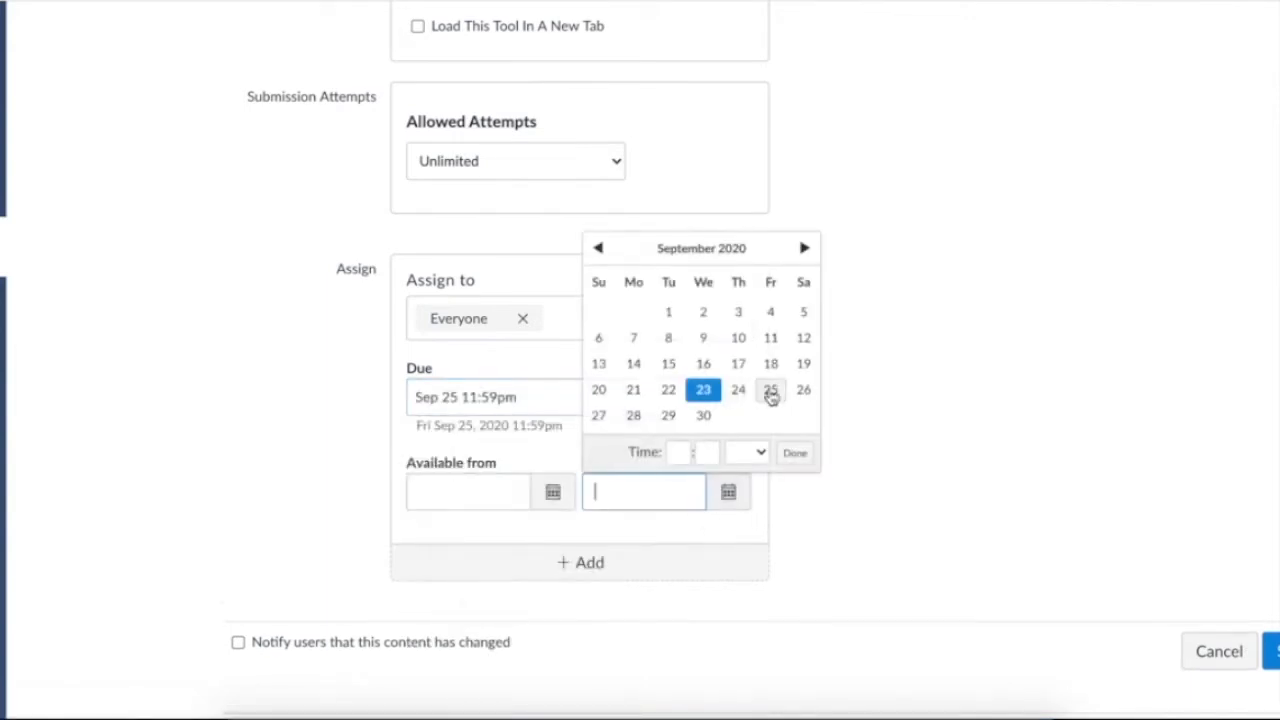
click(770, 390)
click(996, 475)
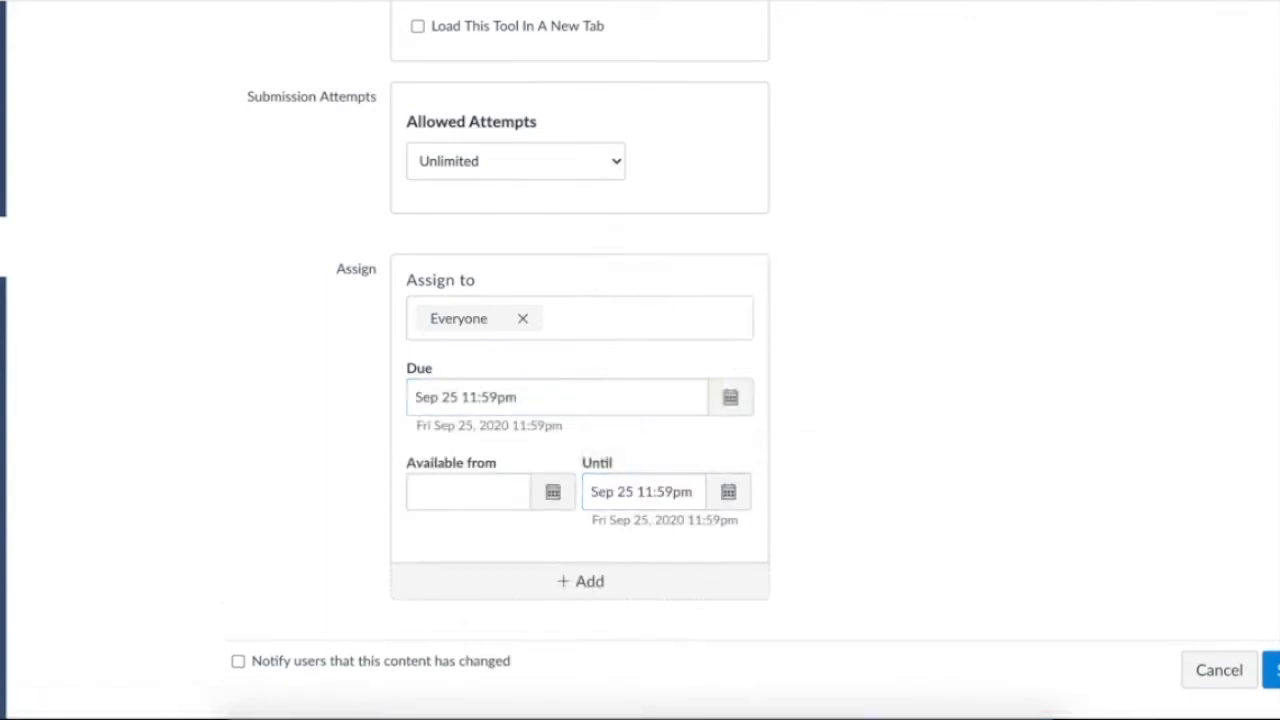
click(1271, 670)
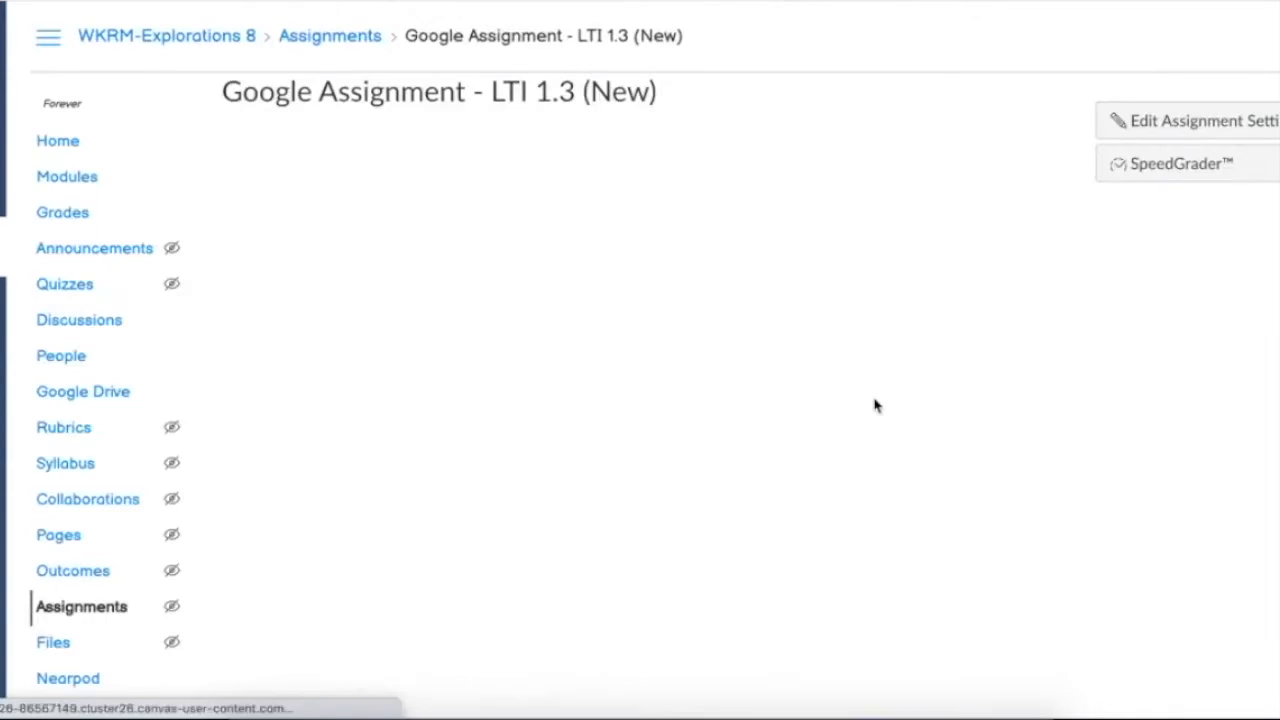
Review the saved LTI 1.3 assignment page, including its instructions, embedded Google Assignments settings and student submissions area
scroll(874, 405, down, 3)
scroll(874, 405, up, 3)
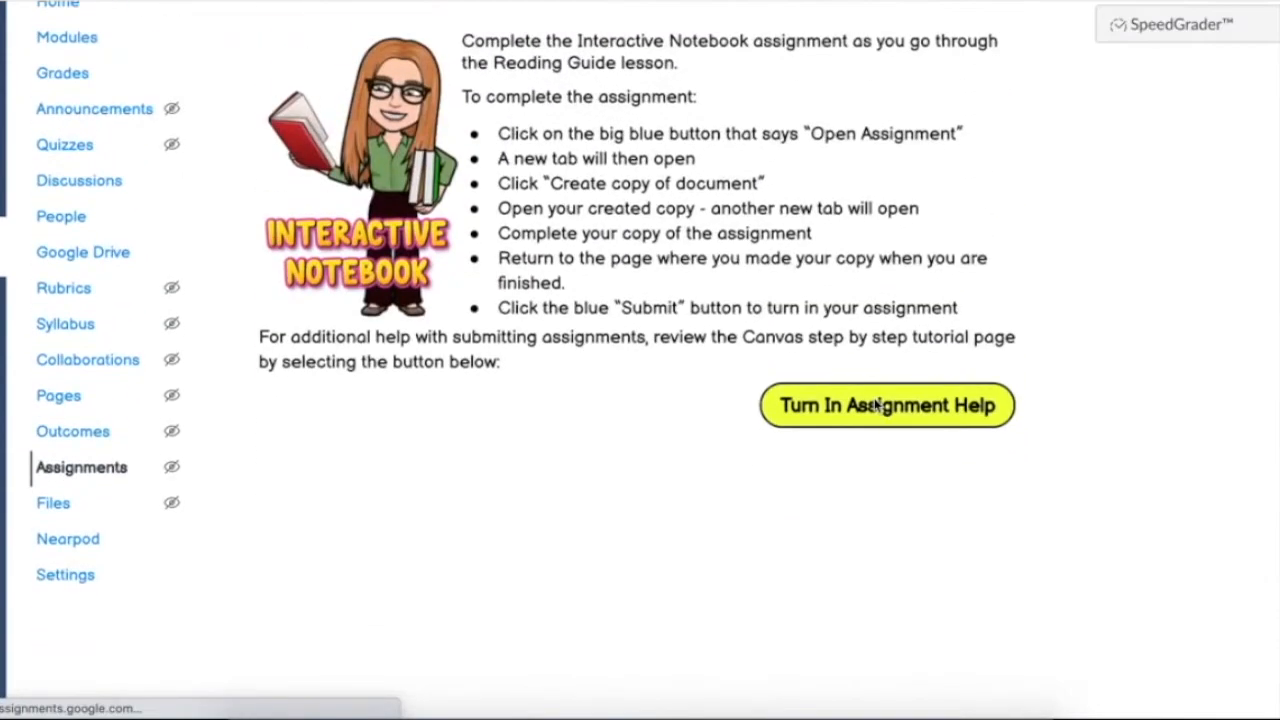
scroll(874, 405, down, 3)
scroll(1134, 429, down, 2)
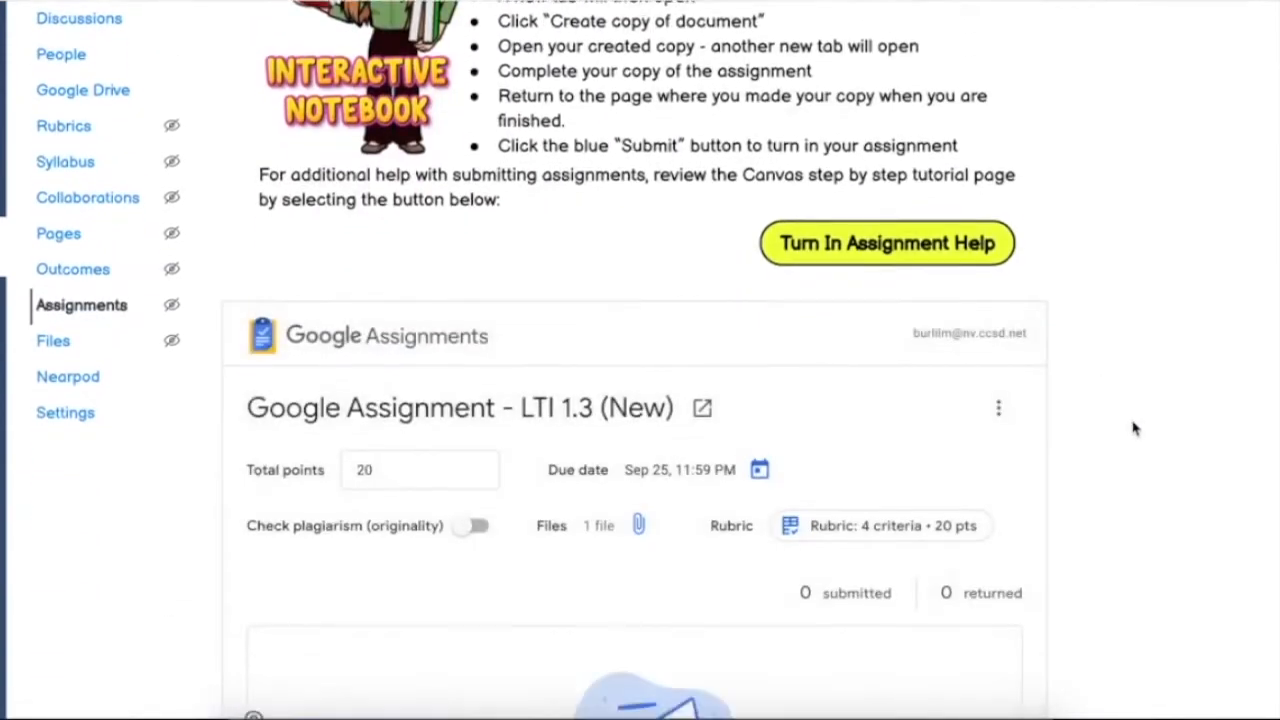
scroll(700, 517, down, 2)
scroll(700, 517, down, 1)
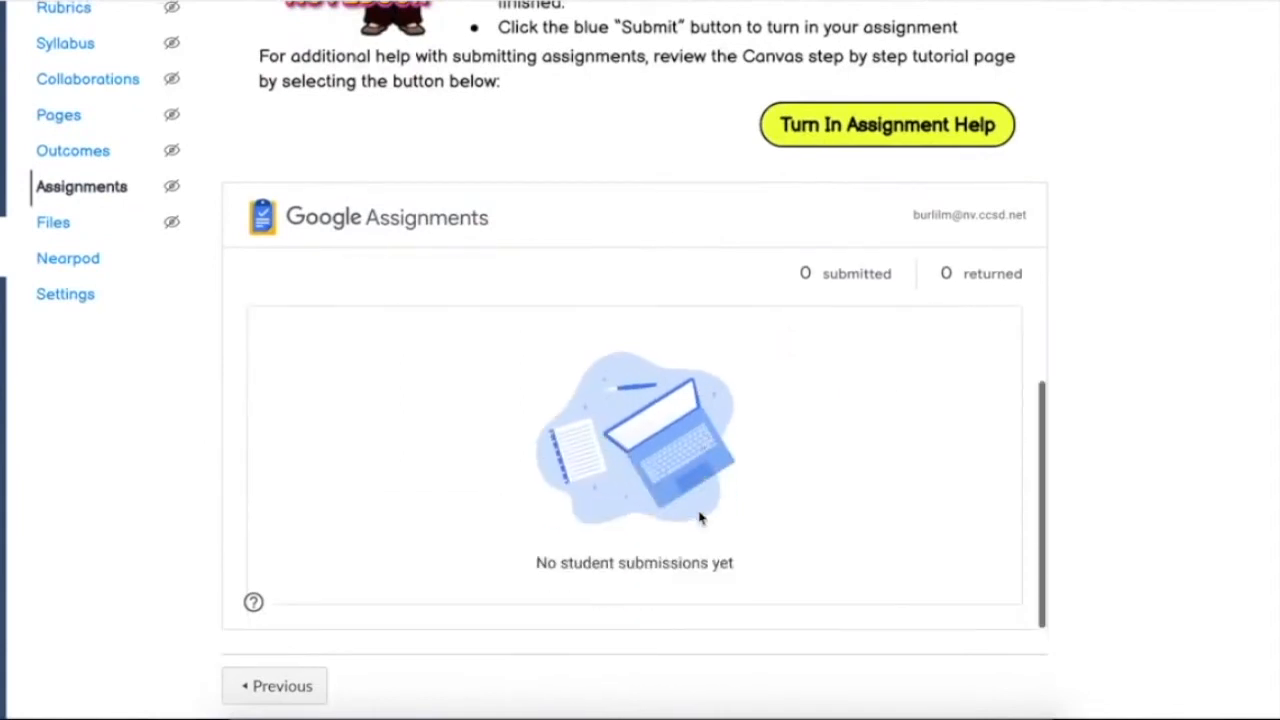
scroll(700, 517, up, 1)
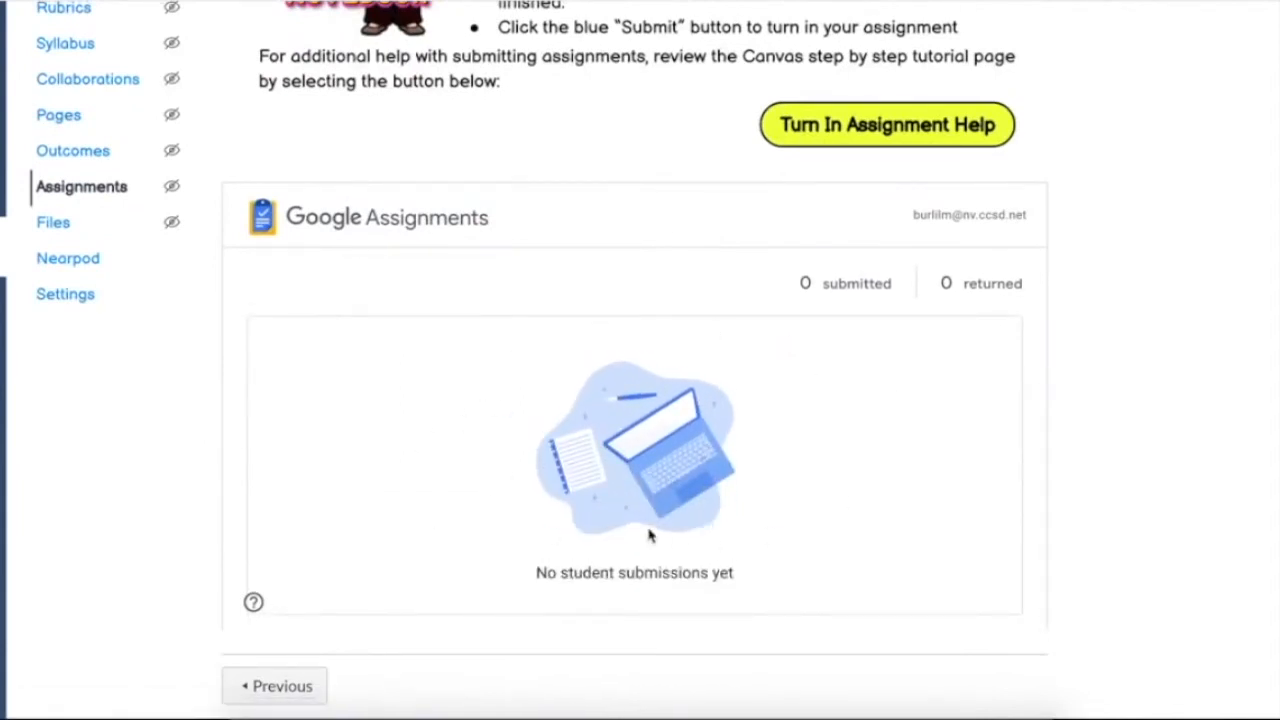
scroll(687, 519, up, 4)
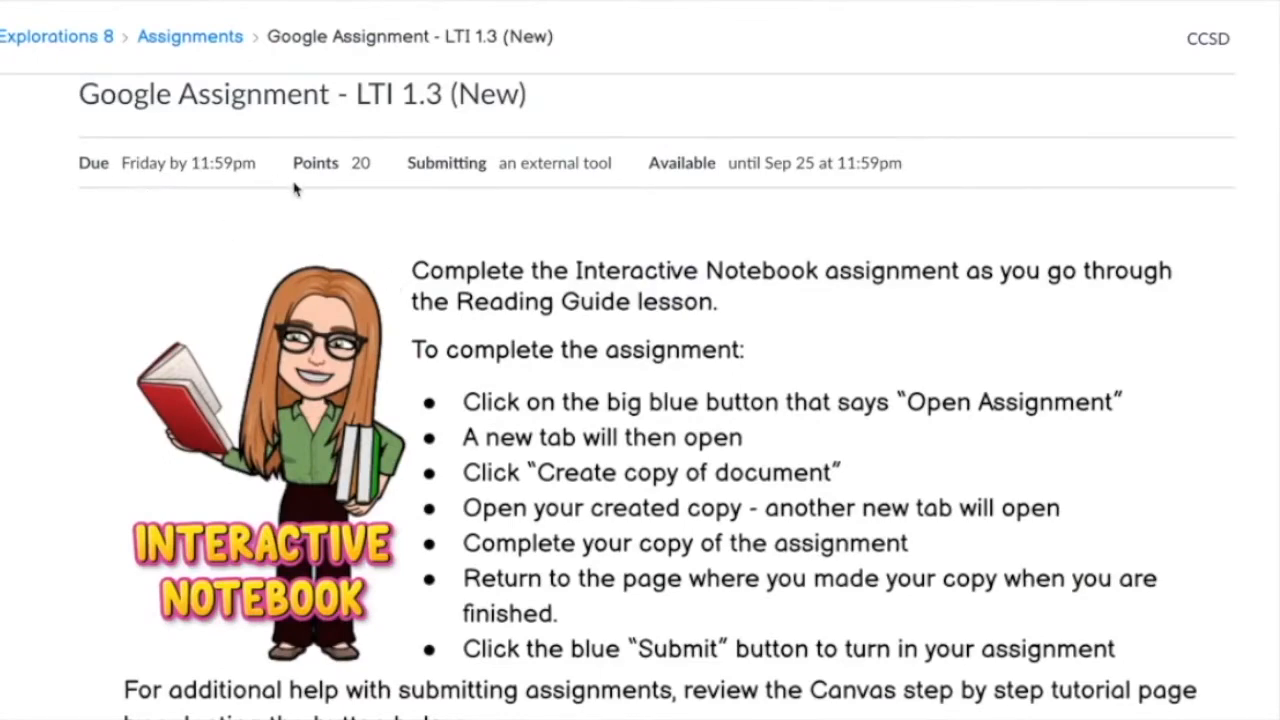
Examine the student's assignment page for the availability details, the completion instructions and the embedded Google Assignments section
scroll(503, 280, down, 2)
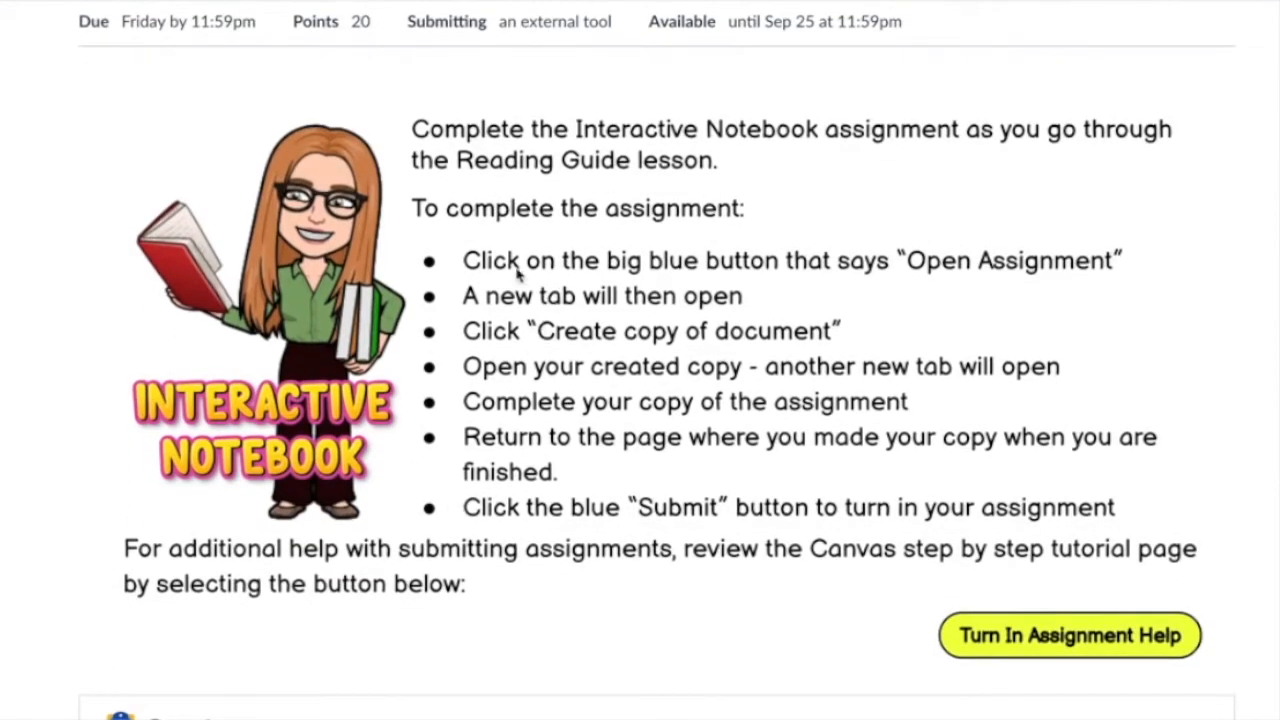
scroll(500, 496, up, 1)
scroll(500, 496, up, 2)
scroll(500, 496, down, 7)
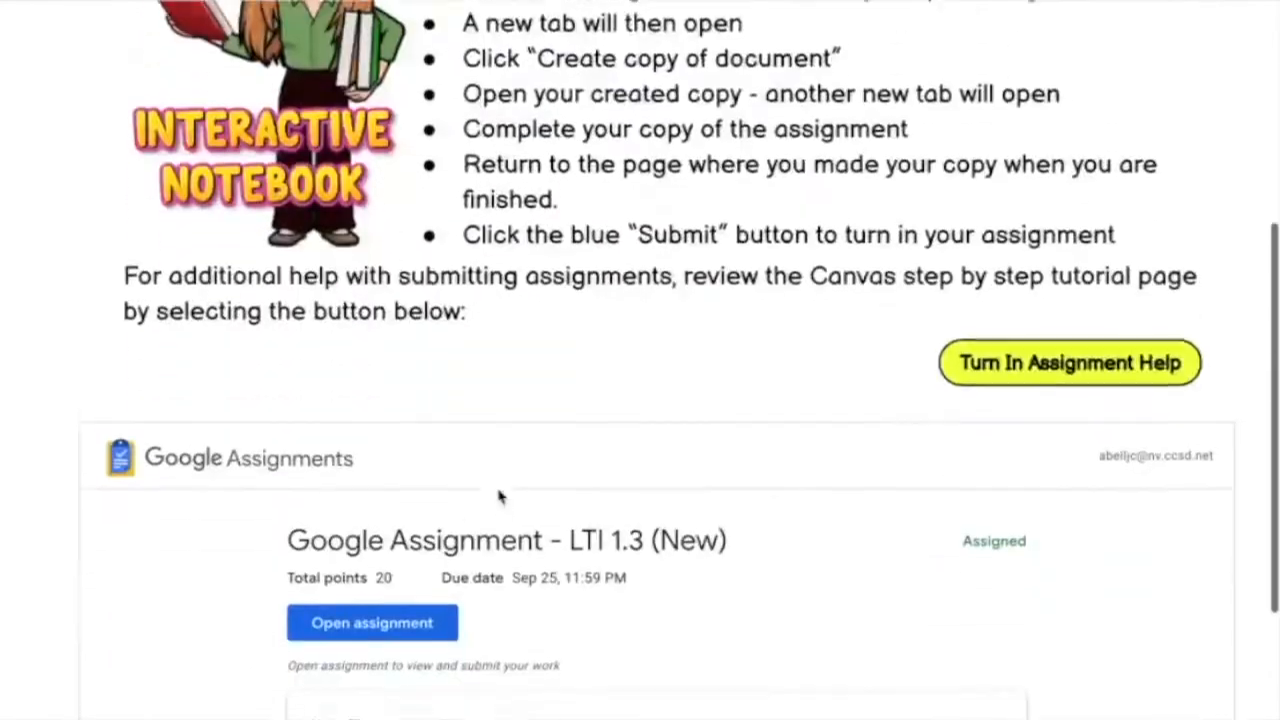
scroll(500, 496, up, 2)
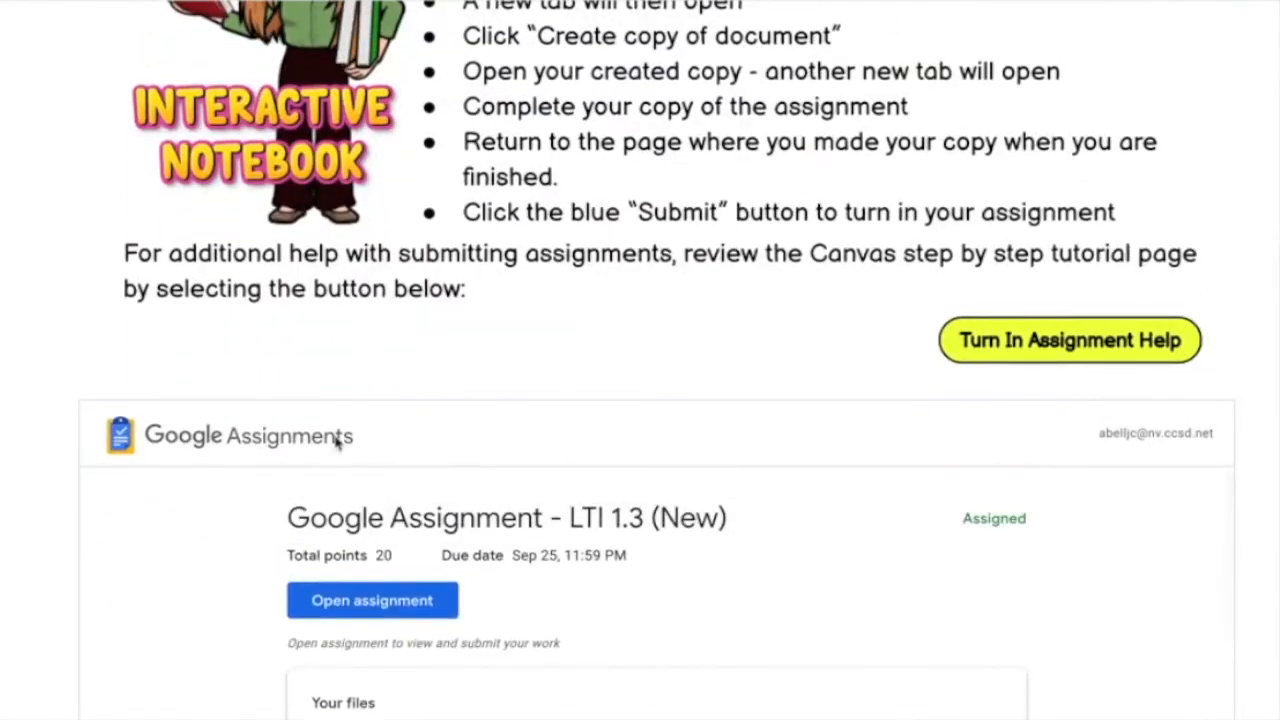
scroll(343, 437, down, 2)
scroll(54, 497, up, 1)
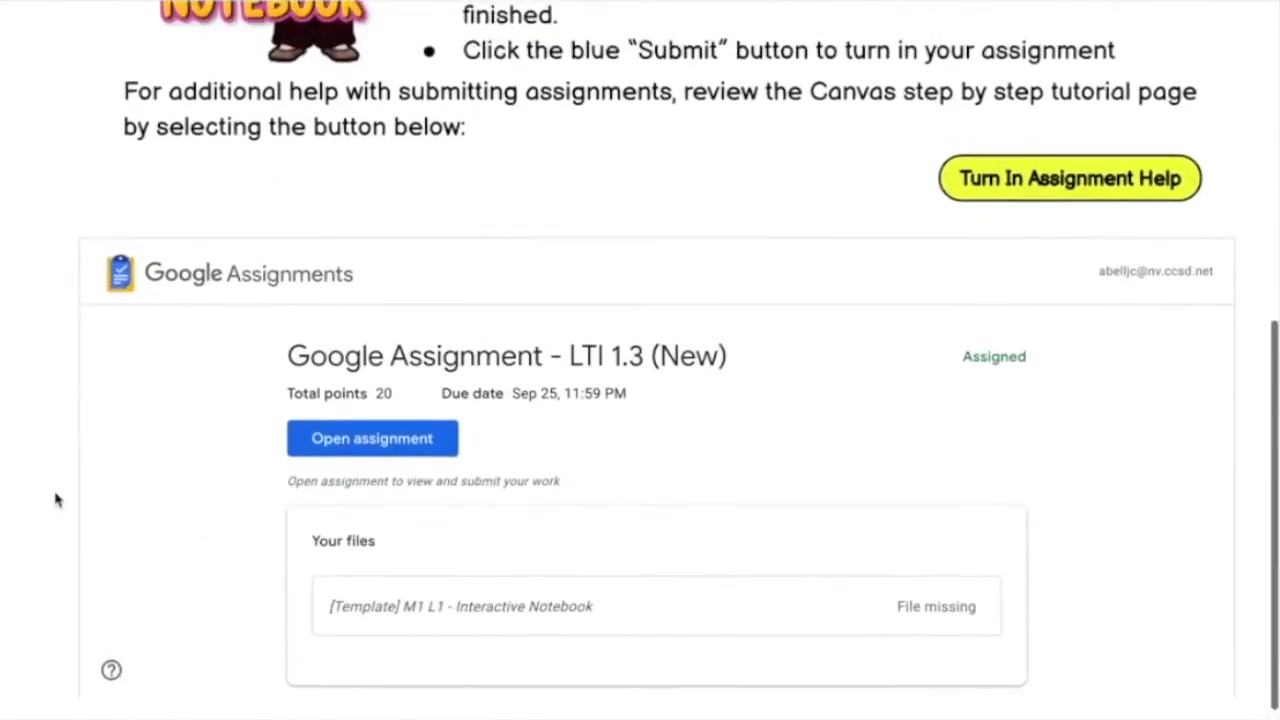
scroll(178, 487, down, 1)
scroll(178, 487, up, 1)
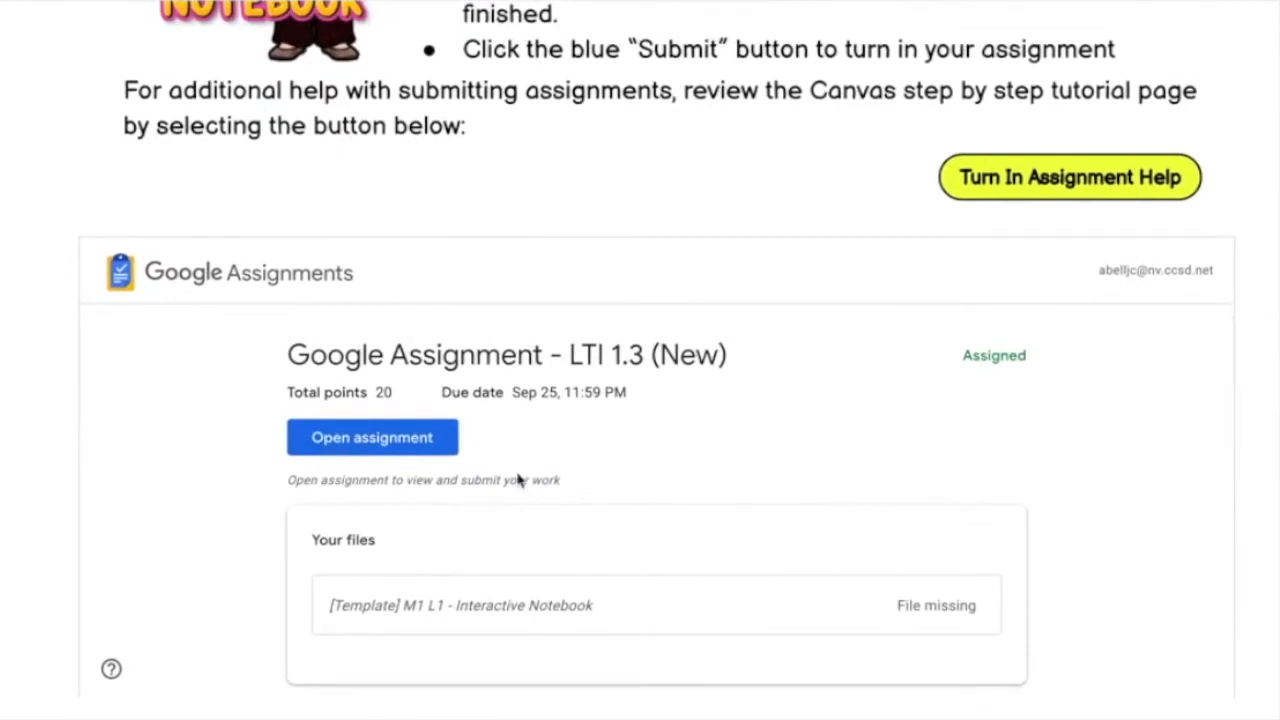
Examine the student's file list and the rubric criteria from Slide 2 - Notes to Slide 5 - Notes
scroll(517, 480, down, 1)
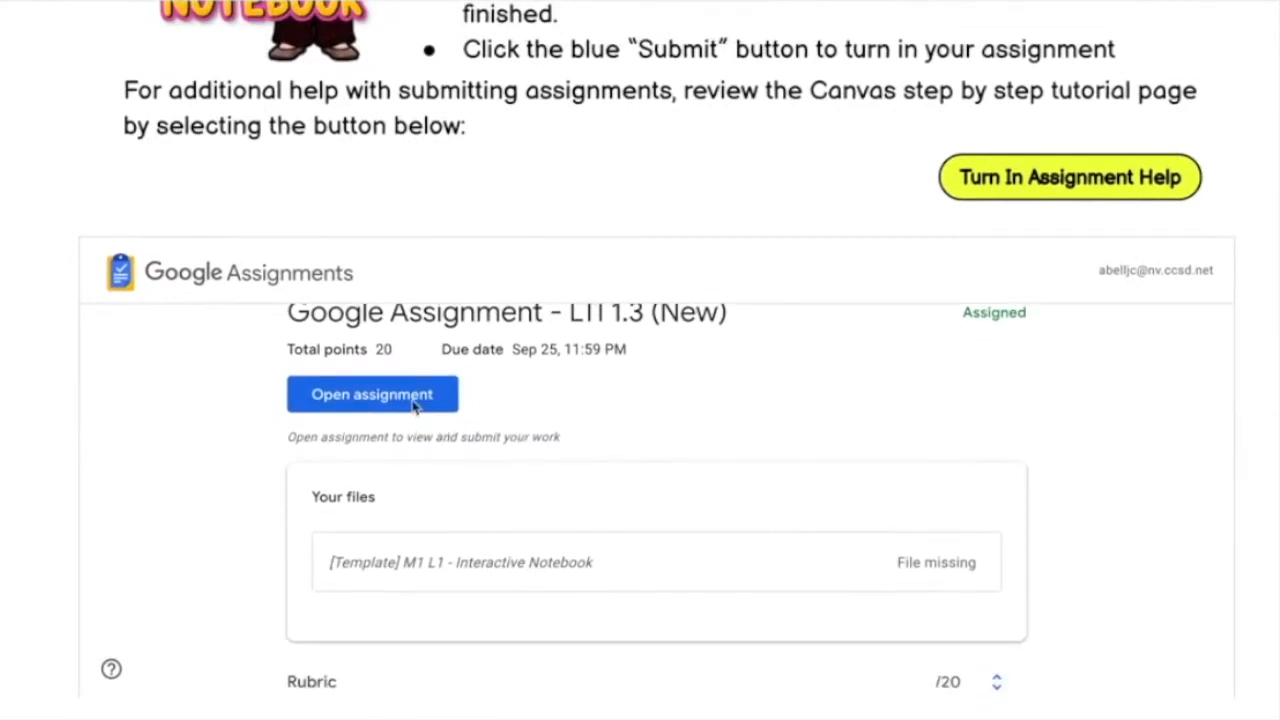
scroll(410, 557, down, 2)
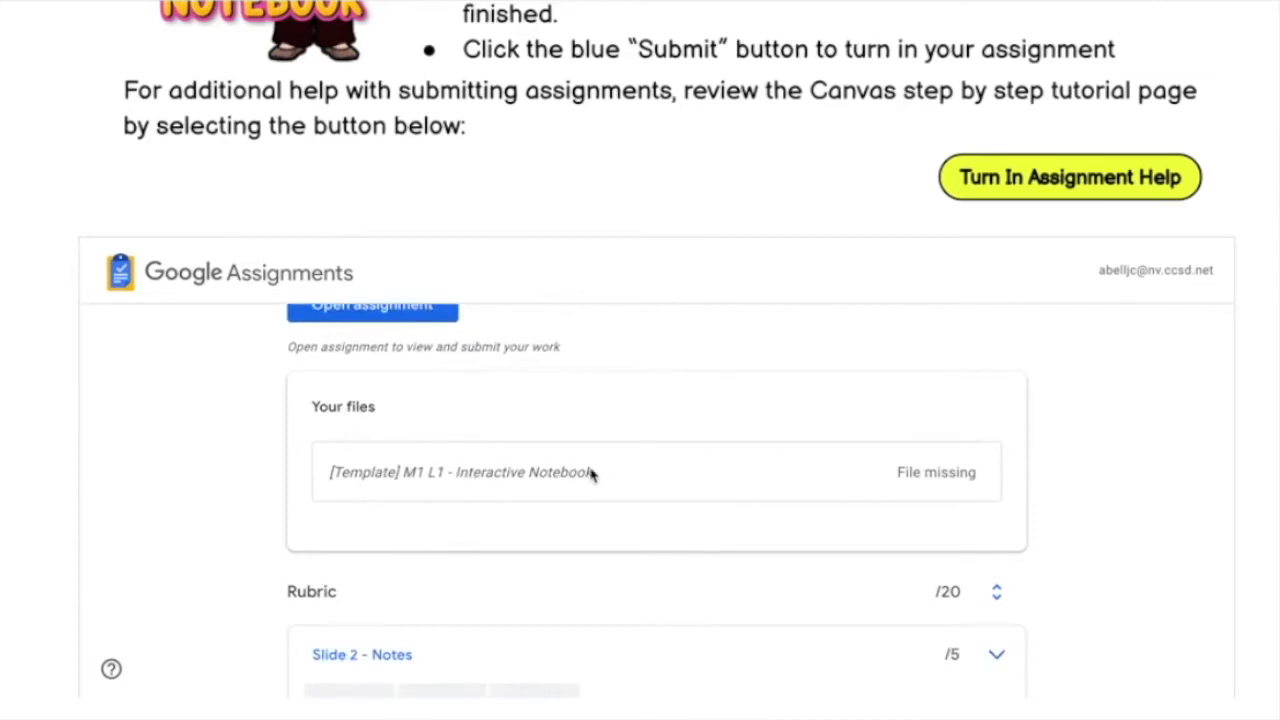
scroll(395, 480, down, 2)
scroll(395, 480, down, 4)
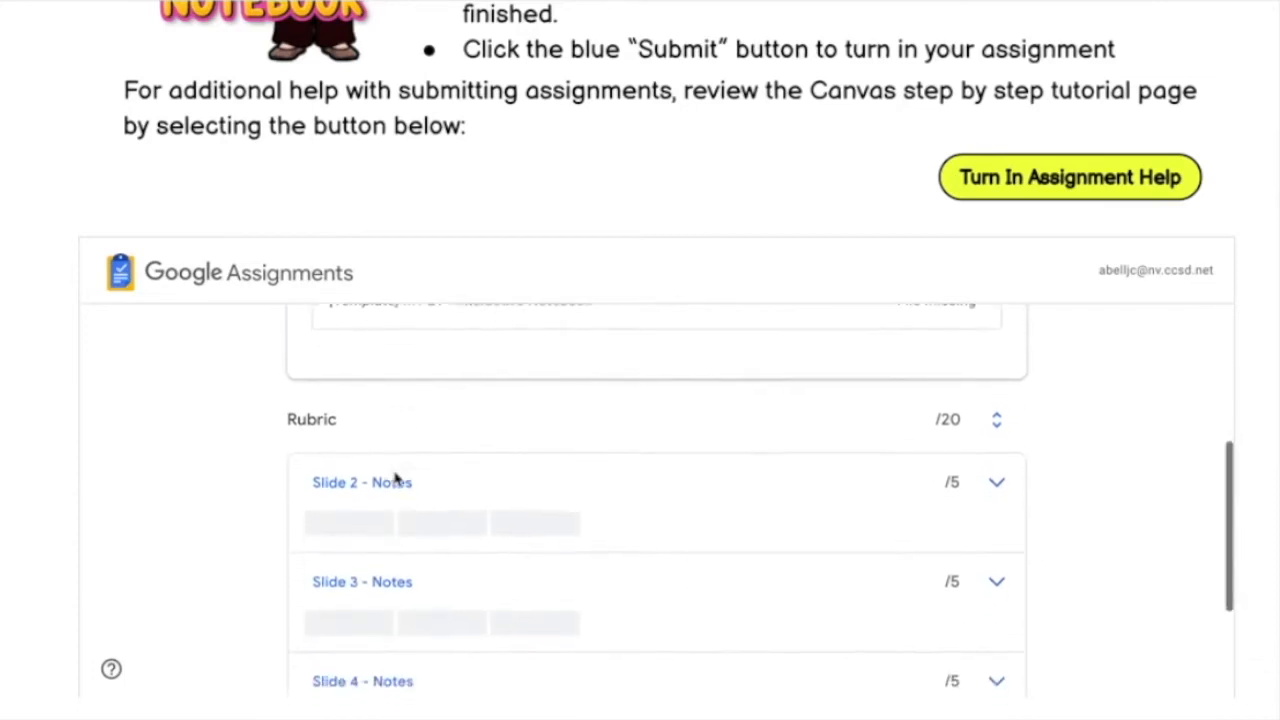
scroll(571, 577, down, 1)
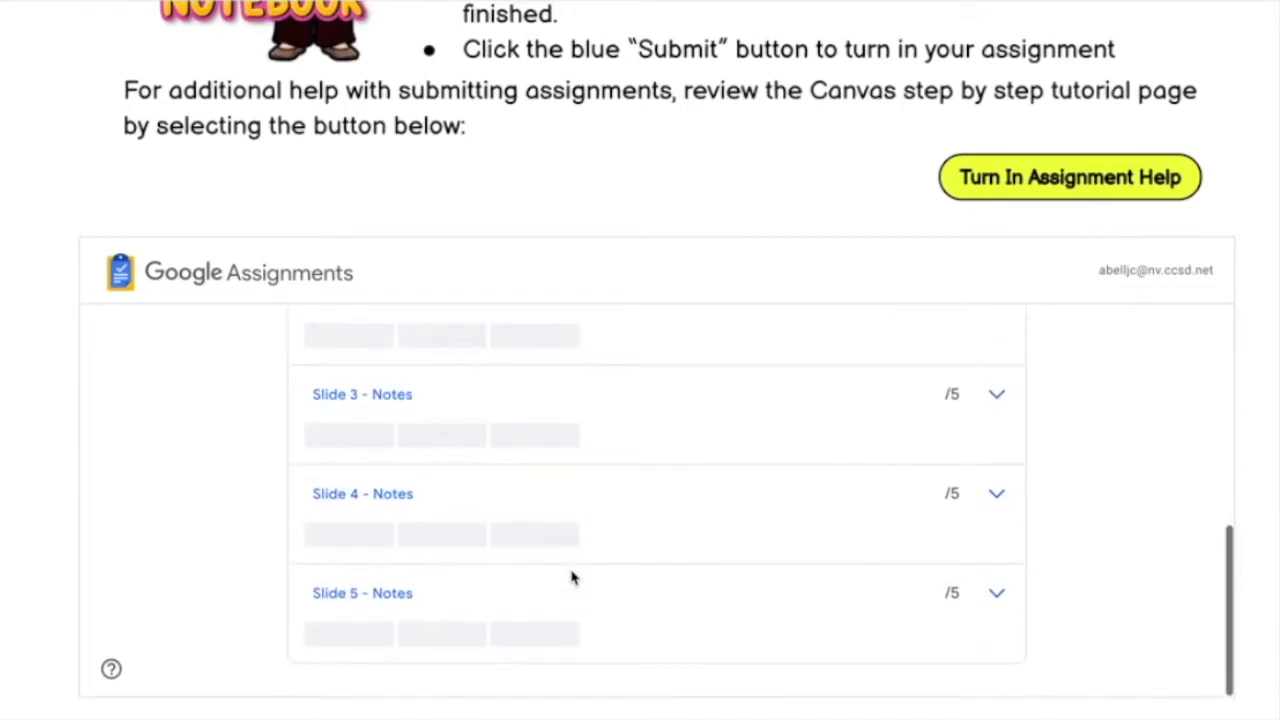
scroll(571, 577, up, 5)
scroll(571, 577, up, 1)
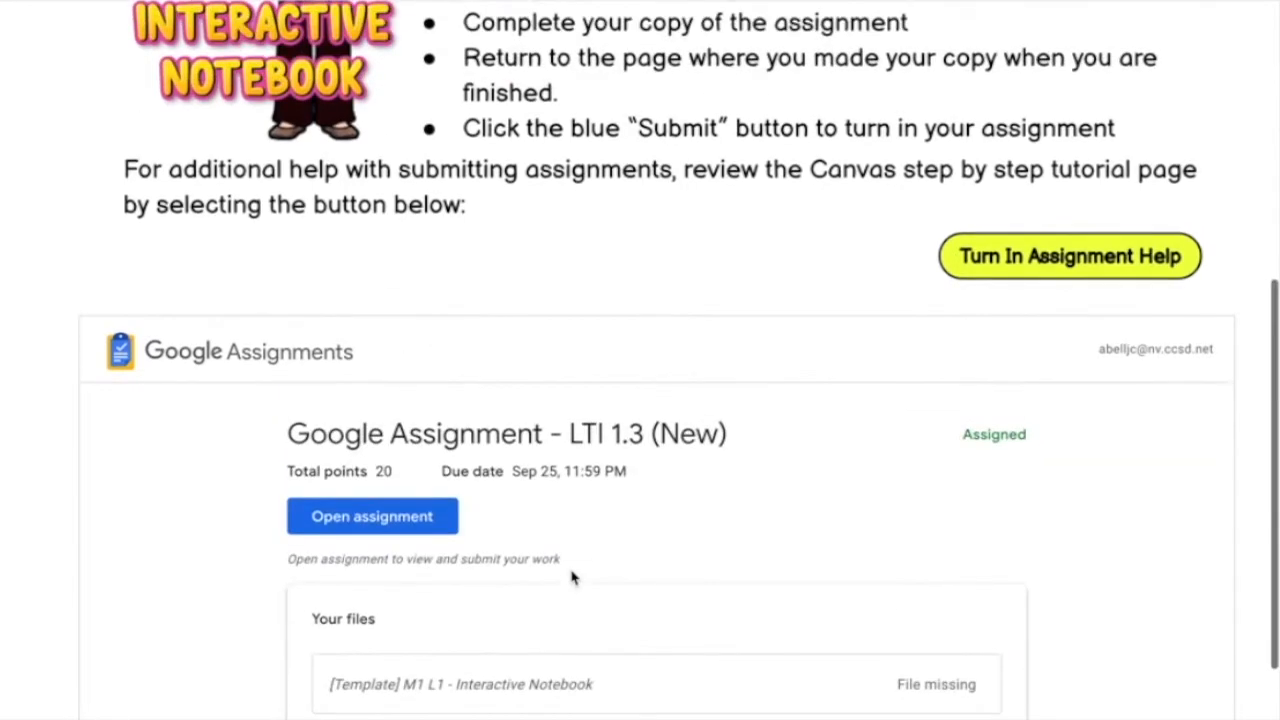
Open the Google assignment as the student, get a new copy of the M1 L1 - Interactive Notebook template and open it
click(386, 522)
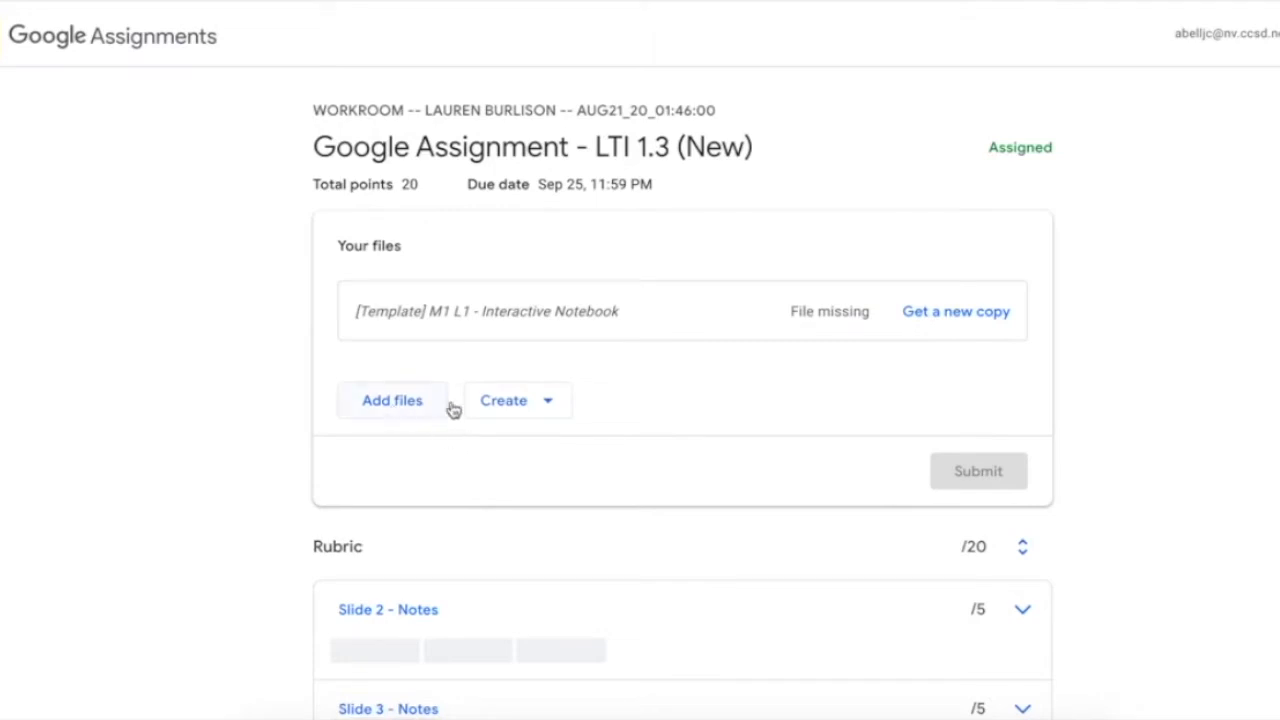
click(547, 405)
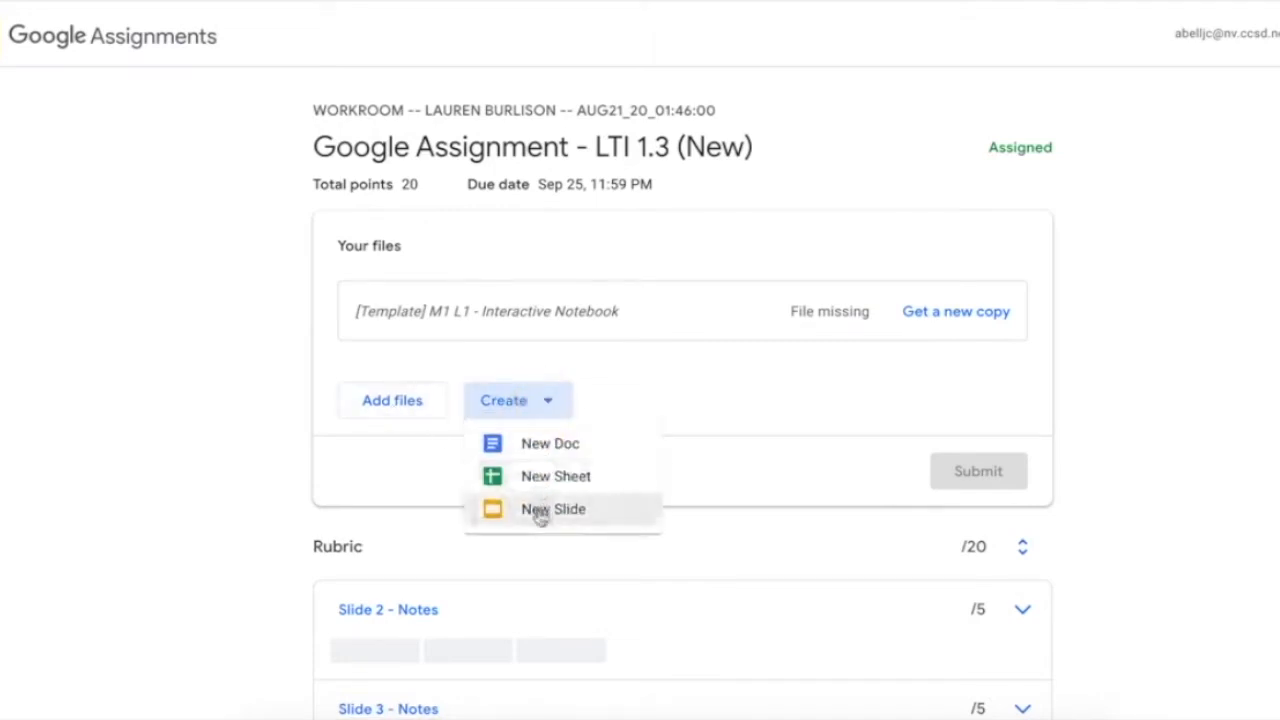
click(425, 355)
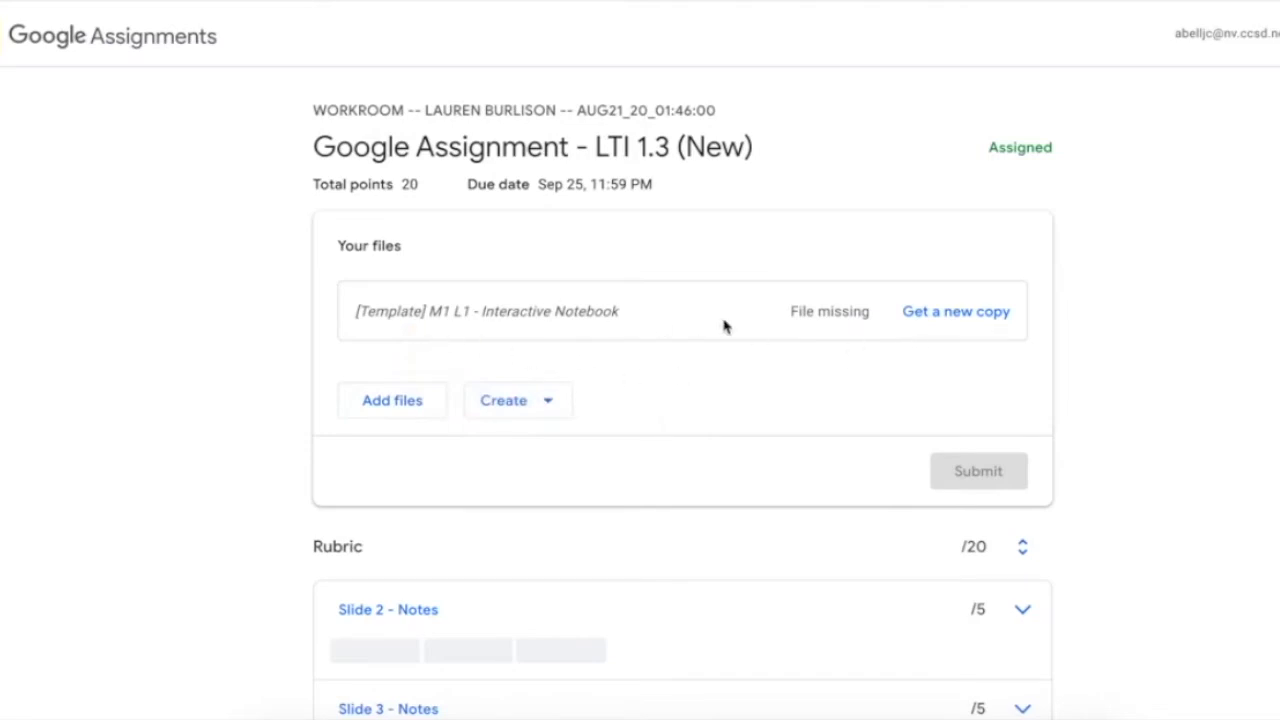
click(945, 322)
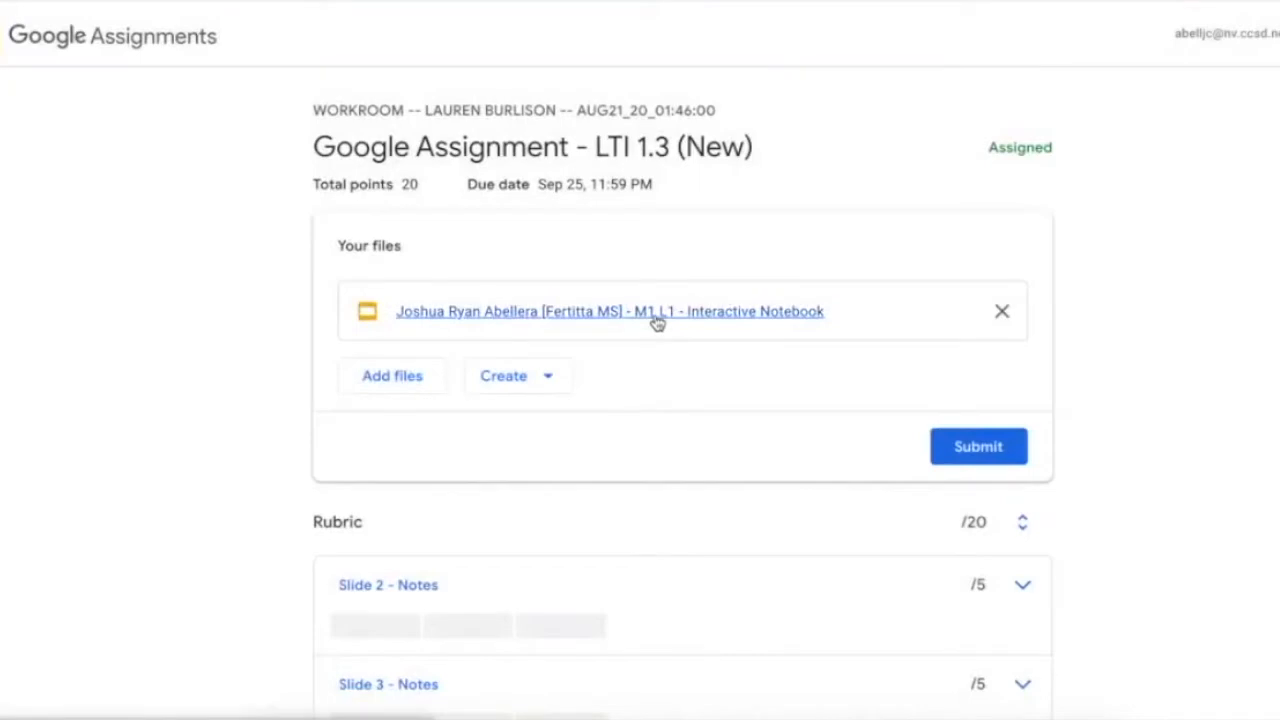
click(657, 318)
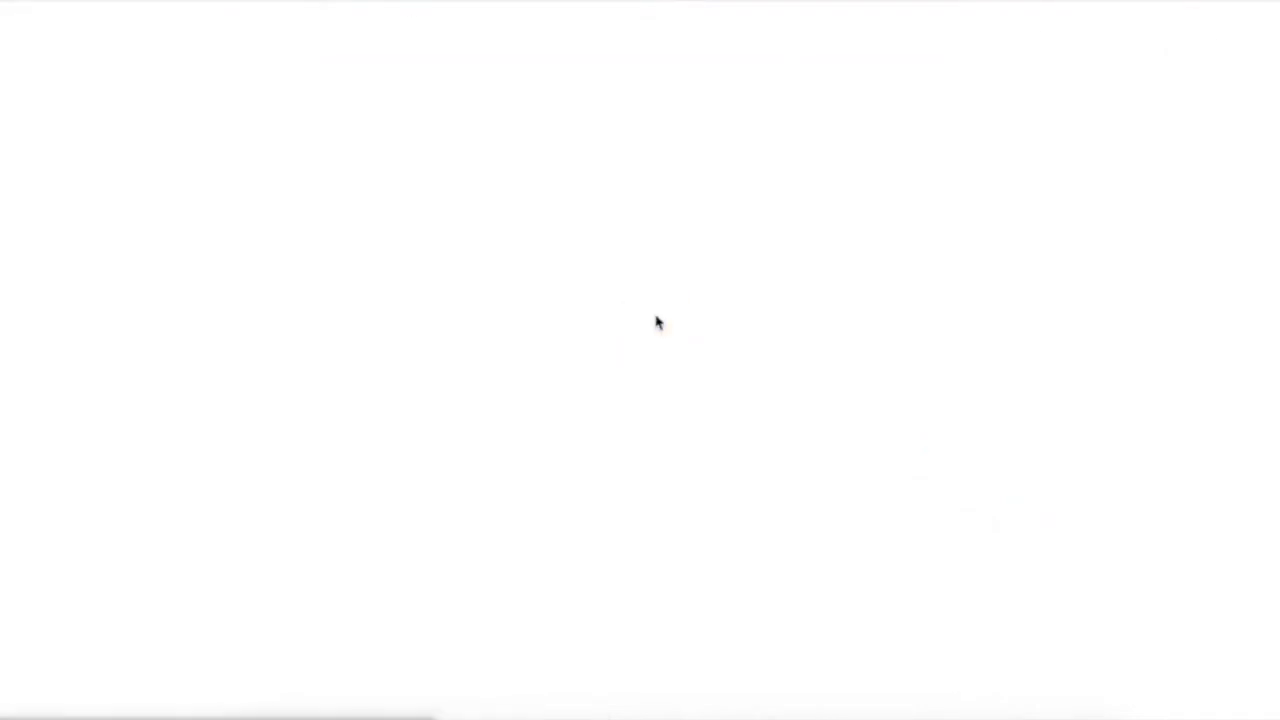
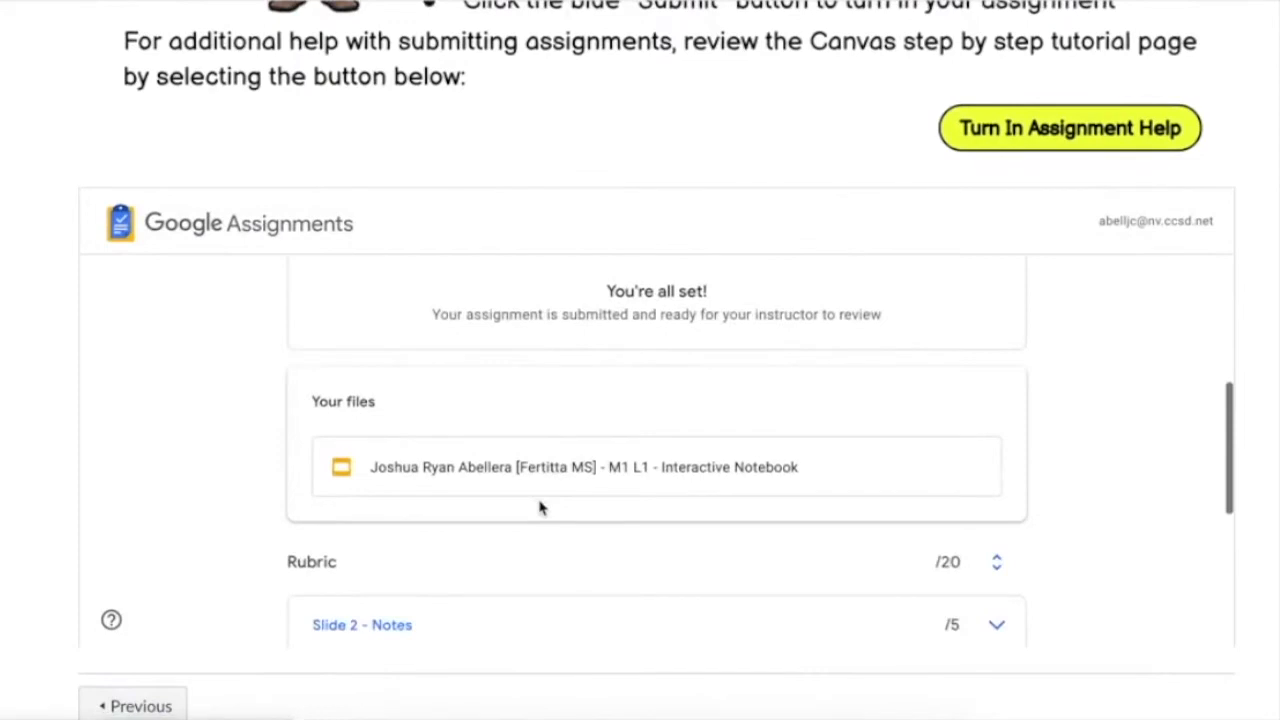
Review the student's submitted assignment, checking the submission status, the turned-in file and the rubric
scroll(600, 567, down, 4)
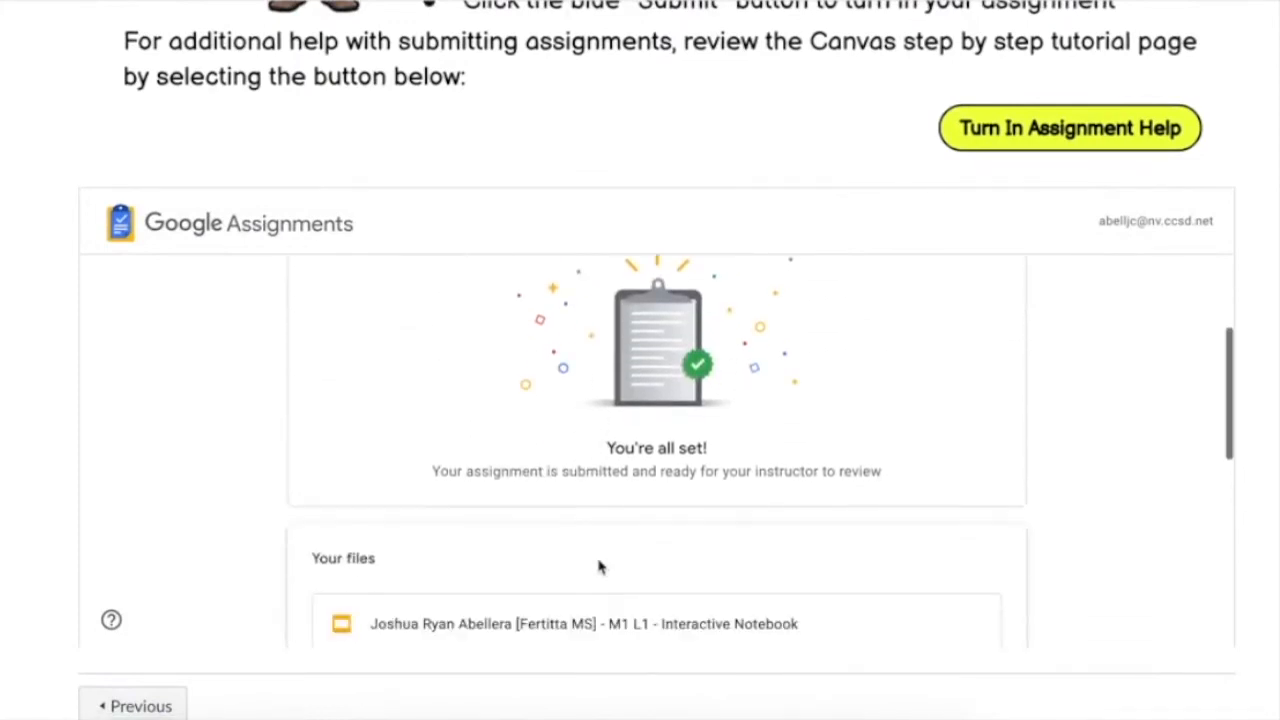
scroll(562, 404, down, 3)
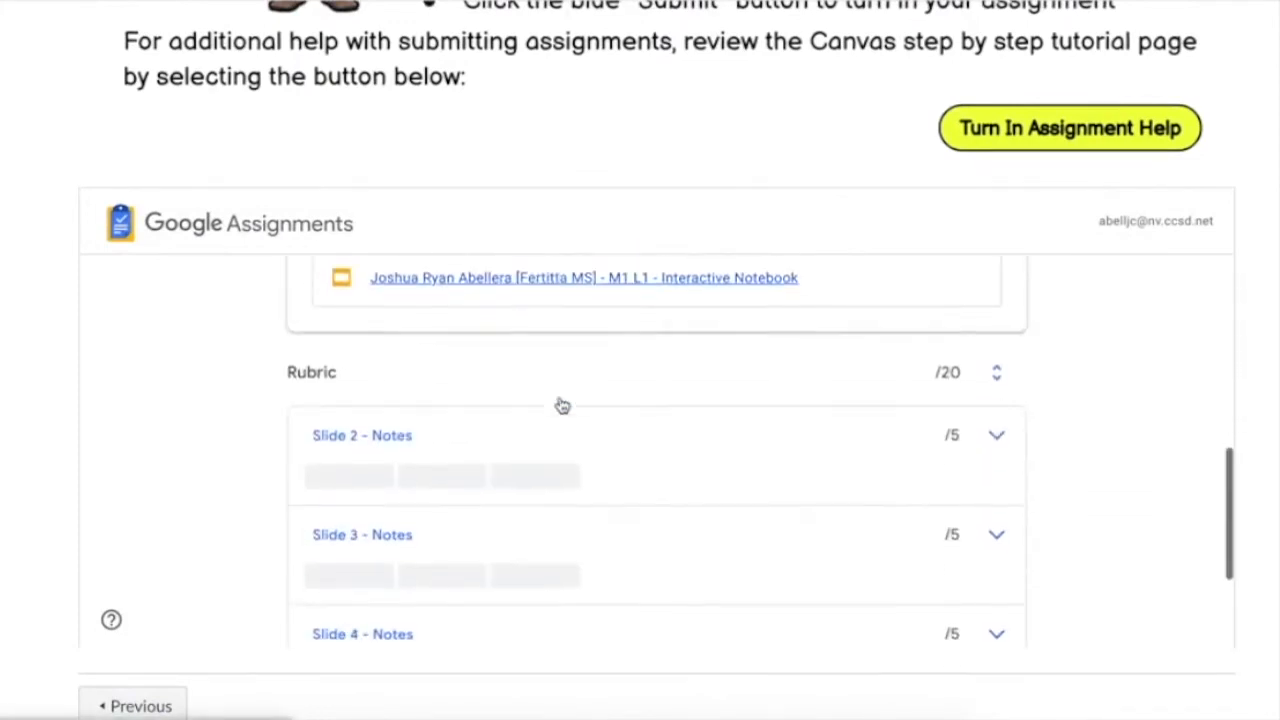
scroll(563, 406, up, 2)
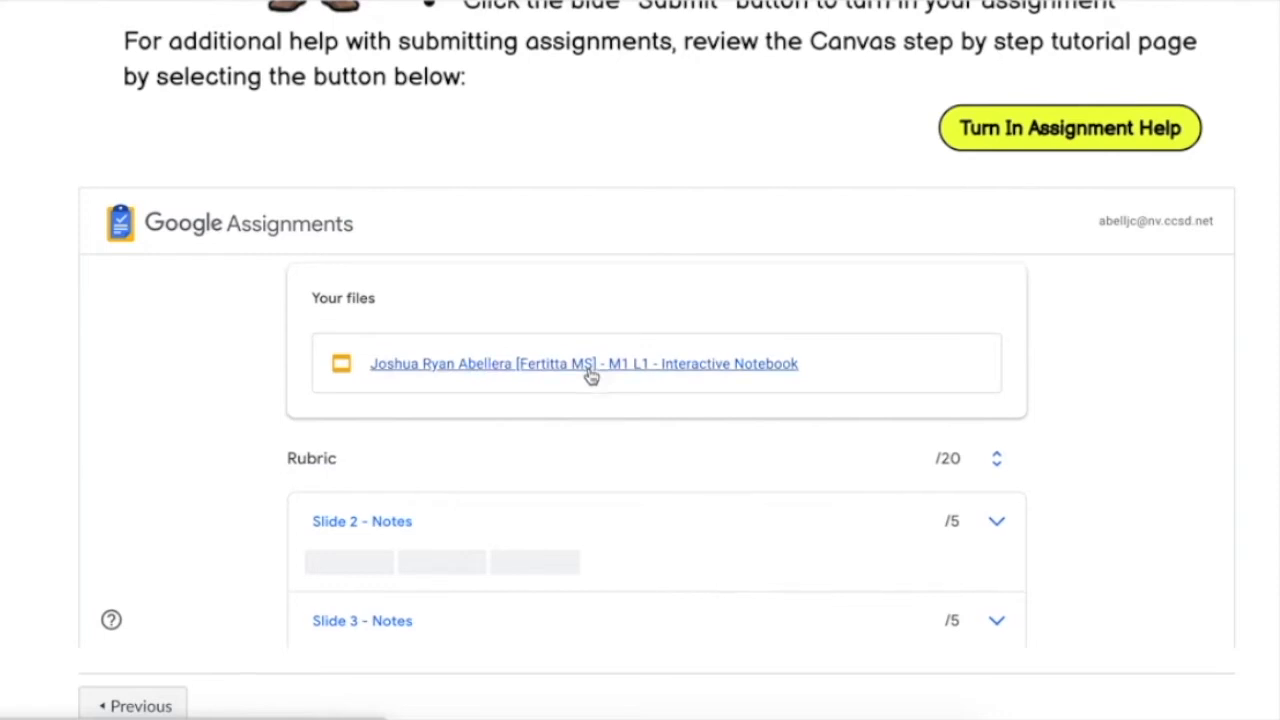
scroll(591, 374, down, 1)
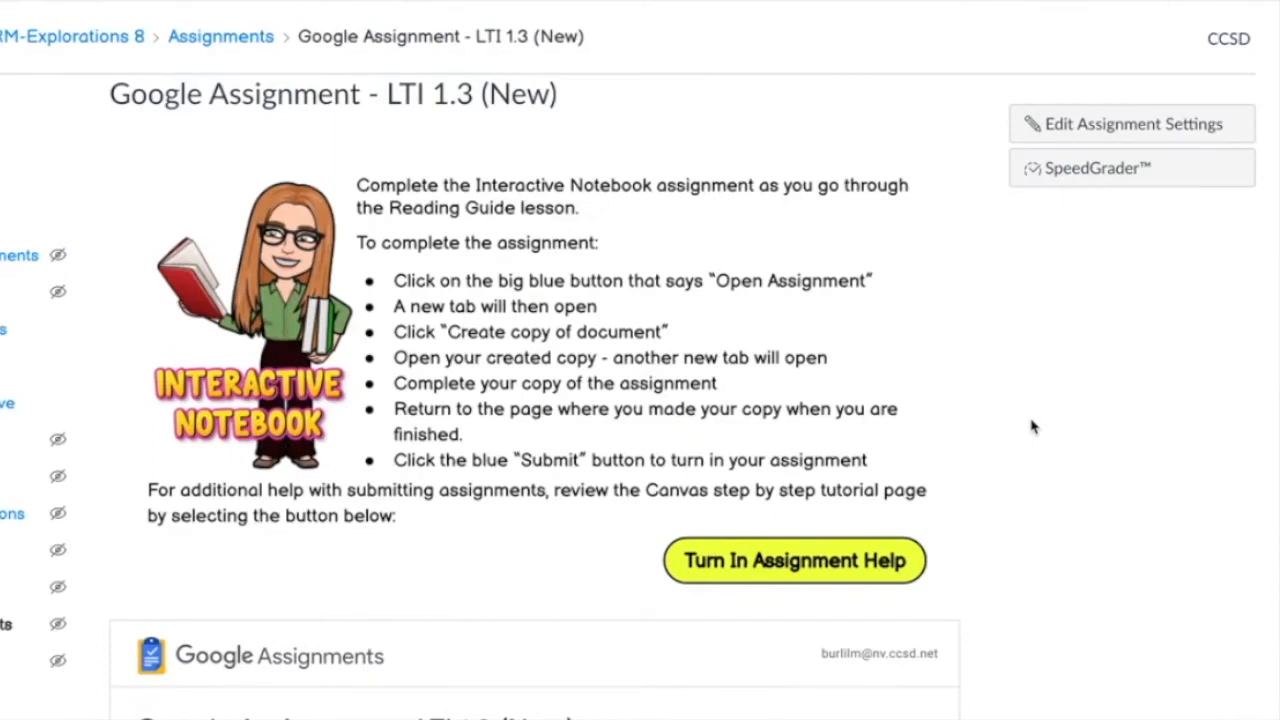
Open the student's submission from the instructor's assignment page and rate Slide 2 - Notes at 5 points
scroll(1033, 427, down, 5)
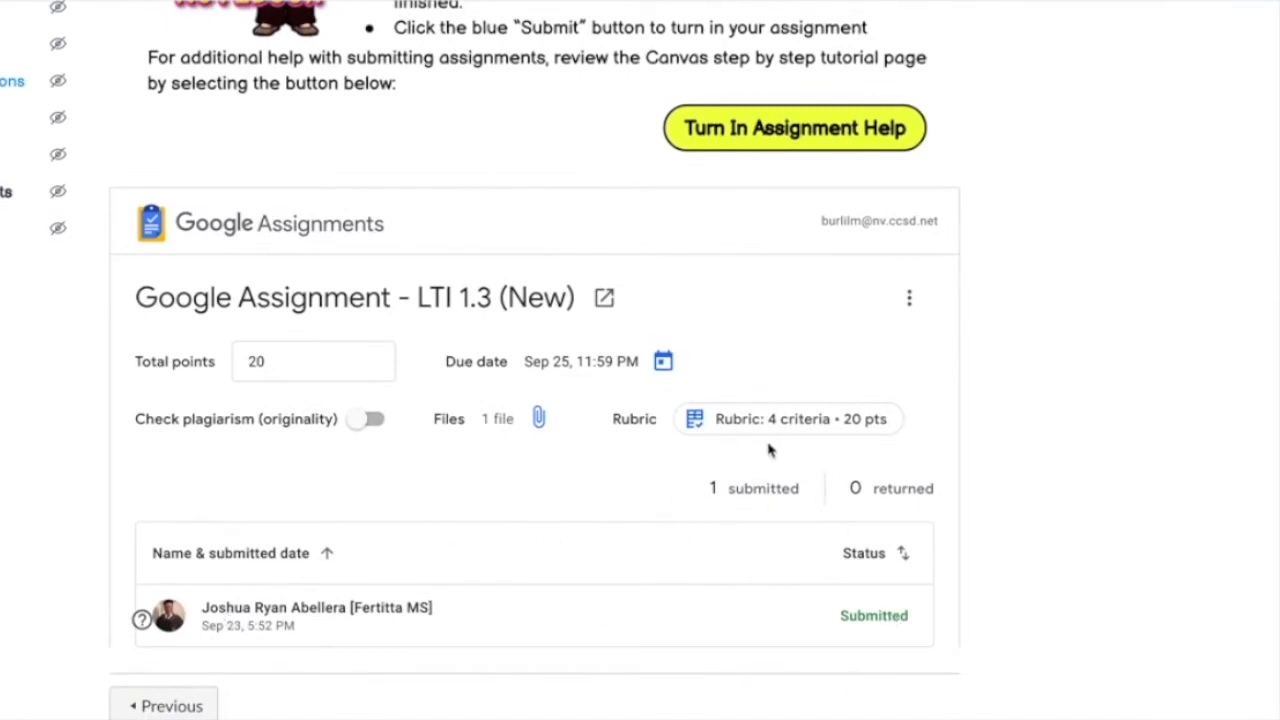
click(293, 610)
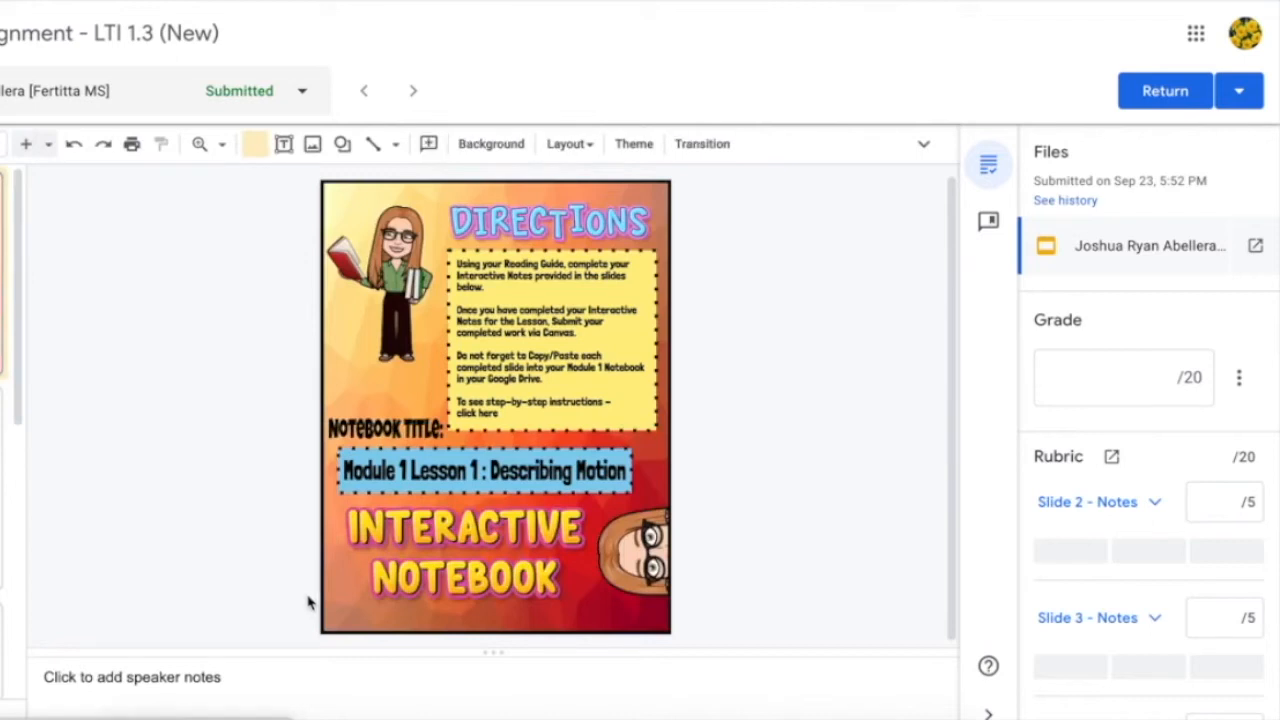
scroll(1081, 512, down, 1)
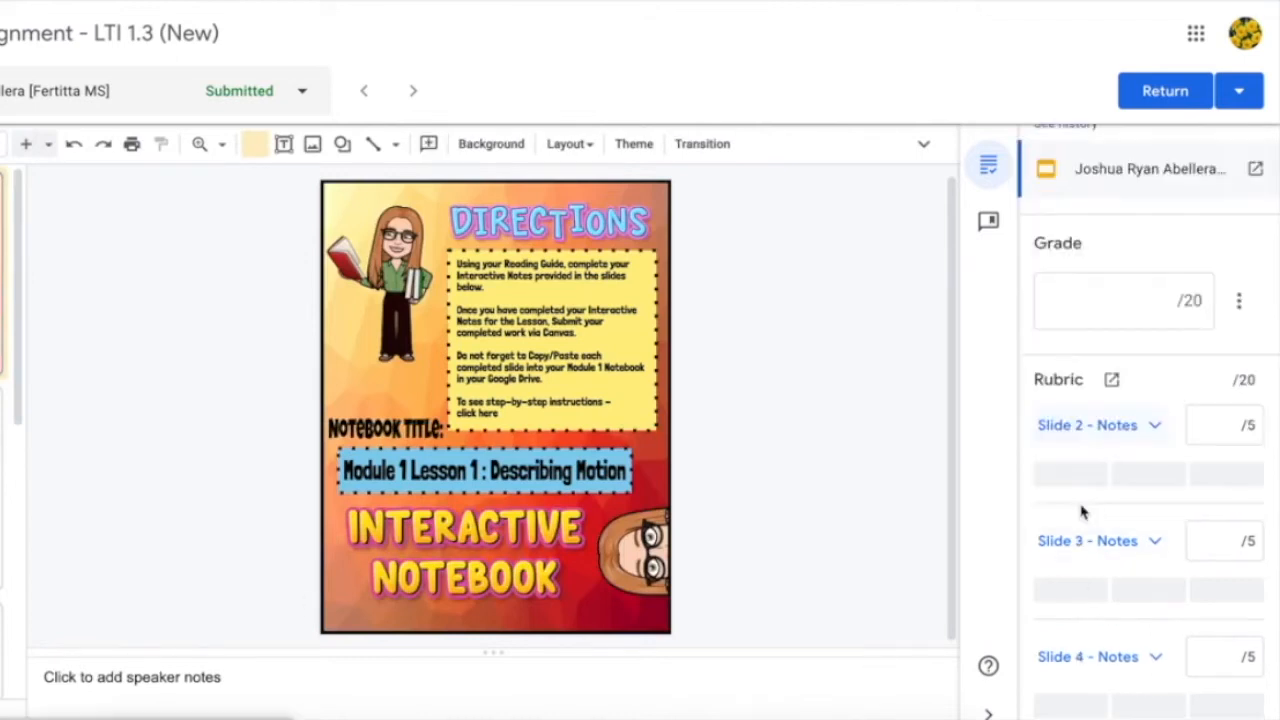
click(1090, 475)
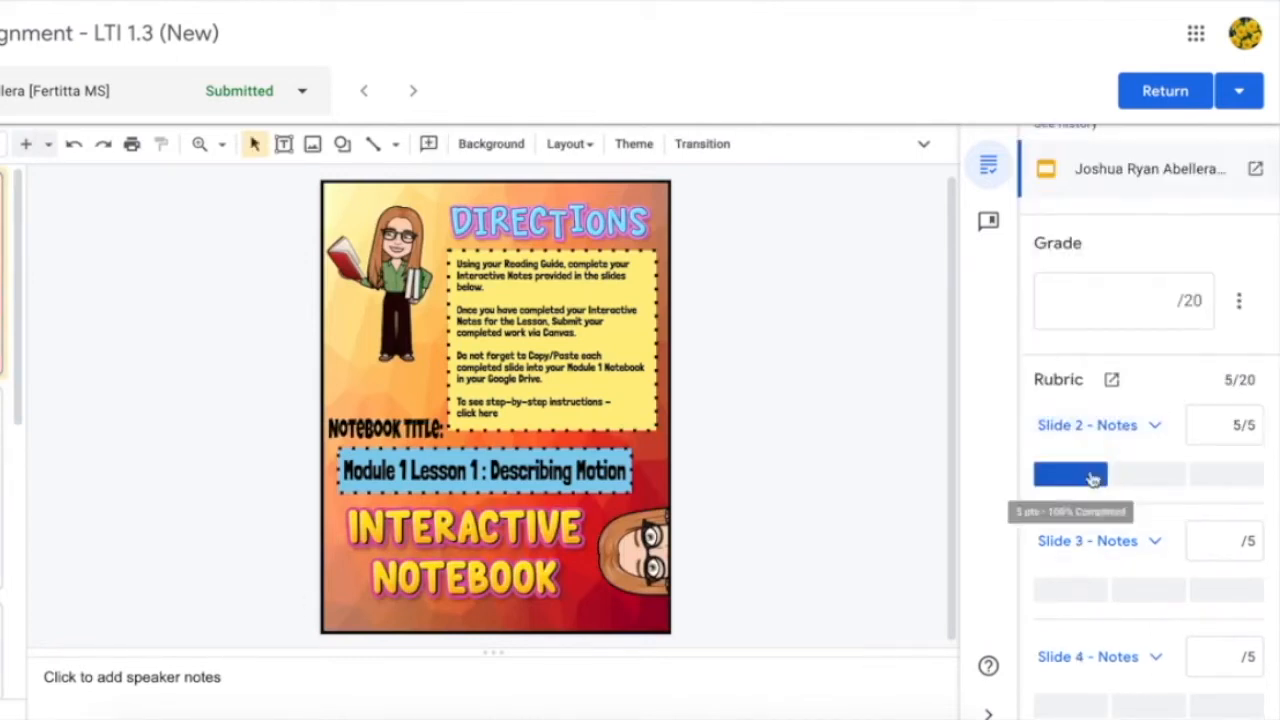
Rate the Slide 3 - Notes, Slide 4 - Notes and Slide 5 - Notes criteria at 5 points each in the rubric
scroll(1093, 507, down, 1)
click(1080, 500)
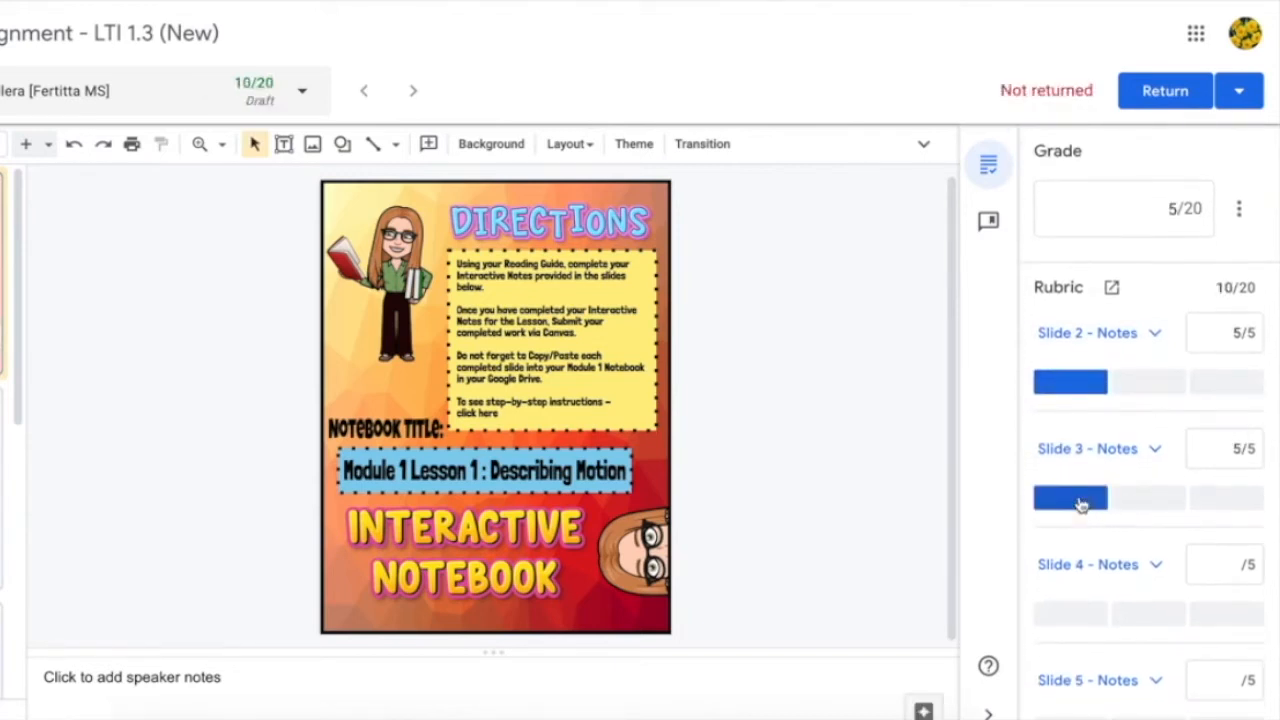
scroll(1081, 505, down, 1)
click(1066, 536)
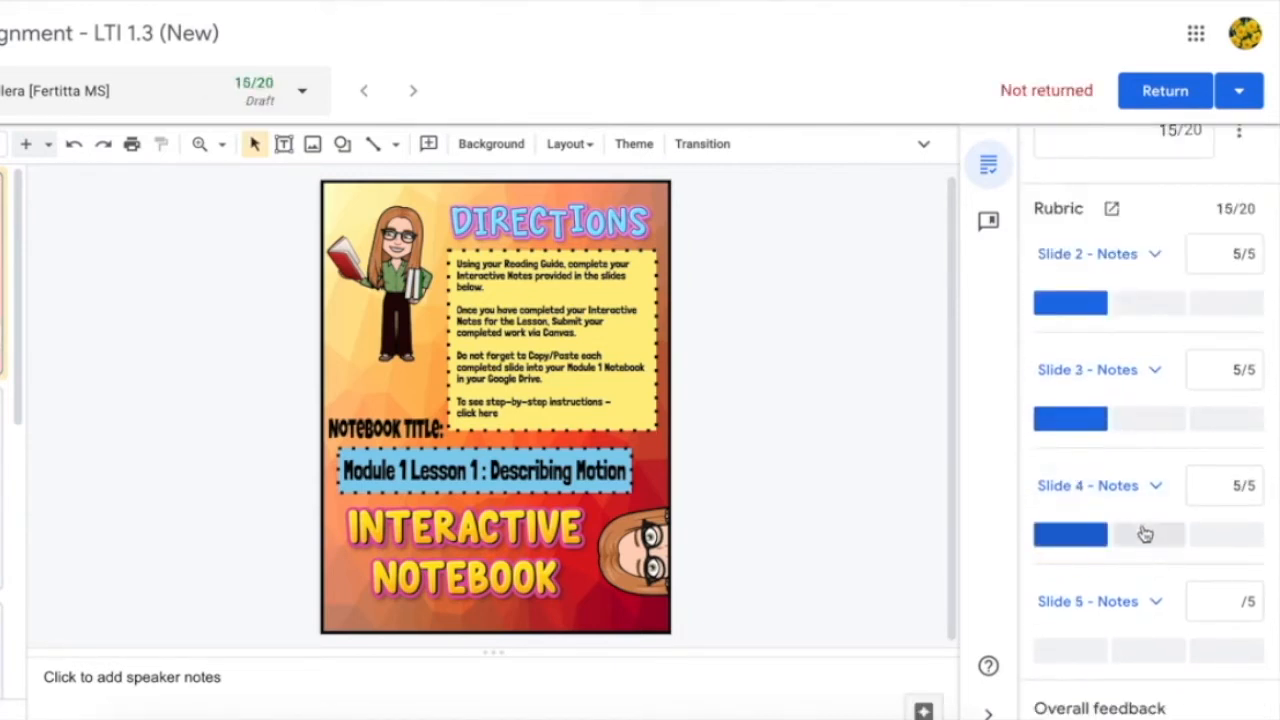
scroll(1146, 537, down, 1)
click(1073, 530)
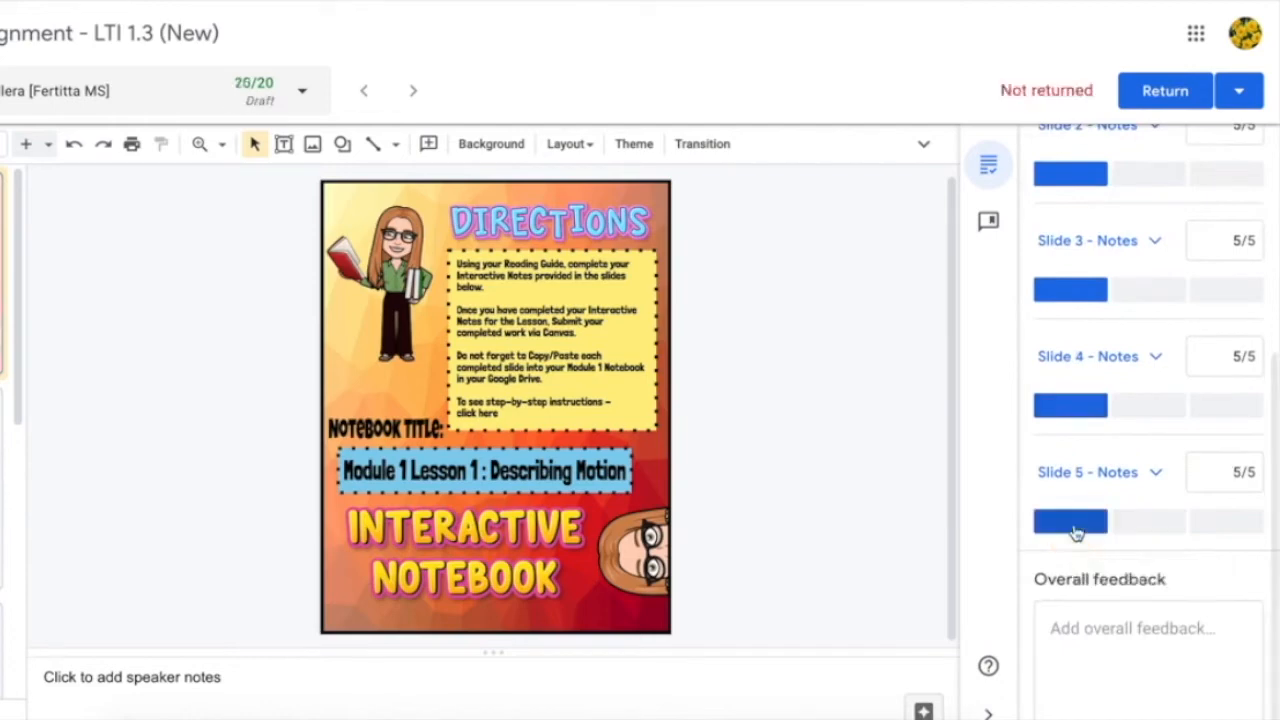
Add the overall feedback "Great Job!" and return the graded work to the student
scroll(1074, 560, down, 2)
click(1077, 626)
text(Great )
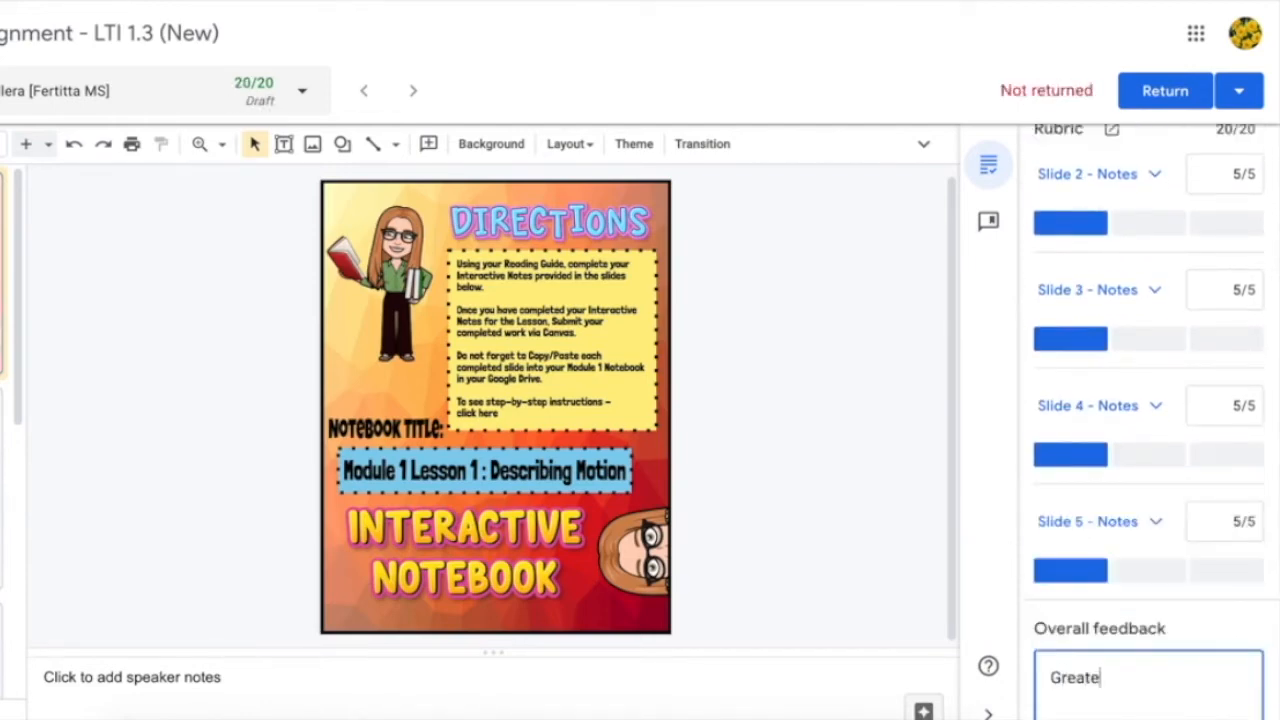
text(Job!)
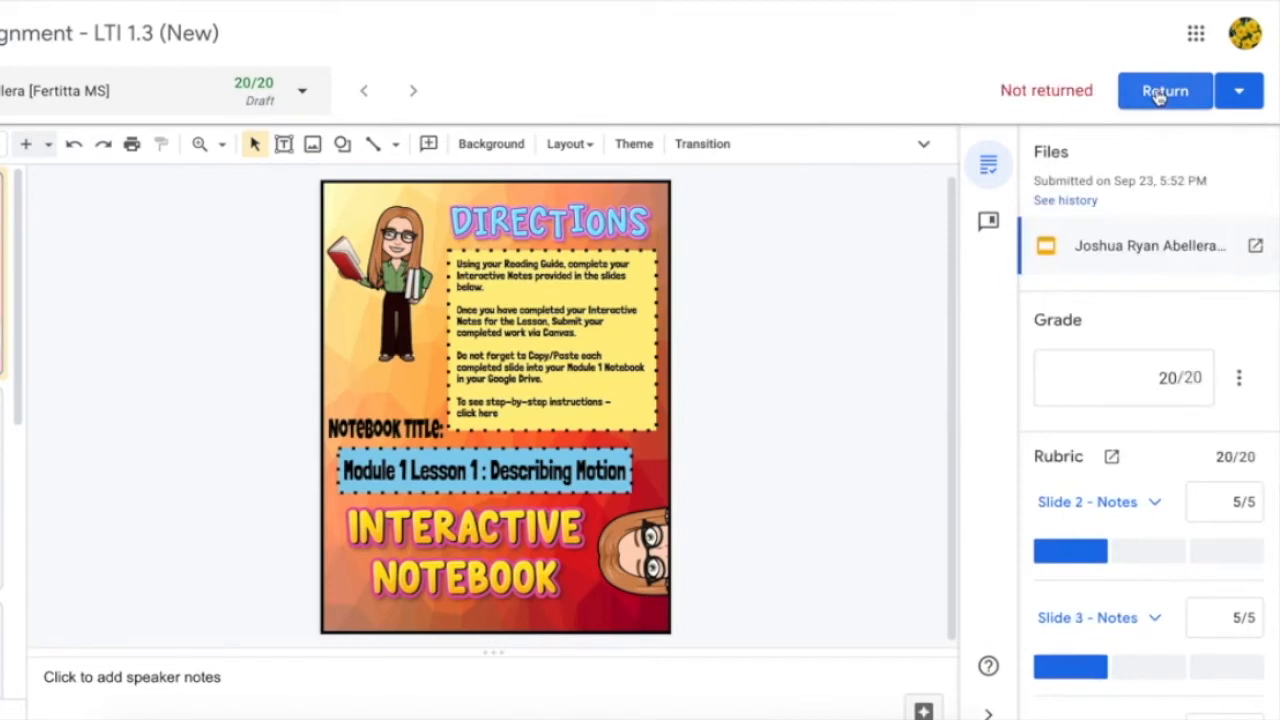
click(1158, 92)
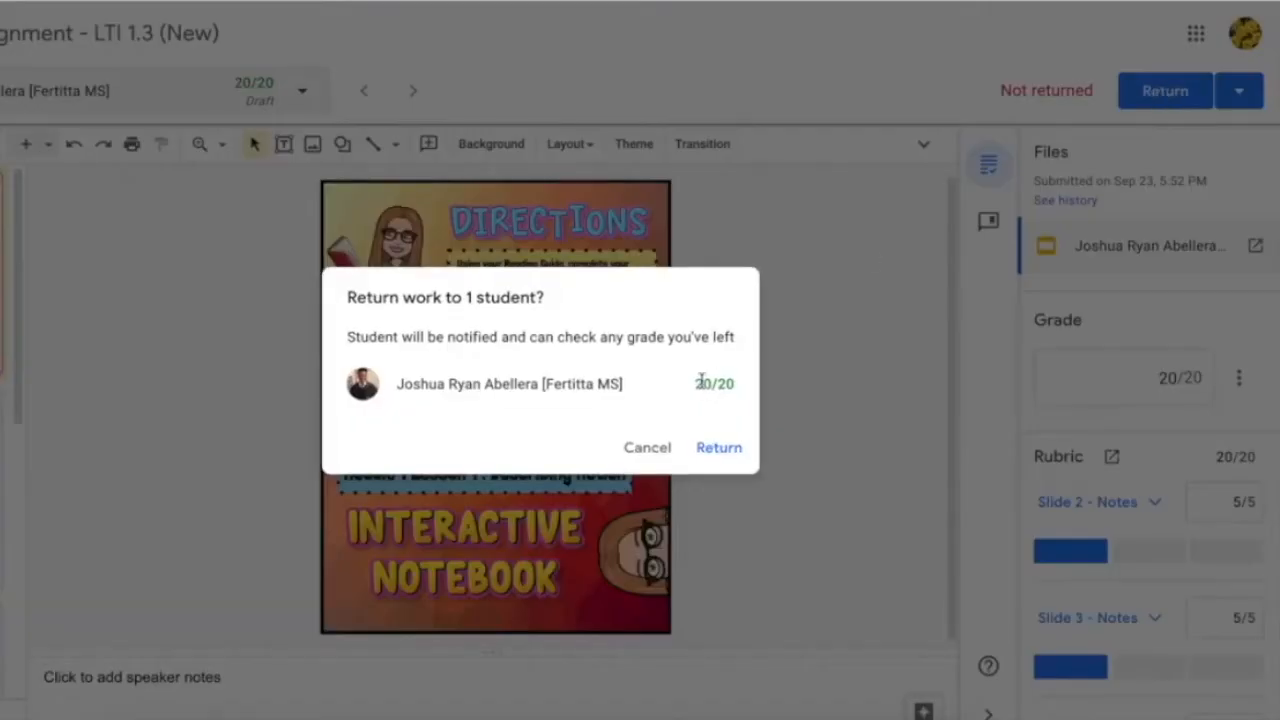
click(716, 456)
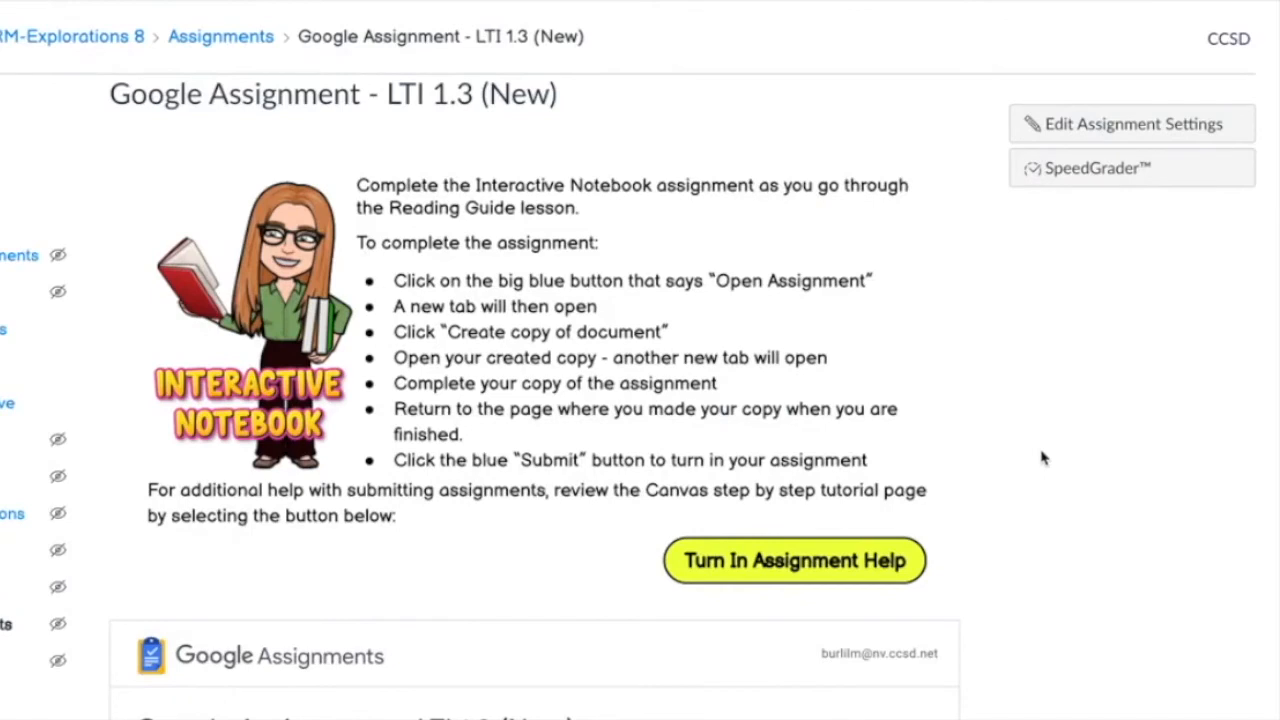
Check the submission status on the LTI 1.3 assignment page and the student's transferred grade in SpeedGrader
scroll(1041, 458, down, 5)
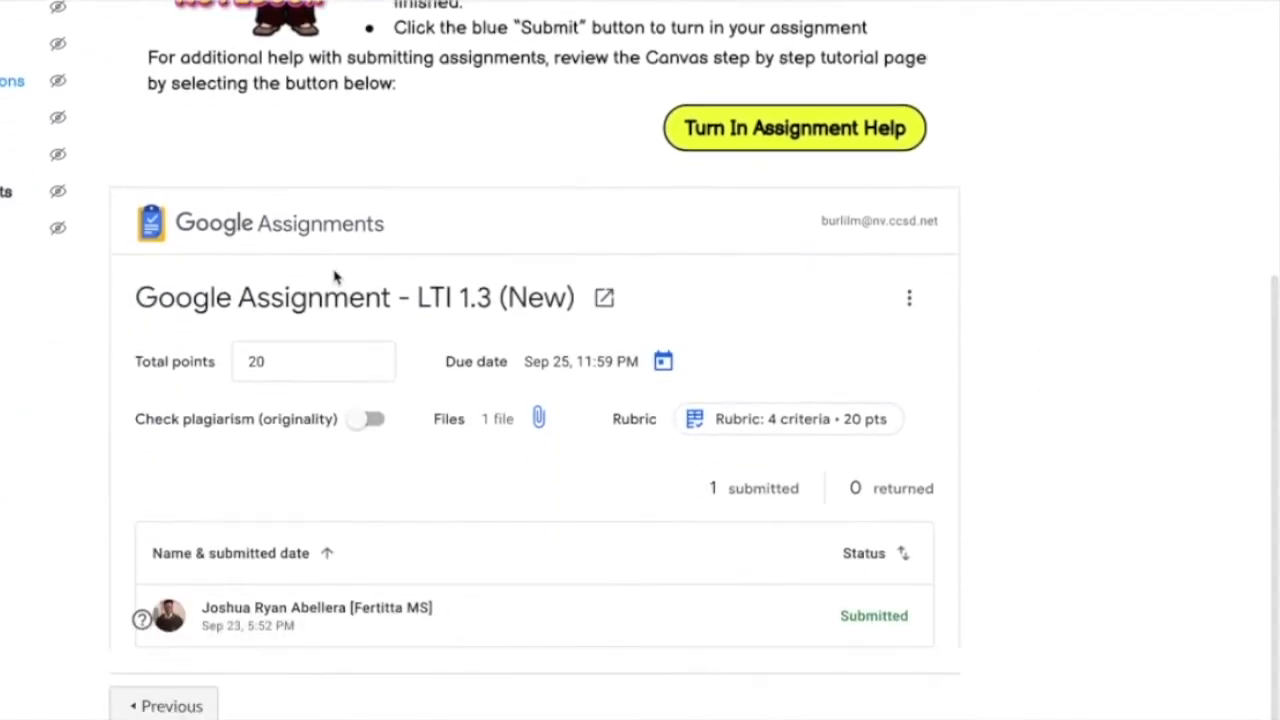
scroll(1183, 297, up, 5)
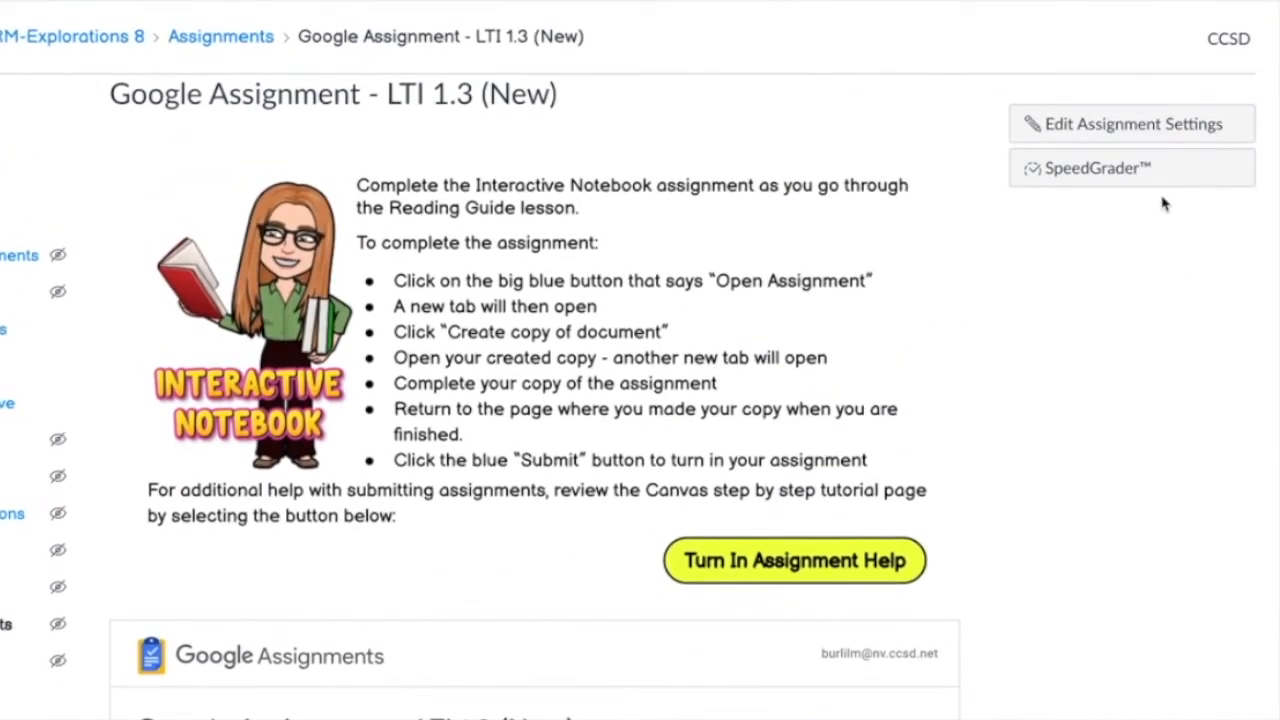
click(1092, 172)
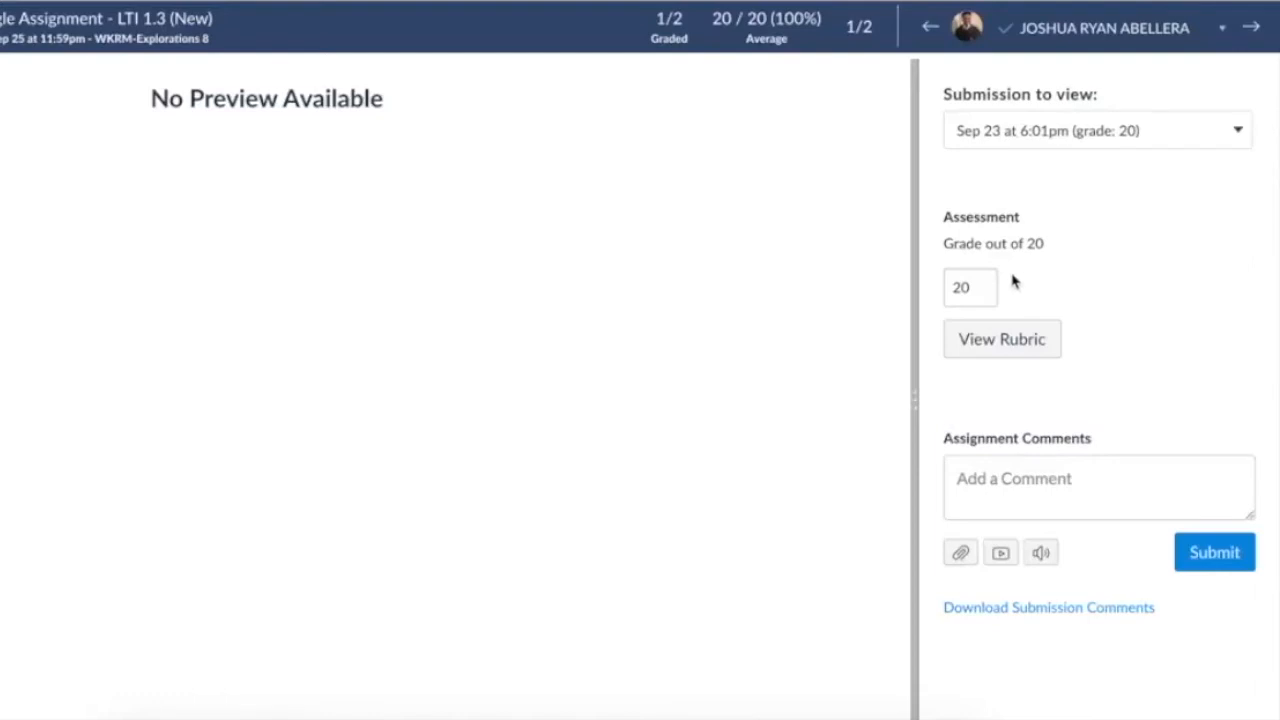
click(973, 290)
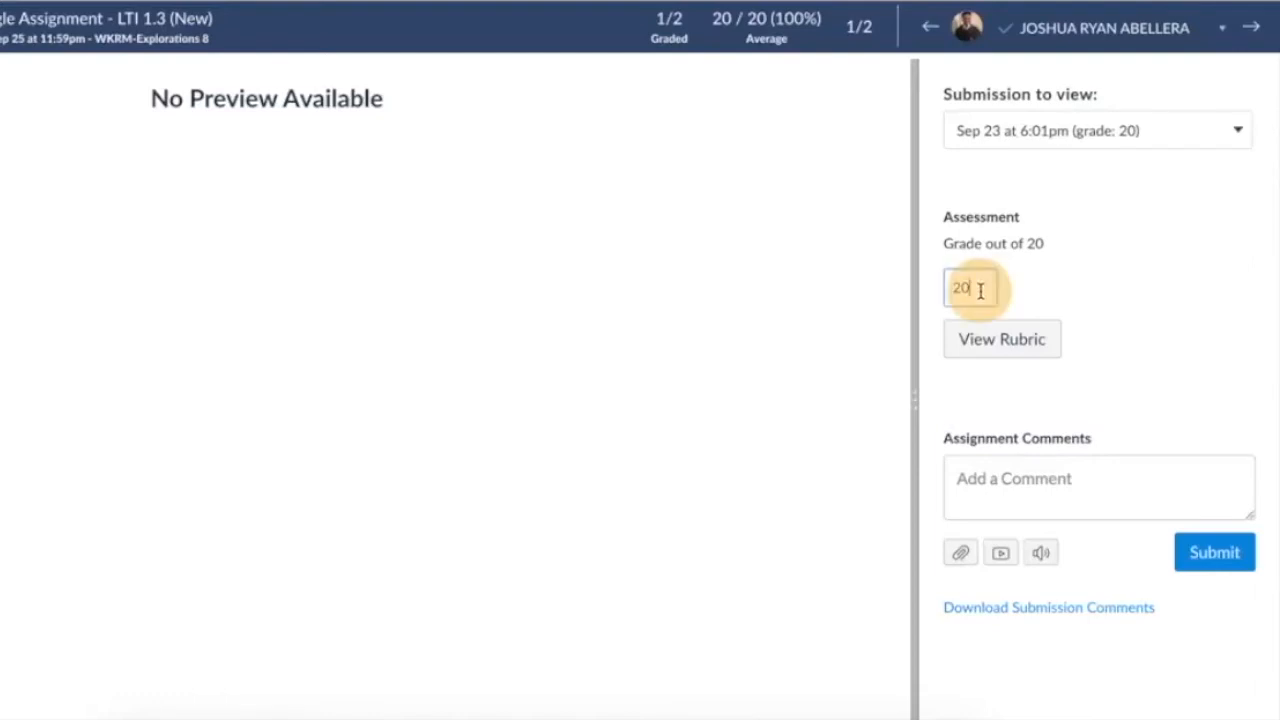
click(1092, 269)
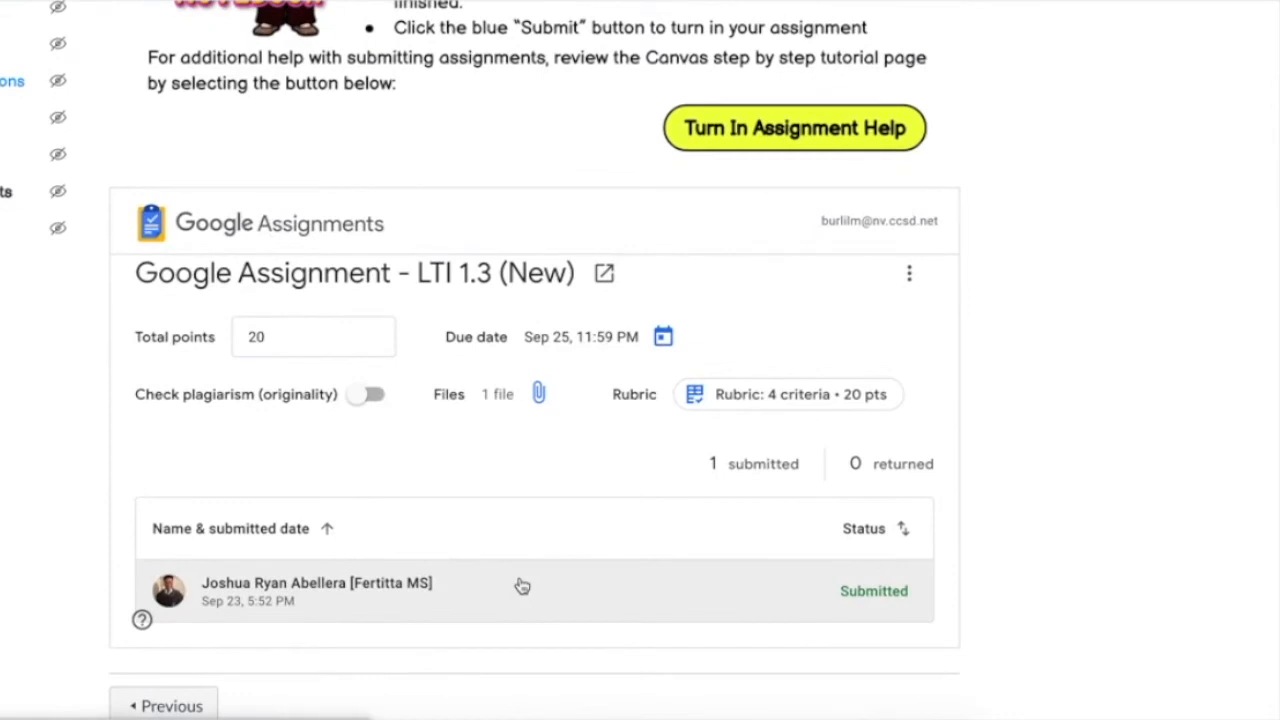
scroll(1192, 145, up, 4)
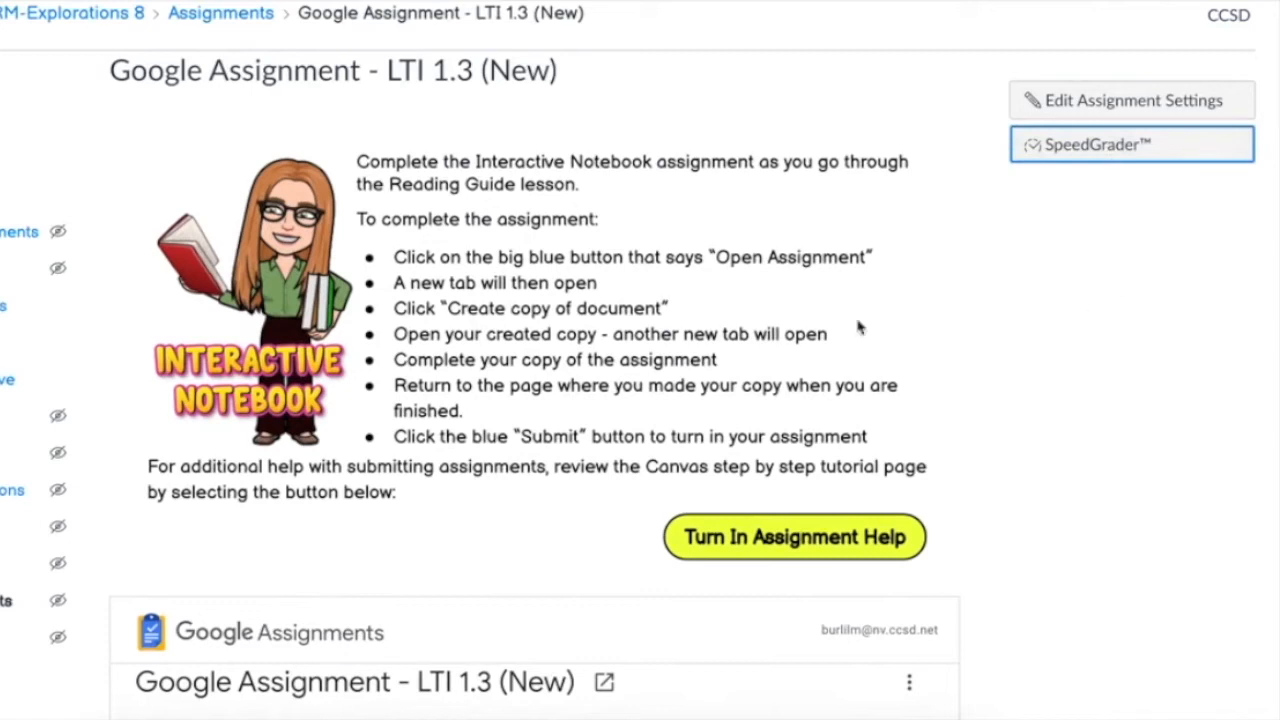
Go through the course modules to the external apps in the course settings, filter them by "google" and open Google Apps
click(96, 349)
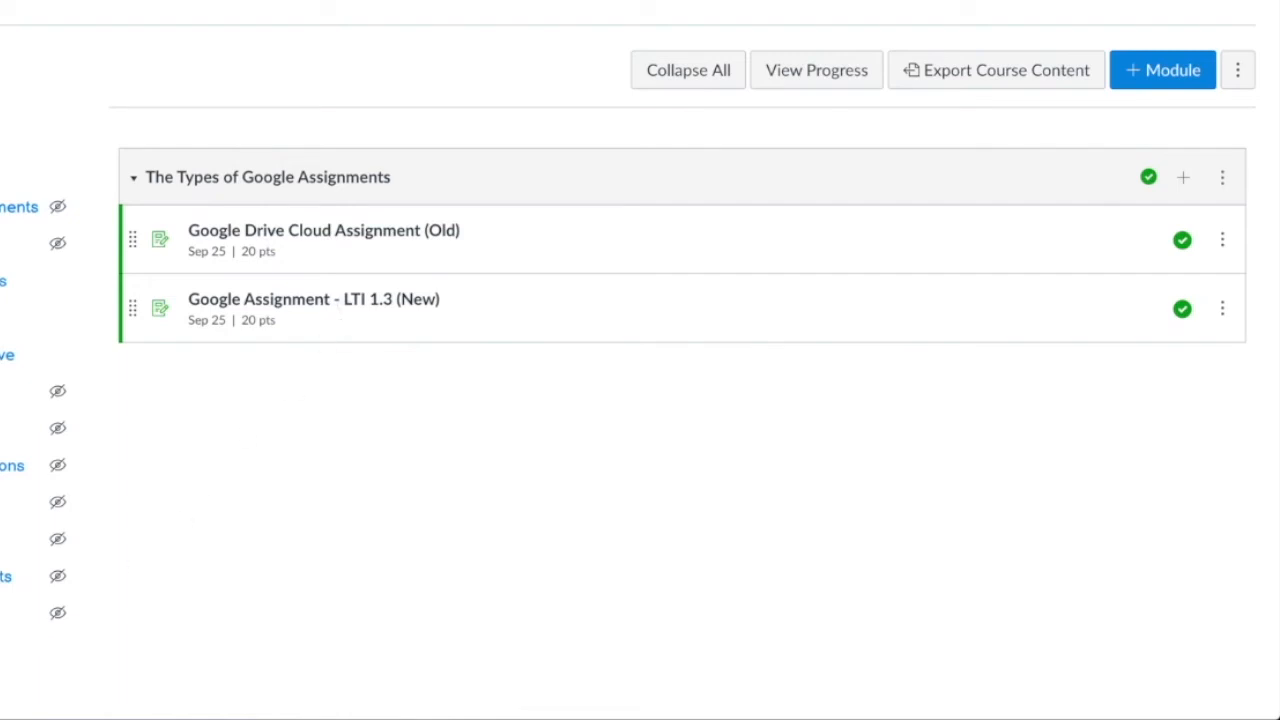
click(12, 689)
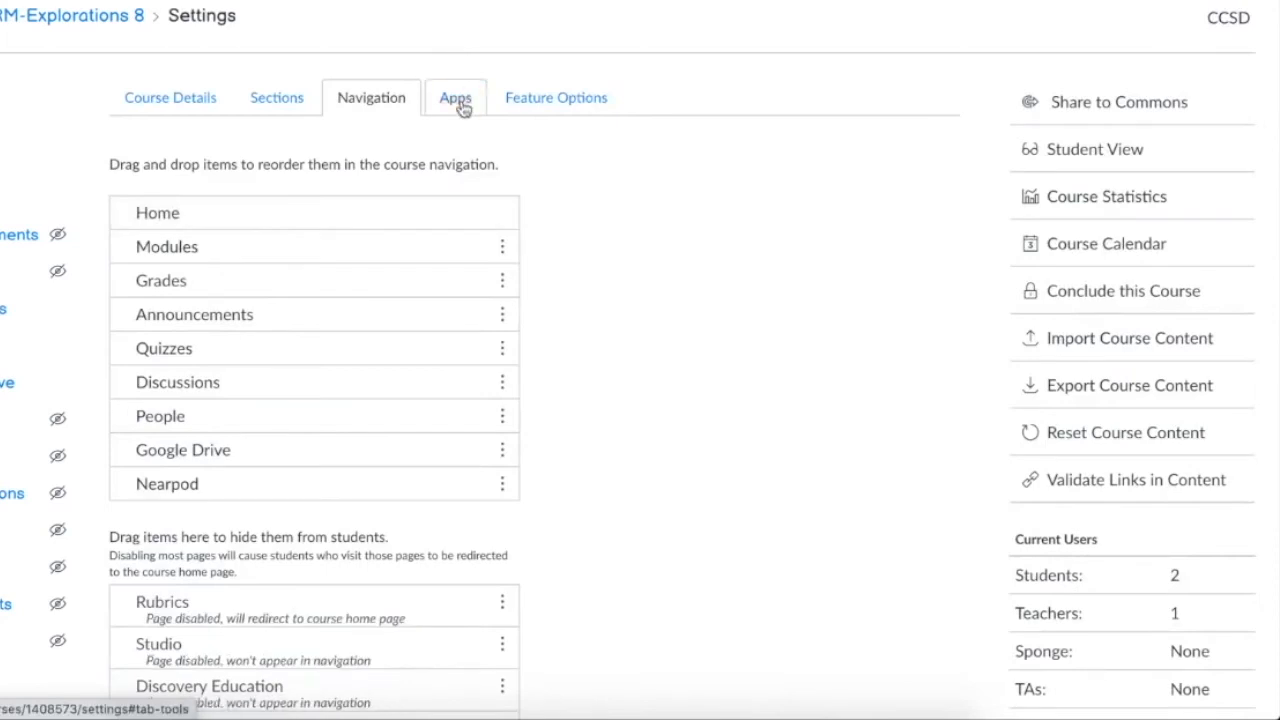
click(459, 101)
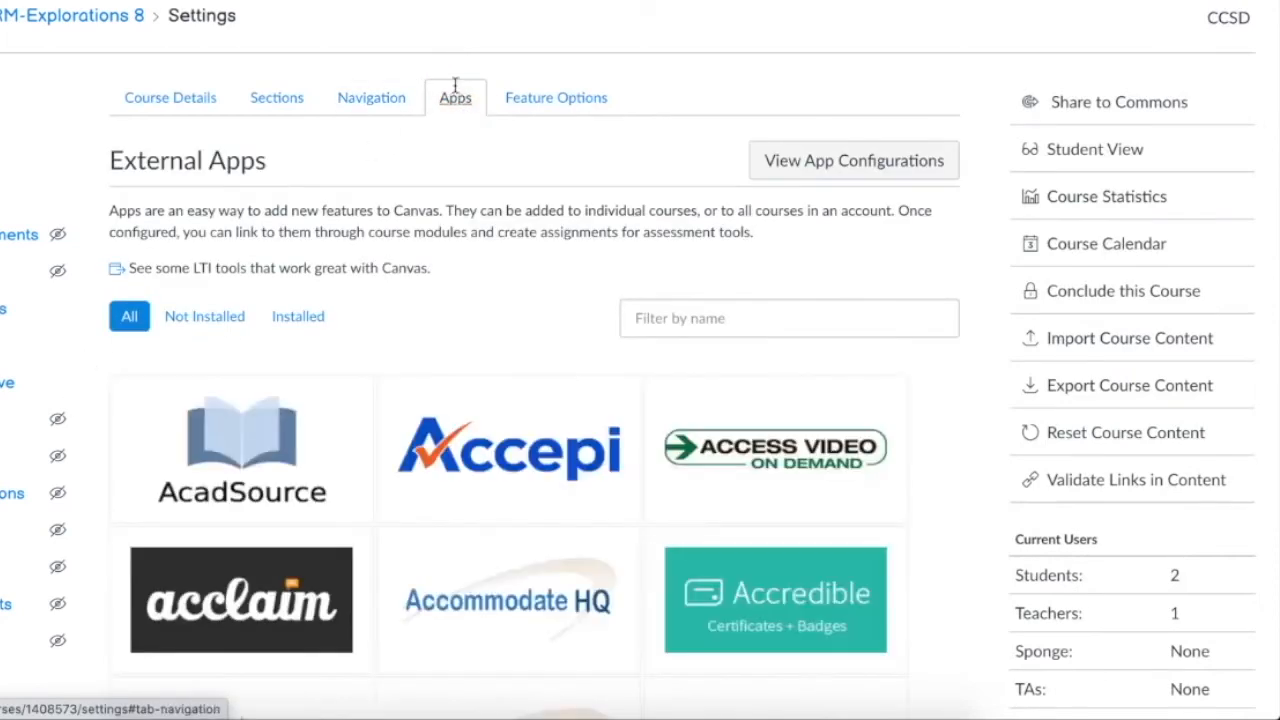
click(731, 318)
text(google)
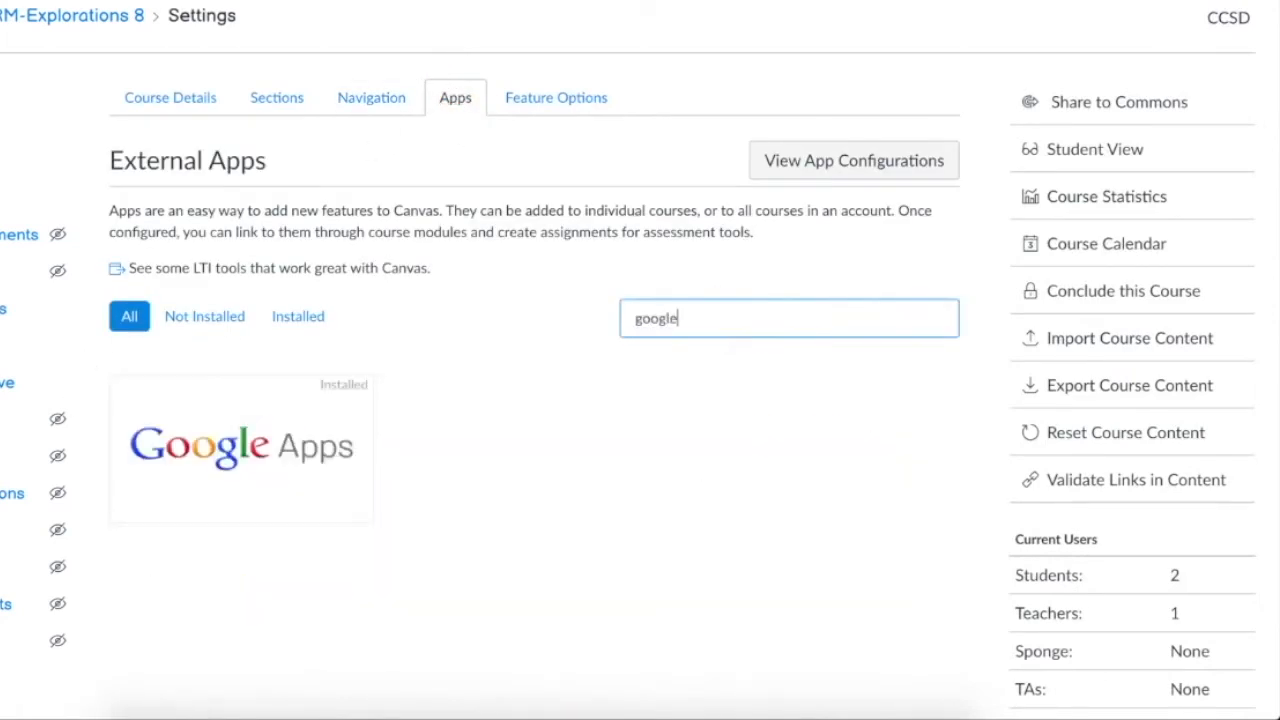
click(236, 495)
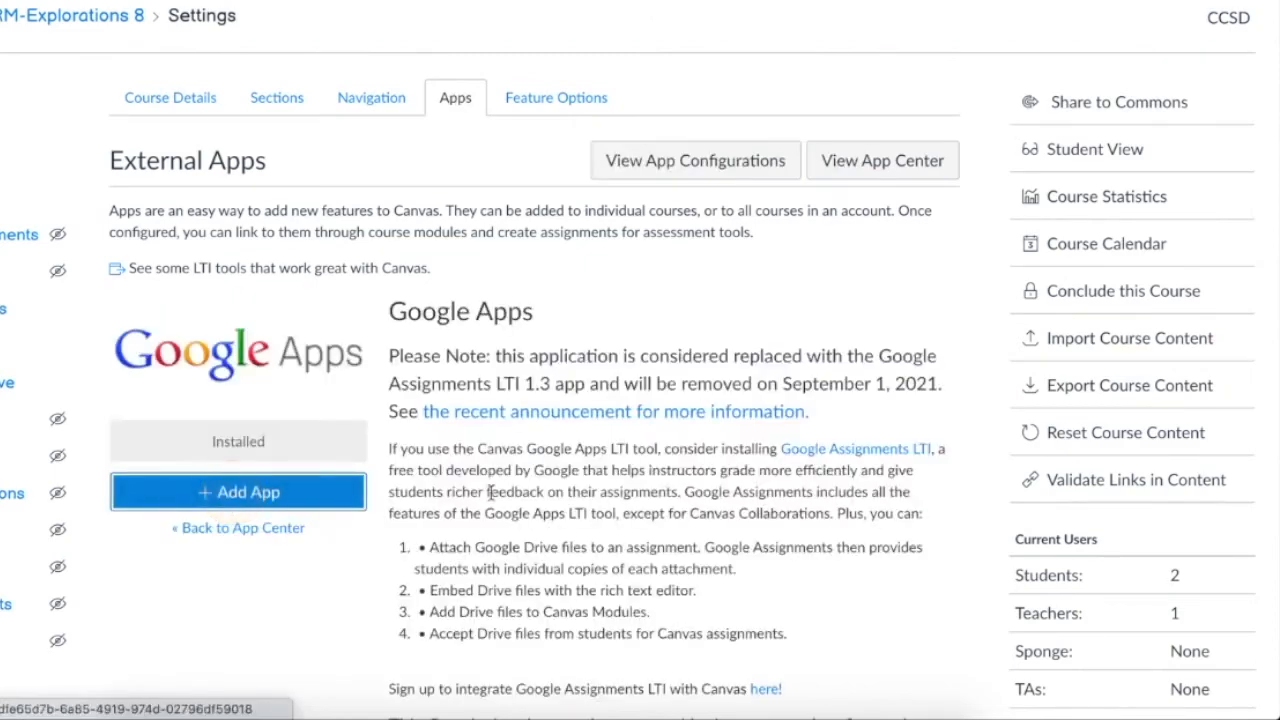
Read the Google Apps description, follow the link in the installation instructions and generate an LTI key and secret
scroll(490, 490, down, 1)
scroll(560, 420, down, 5)
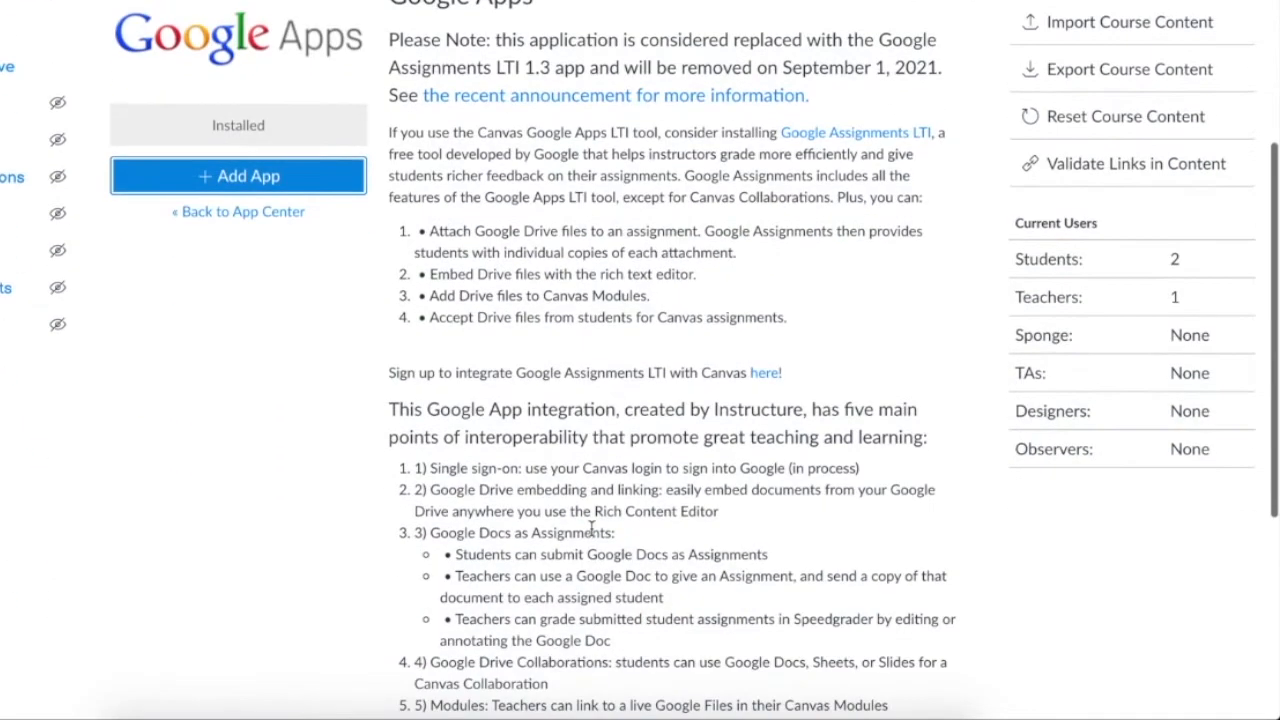
scroll(591, 531, down, 2)
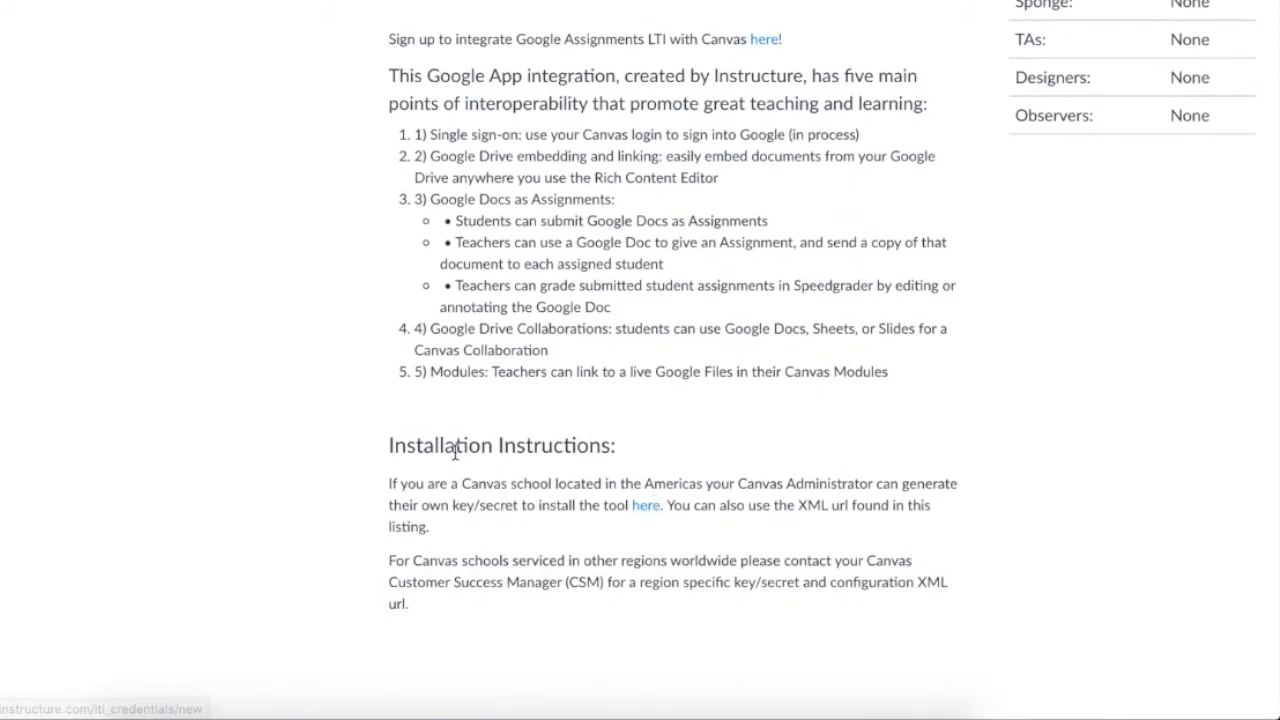
click(640, 507)
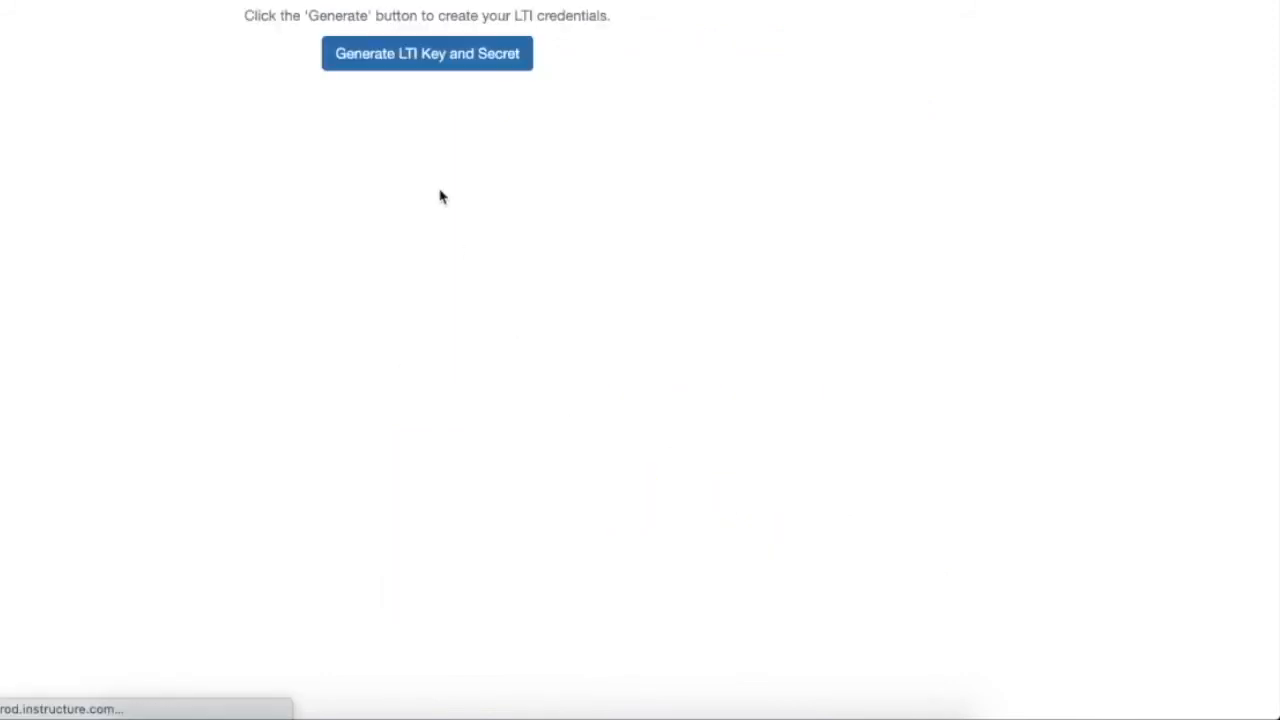
click(429, 67)
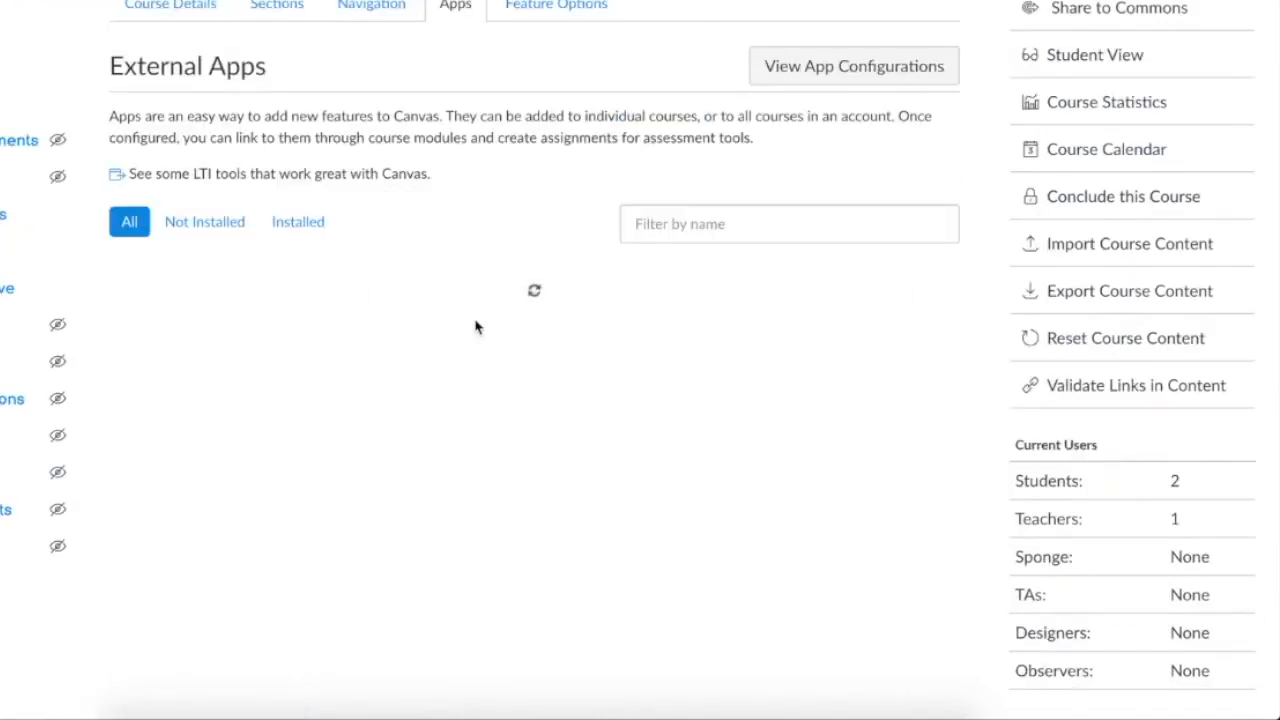
Filter the external apps by "google", reopen Google Apps and generate LTI credentials from its installation link in a separate tab
click(645, 222)
text(googl)
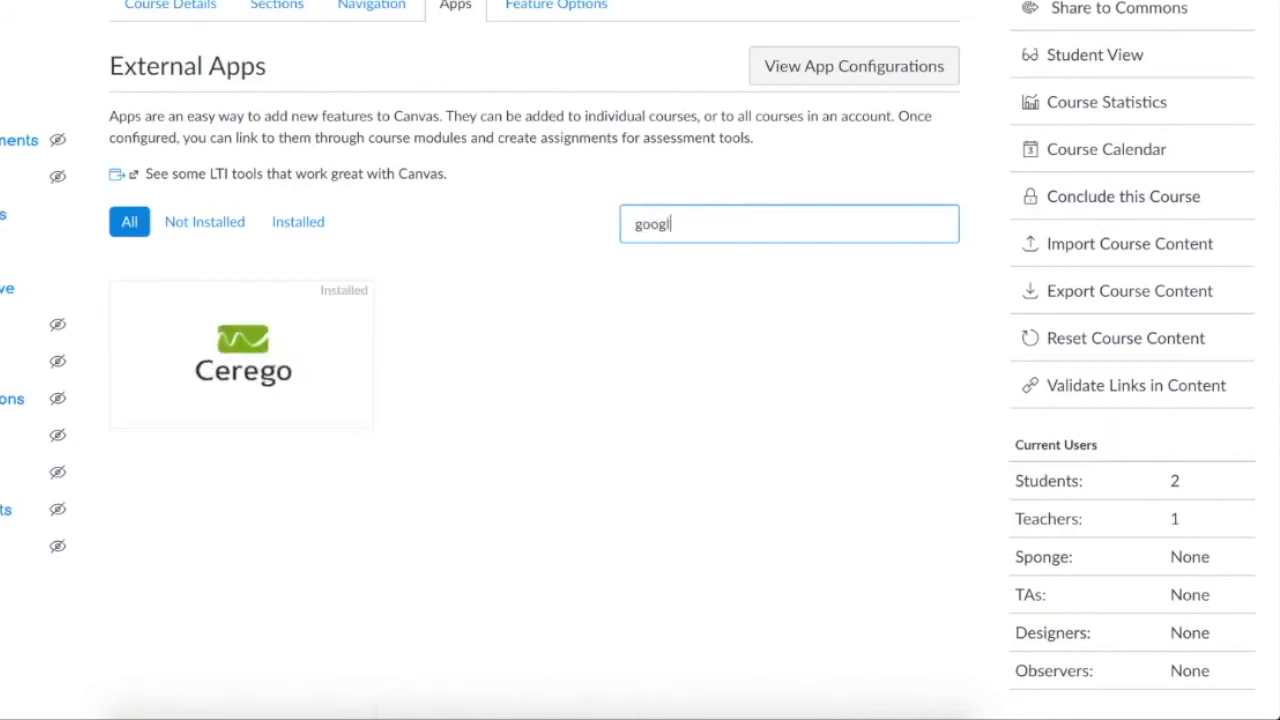
text(e)
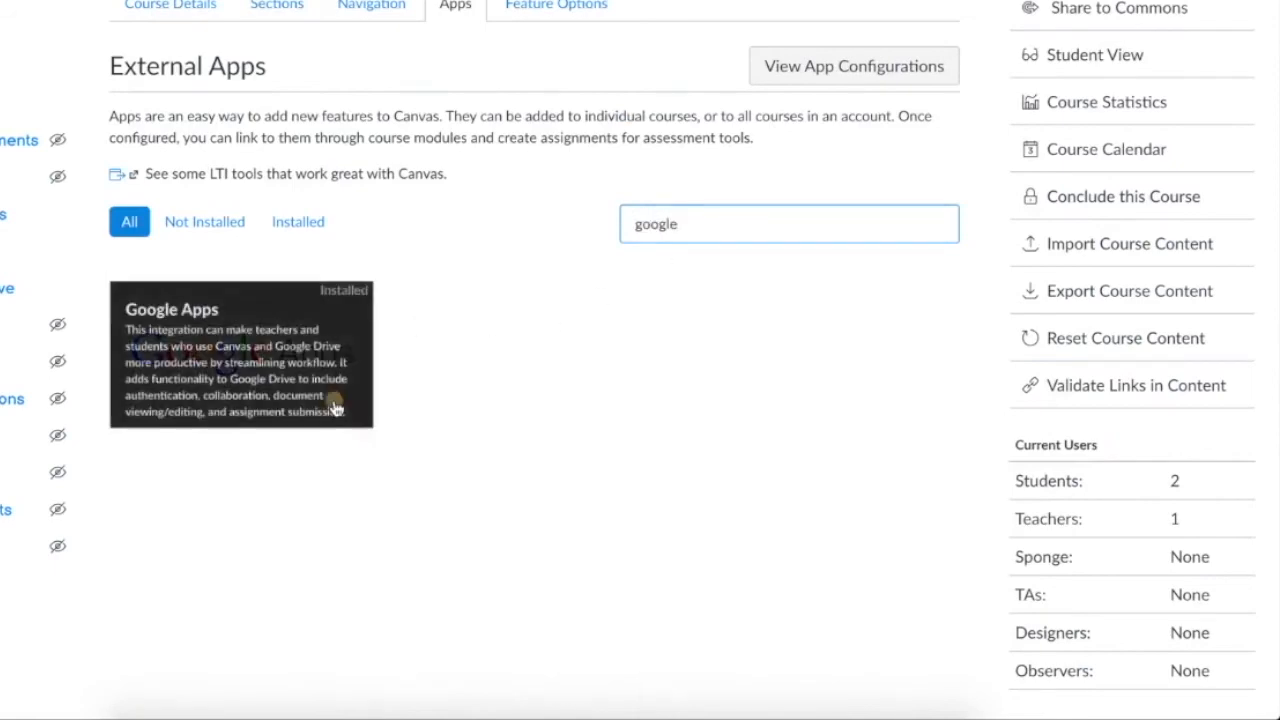
click(335, 408)
scroll(545, 525, down, 6)
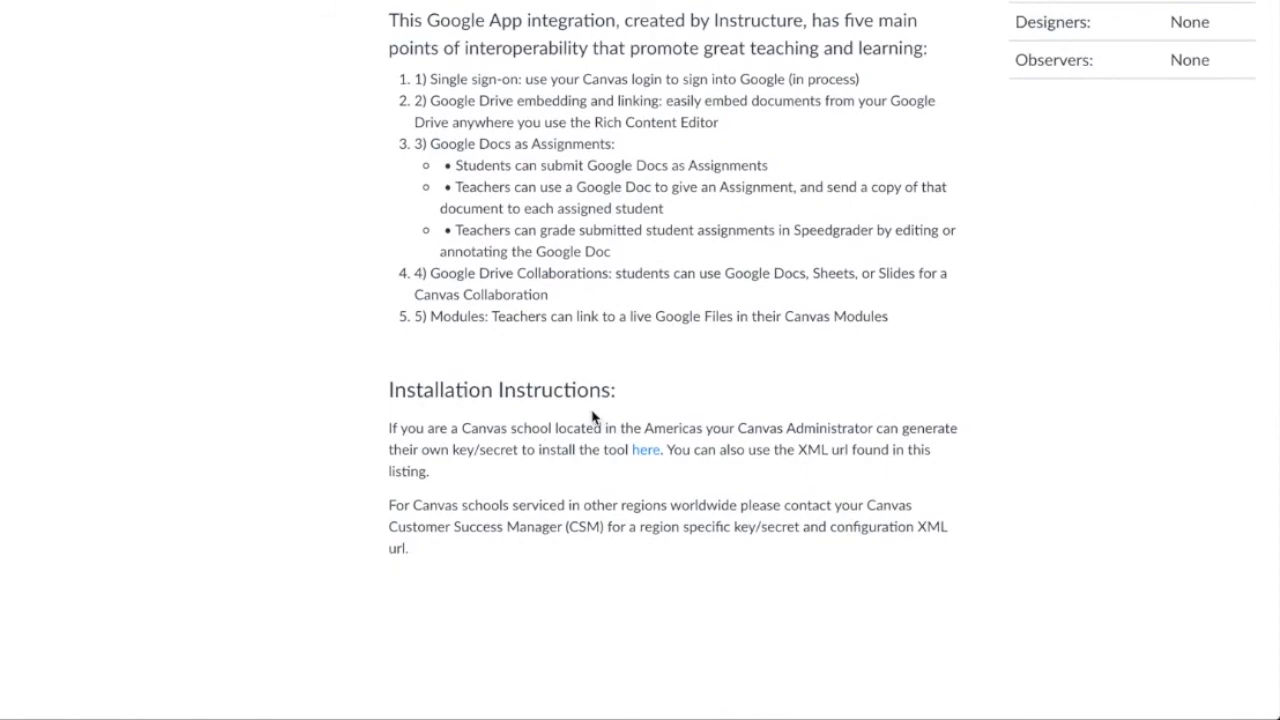
right_click(644, 456)
click(666, 425)
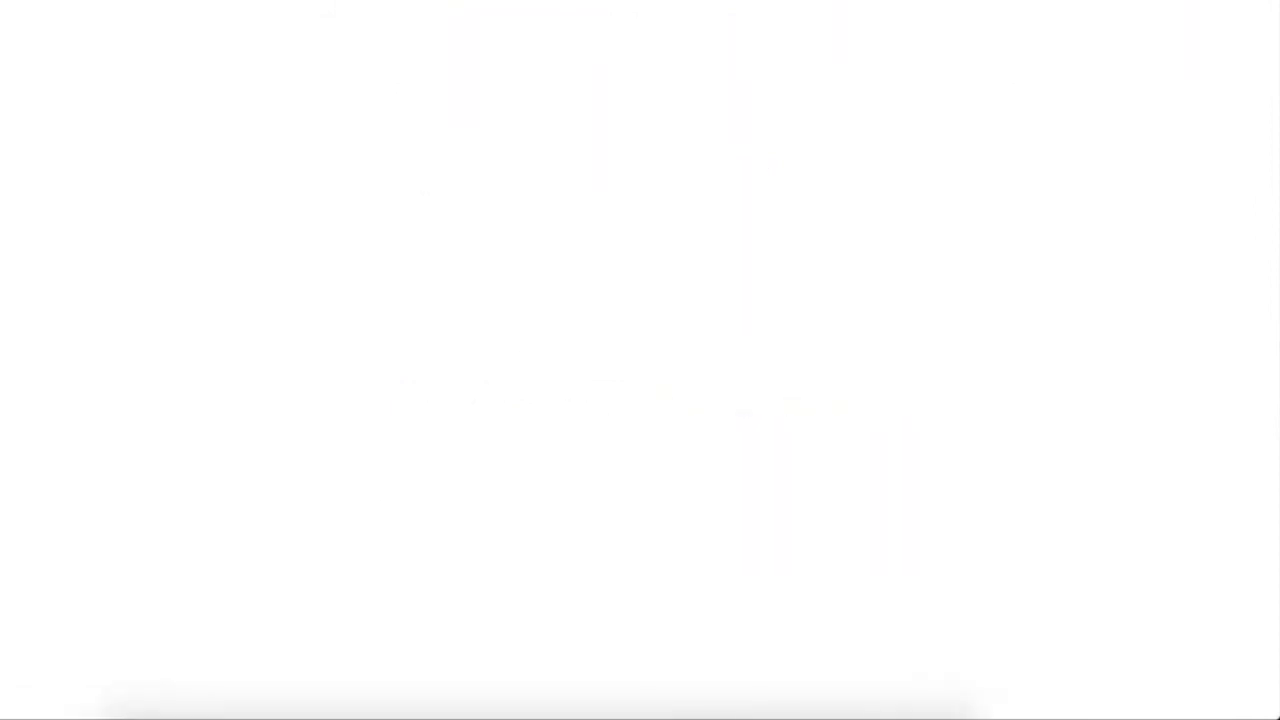
click(391, 63)
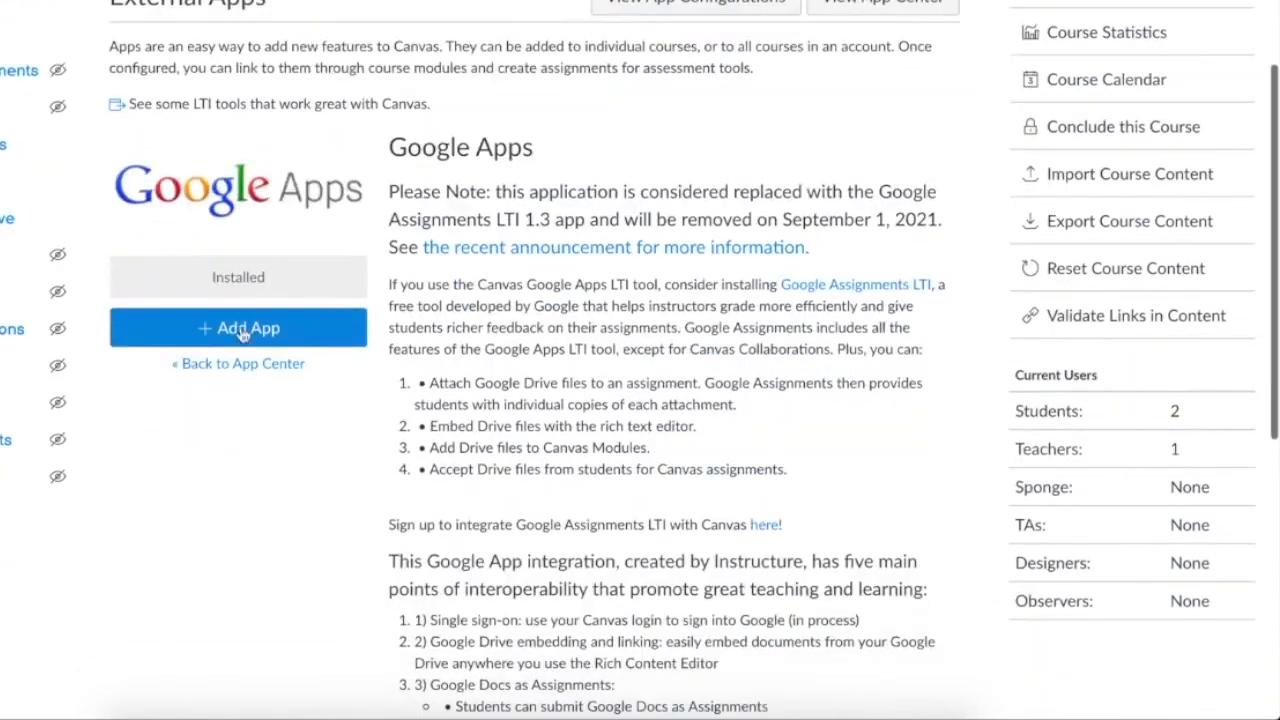
Examine the Name, Consumer Key and Shared Secret fields needed to add Google Apps, and close the form without adding it
click(232, 330)
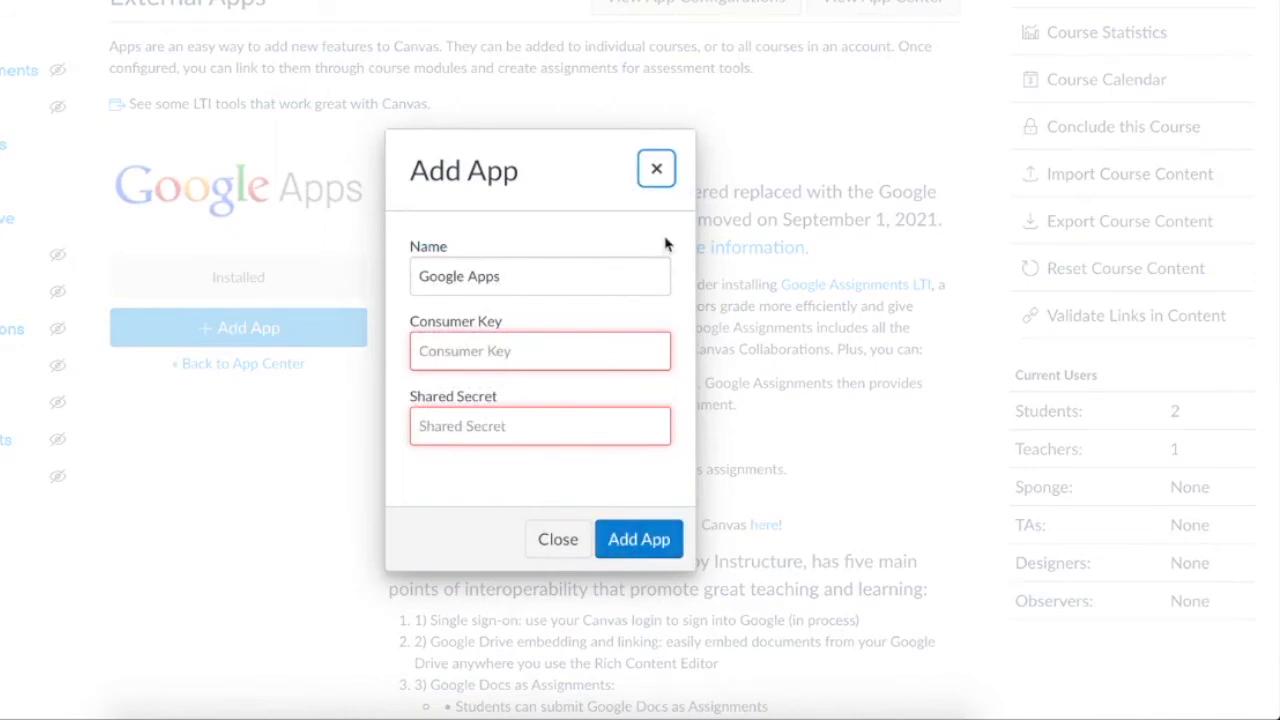
click(656, 169)
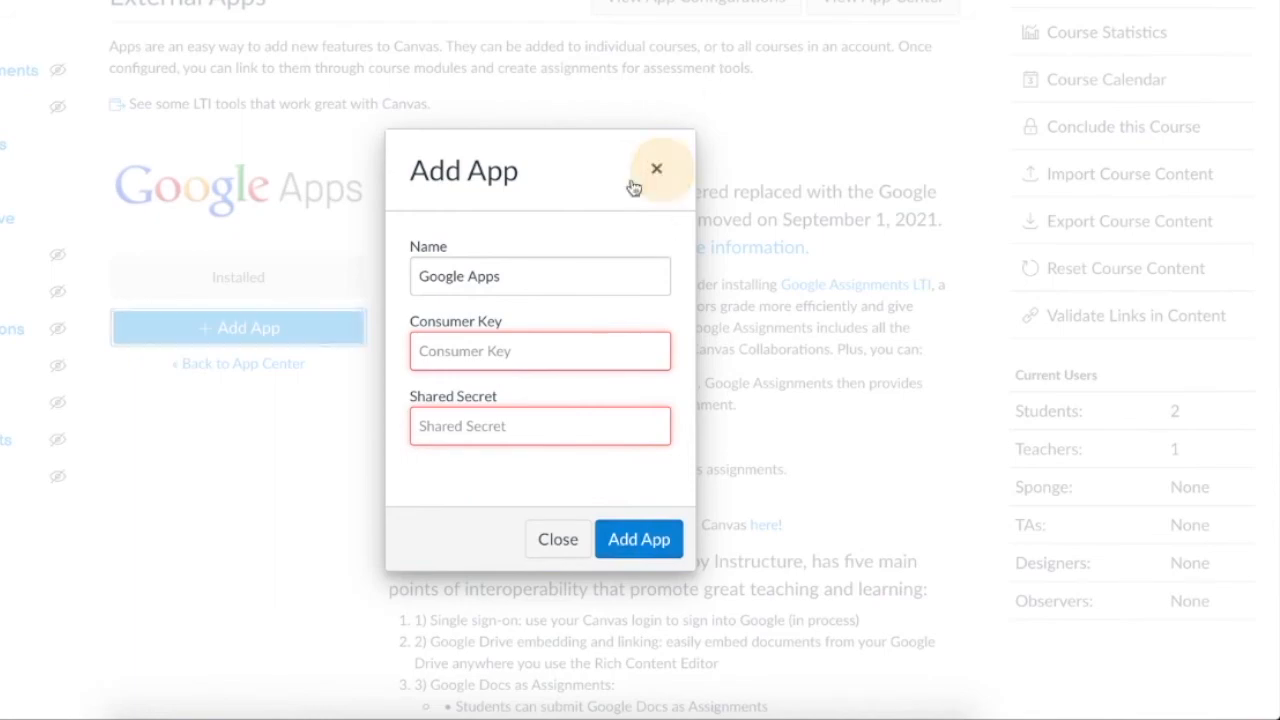
scroll(20, 105, up, 3)
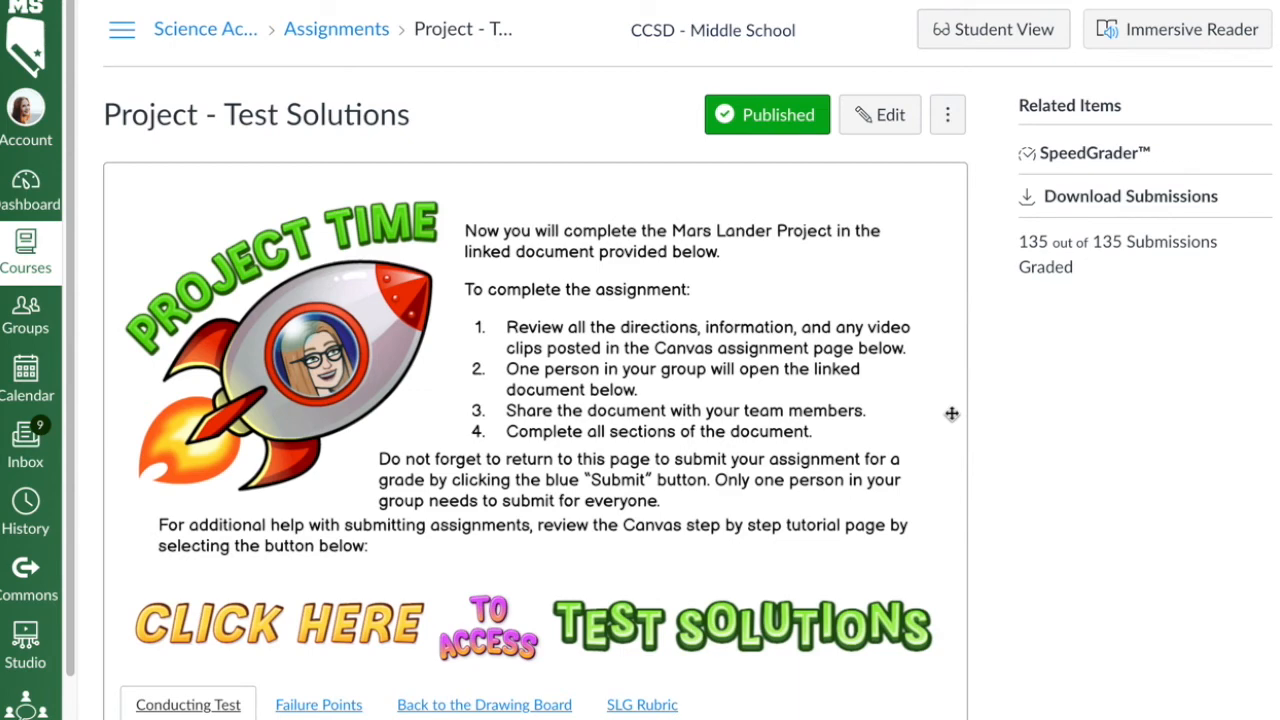
Open the document linked in the Project - Test Solutions assignment and make a copy of the Mars Lander Project Guide
scroll(955, 412, down, 1)
scroll(964, 410, down, 1)
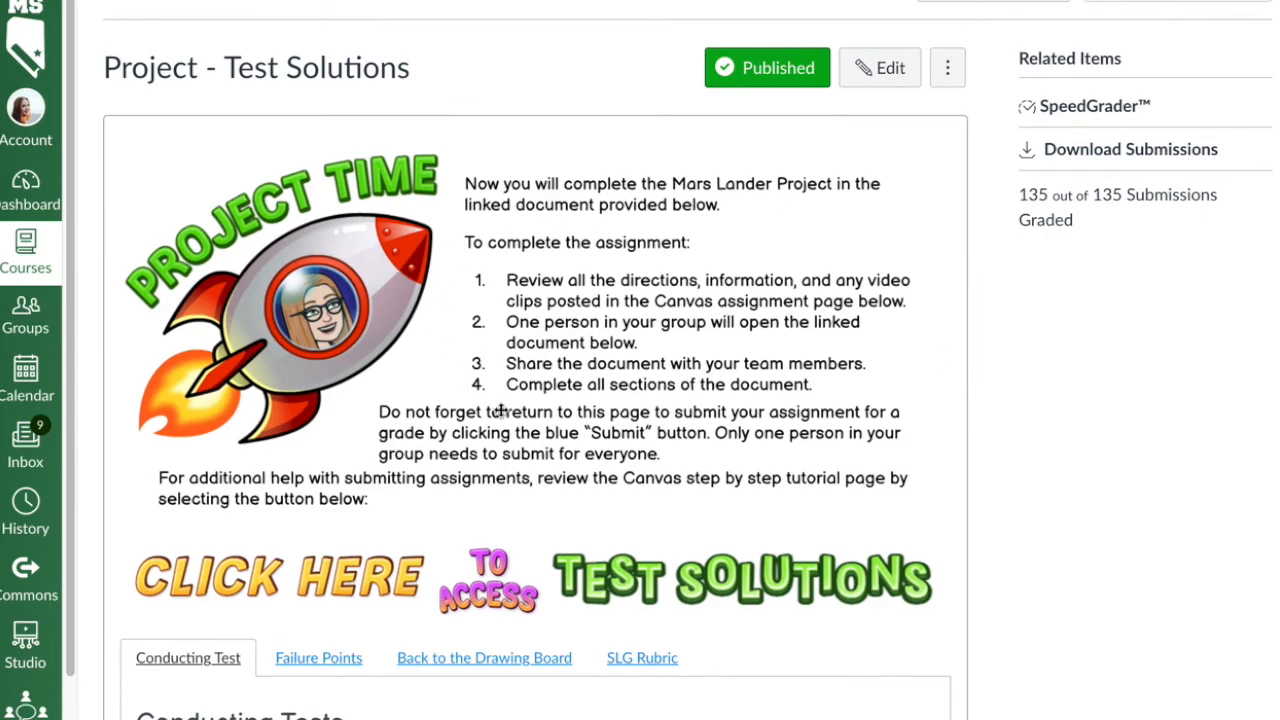
scroll(501, 412, down, 1)
scroll(501, 412, down, 3)
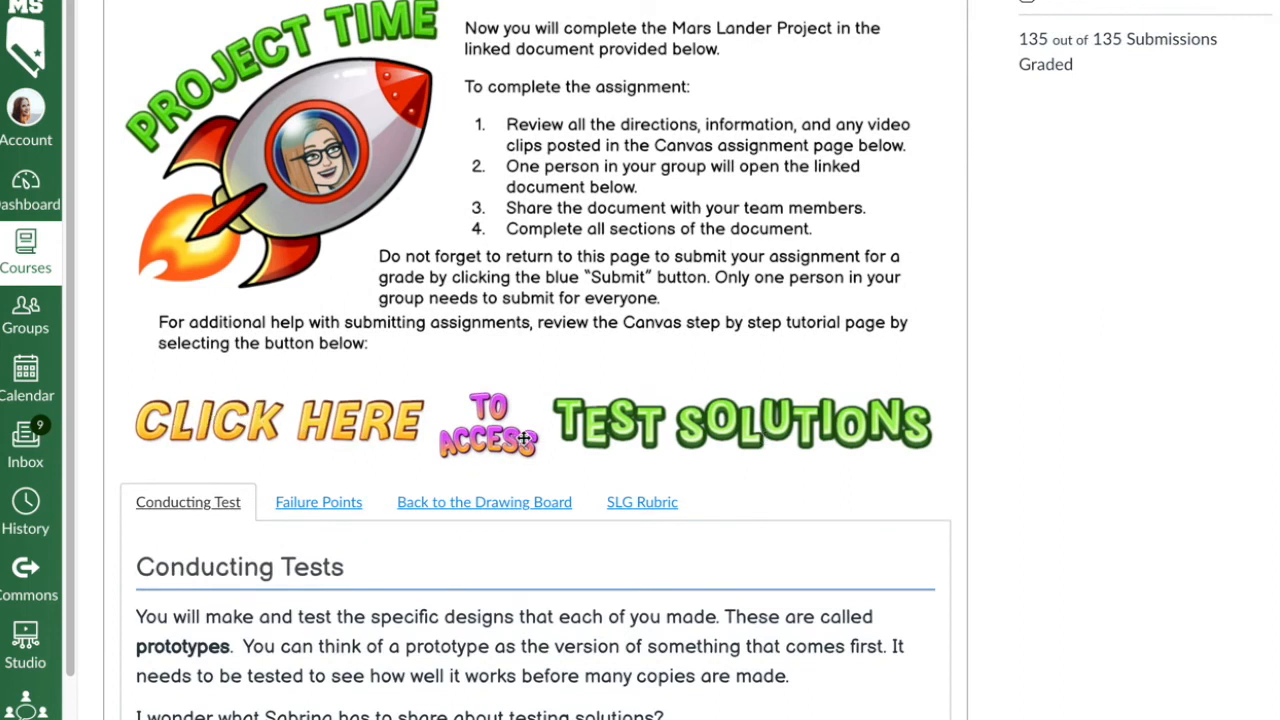
click(623, 423)
click(497, 429)
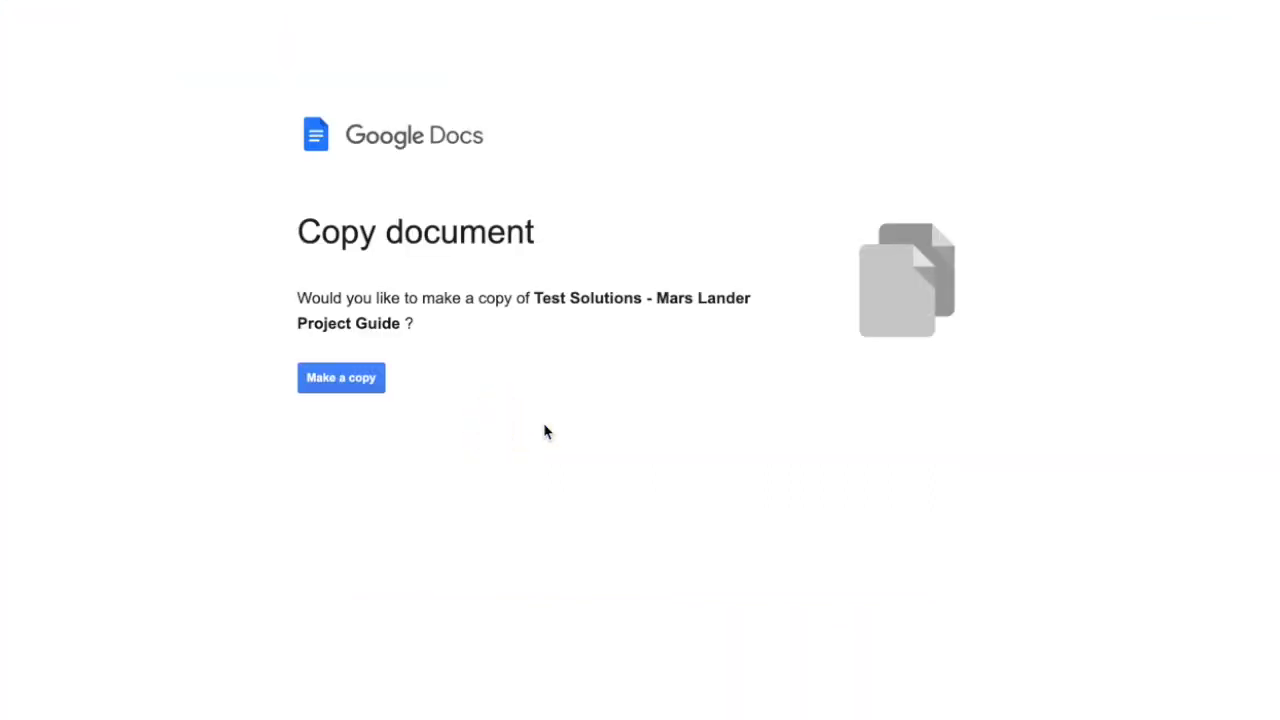
click(358, 390)
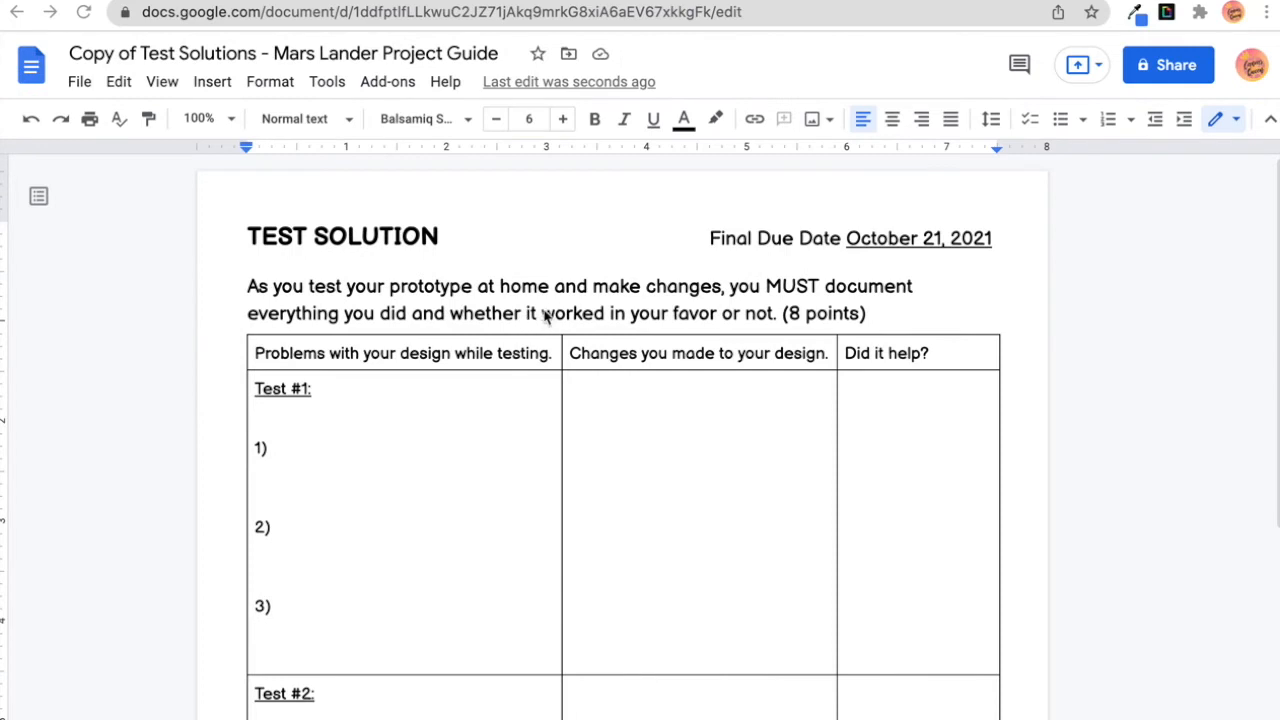
Replace "edit" at the end of the copied document's web address with "copy" and select the whole address for copying
click(249, 16)
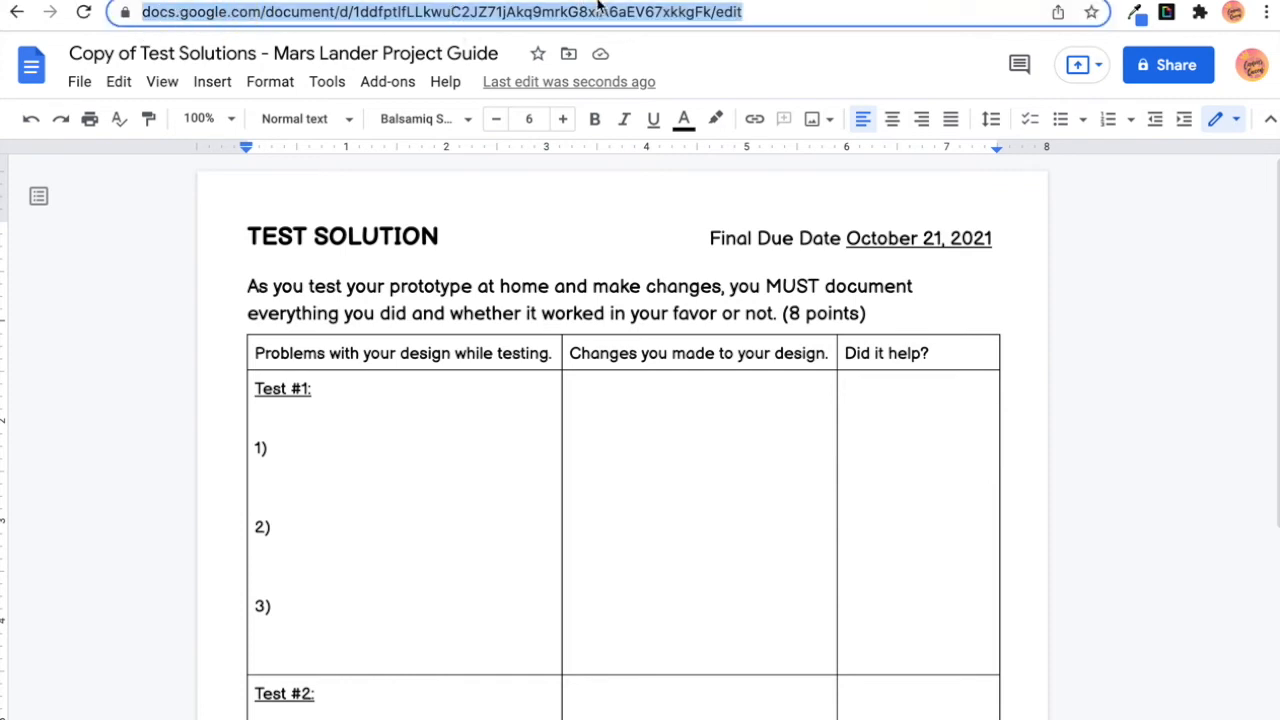
click(766, 13)
double_click(777, 12)
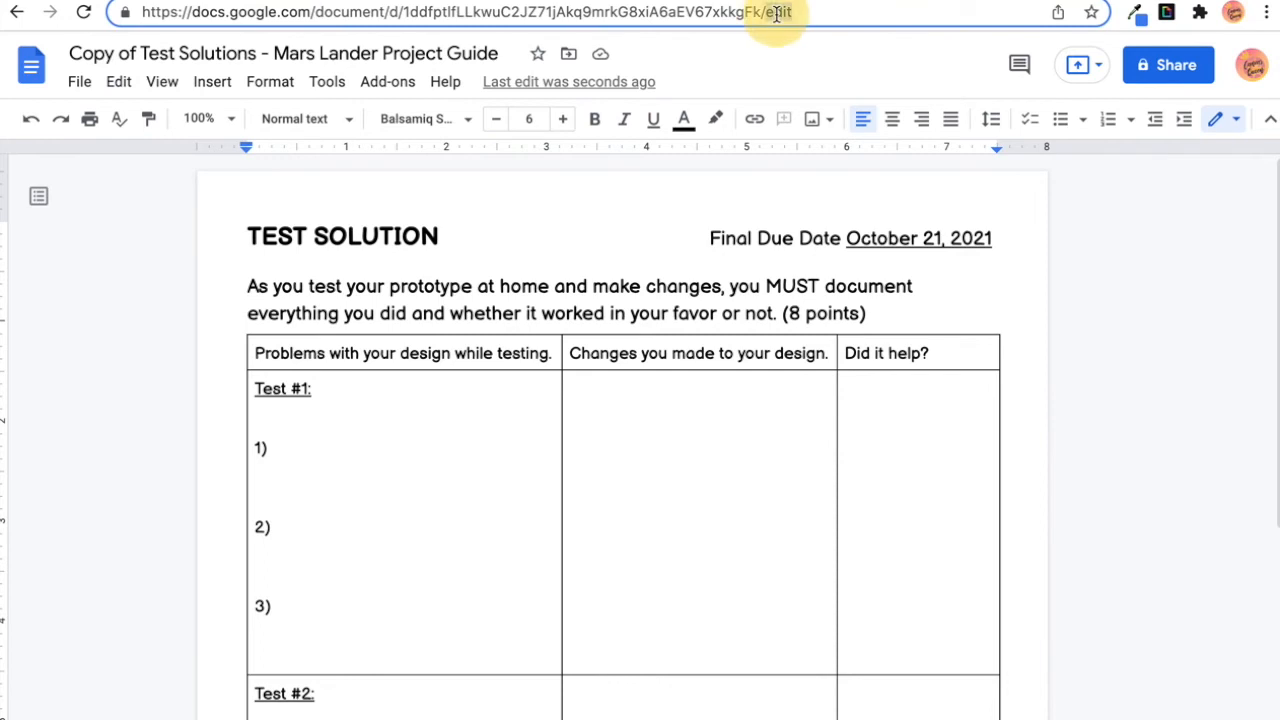
text(copy)
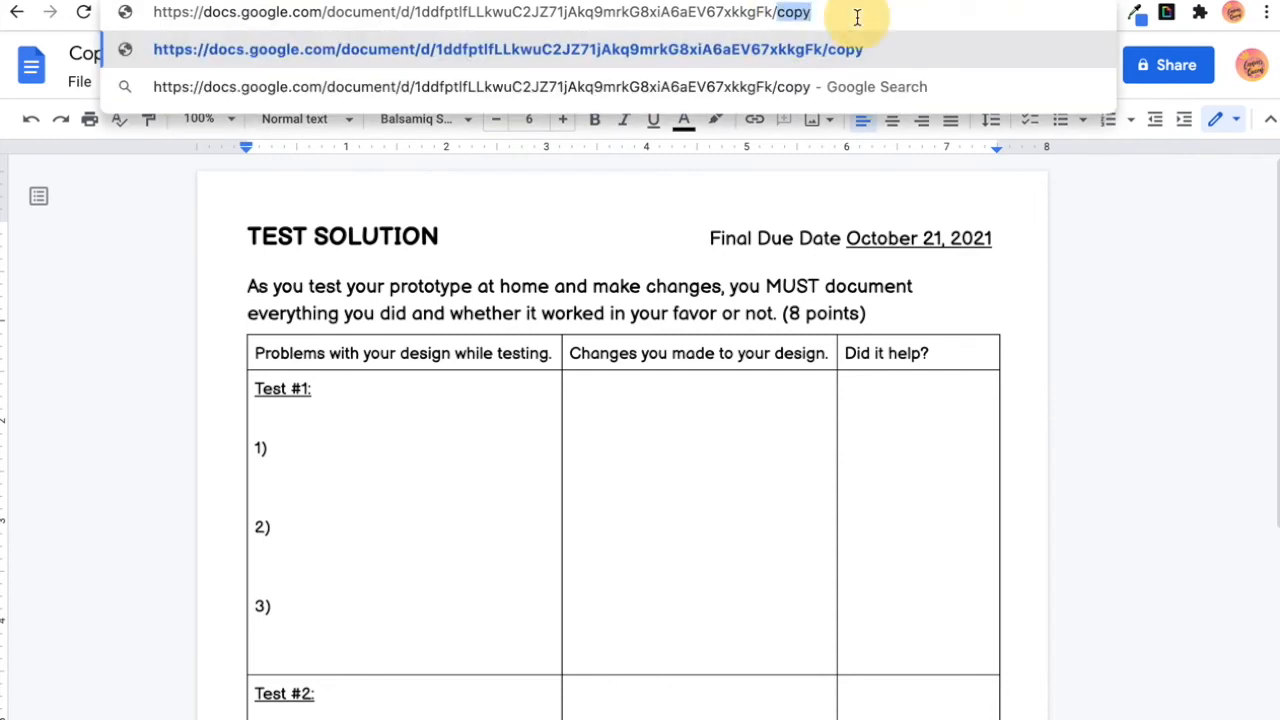
triple_click(857, 17)
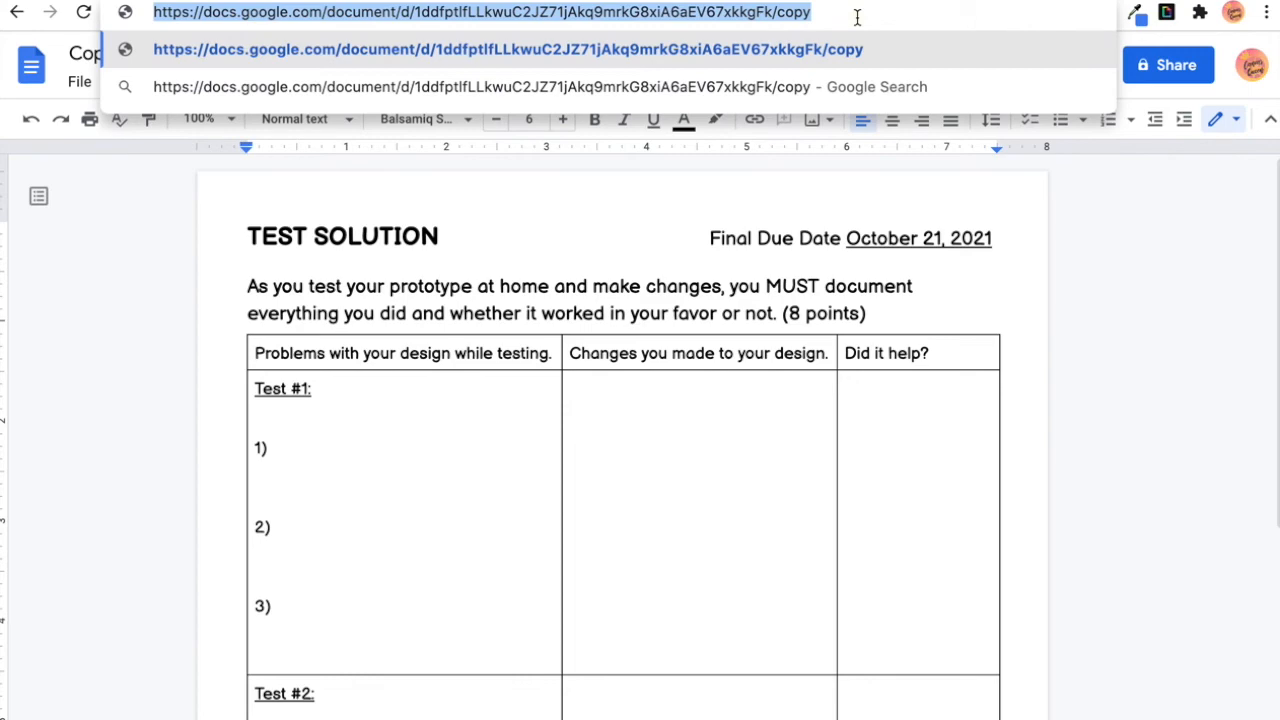
Return to the Project - Test Solutions assignment, open it for editing and remove the link from the "Click here to access Test Solutions" image
click(690, 2)
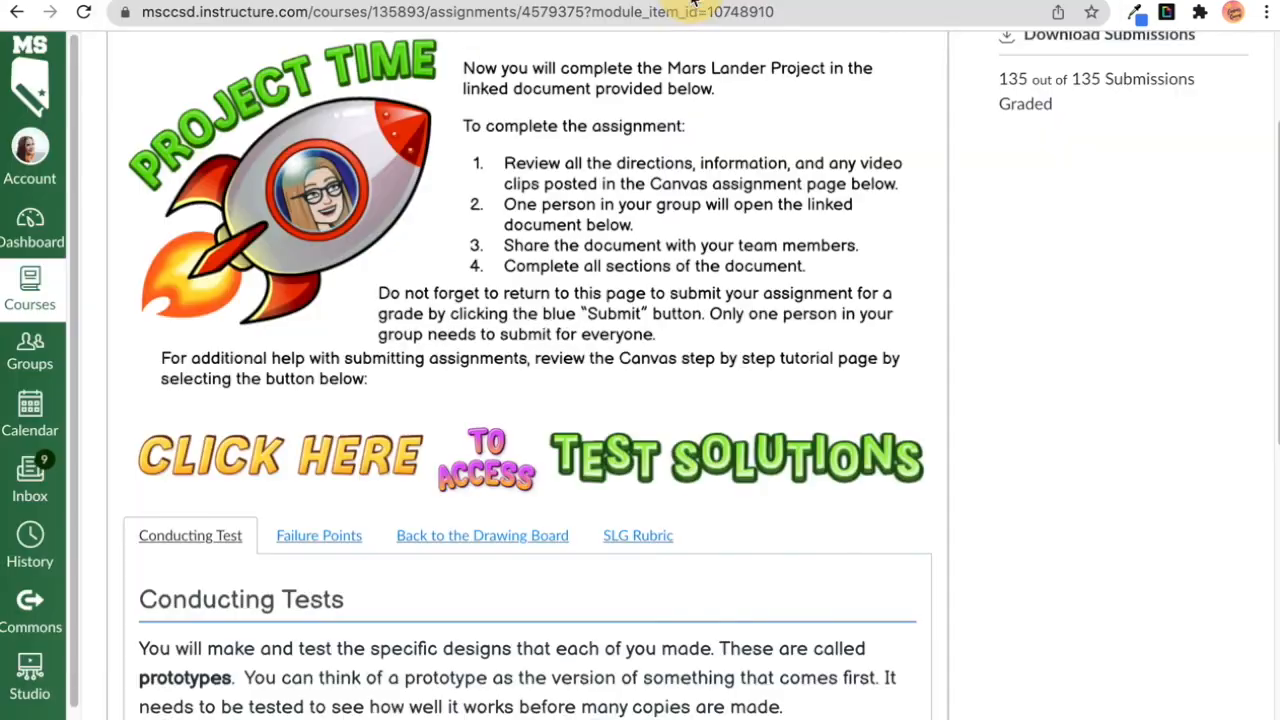
scroll(827, 264, down, 1)
scroll(827, 268, up, 2)
click(868, 153)
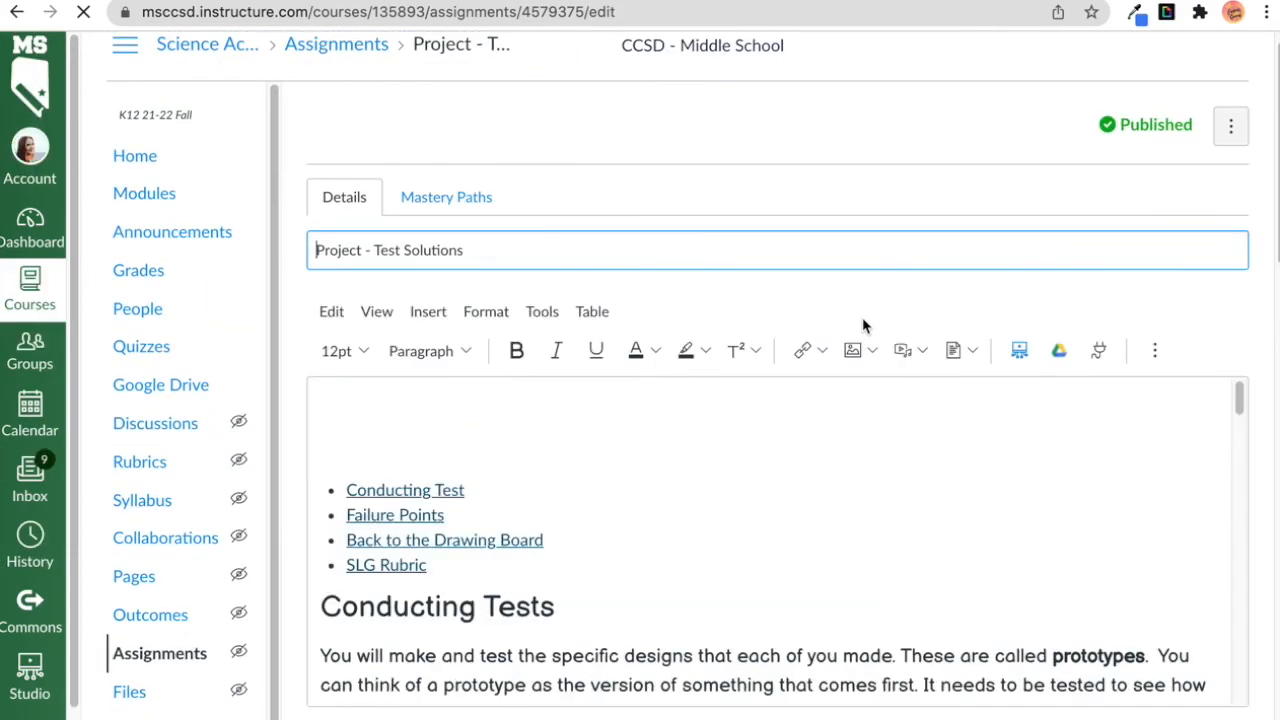
scroll(862, 325, down, 5)
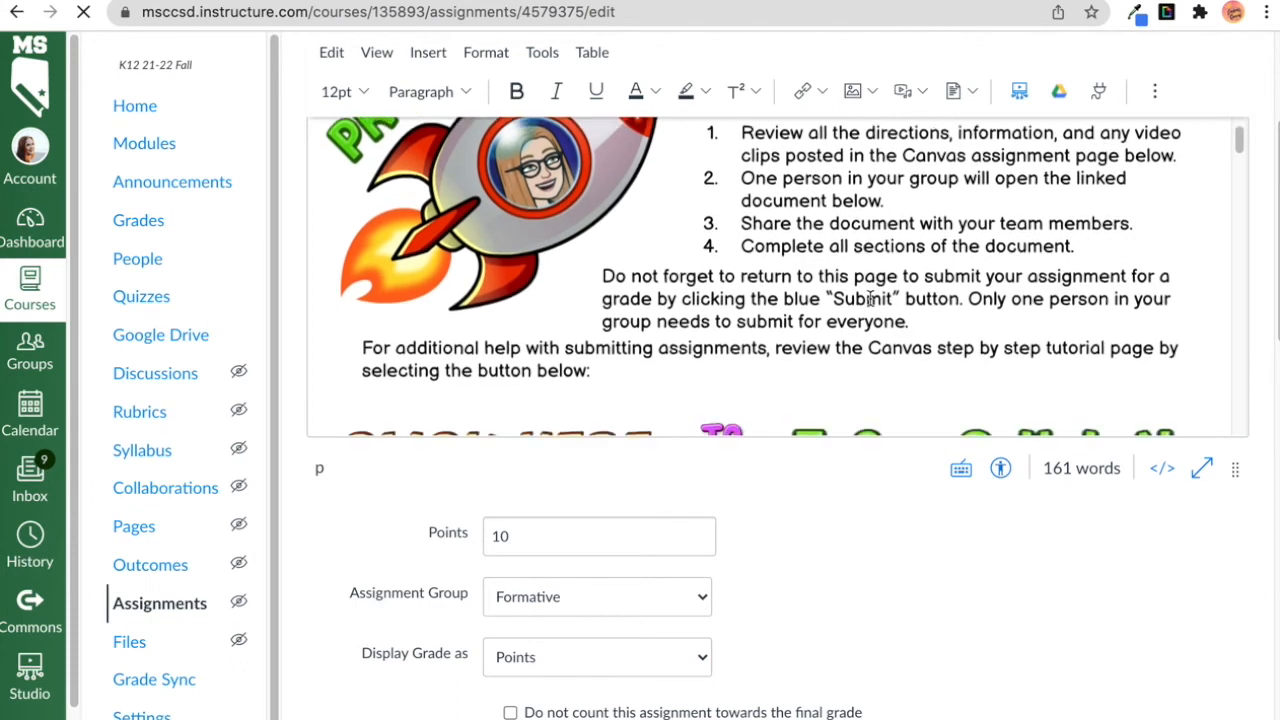
scroll(868, 299, down, 2)
click(683, 255)
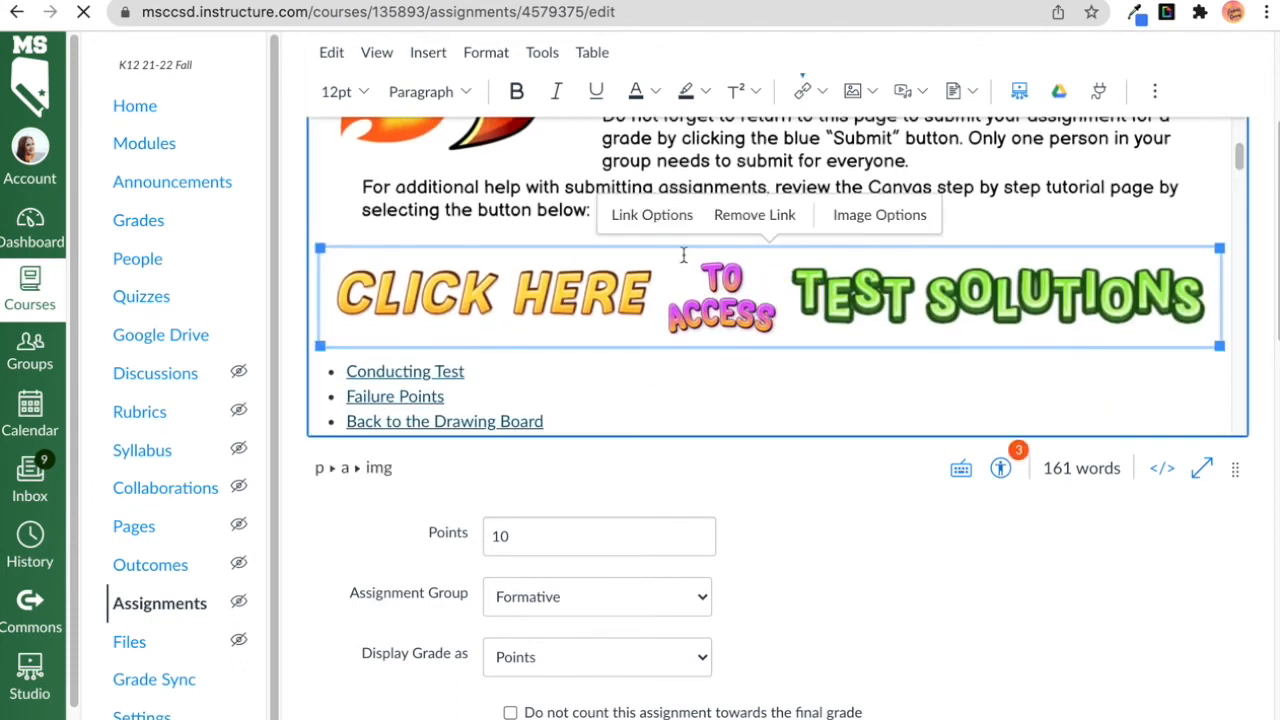
click(786, 226)
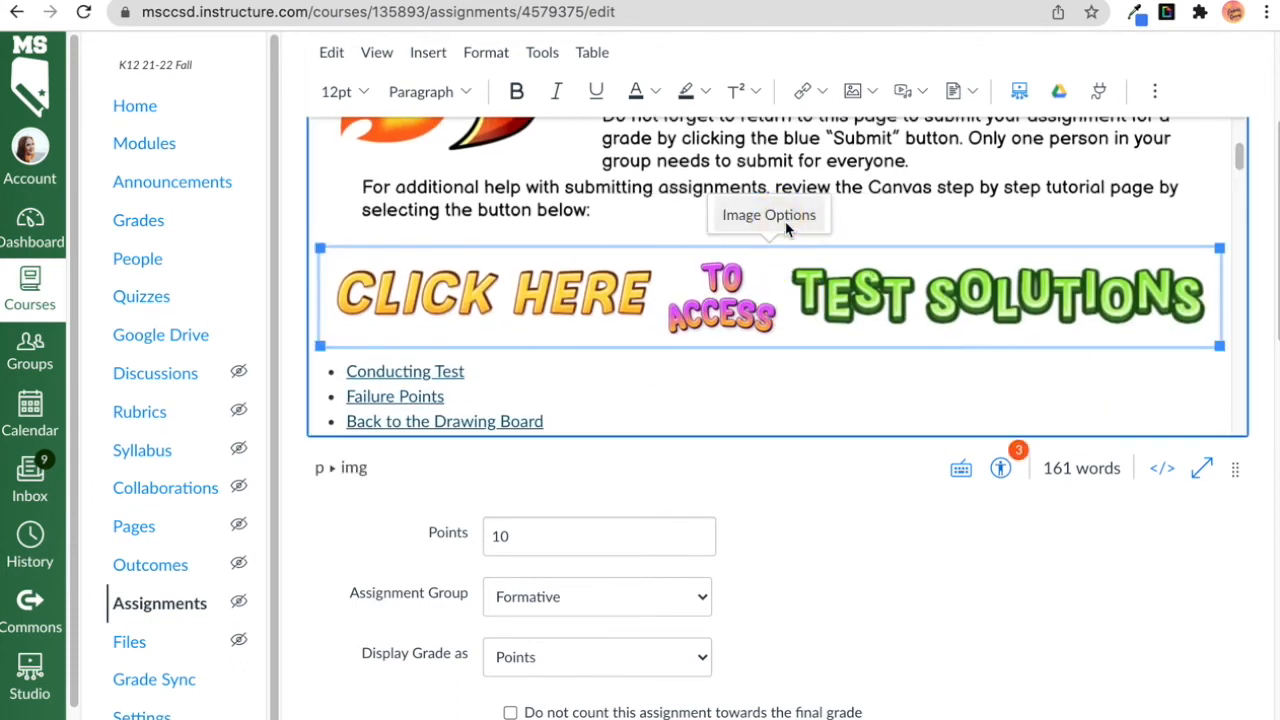
Link the "Click here to access Test Solutions" image to the Google Docs address ending in /copy as an external link
click(737, 313)
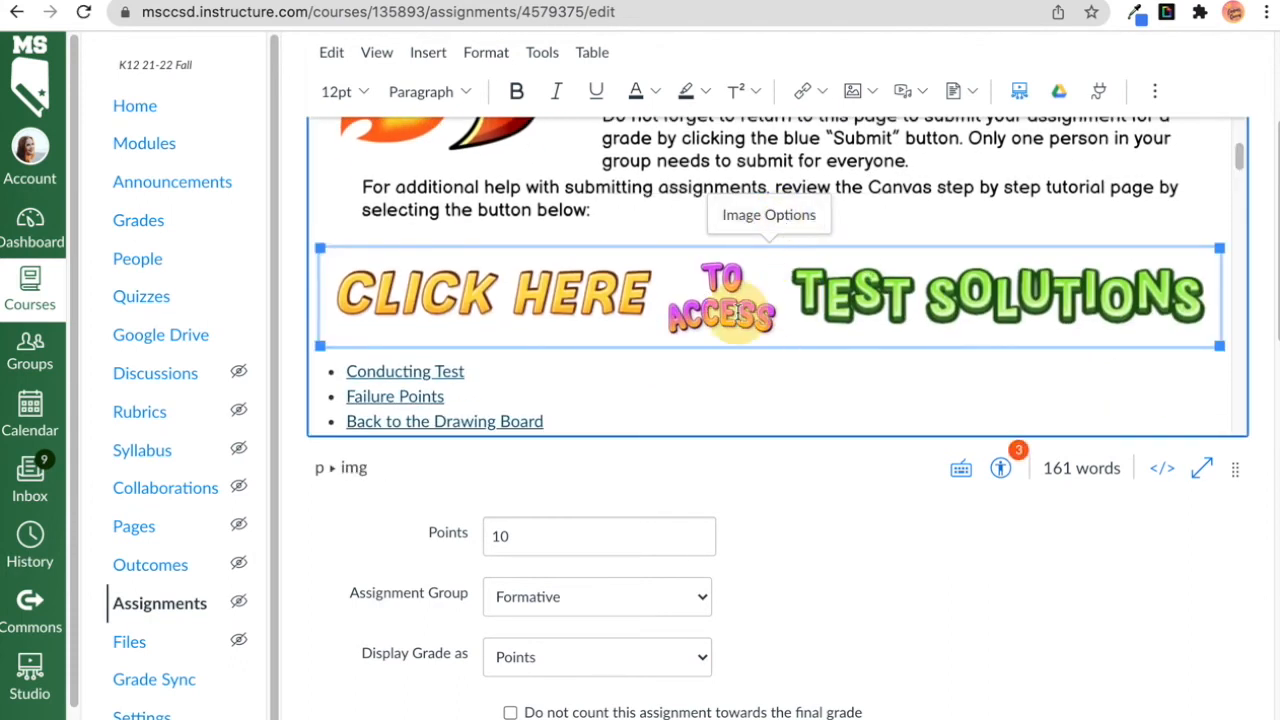
click(818, 93)
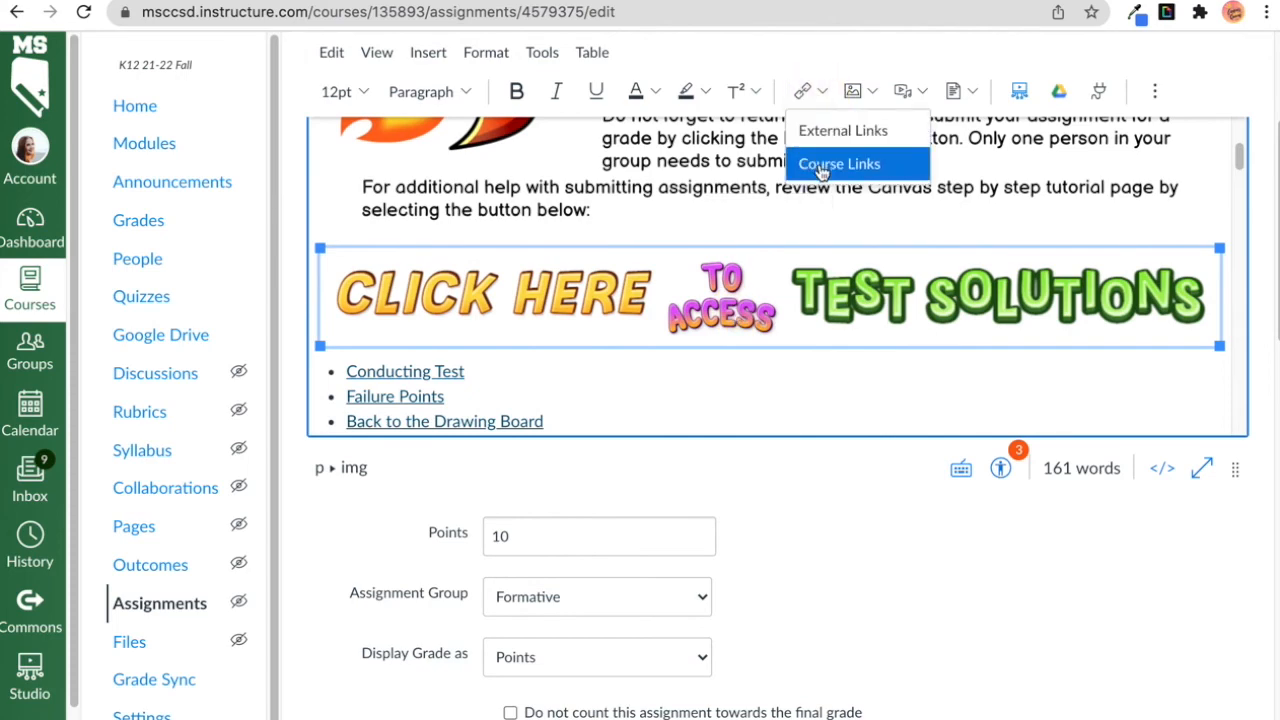
click(828, 138)
click(429, 434)
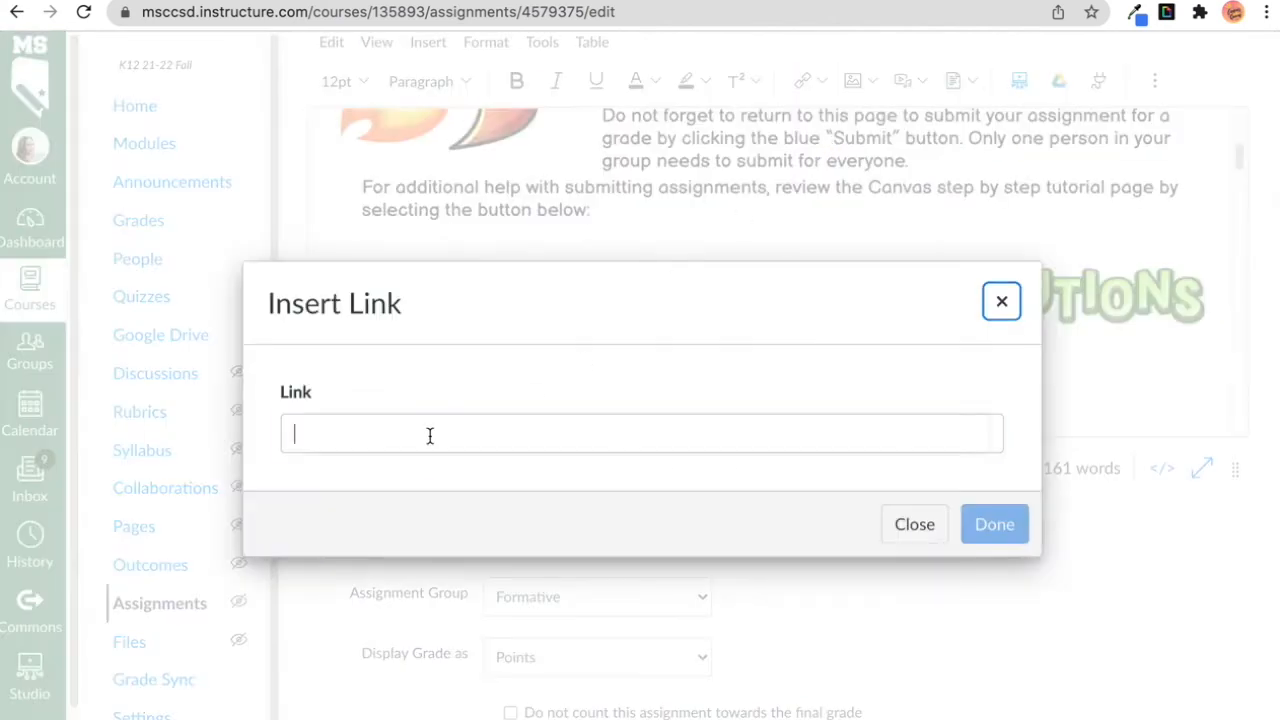
right_click(431, 437)
click(449, 598)
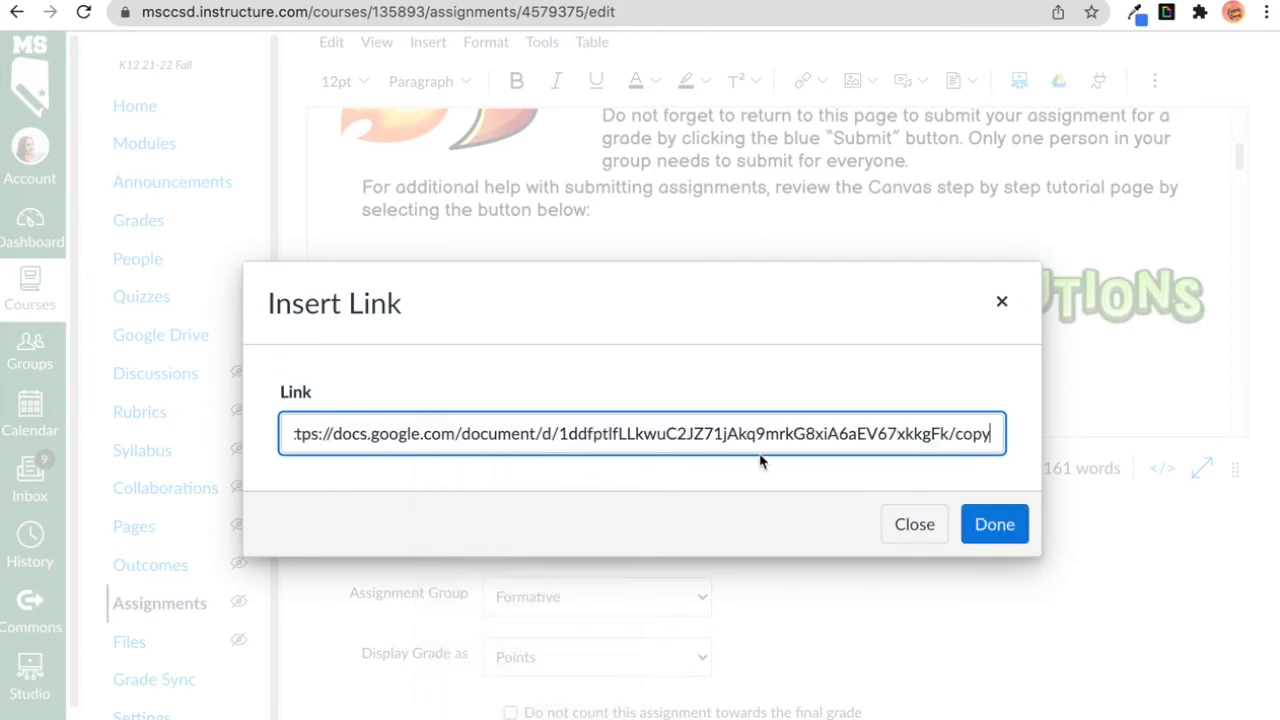
click(993, 528)
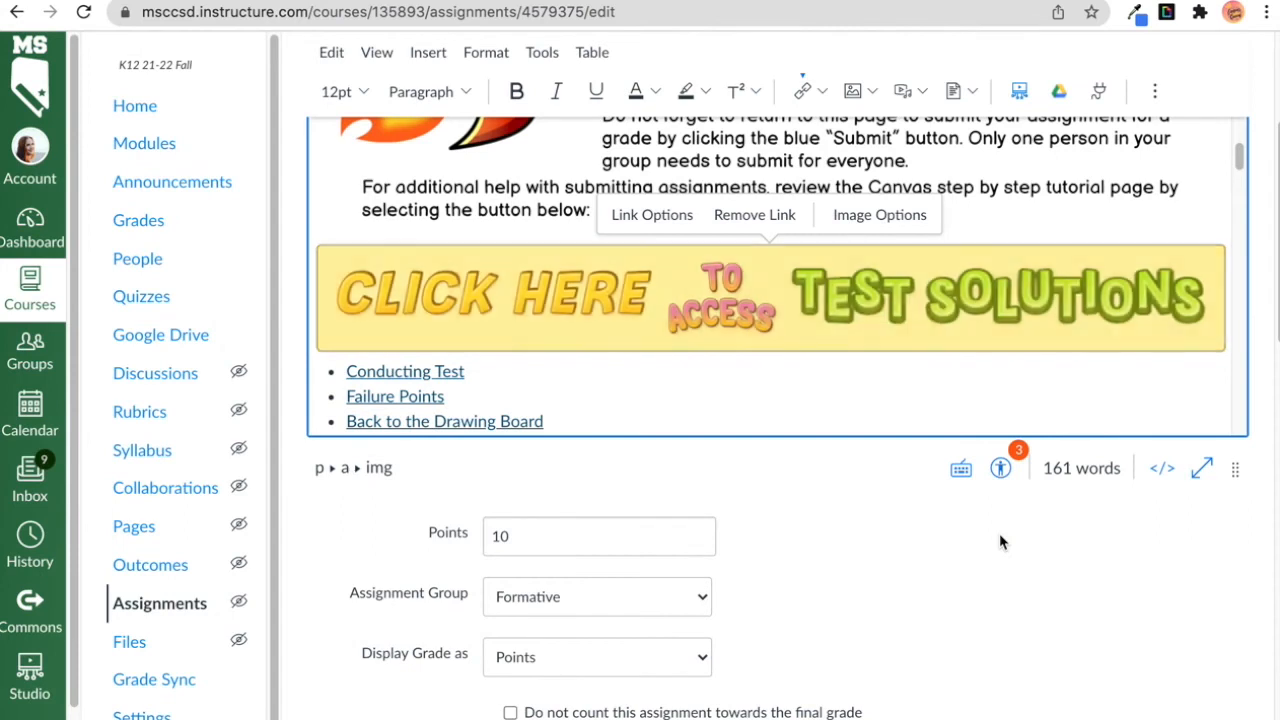
click(999, 533)
Review the assignment's submission type and attempt settings, and save the assignment
scroll(972, 551, down, 3)
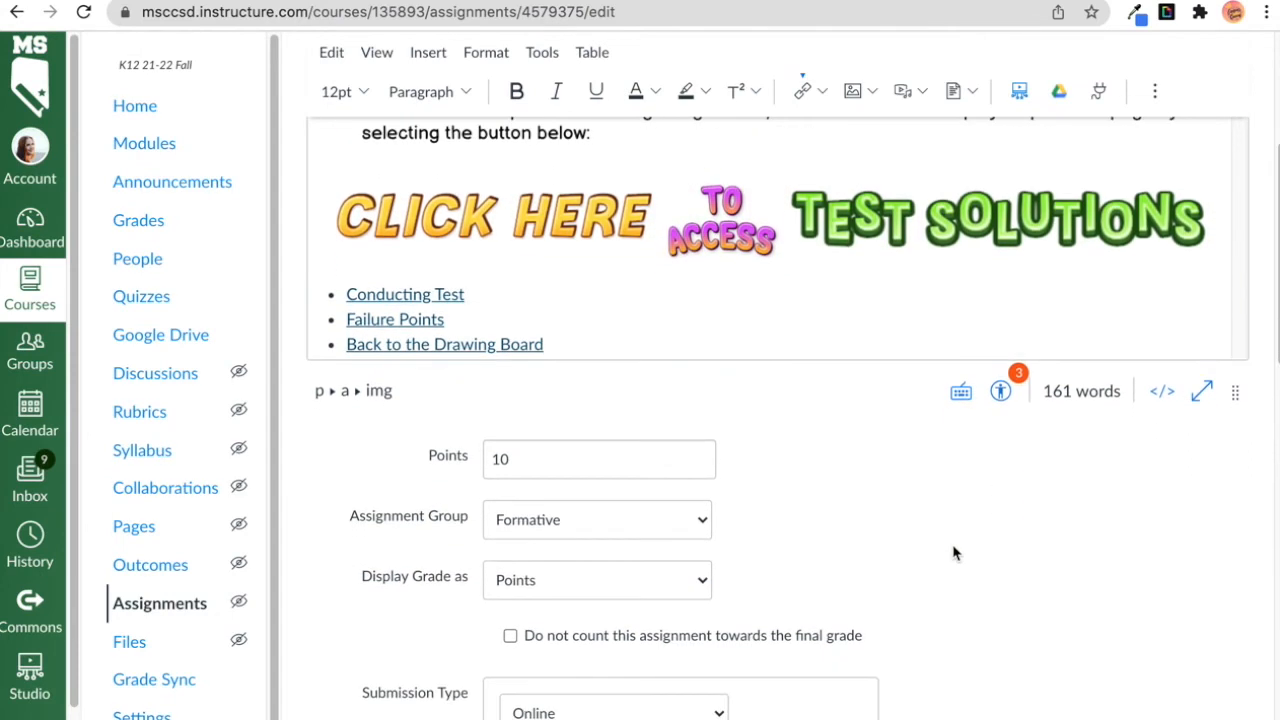
scroll(953, 553, down, 2)
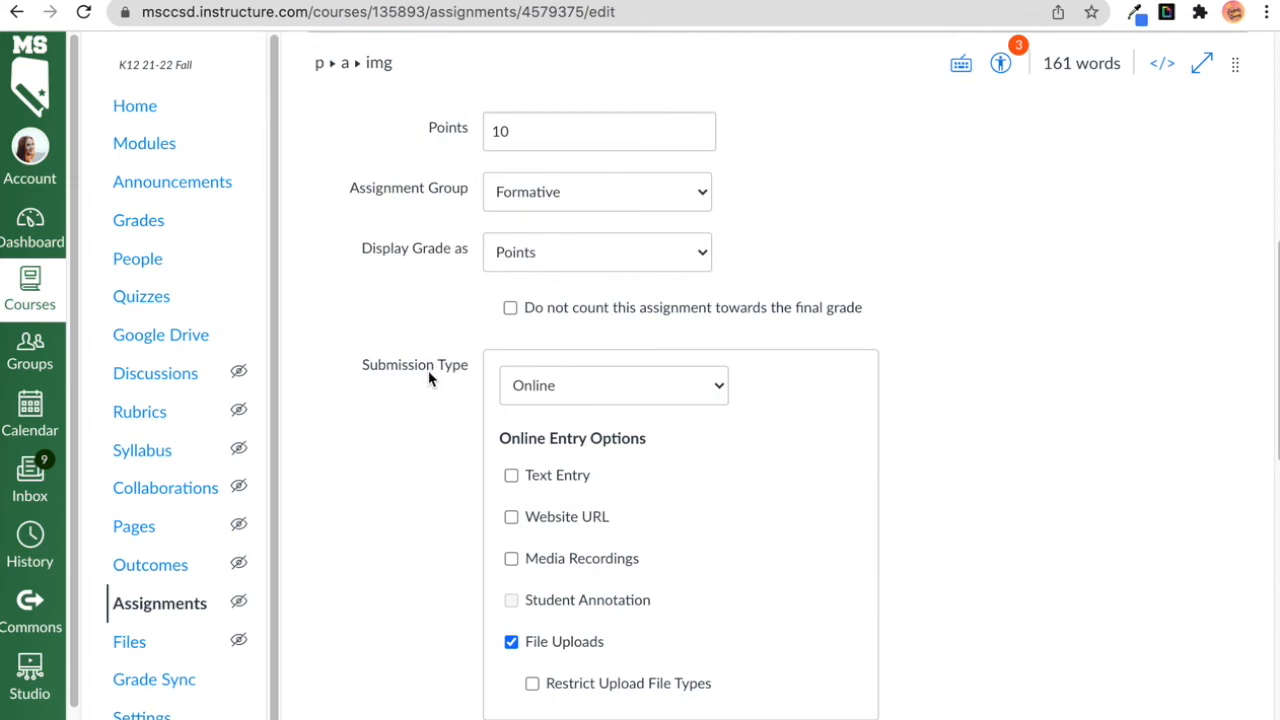
scroll(558, 397, down, 2)
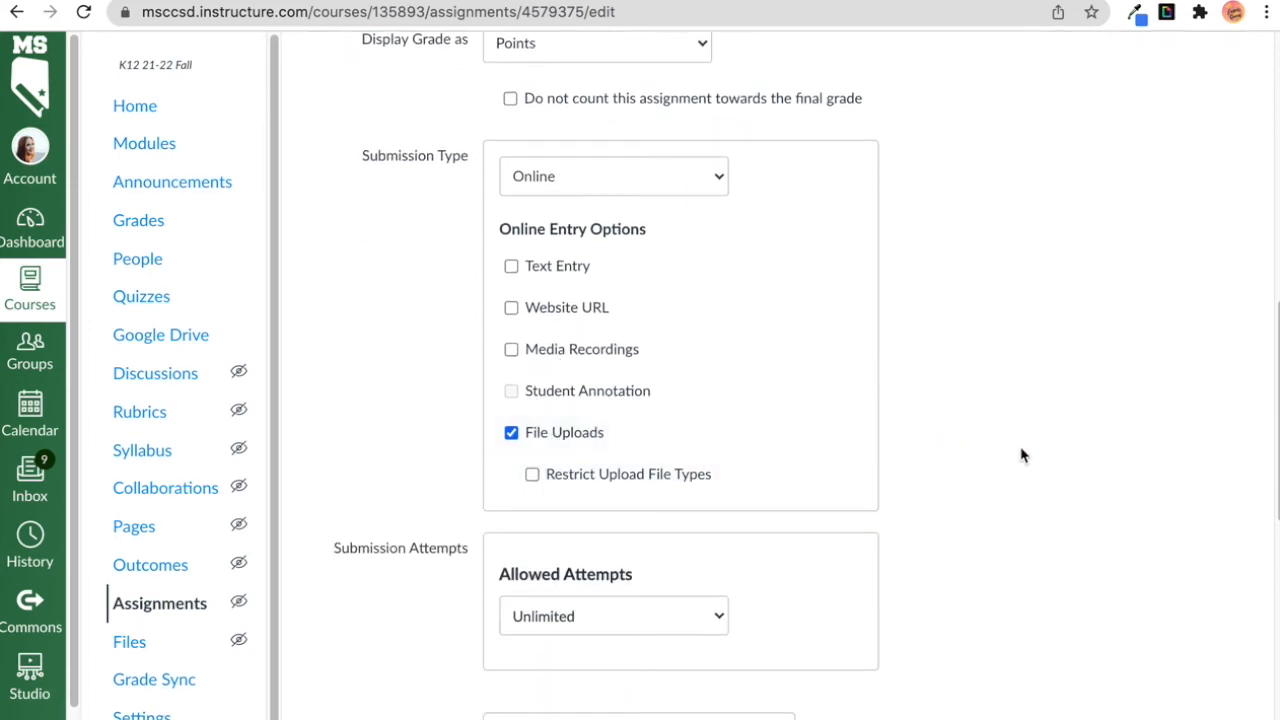
scroll(1023, 454, down, 6)
scroll(1023, 456, down, 4)
click(1205, 712)
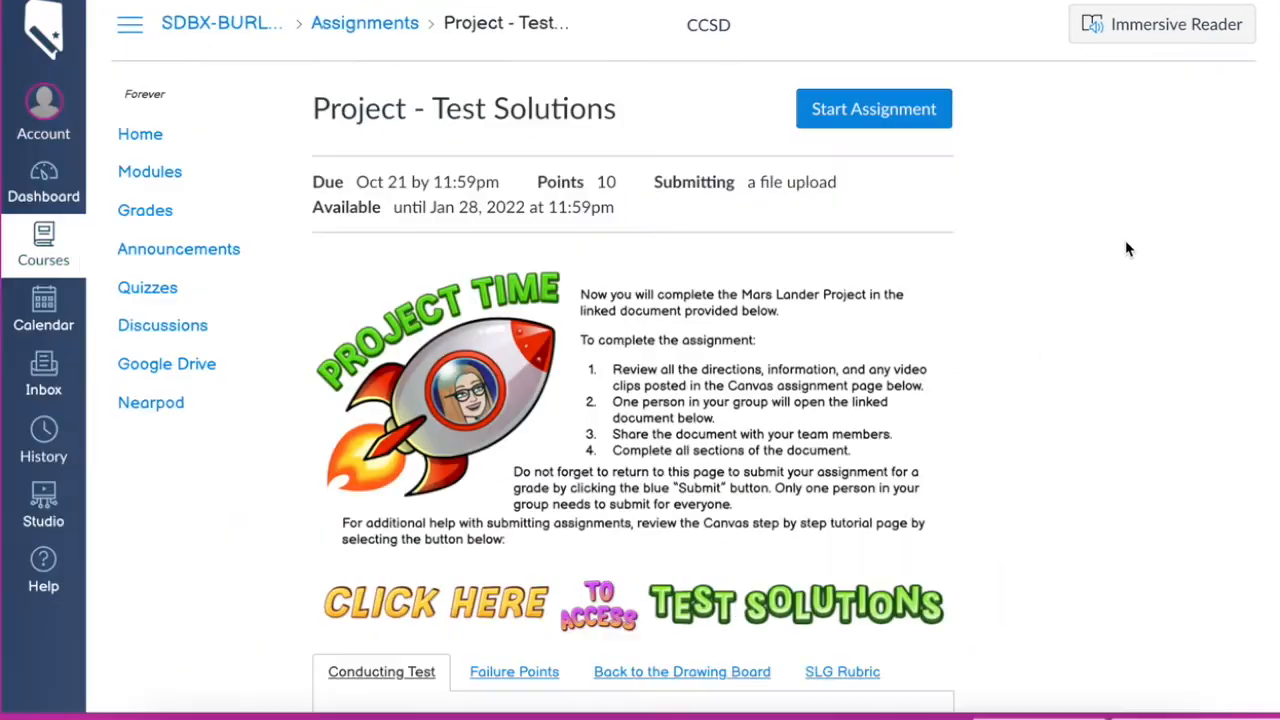
Test the Test Solutions image link in the student's view of the assignment and return from the copy page to the assignment
scroll(1125, 248, down, 4)
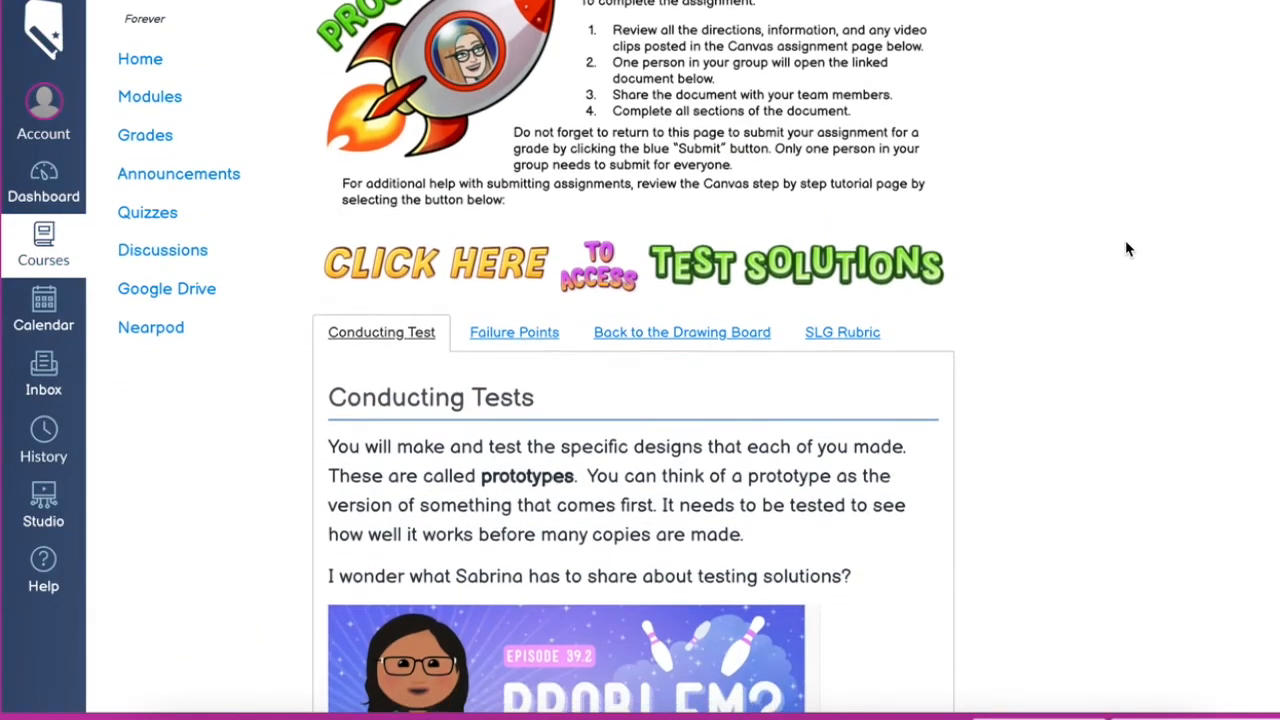
scroll(1125, 248, down, 4)
scroll(1125, 248, up, 7)
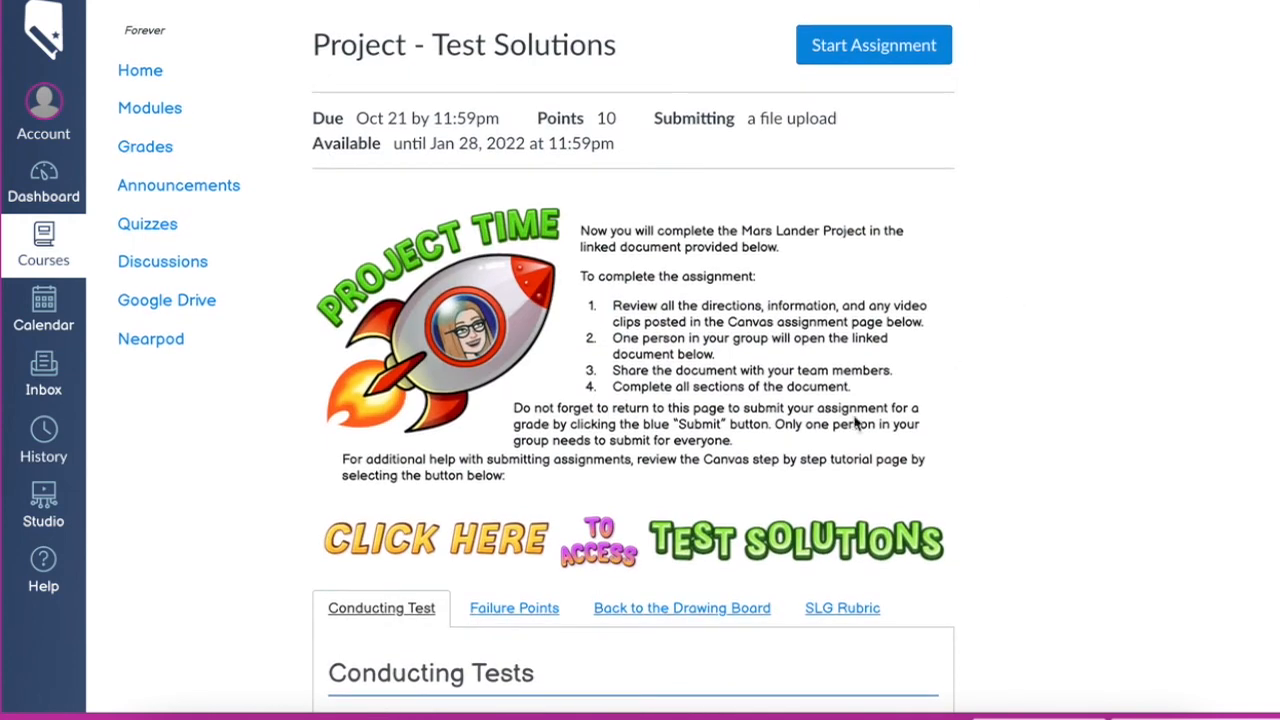
click(664, 539)
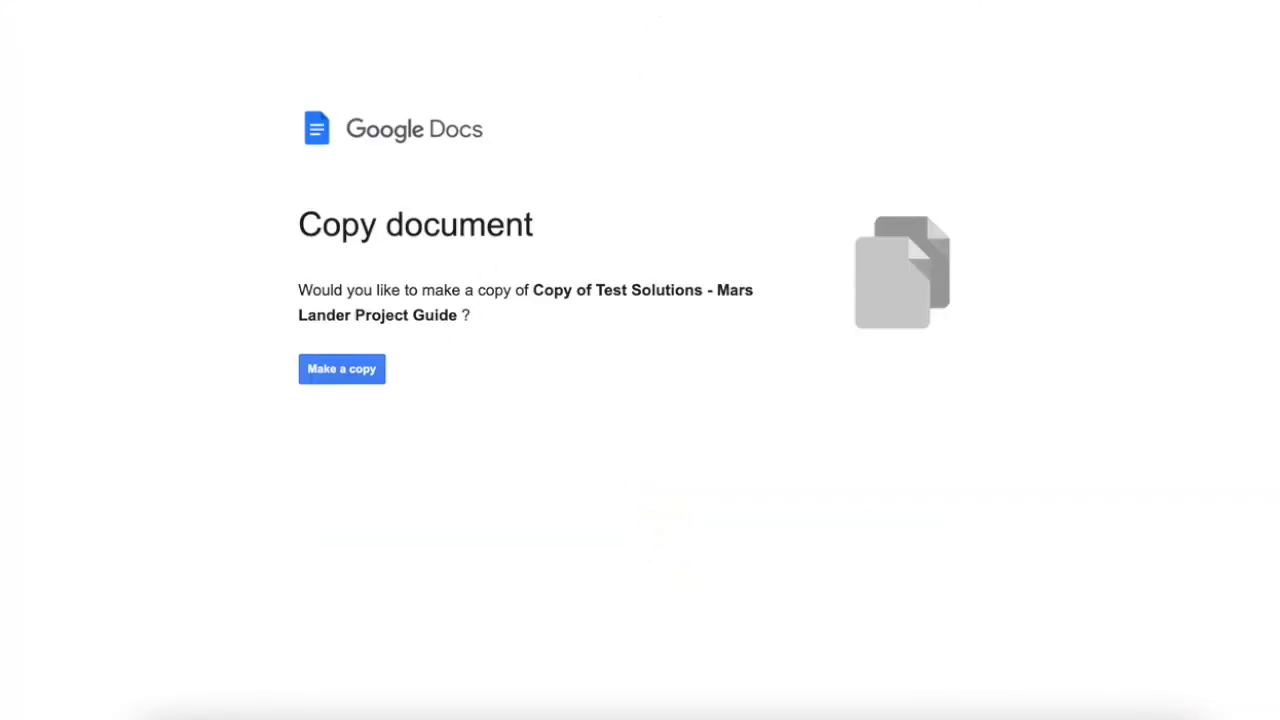
click(560, 2)
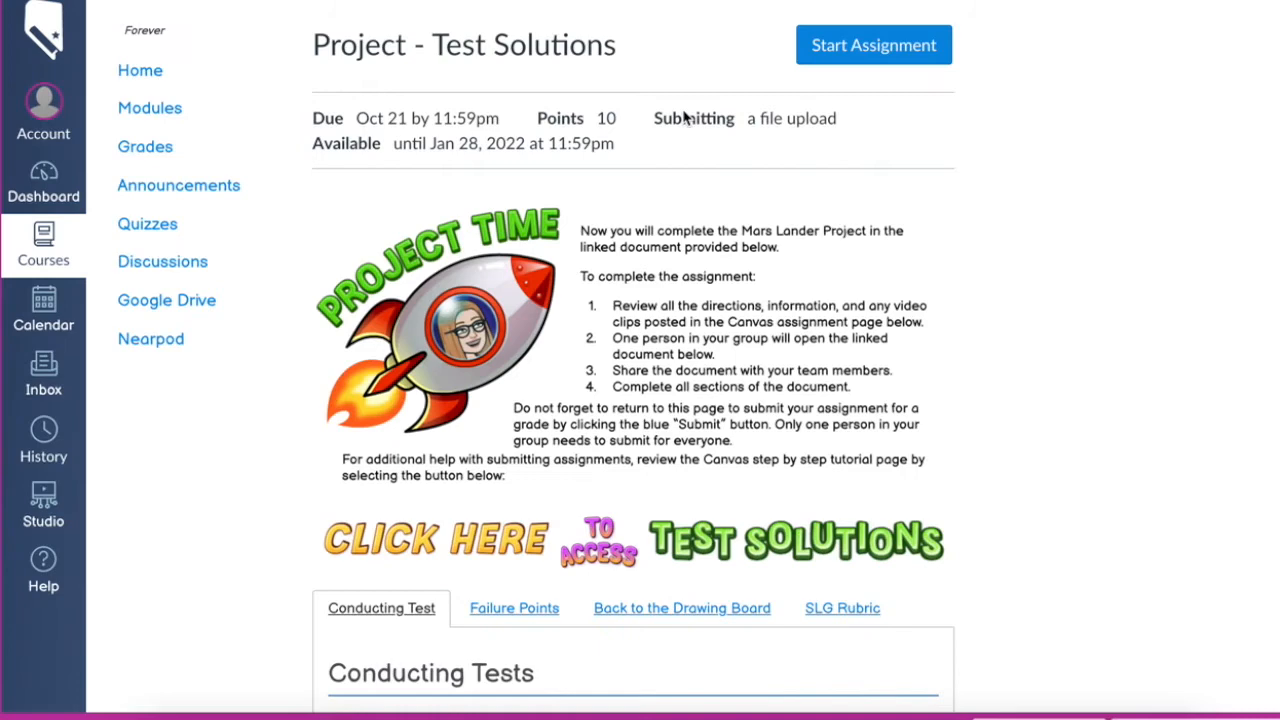
Start the assignment as the student and examine the File Upload, Google Drive (LTI 1.3) and Google Drive submission options
click(889, 55)
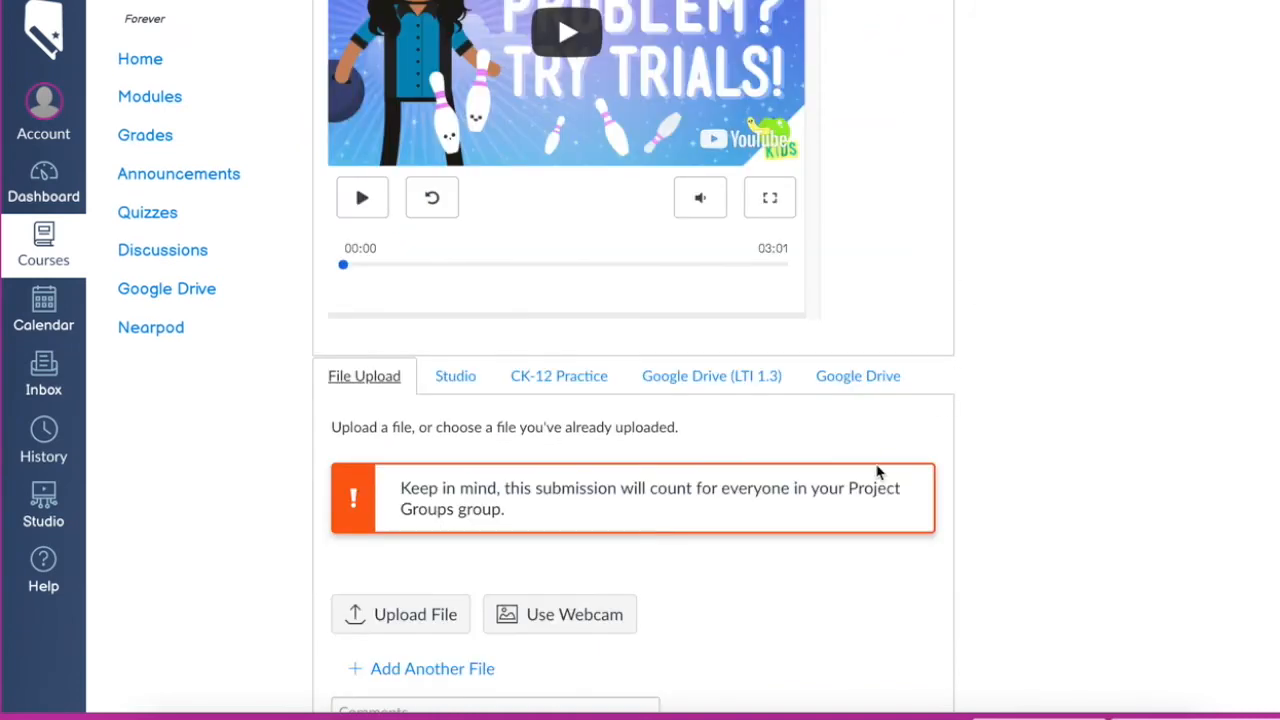
scroll(1054, 474, down, 3)
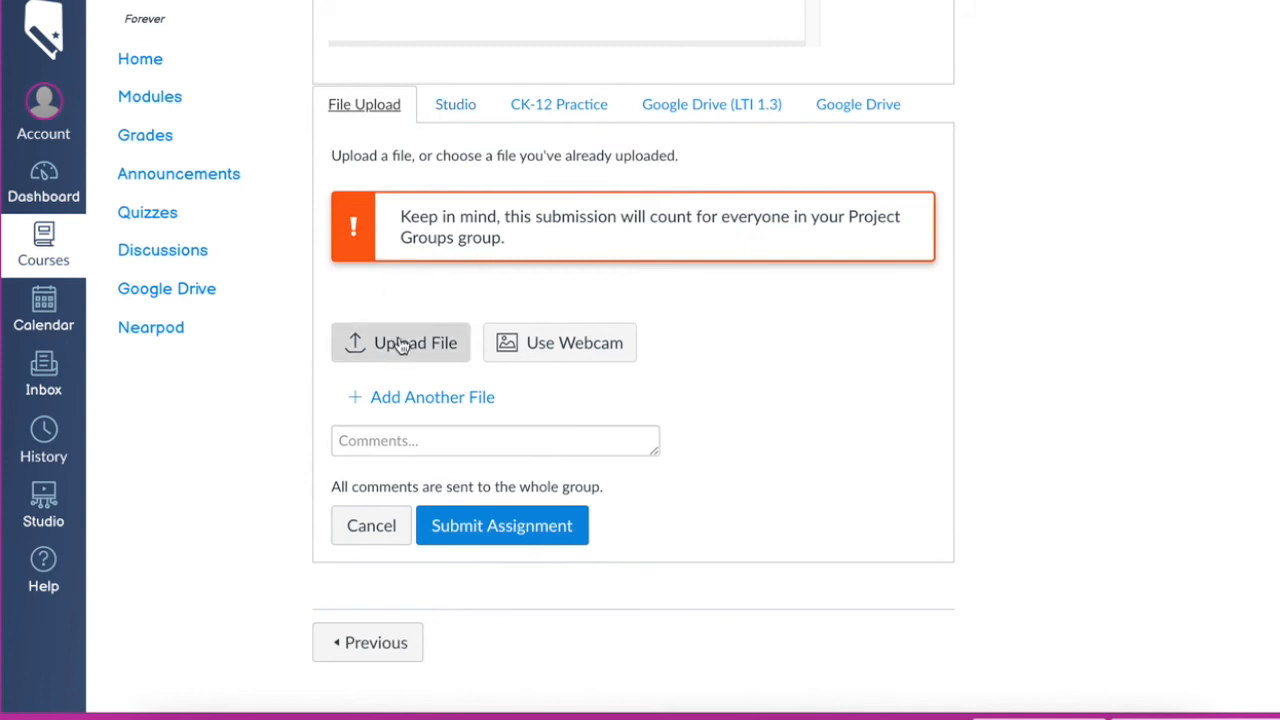
click(707, 108)
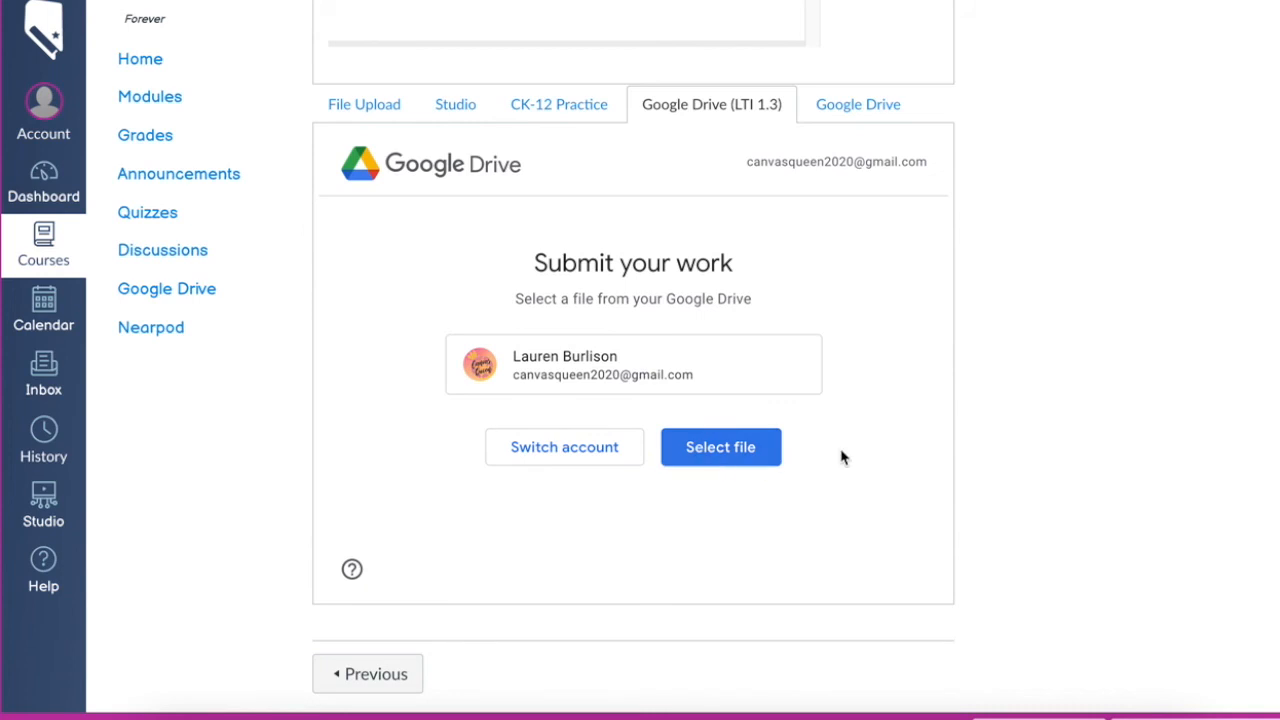
click(870, 112)
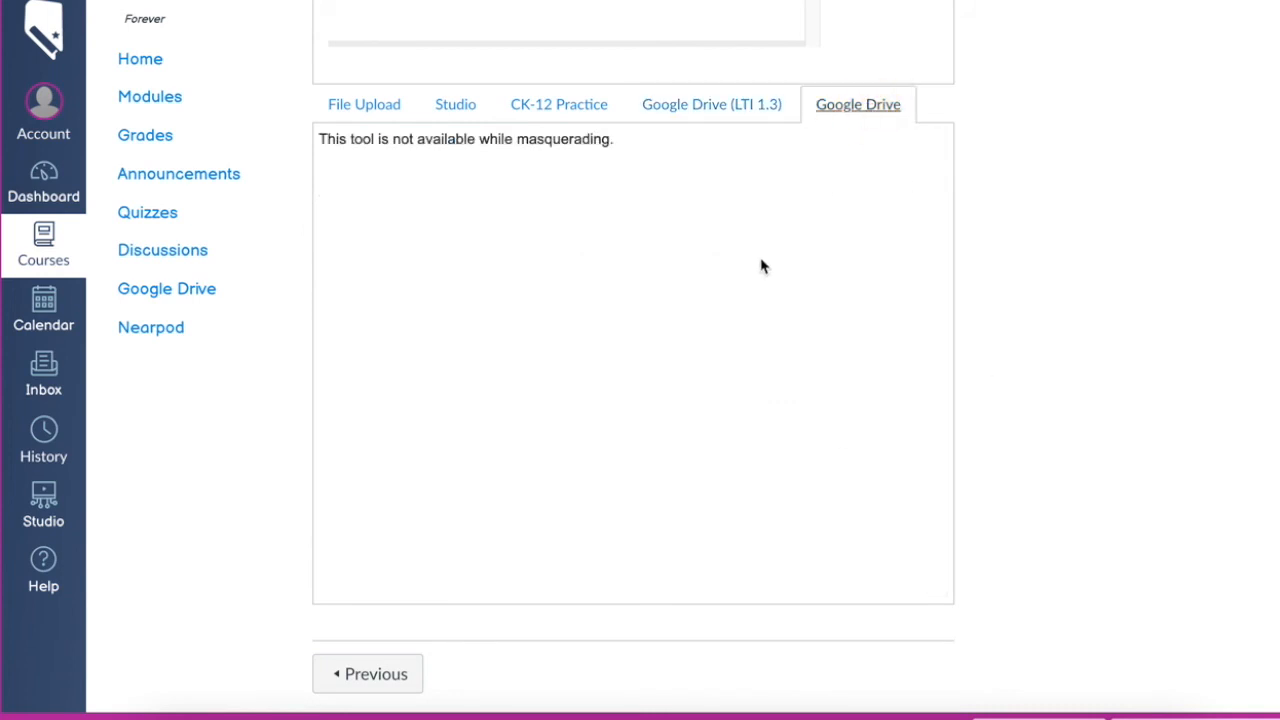
double_click(428, 138)
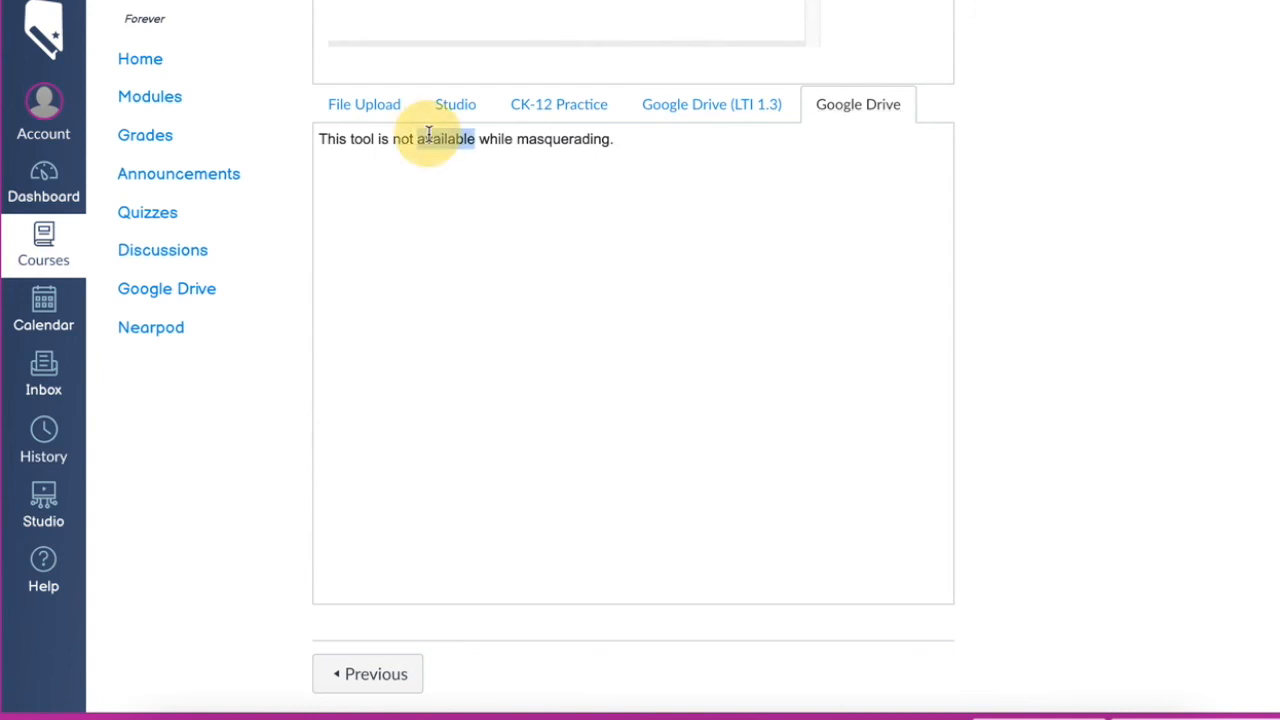
triple_click(428, 138)
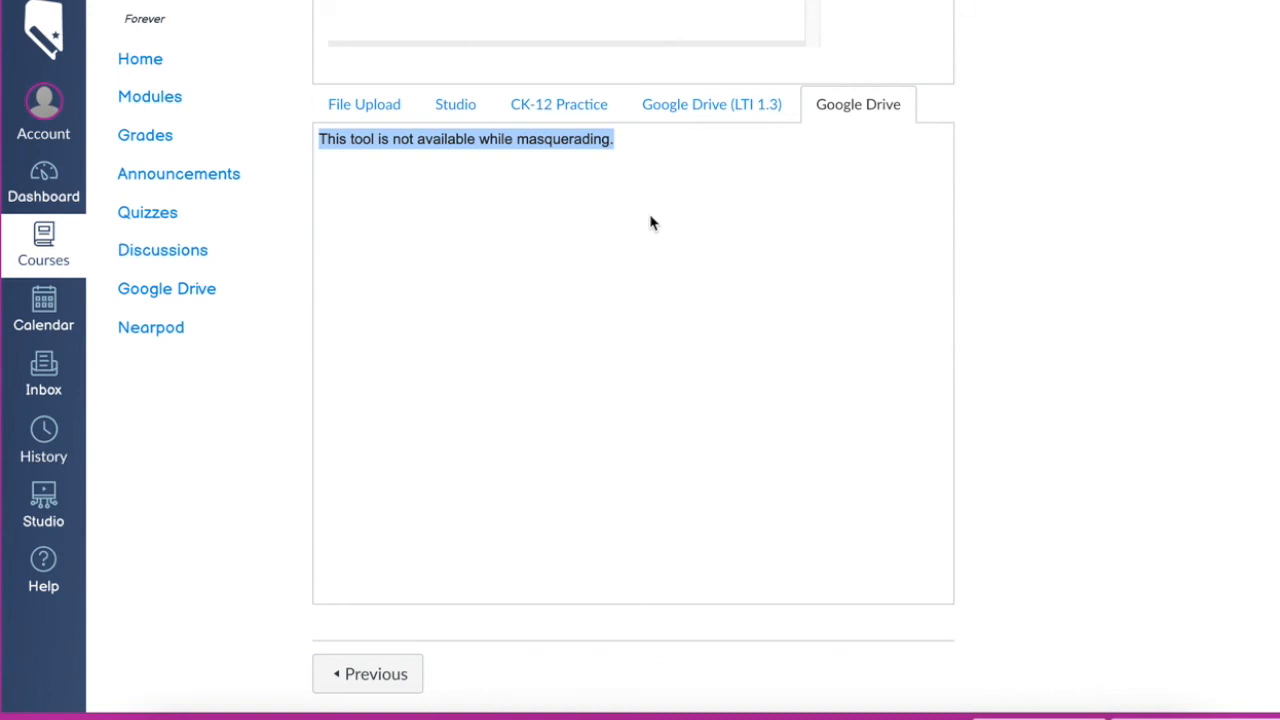
Compare the Google Drive (LTI 1.3) and Google Drive submission options again and return to File Upload
click(694, 114)
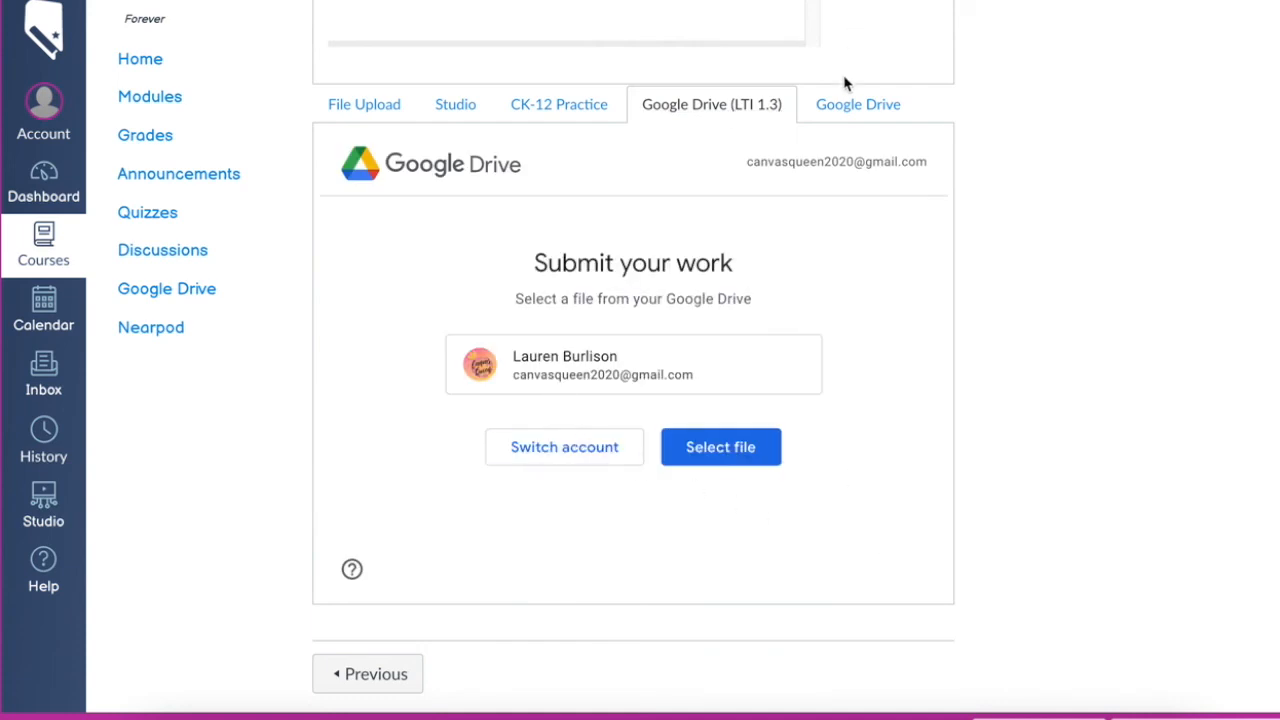
click(812, 104)
click(757, 104)
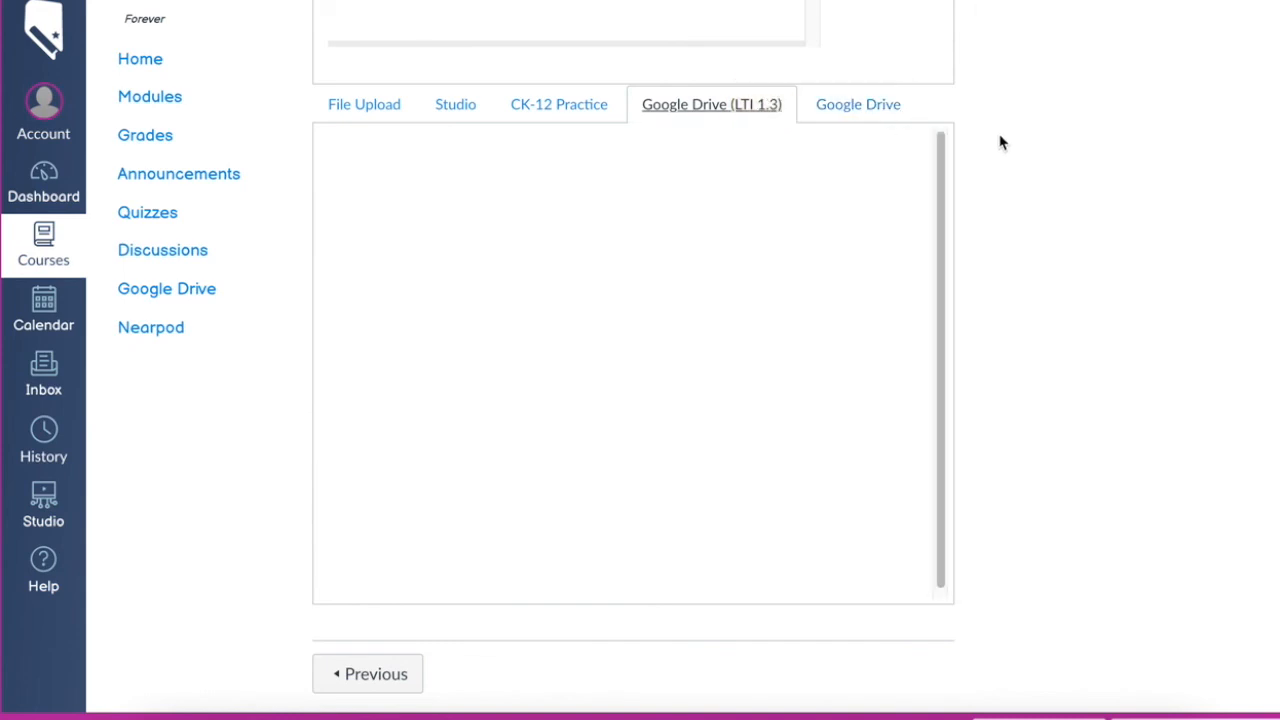
click(380, 104)
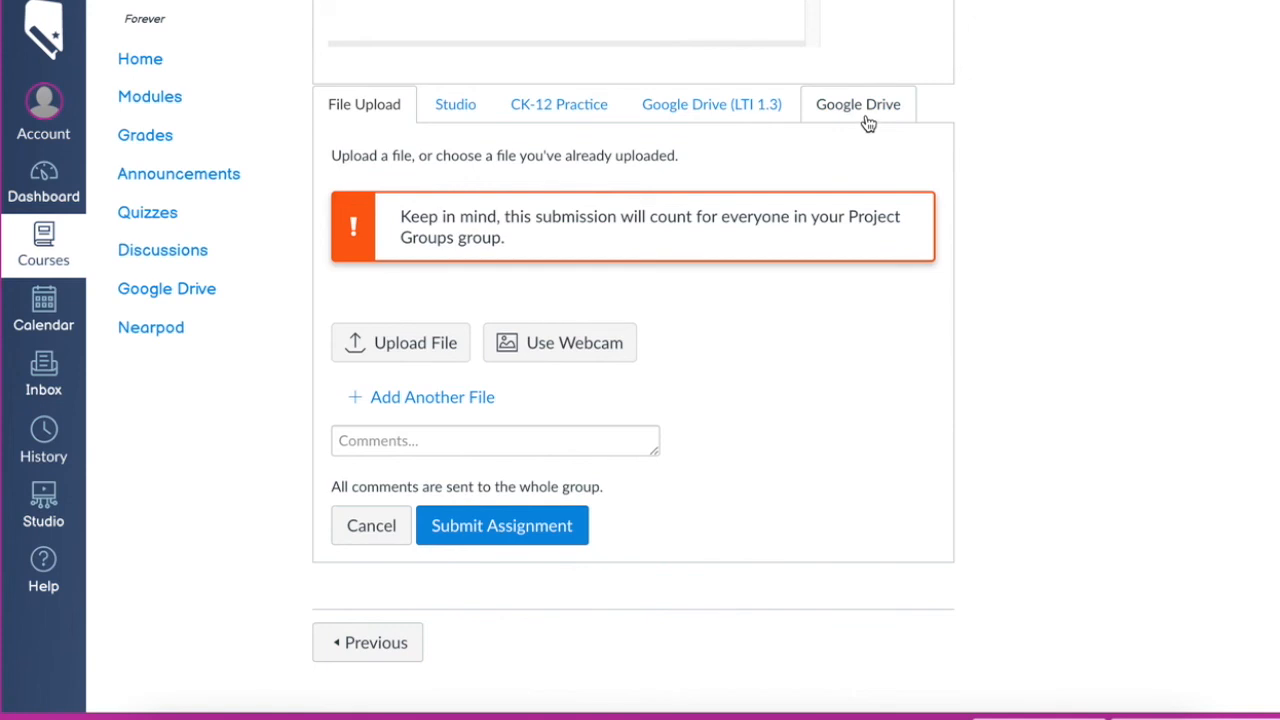
Submit the assignment with the file Screen Shot 2021-12-28 at 1.07.29 PM.png and check the submission date
click(514, 536)
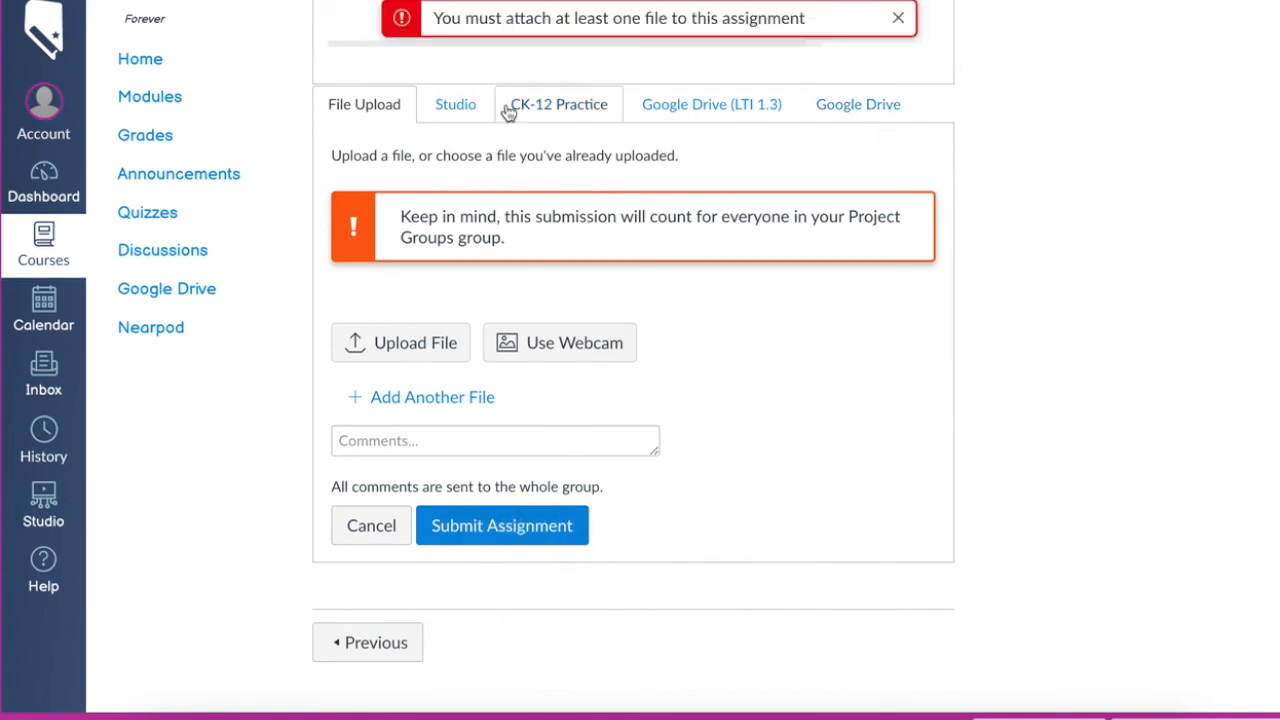
click(898, 19)
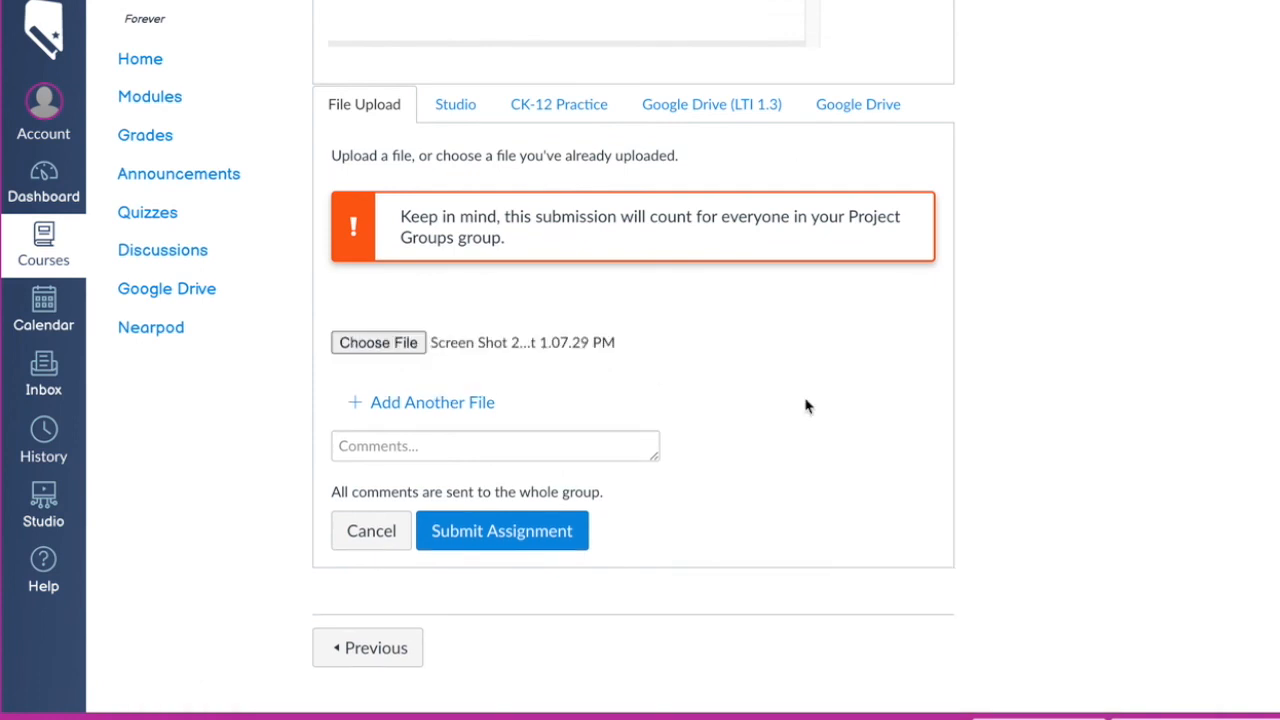
click(806, 403)
click(497, 530)
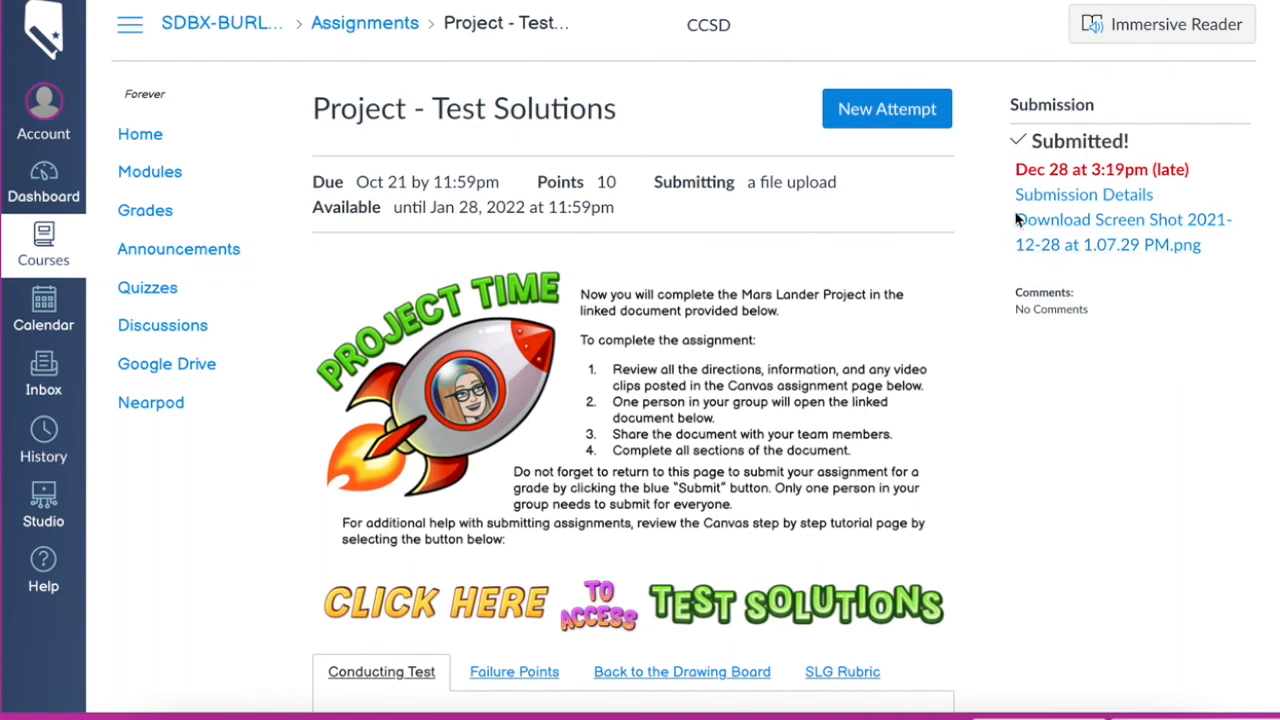
triple_click(1061, 170)
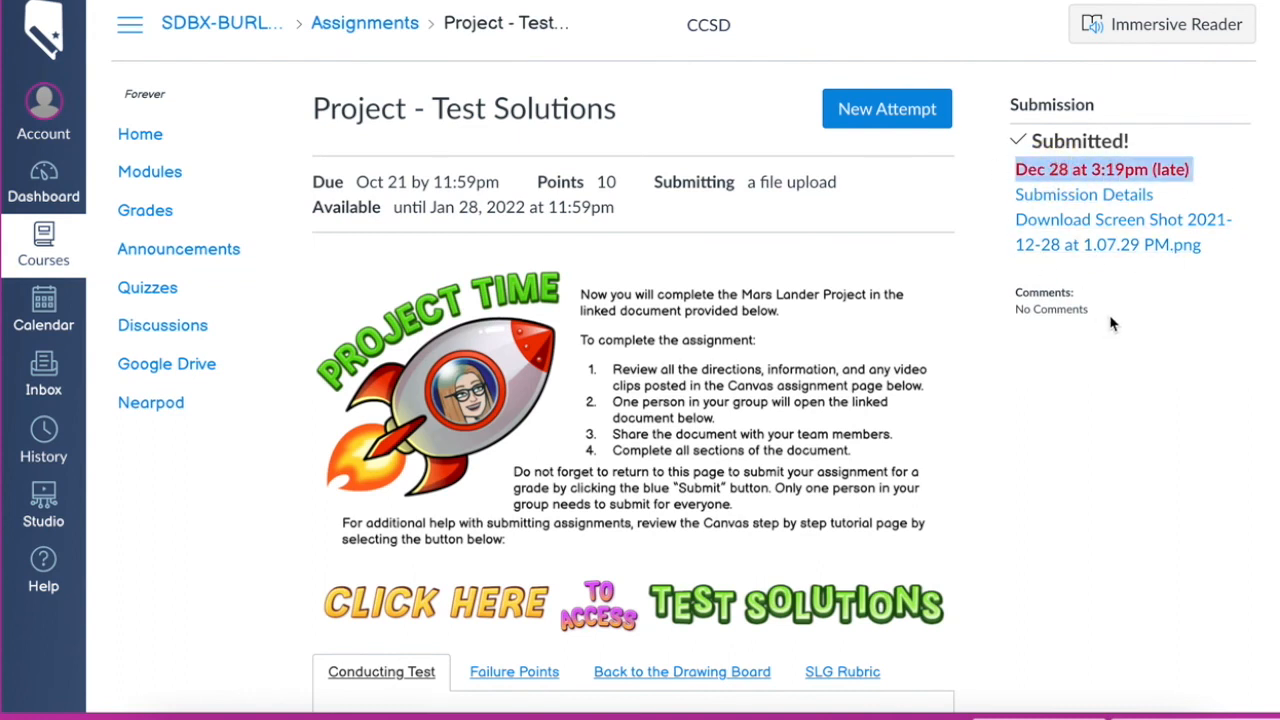
click(1112, 323)
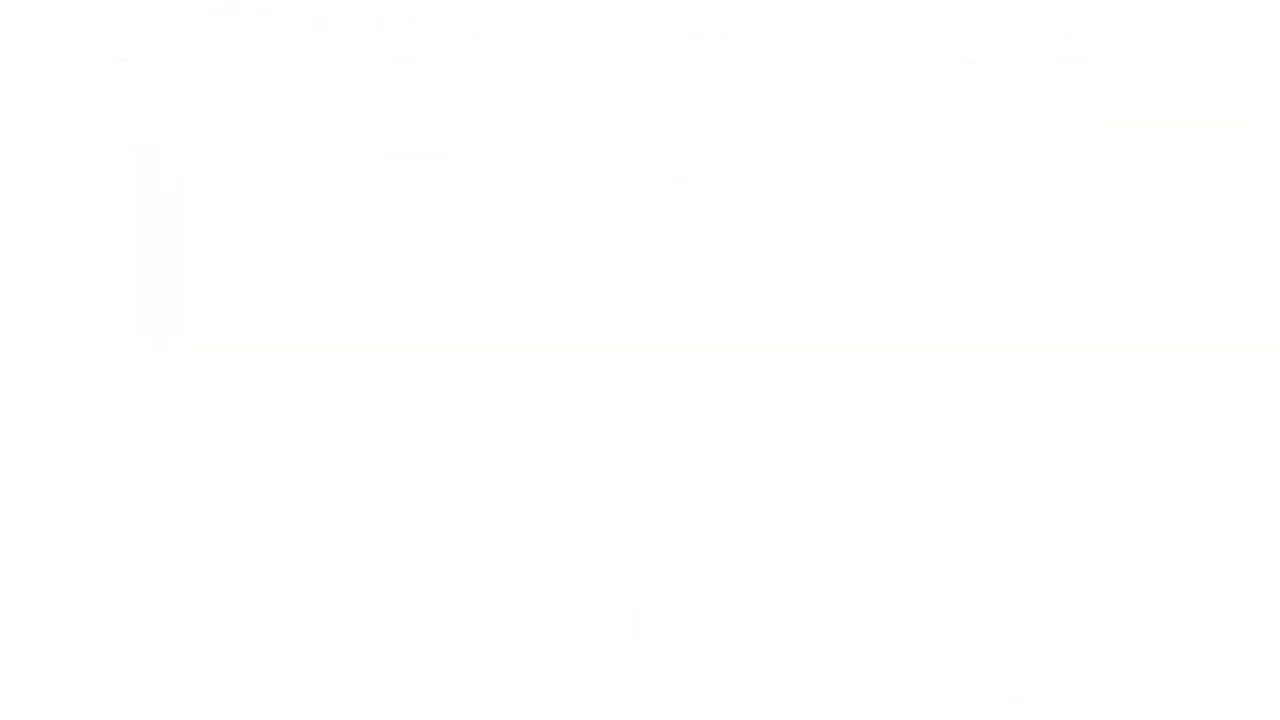